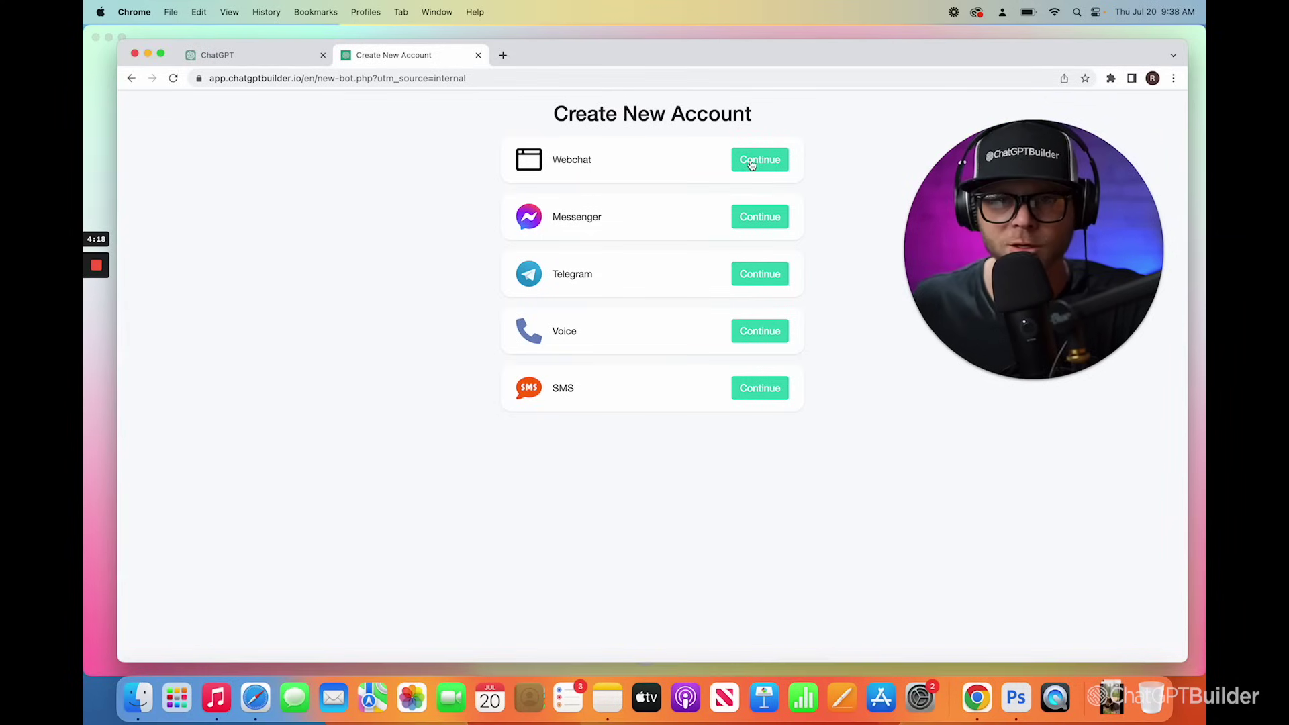
# Step: Choose the Webchat channel for a new bot and name the chatbot 'Demo'
pyautogui.click(757, 160)
pyautogui.click(632, 222)
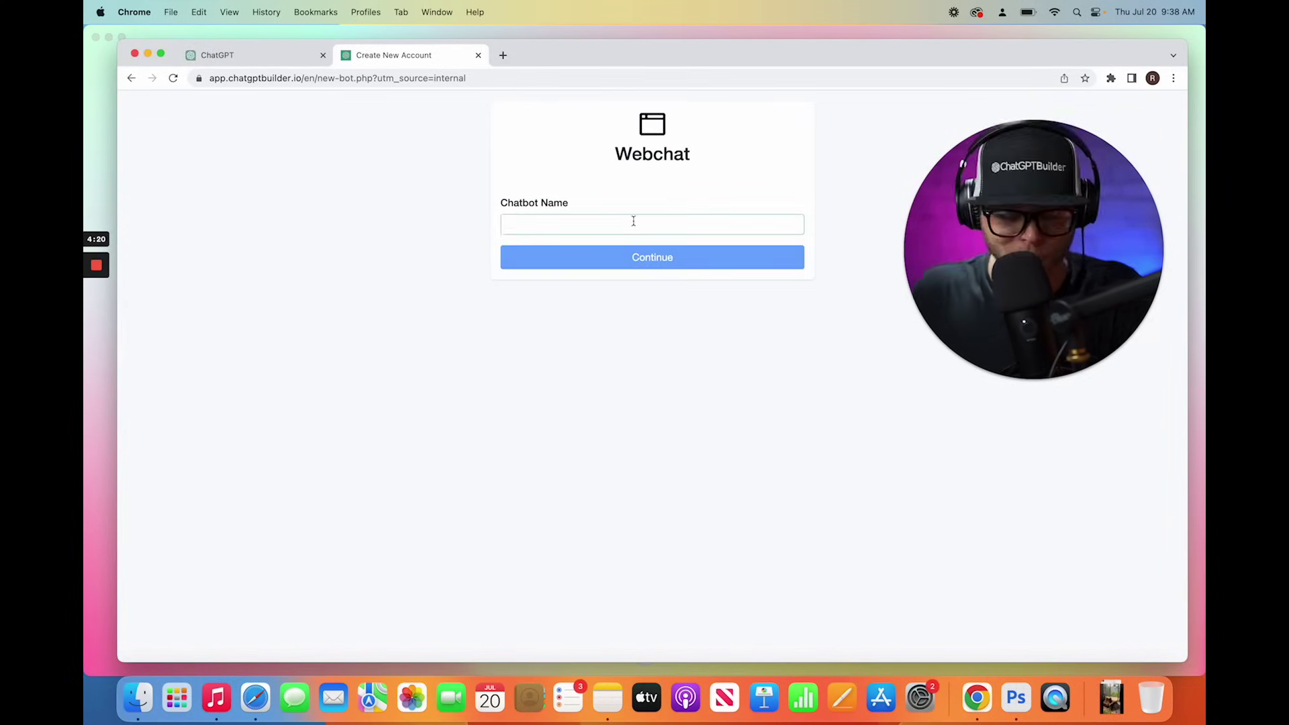
pyautogui.write('Demo')
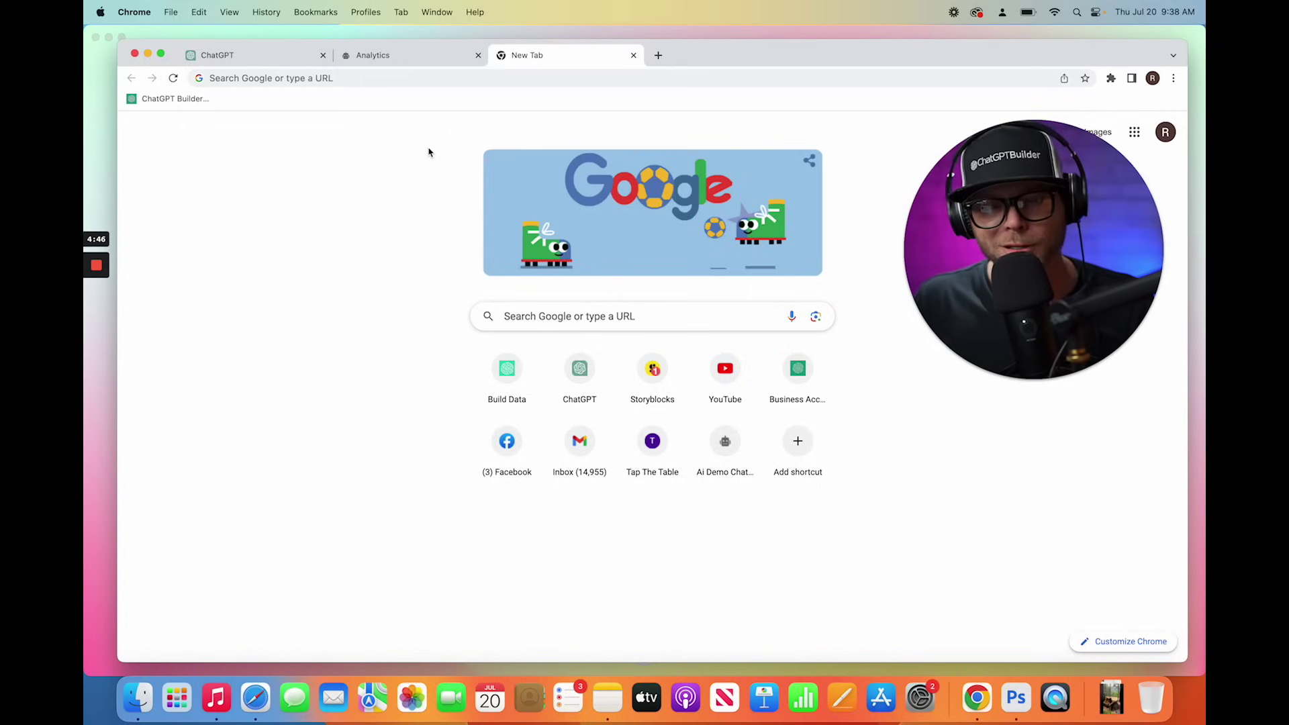
# Step: Search Google for 'plumbers in savannah' and browse the results
pyautogui.click(556, 317)
pyautogui.write('plumbers in sa')
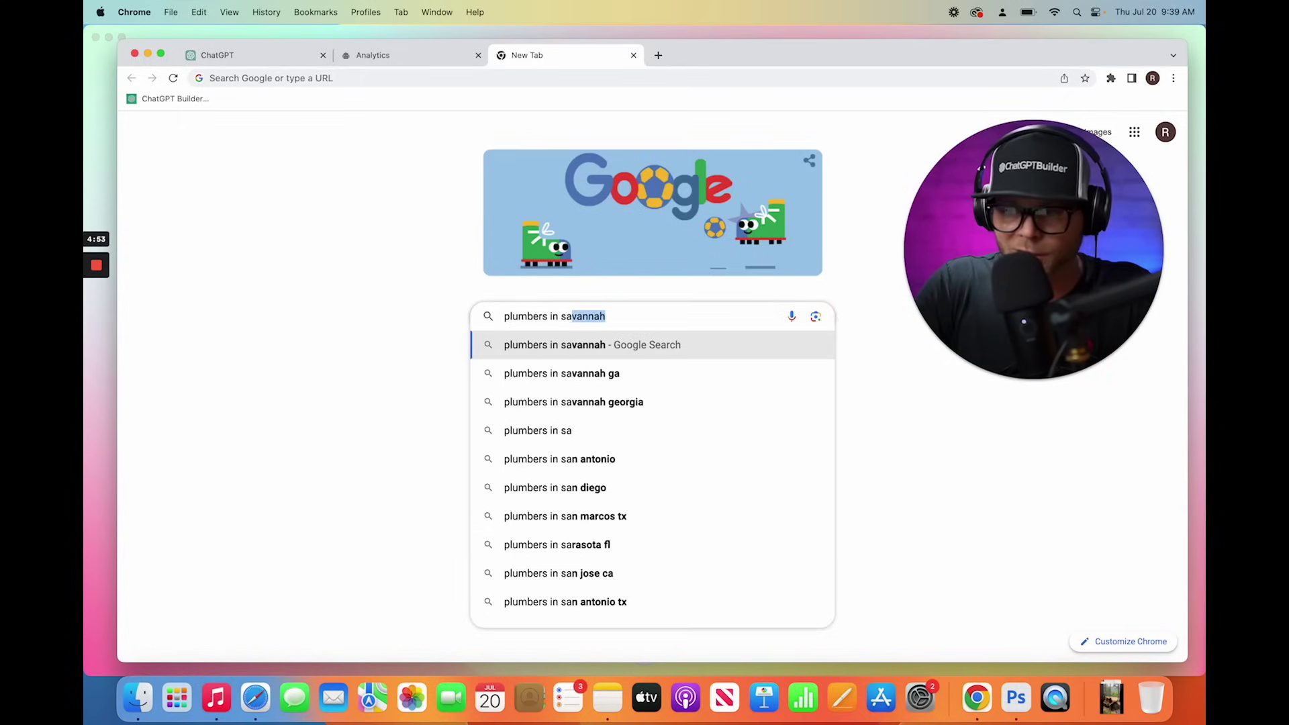
pyautogui.press('Return')
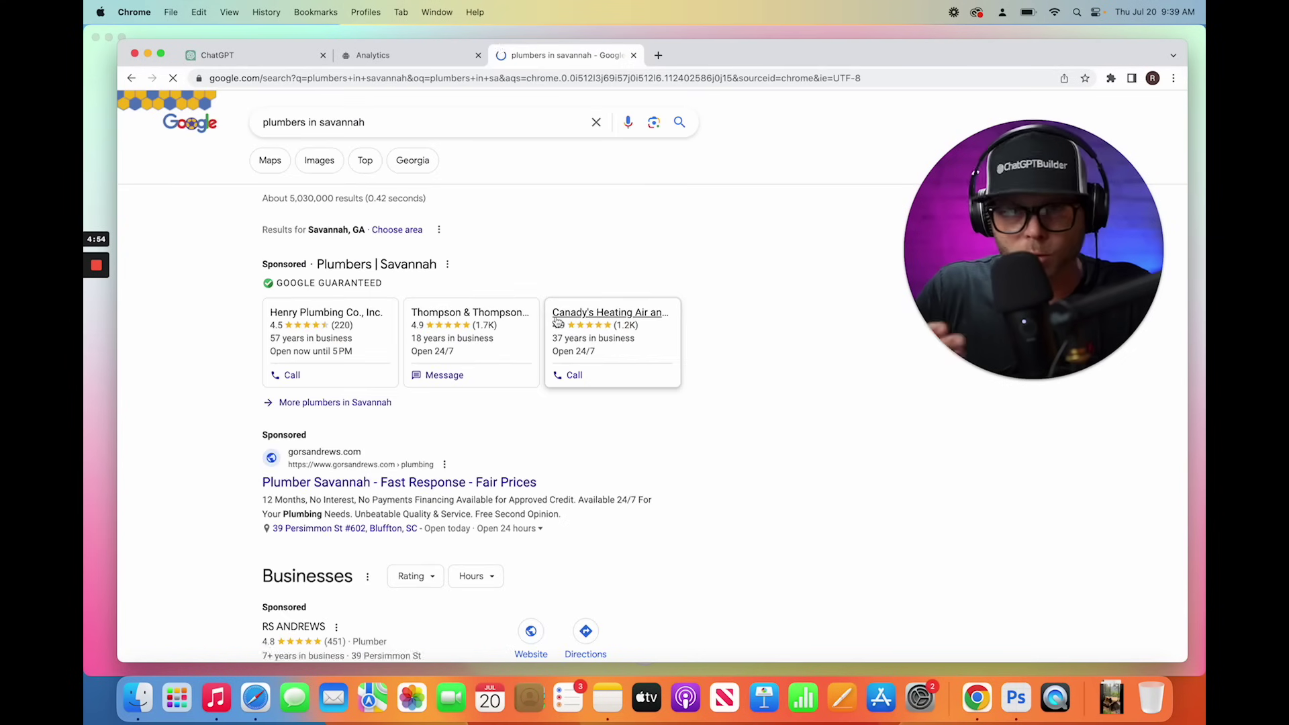
pyautogui.scroll(-5, 559, 360)
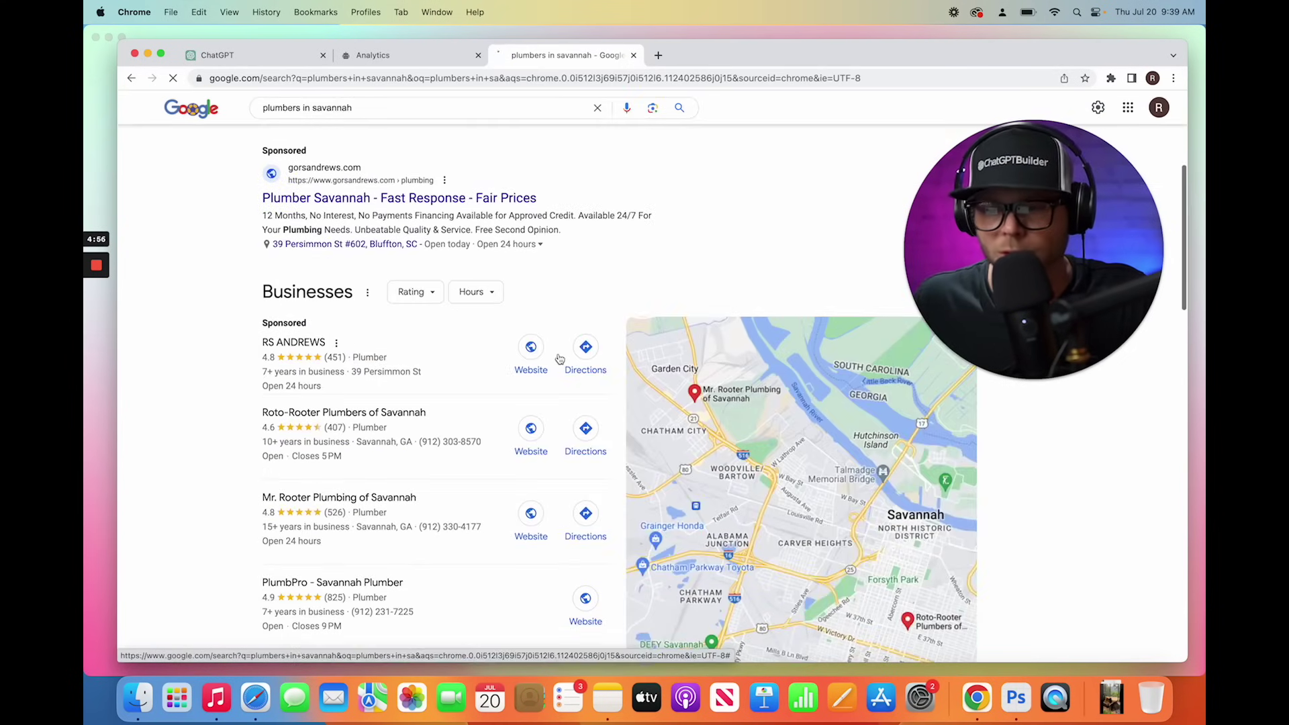
pyautogui.scroll(-9, 560, 359)
pyautogui.scroll(10, 560, 360)
pyautogui.scroll(-3, 560, 359)
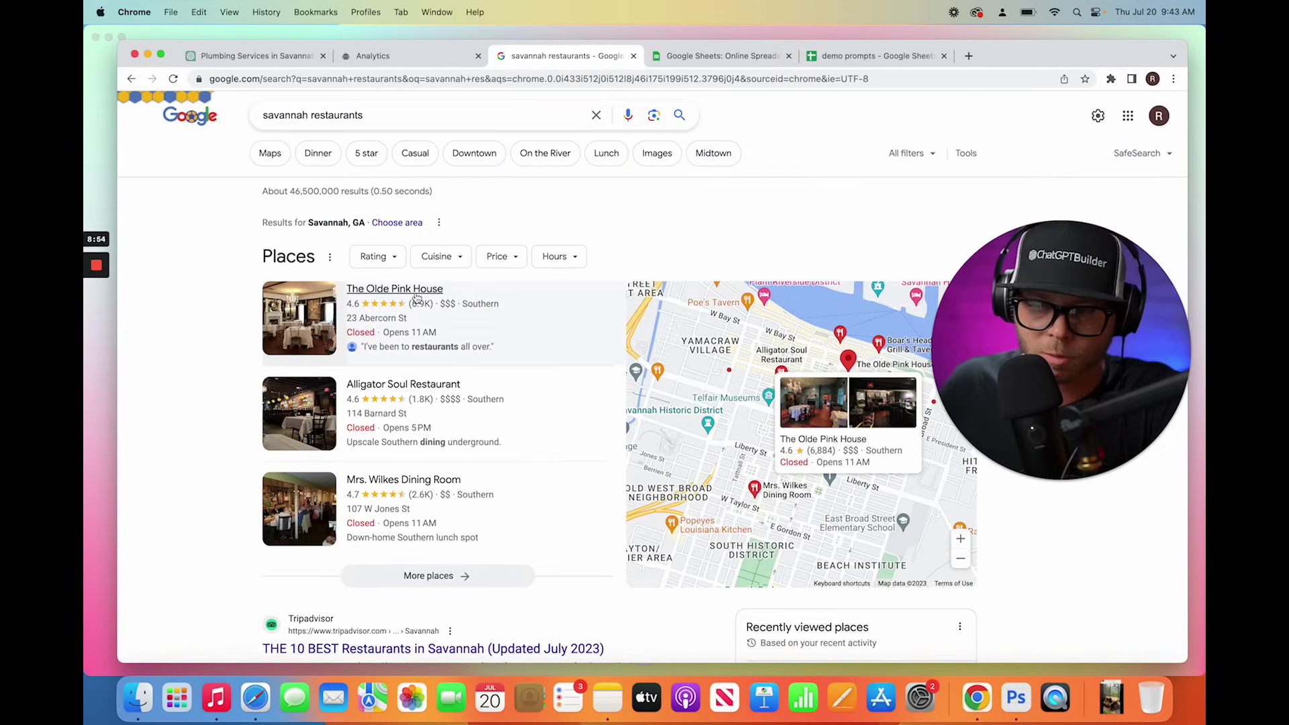
# Step: Open The Olde Pink House listing and visit its website
pyautogui.click(416, 298)
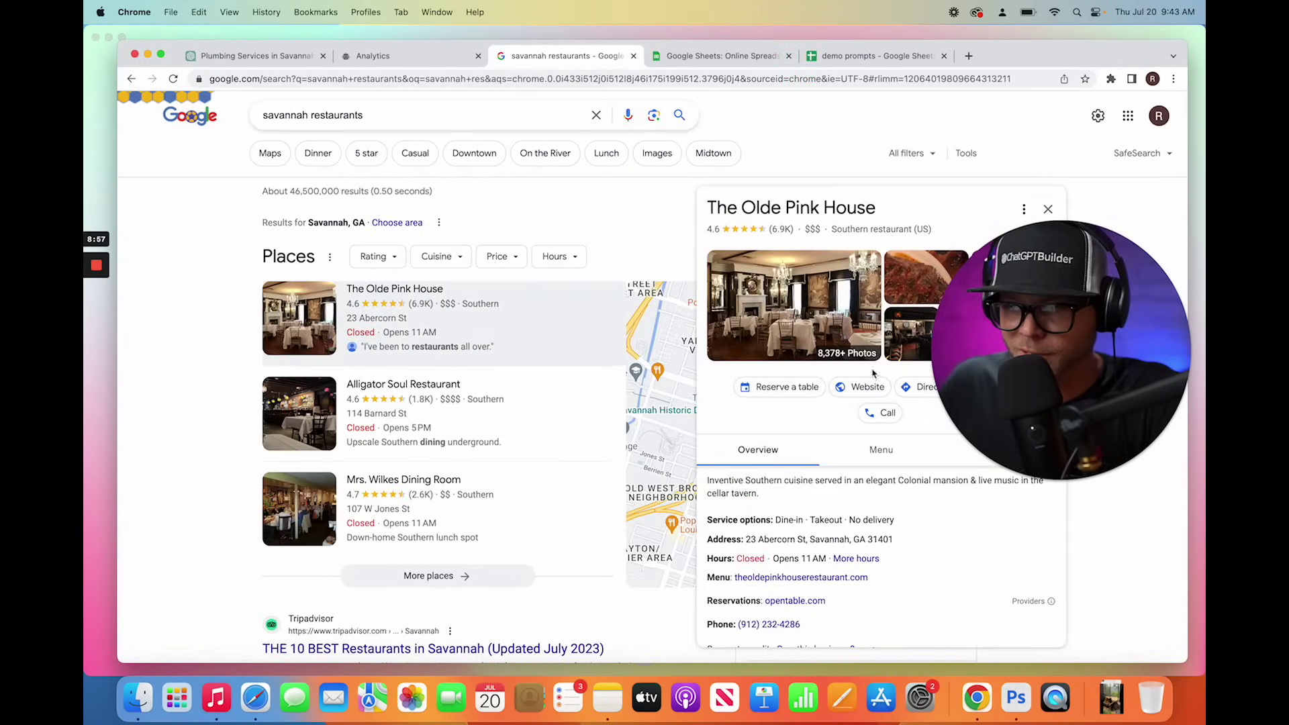
pyautogui.click(857, 388)
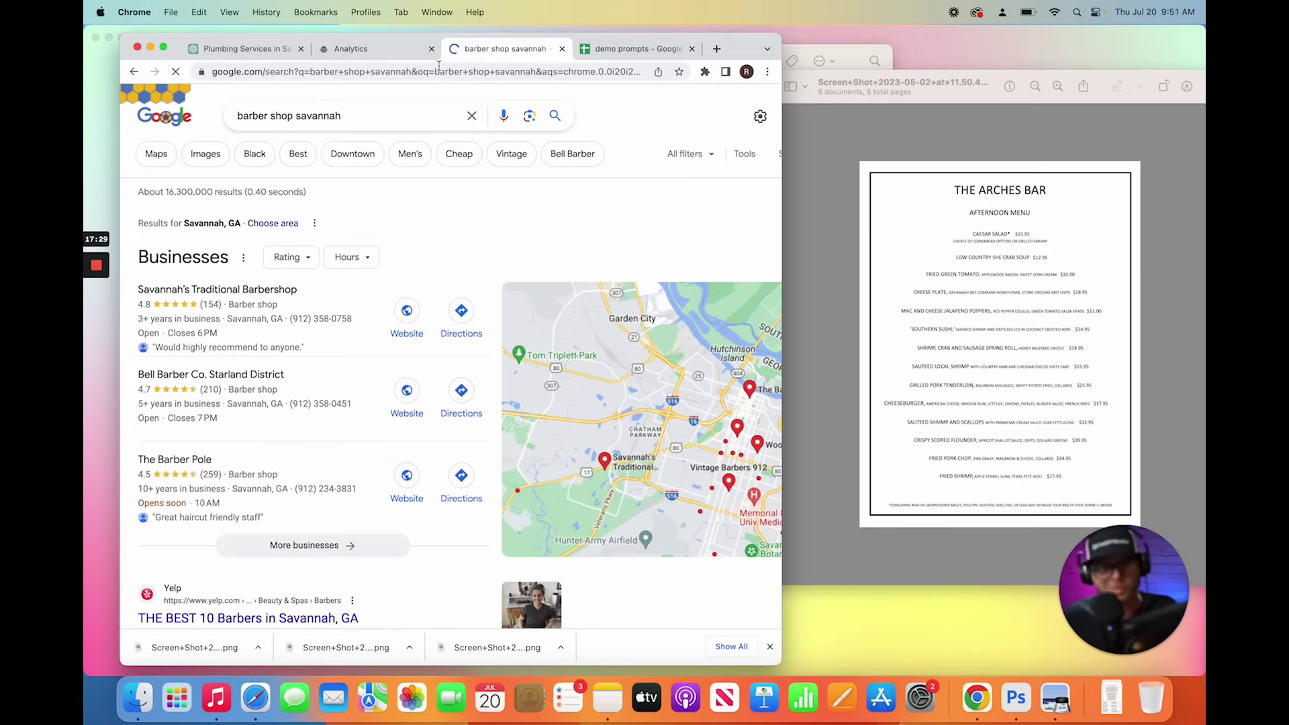
pyautogui.moveTo(332, 425)
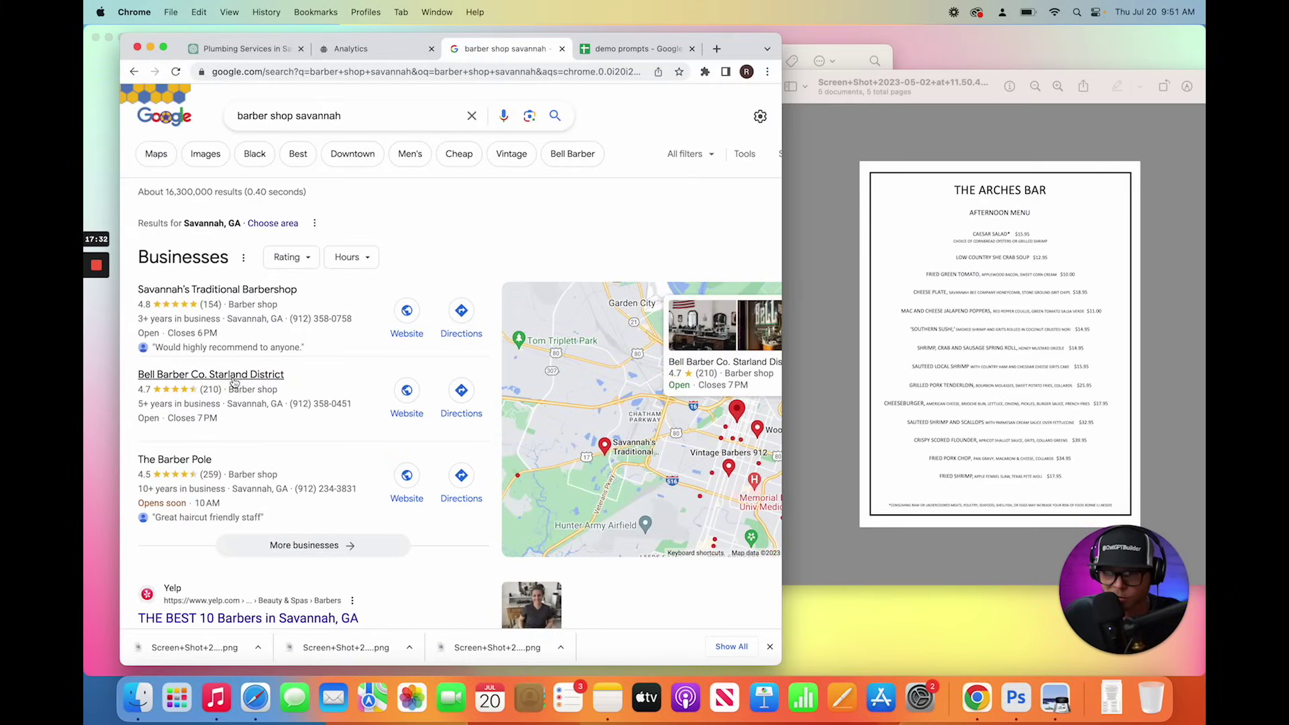
# Step: Copy the full Roto-Rooter Plumbers of Savannah homepage text and return to ChatGPT
pyautogui.click(175, 460)
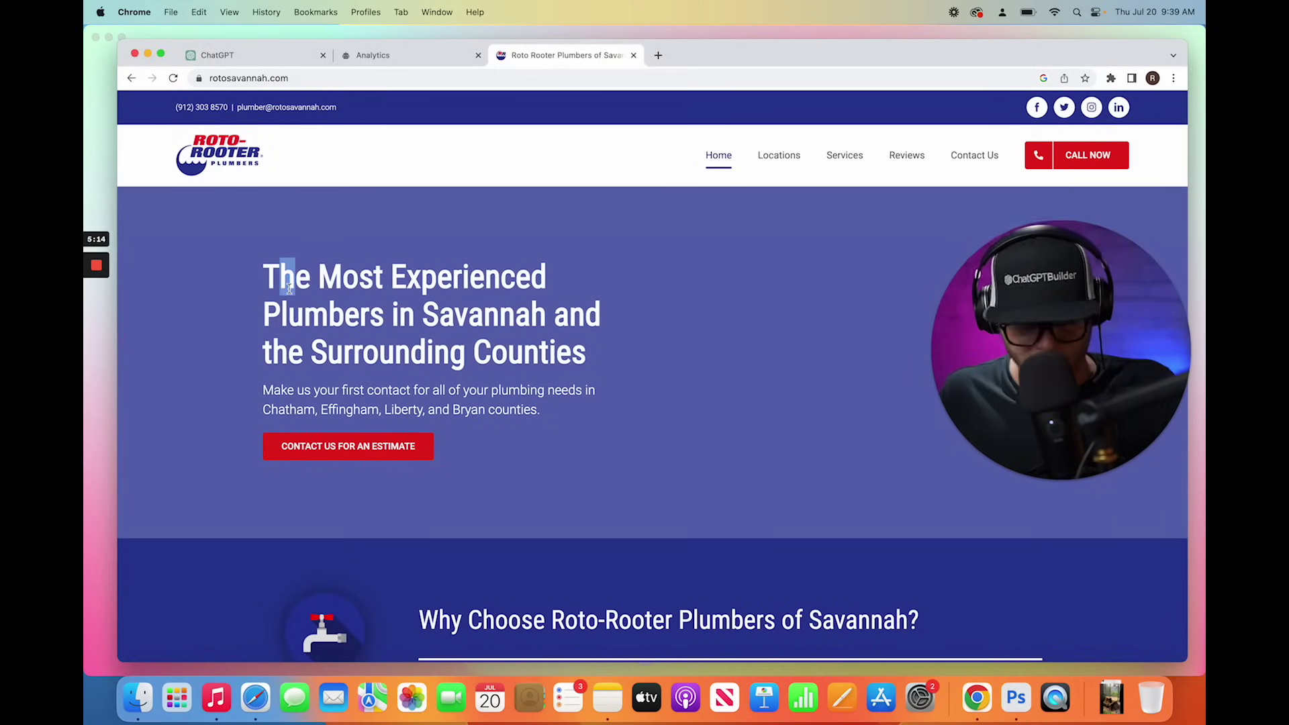
pyautogui.press('super+a')
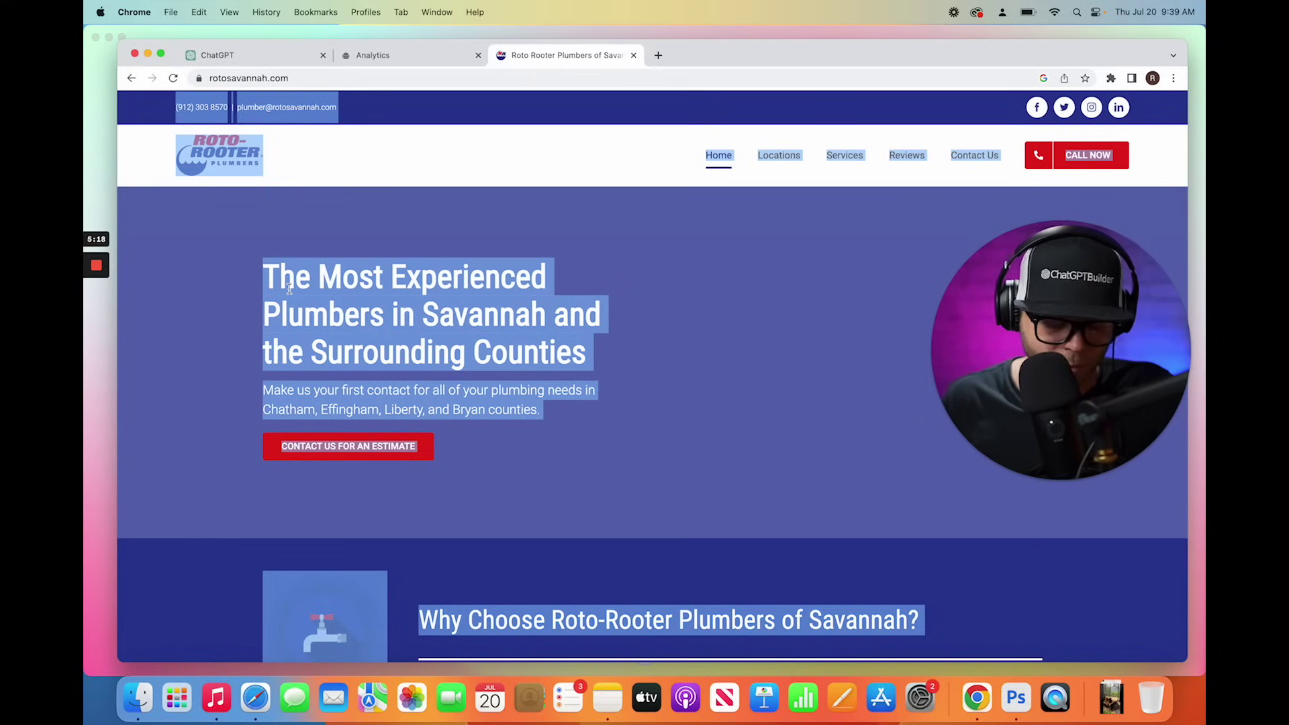
pyautogui.press('super+c')
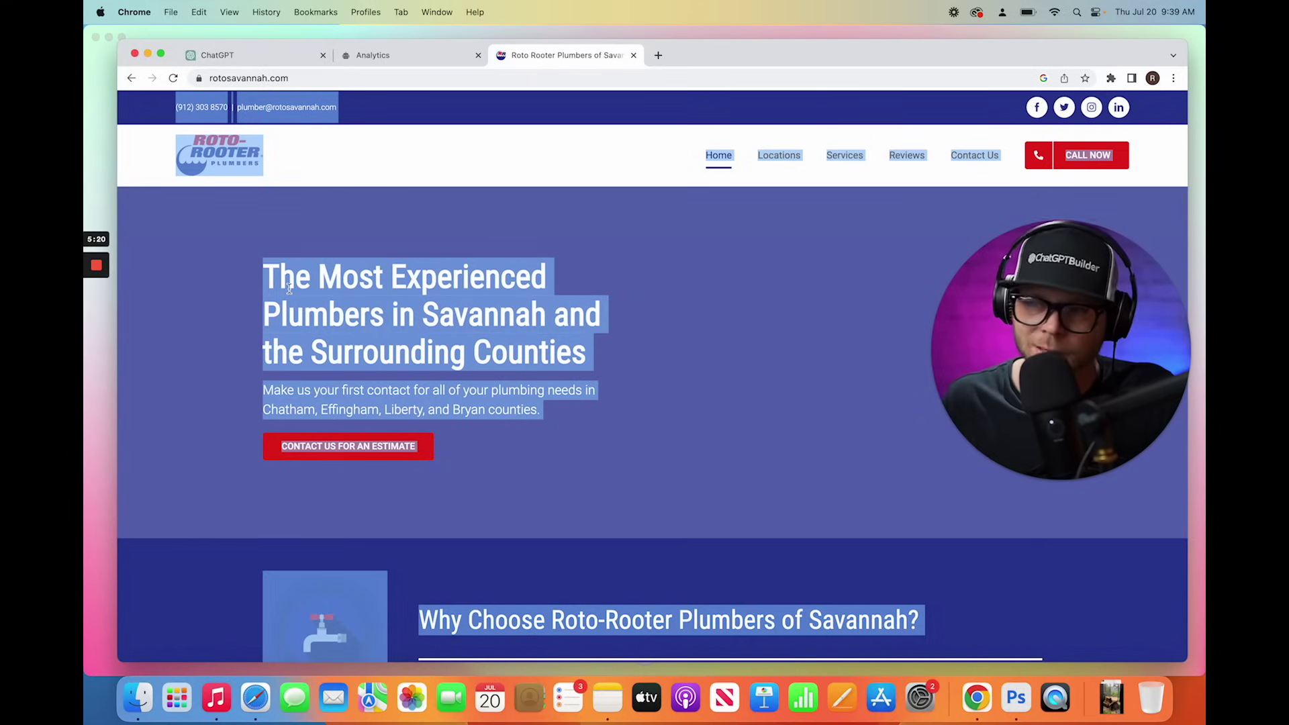
pyautogui.press('super+1')
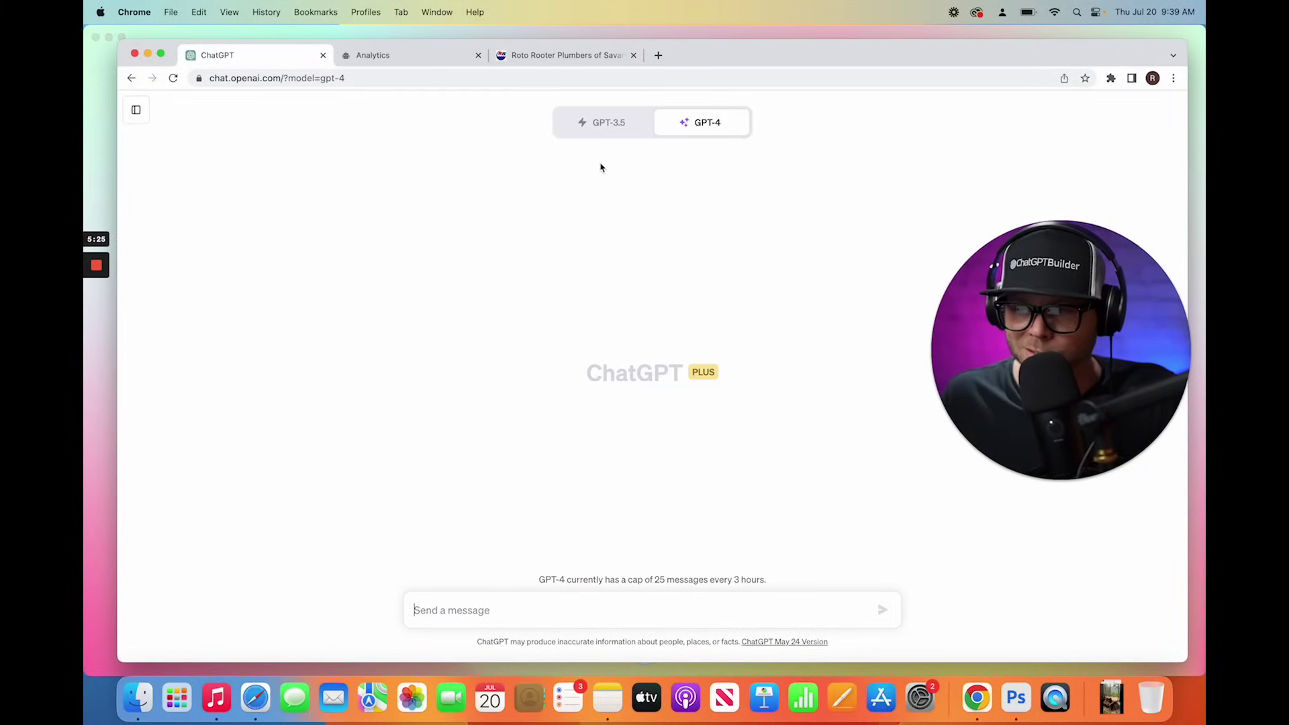
# Step: Ask ChatGPT to summarize the pasted Roto-Rooter page into chatbot knowledge-base business details
pyautogui.press('F5')
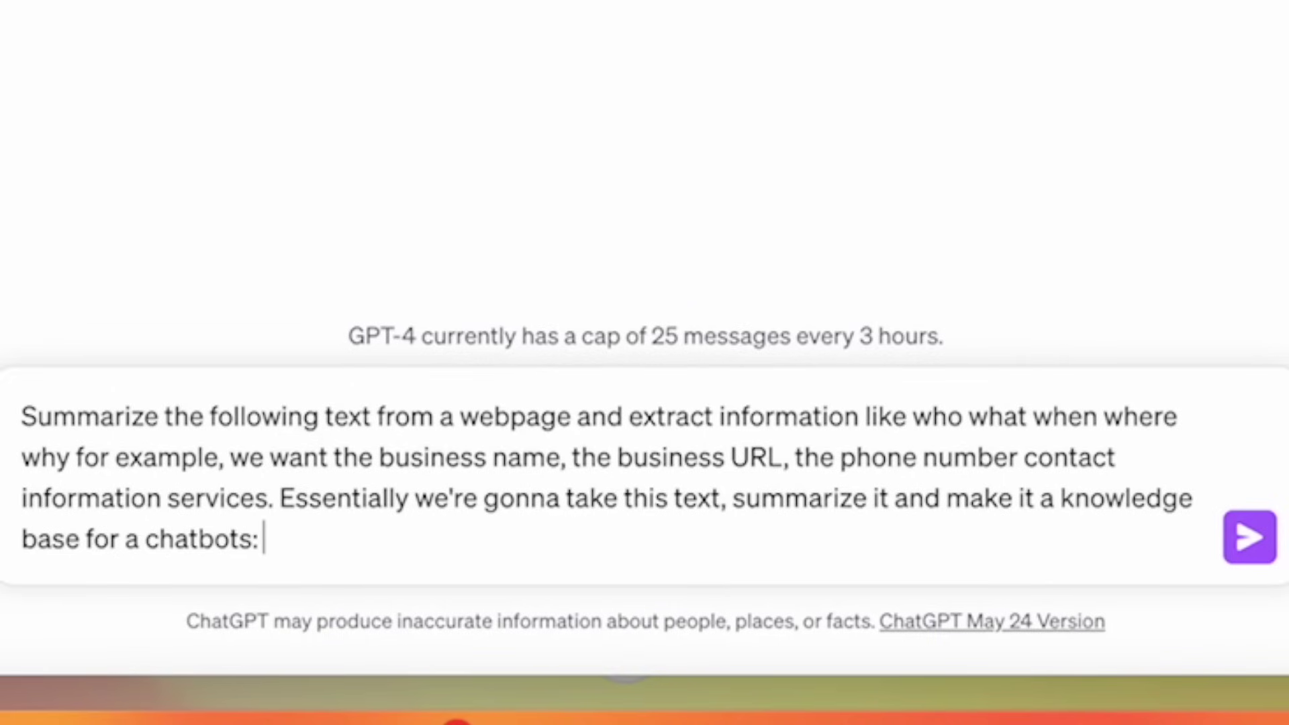
pyautogui.press('super+v')
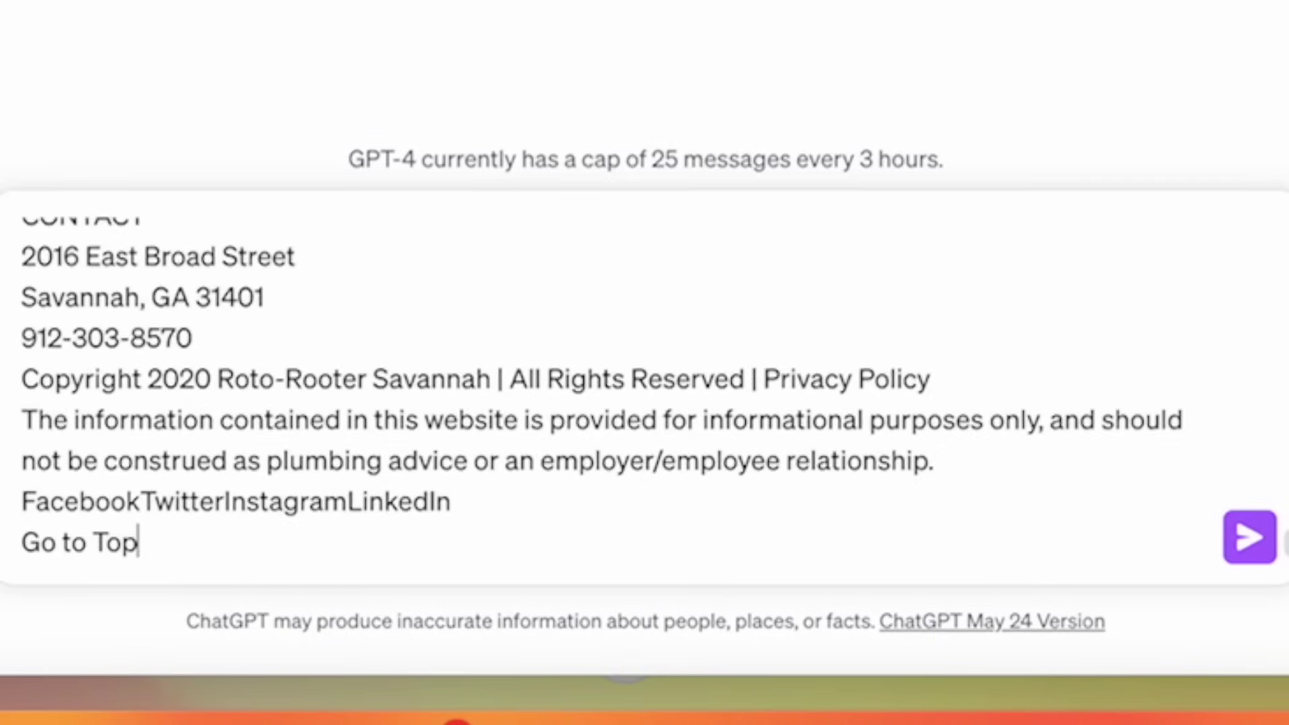
pyautogui.press('Return')
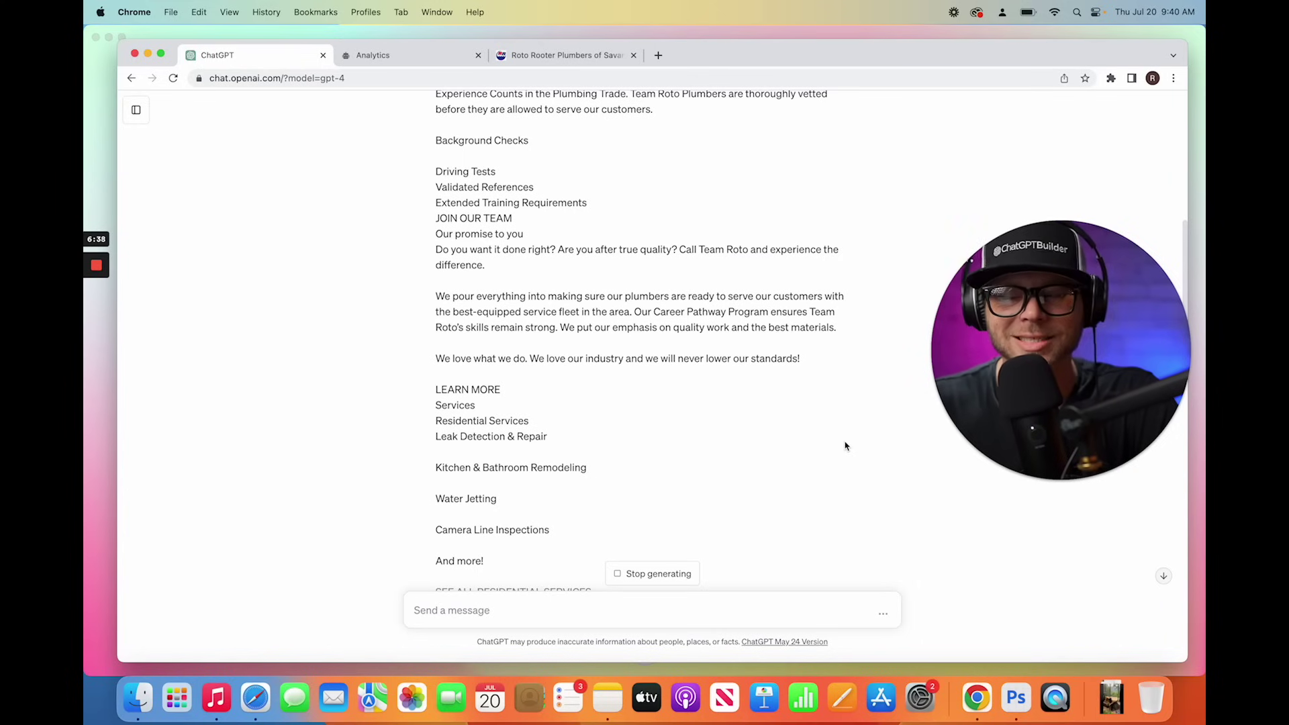
pyautogui.scroll(-15, 806, 443)
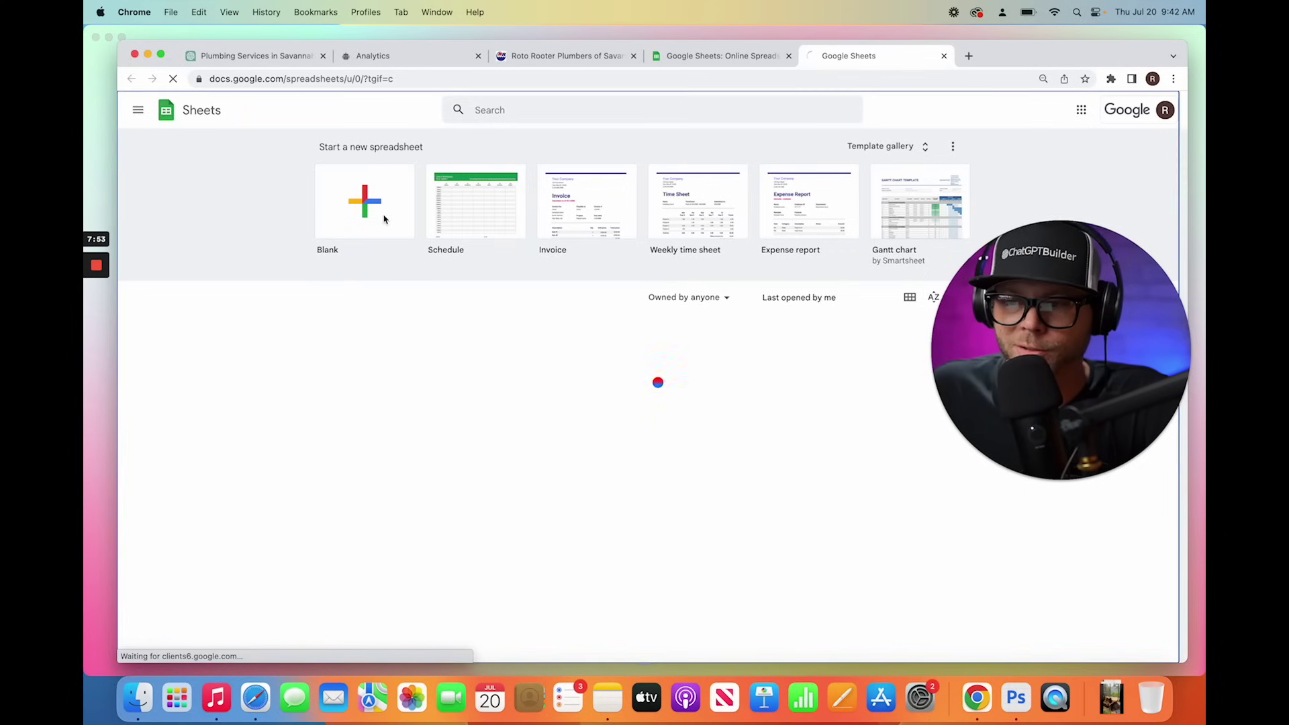
# Step: Create a blank spreadsheet titled 'demo prompts'
pyautogui.click(384, 219)
pyautogui.click(219, 101)
pyautogui.write('demo r')
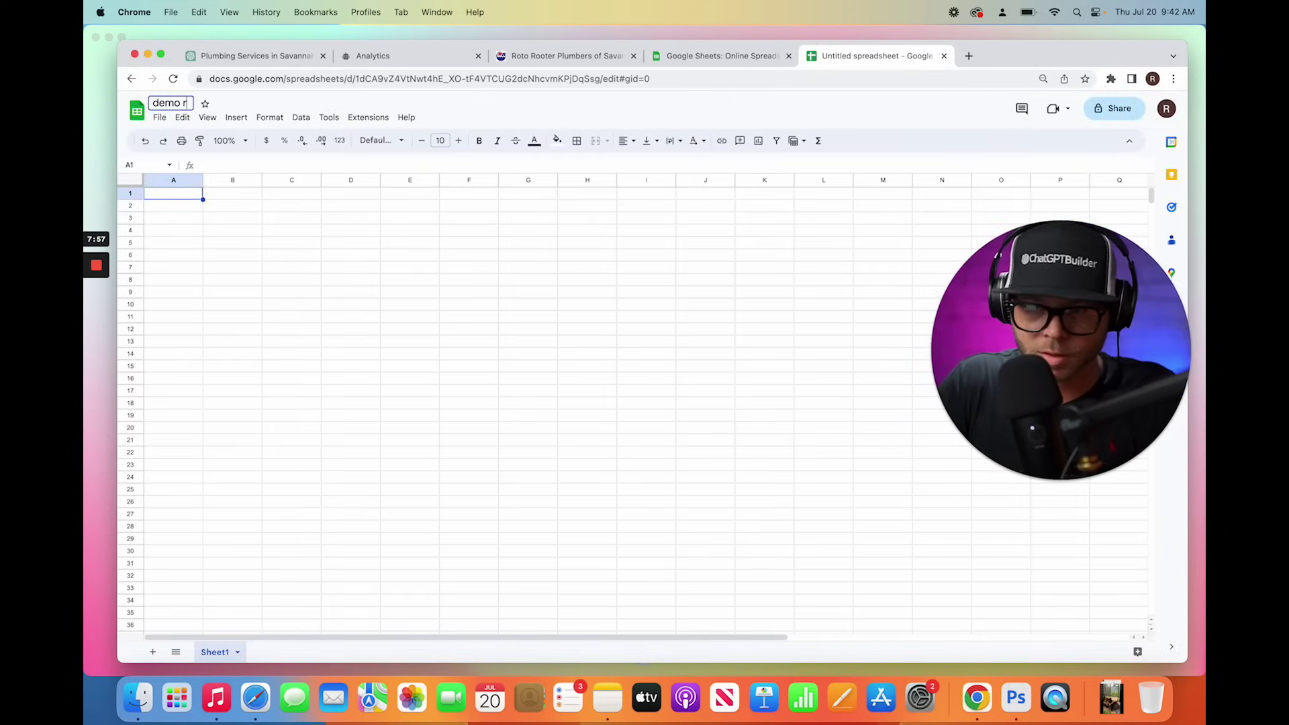
pyautogui.write('rompts')
pyautogui.press('Return')
# Step: Add the column headers 'Client Name' in A1 and 'Prompt Details' in B1
pyautogui.write('Client')
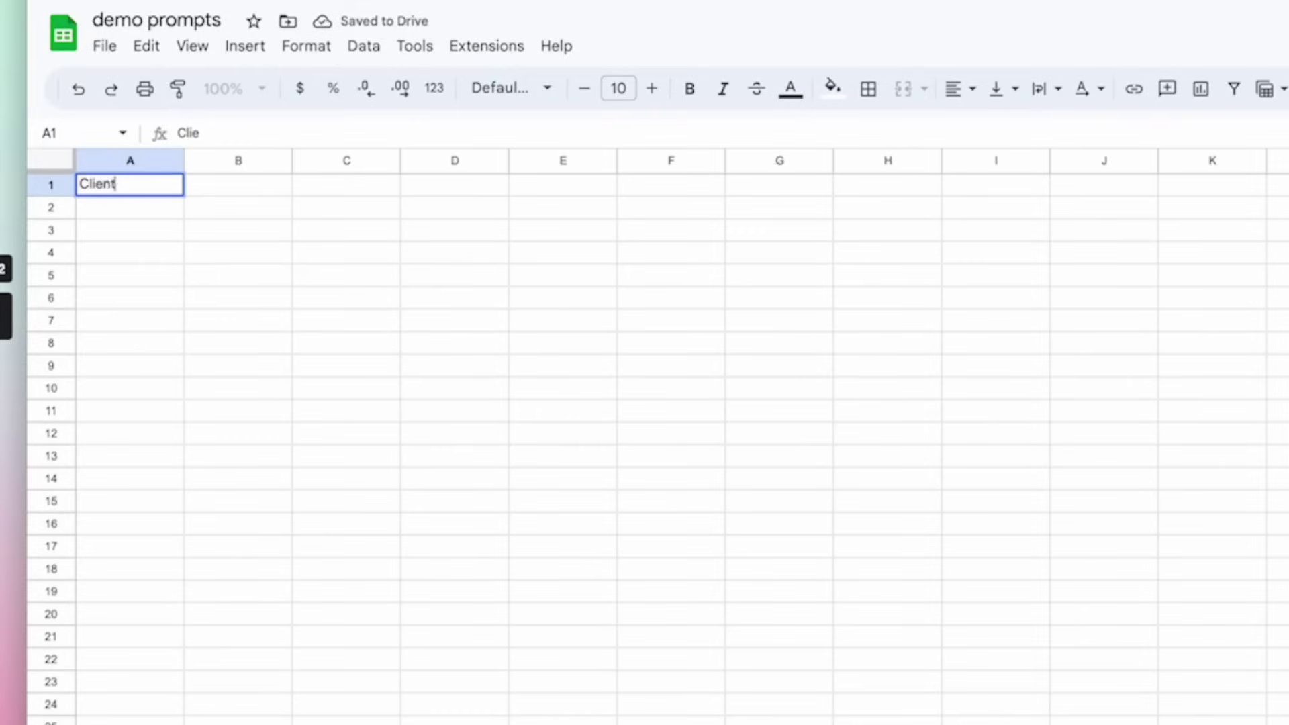
pyautogui.write(' Name')
pyautogui.press('Tab')
pyautogui.write('Prm')
pyautogui.write('rompt Detail')
pyautogui.press('Return')
pyautogui.press('Return')
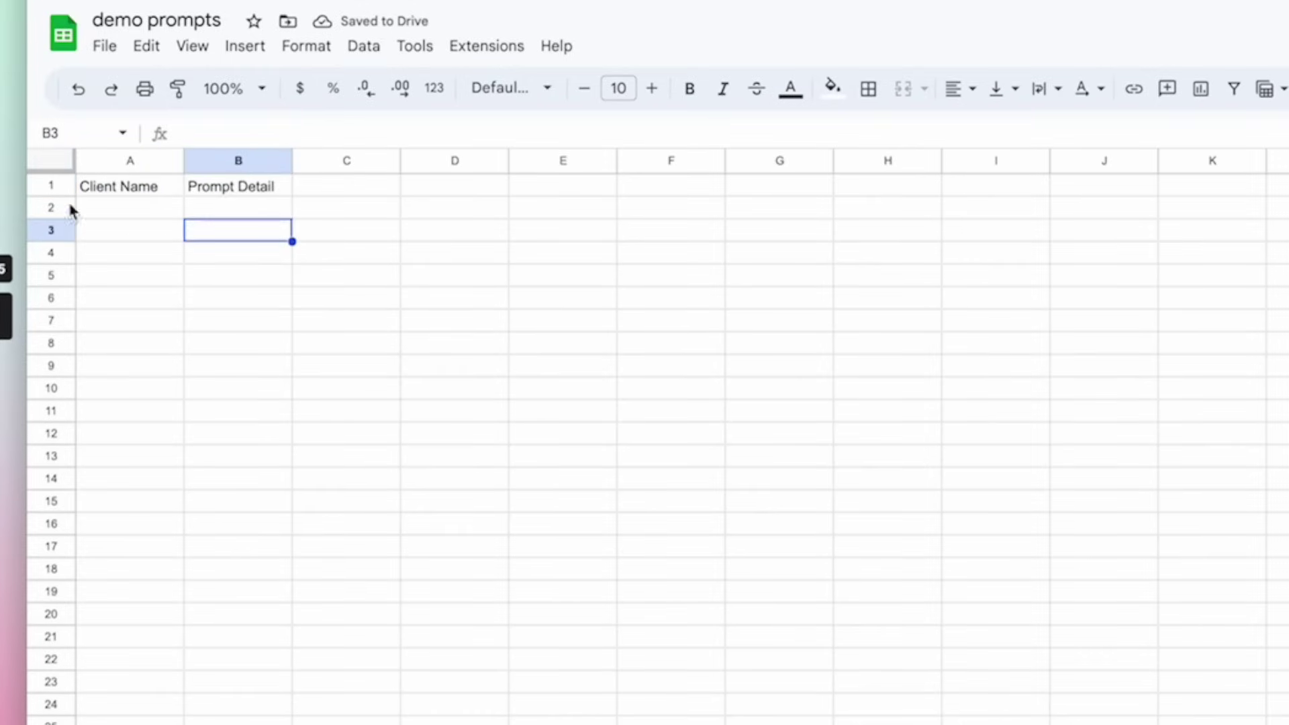
pyautogui.click(273, 189)
pyautogui.click(263, 133)
pyautogui.write('s')
# Step: Enter 'Roto Roter' in A2, paste its business summary in B2, and widen column B
pyautogui.click(128, 207)
pyautogui.write('R')
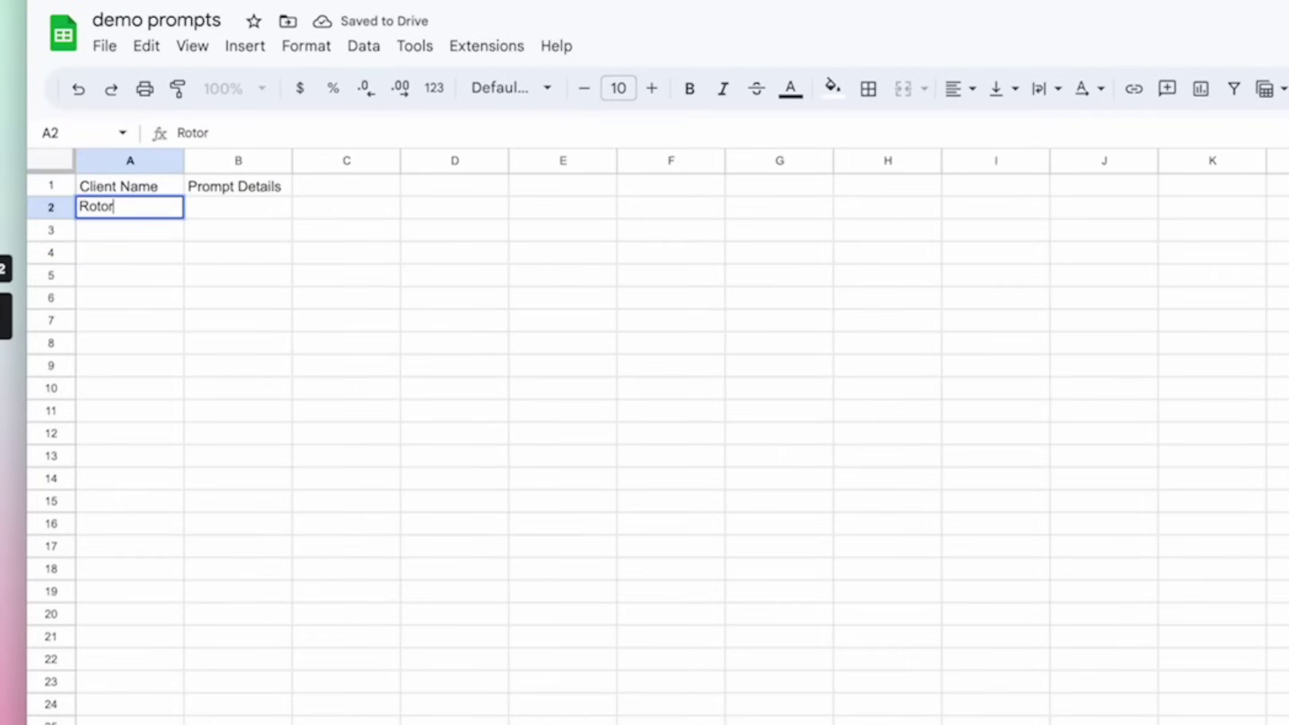
pyautogui.write('oto Roter')
pyautogui.click(225, 210)
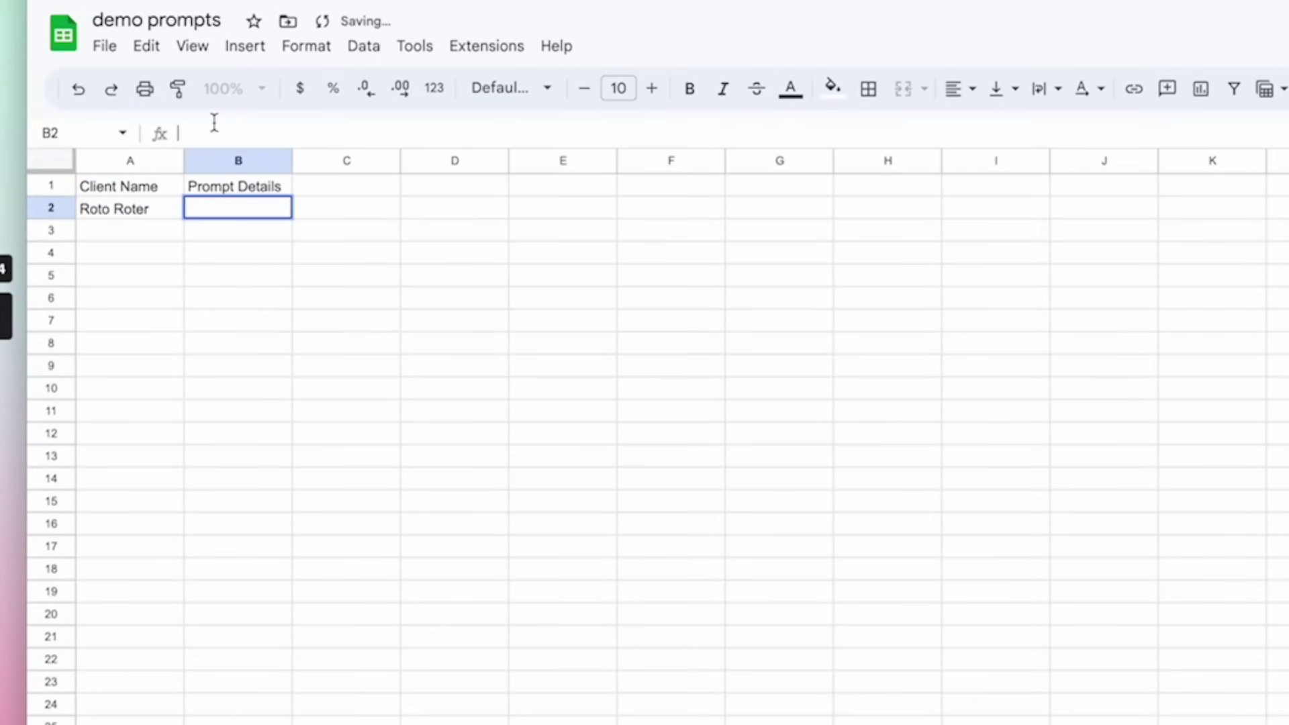
pyautogui.hotkey('ctrl', 'v')
pyautogui.press('Return')
pyautogui.write('\\')
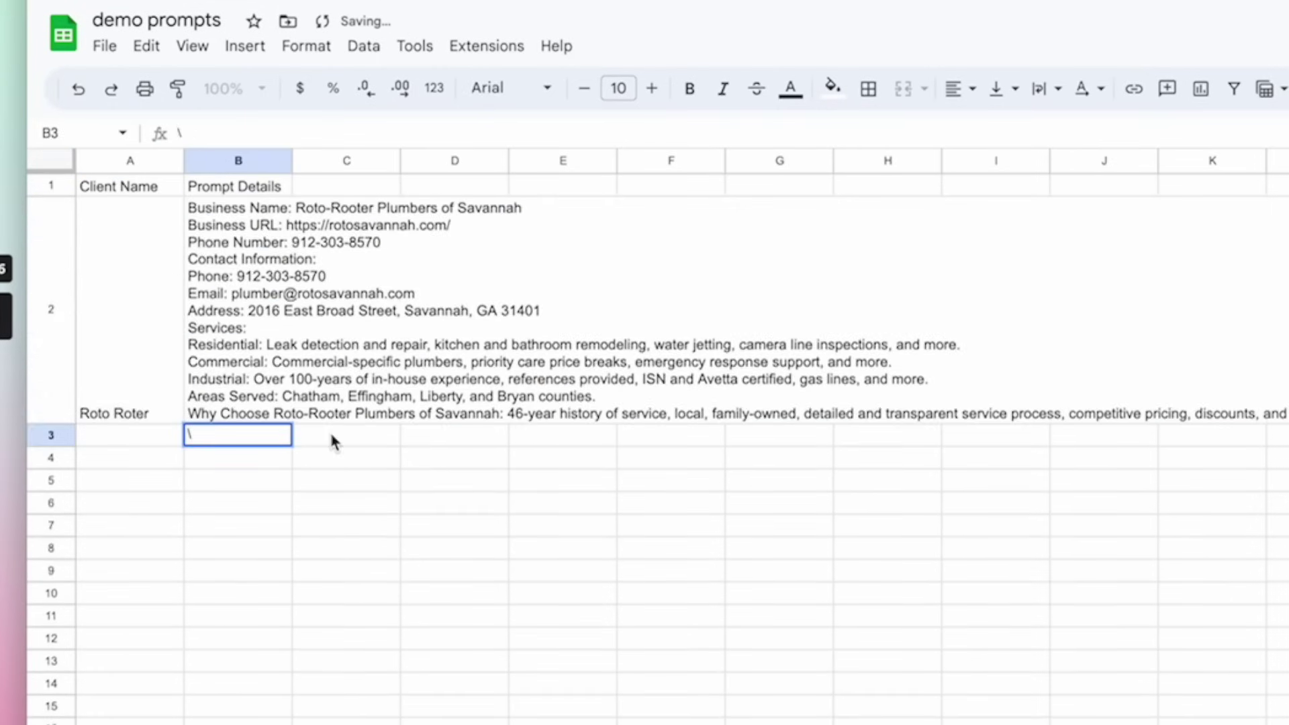
pyautogui.moveTo(291, 160); pyautogui.dragTo(763, 171)
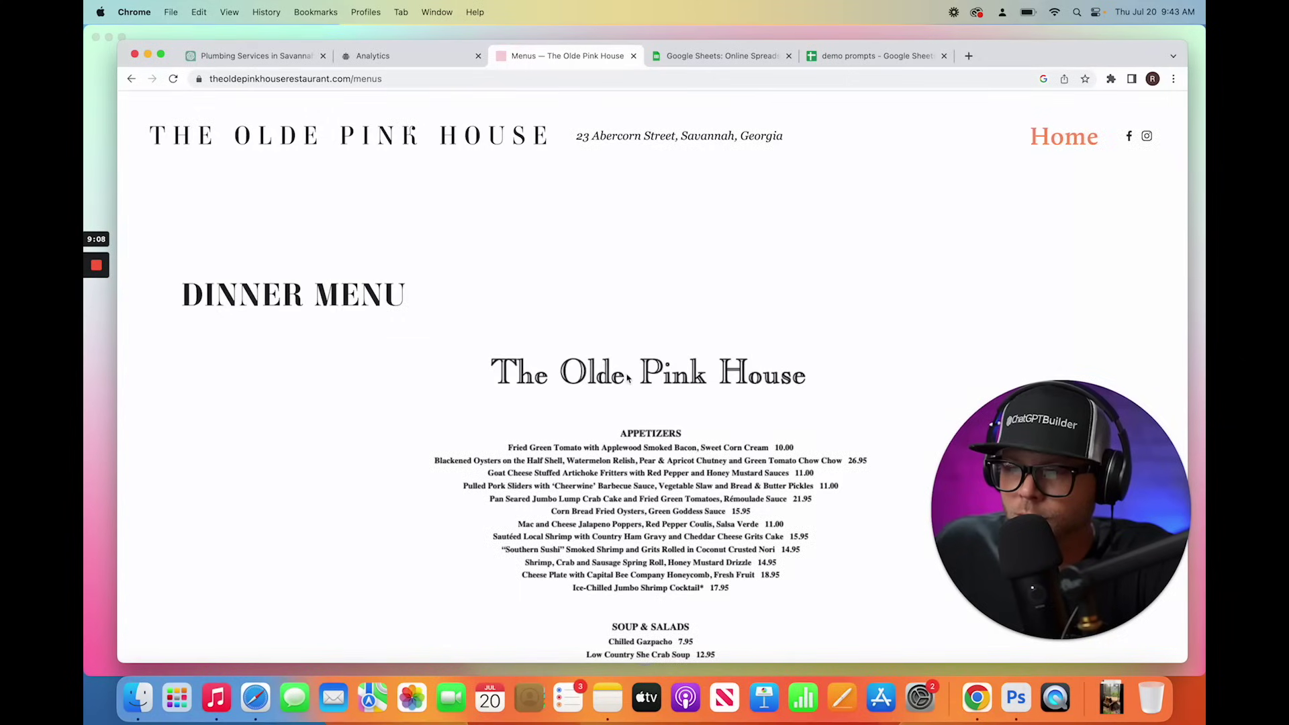
# Step: Save the first menu image and the Arches lunch menu image to Downloads
pyautogui.scroll(-15, 578, 378)
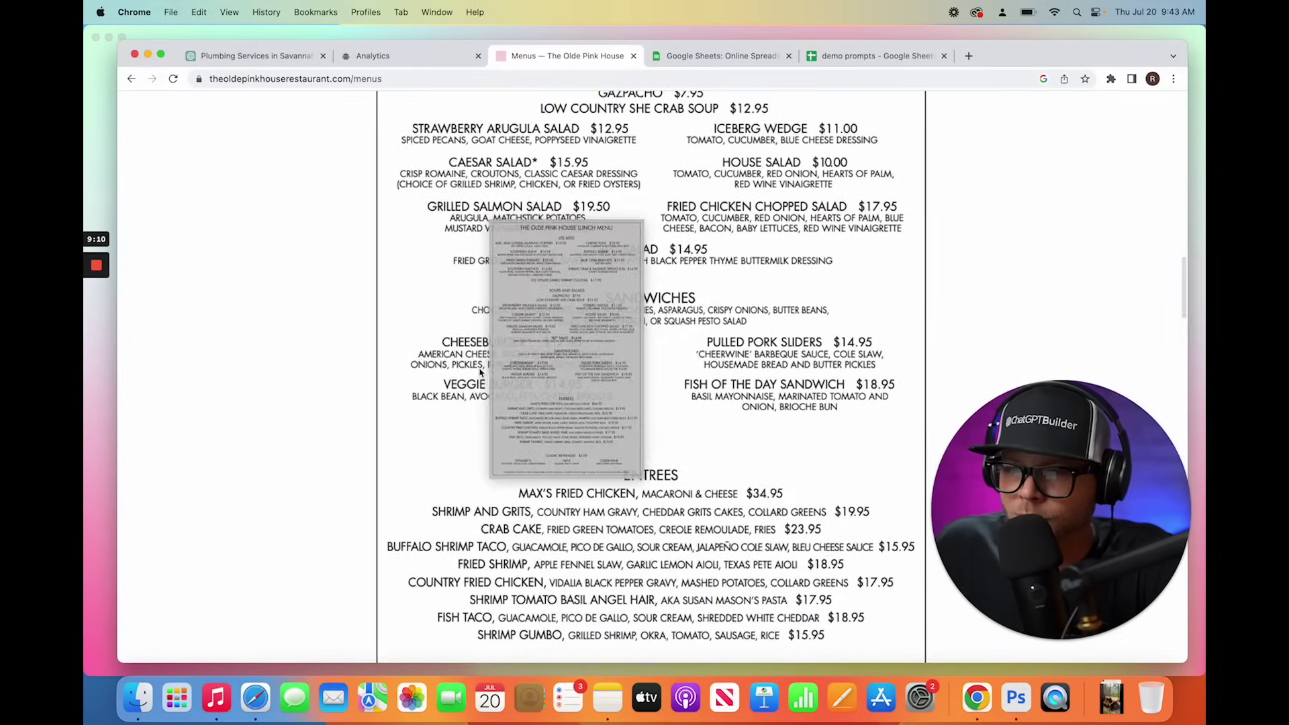
pyautogui.scroll(-15, 573, 432)
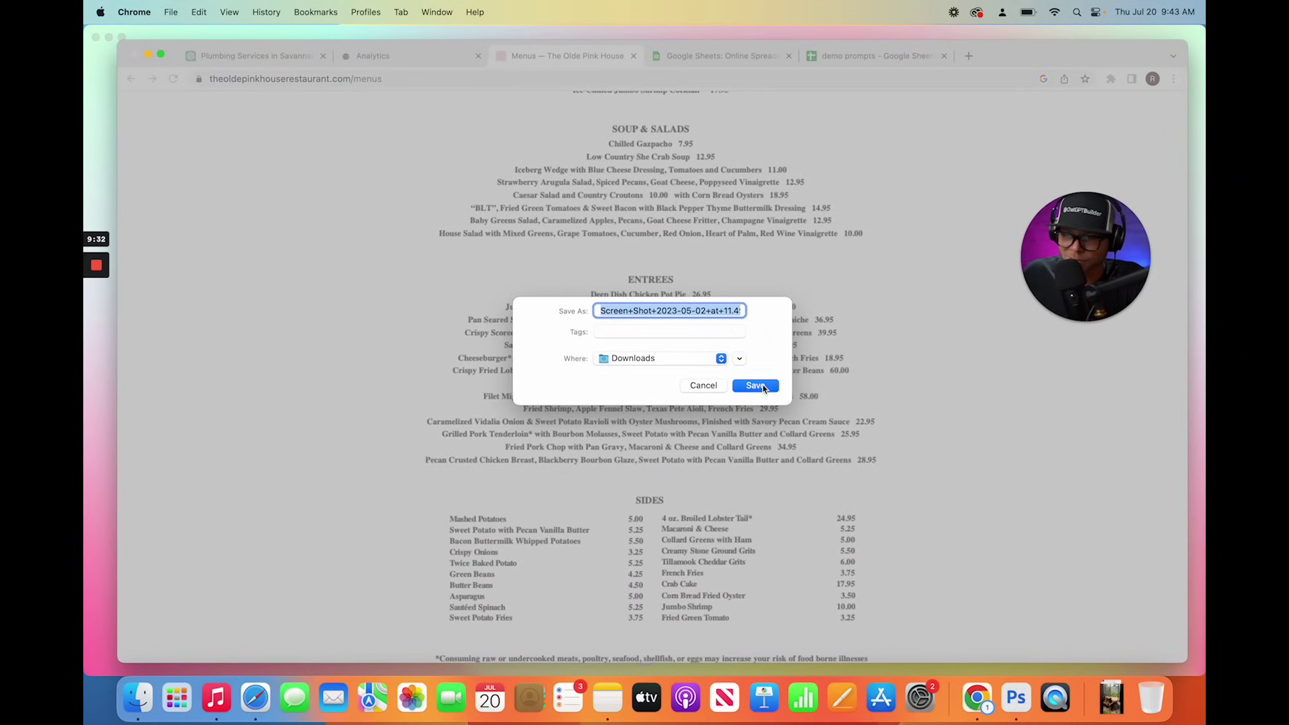
pyautogui.click(755, 385)
pyautogui.scroll(-8, 667, 308)
pyautogui.rightClick(667, 307)
pyautogui.click(722, 331)
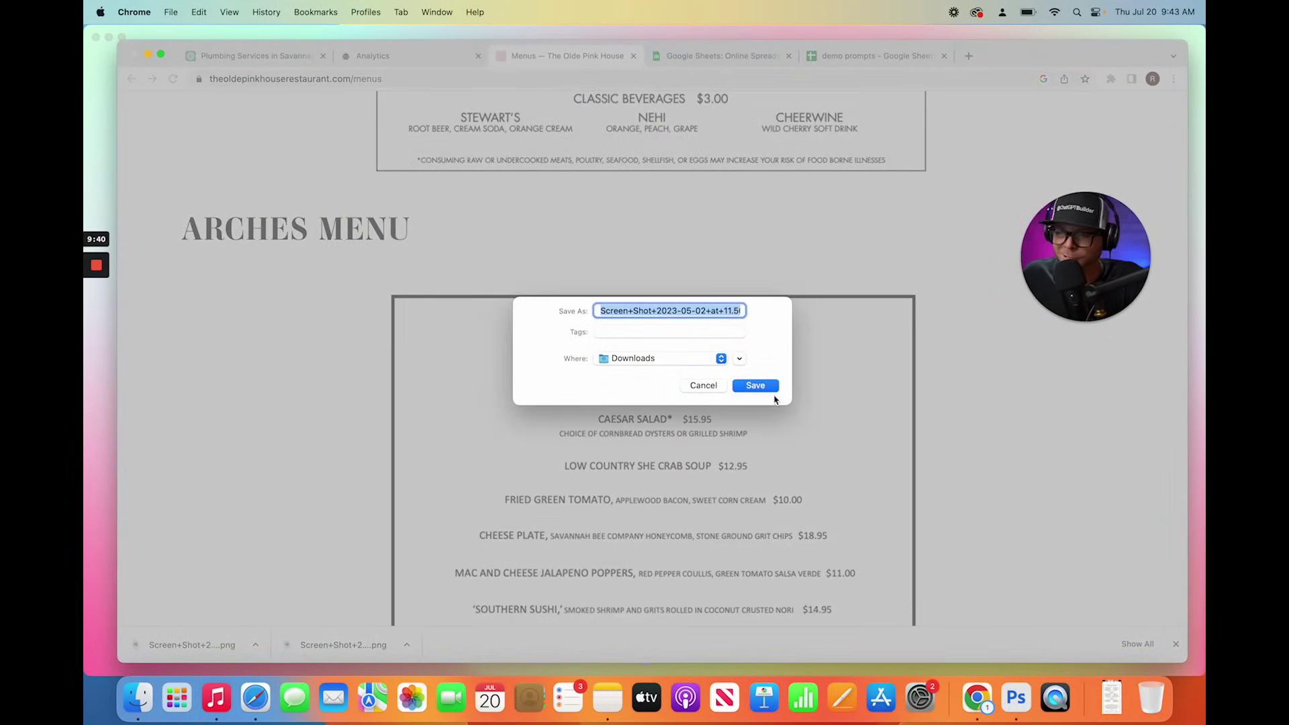
pyautogui.click(759, 389)
# Step: Save the beverage menu and wine list images to Downloads
pyautogui.scroll(-10, 736, 401)
pyautogui.rightClick(738, 397)
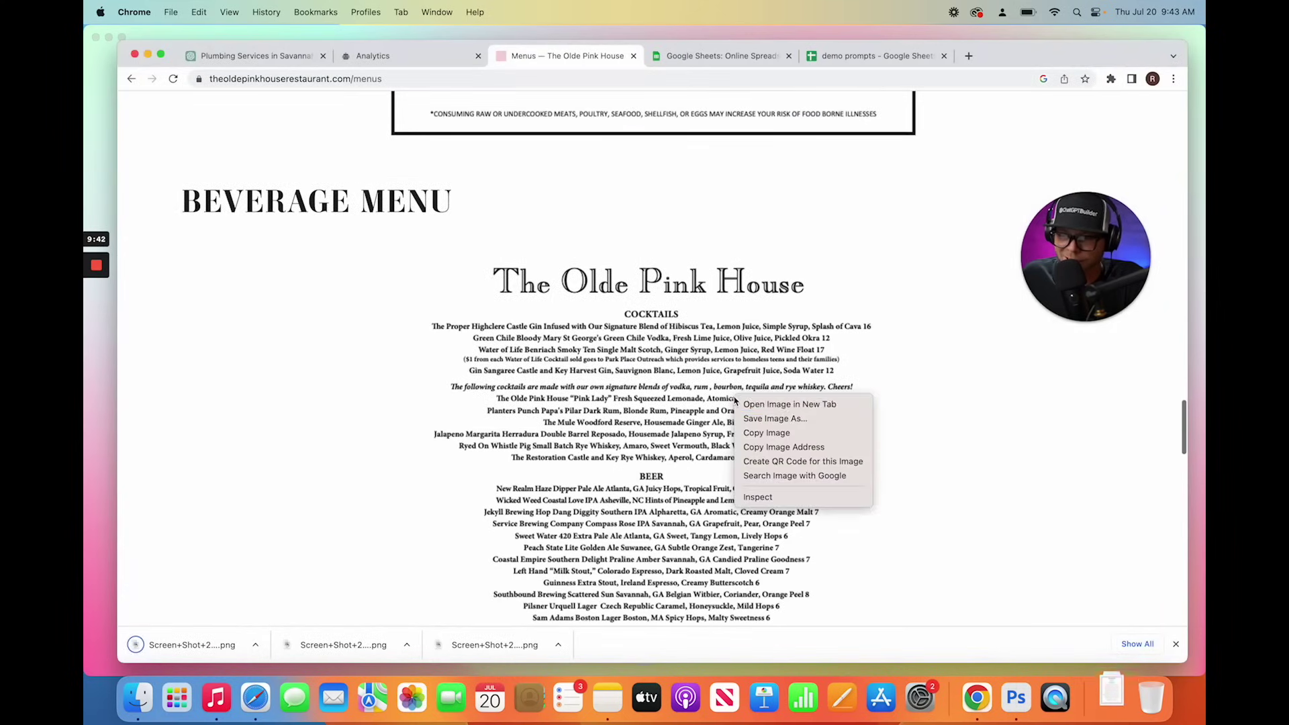
pyautogui.click(776, 418)
pyautogui.press('Return')
pyautogui.scroll(-10, 742, 402)
pyautogui.scroll(-6, 752, 321)
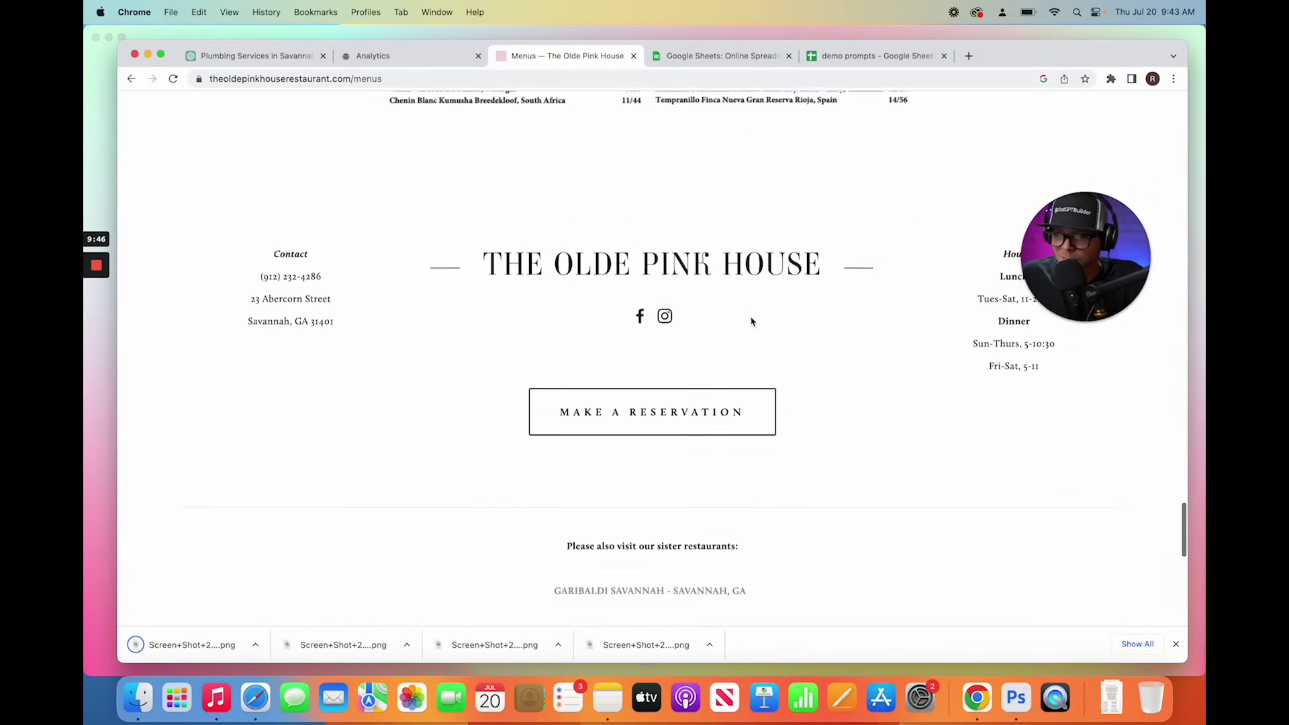
pyautogui.scroll(7, 752, 321)
pyautogui.rightClick(754, 319)
pyautogui.click(793, 340)
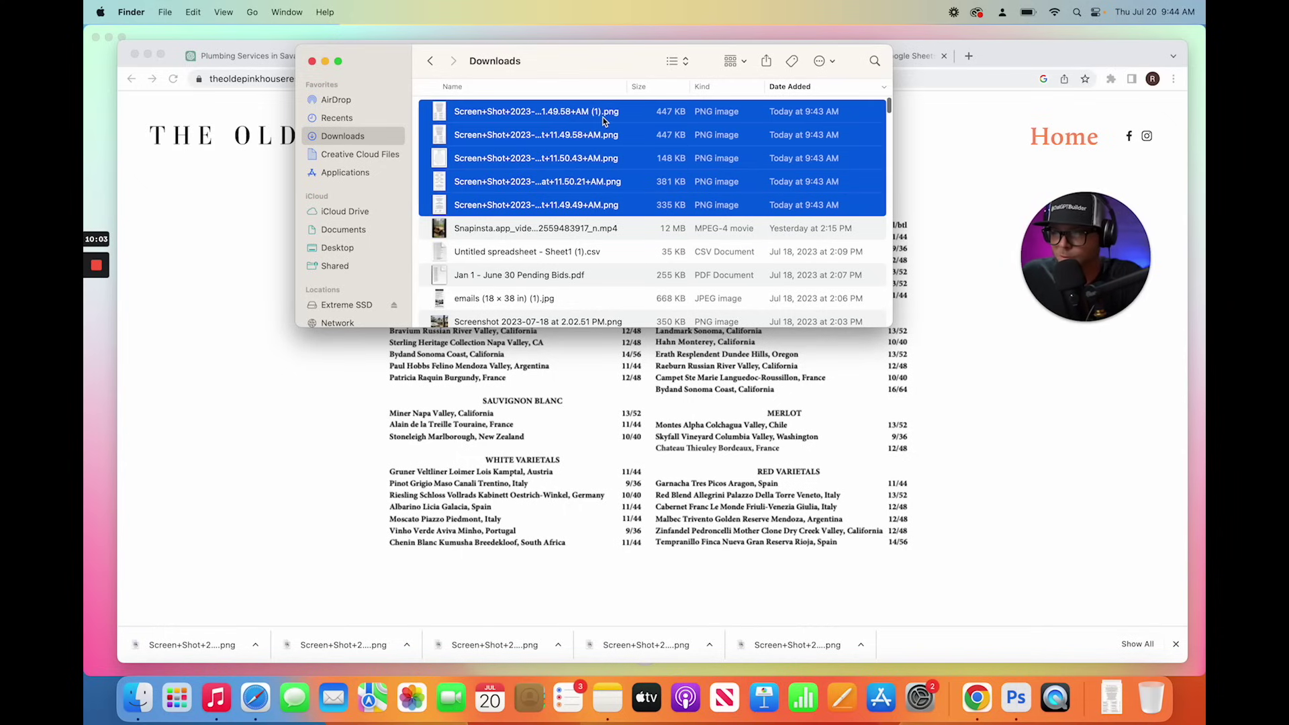
# Step: Open the five saved menu screenshots in Preview and bring up the restaurant menu image
pyautogui.doubleClick(604, 114)
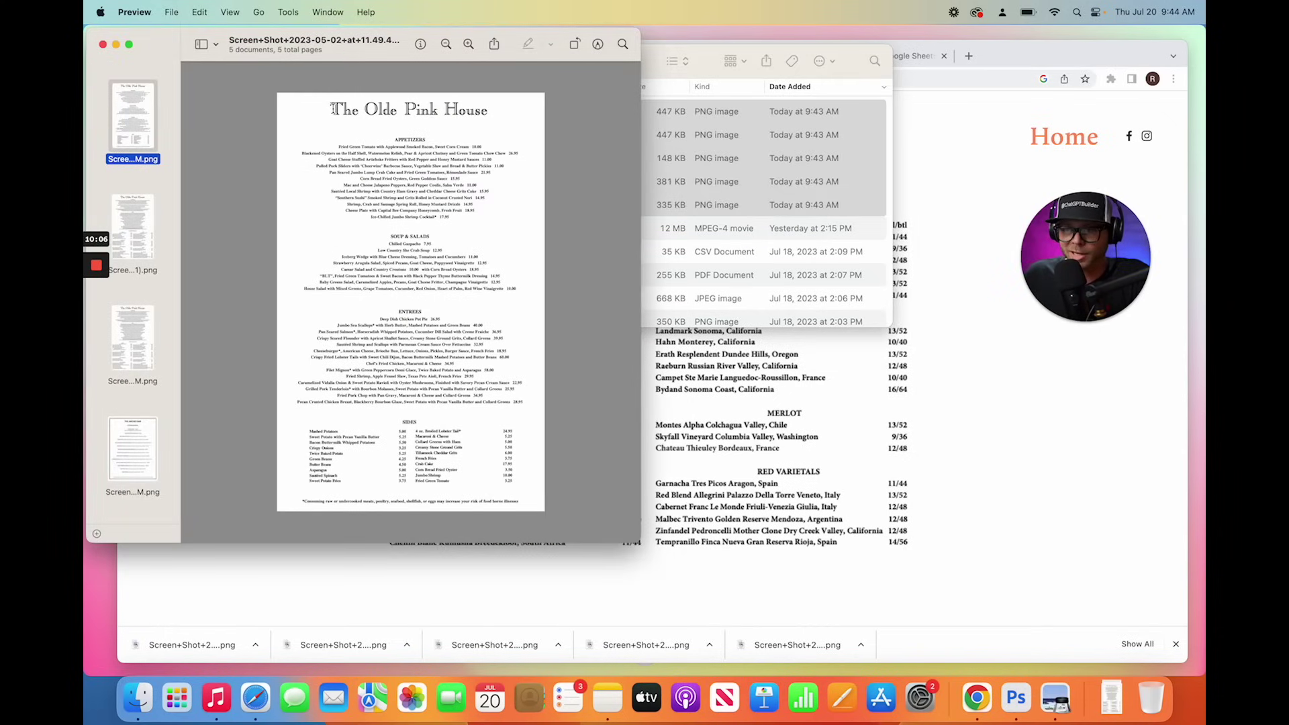
pyautogui.moveTo(334, 109); pyautogui.dragTo(502, 496)
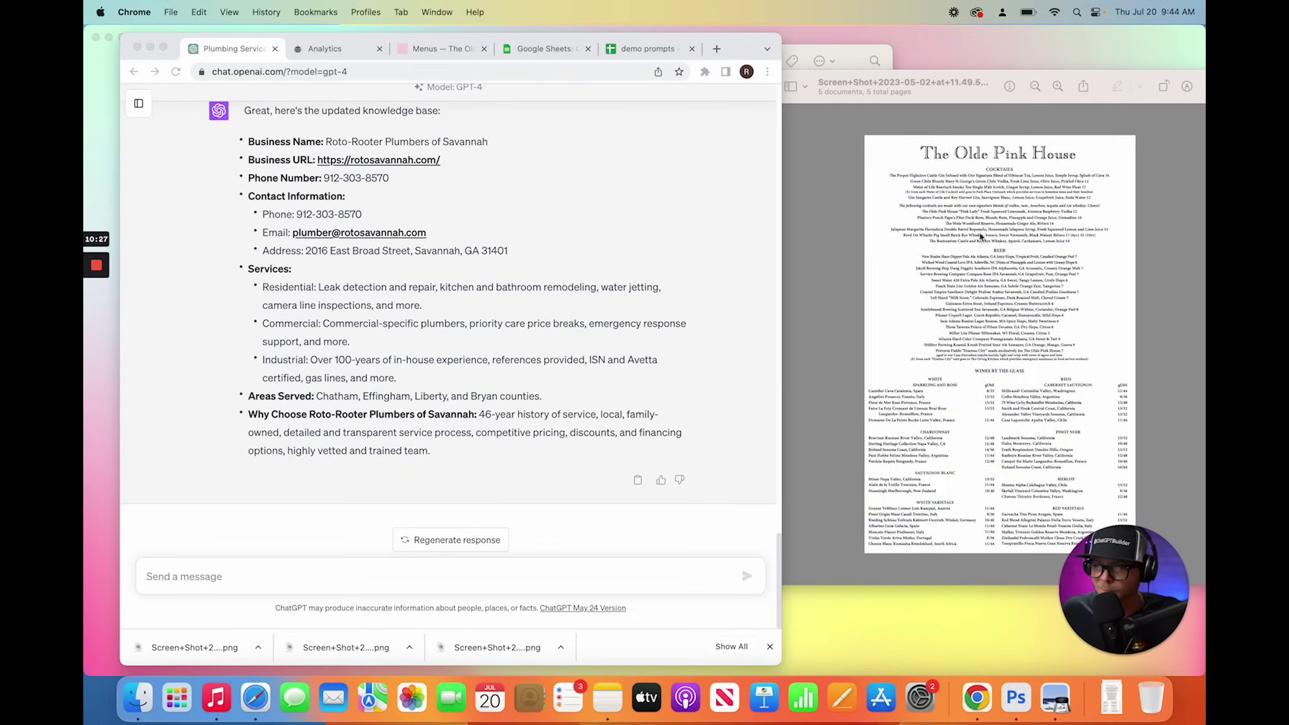
pyautogui.click(963, 208)
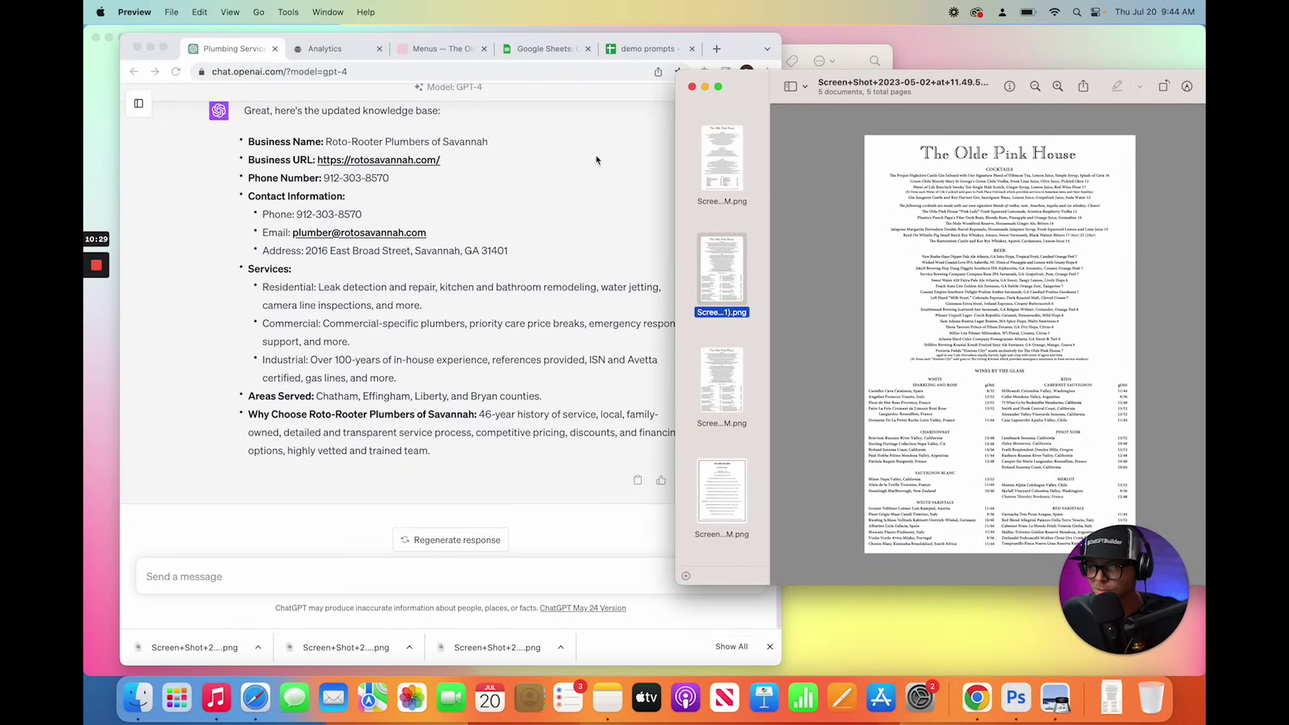
# Step: Send the Olde Pink House menu text to ChatGPT, then select the drafted contact-plus-menu text
pyautogui.click(468, 572)
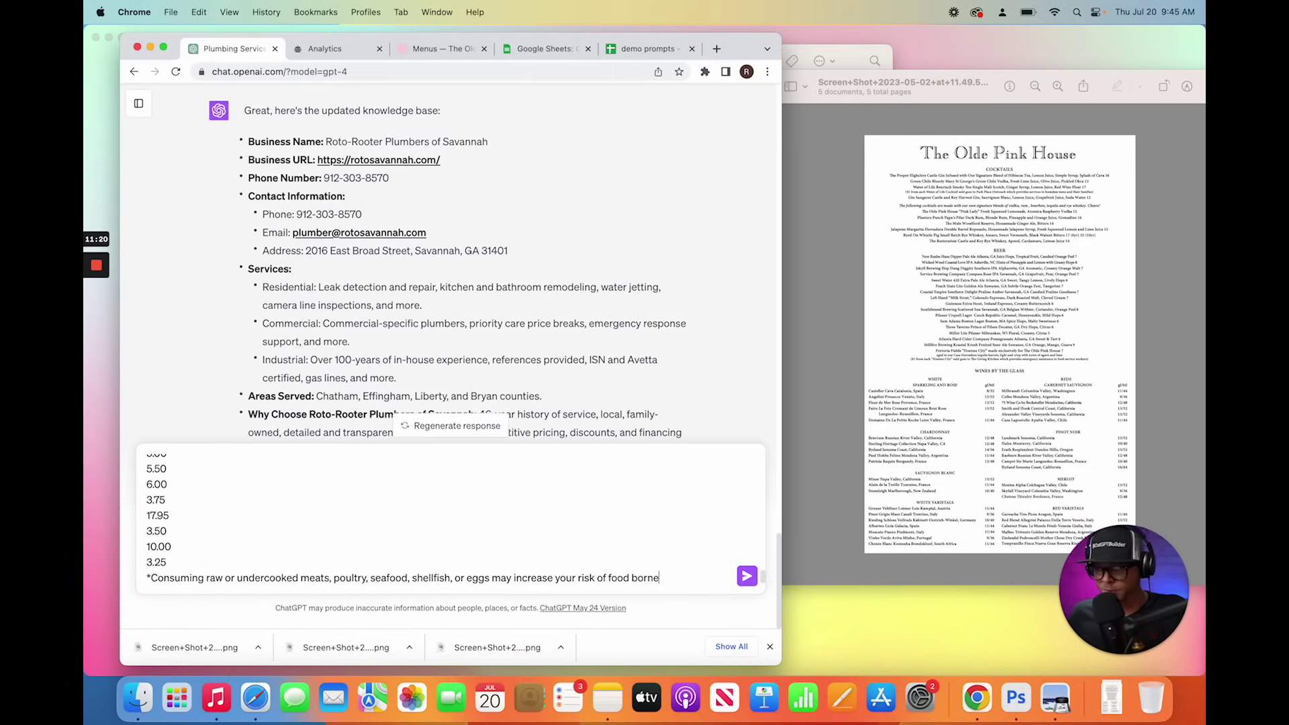
pyautogui.press('Return')
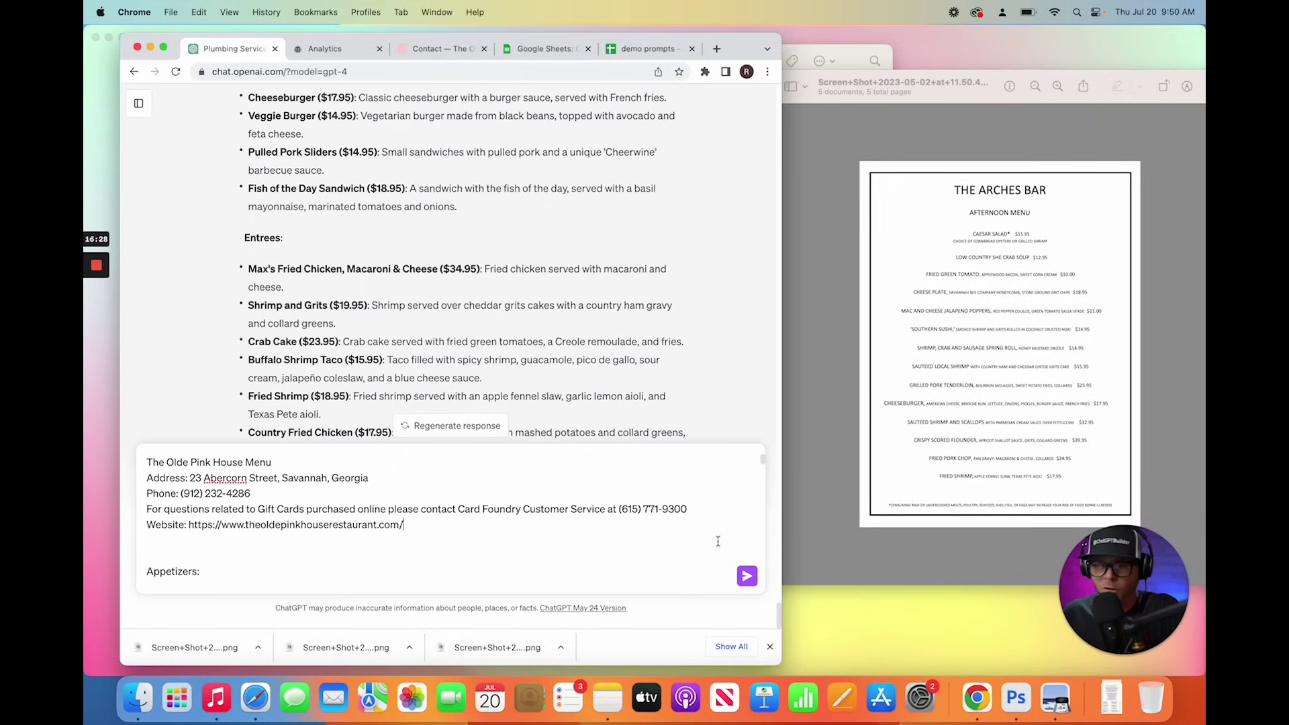
pyautogui.scroll(-10, 452, 522)
pyautogui.click(454, 522)
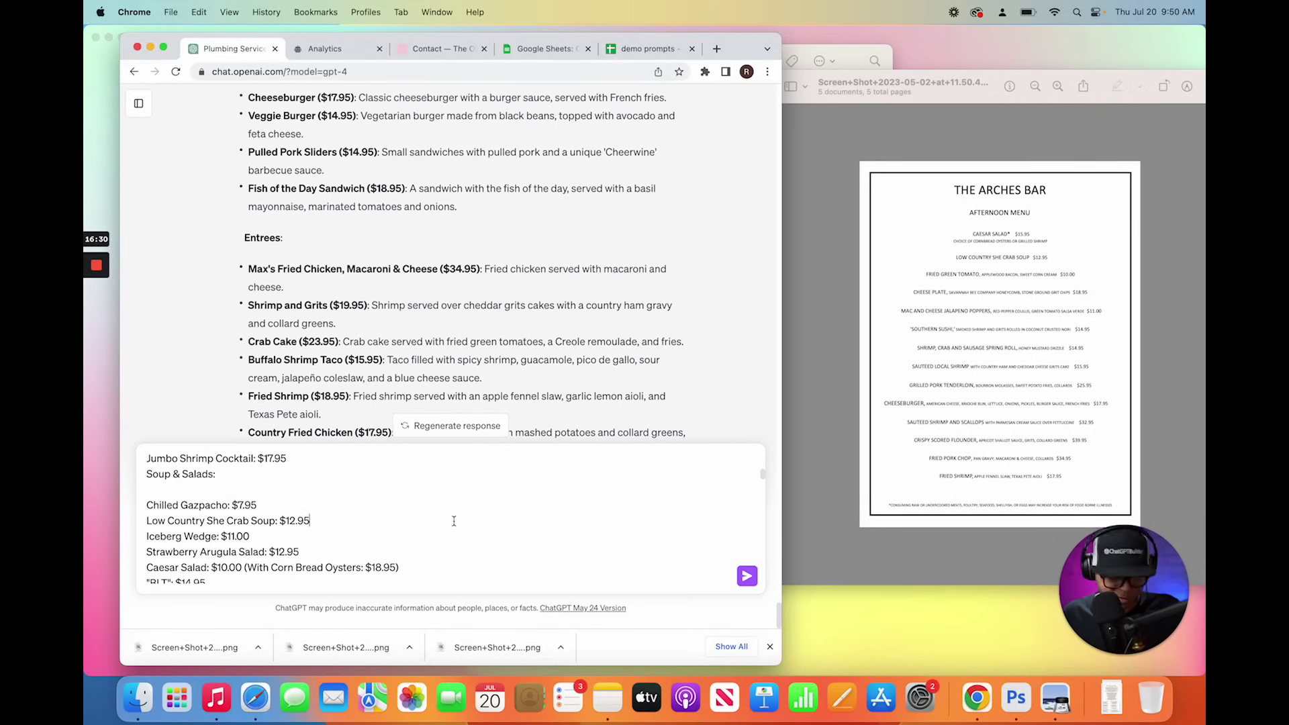
pyautogui.press('super+a')
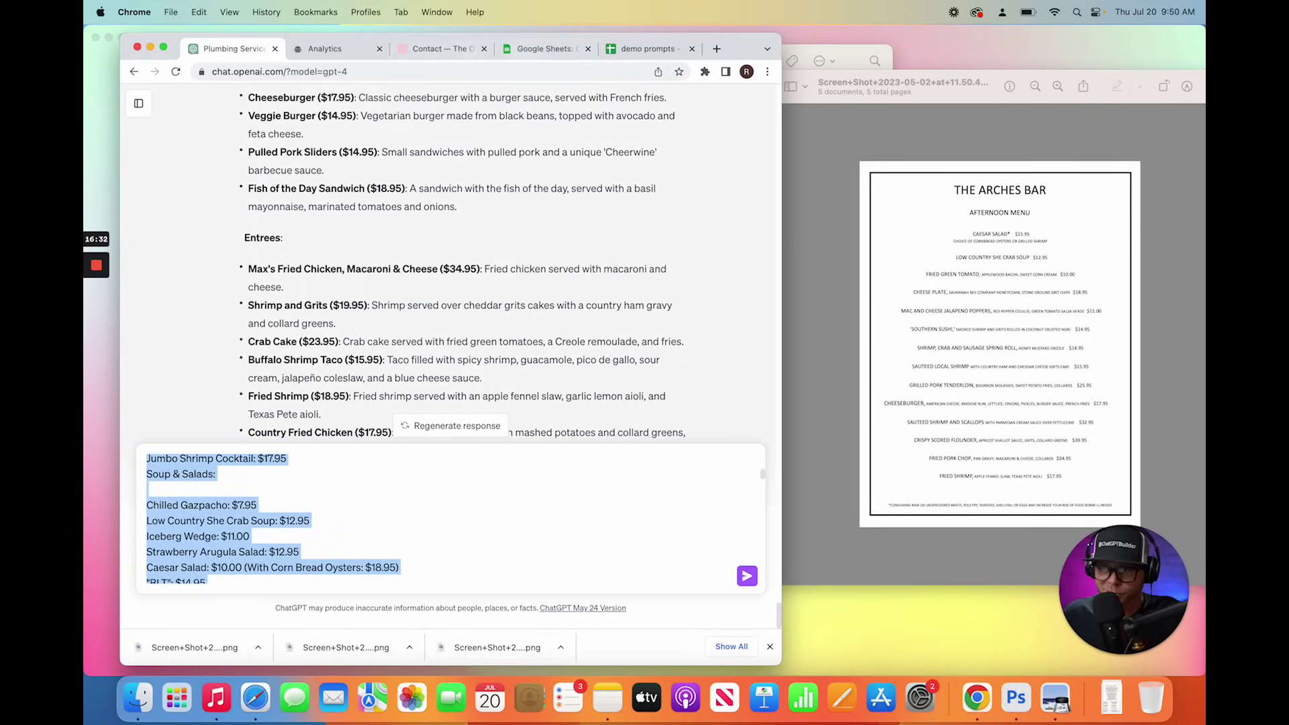
# Step: Paste the Olde Pink House contact and menu details into B3 and enter 'The Olde Pink House' in A3
pyautogui.click(529, 53)
pyautogui.write('\\')
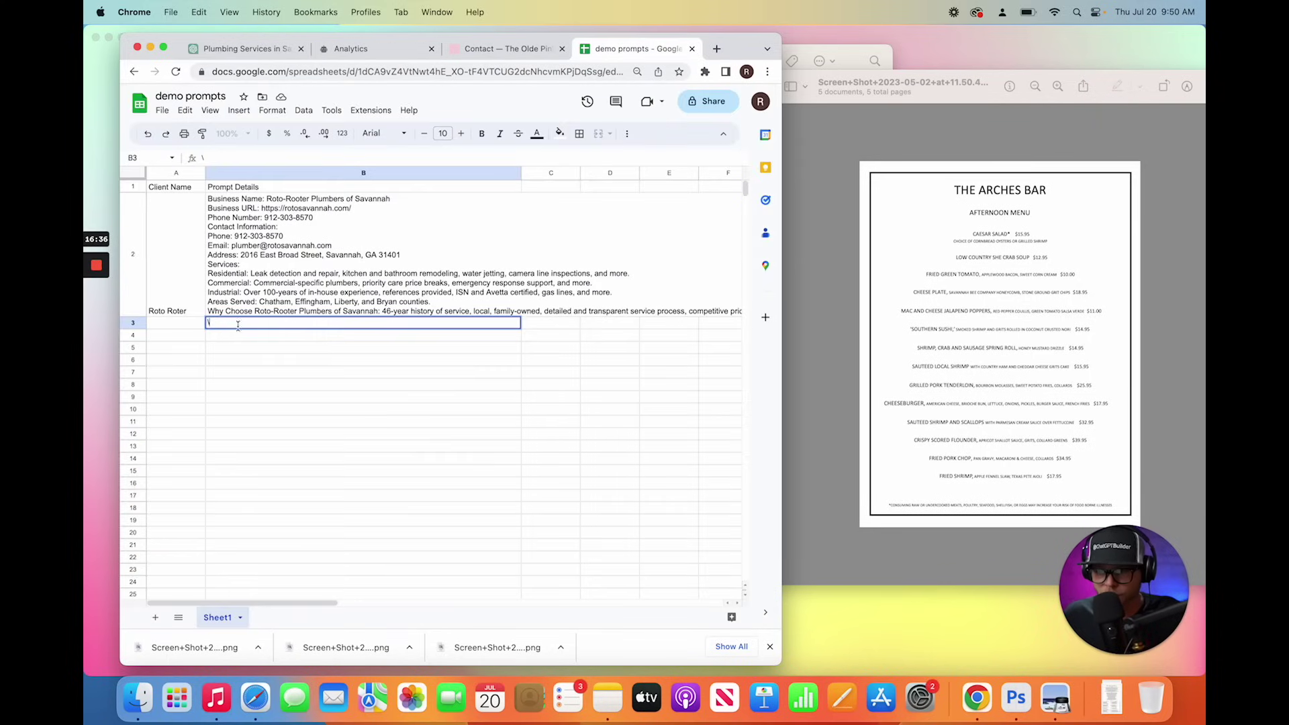
pyautogui.press('BackSpace')
pyautogui.press('super+v')
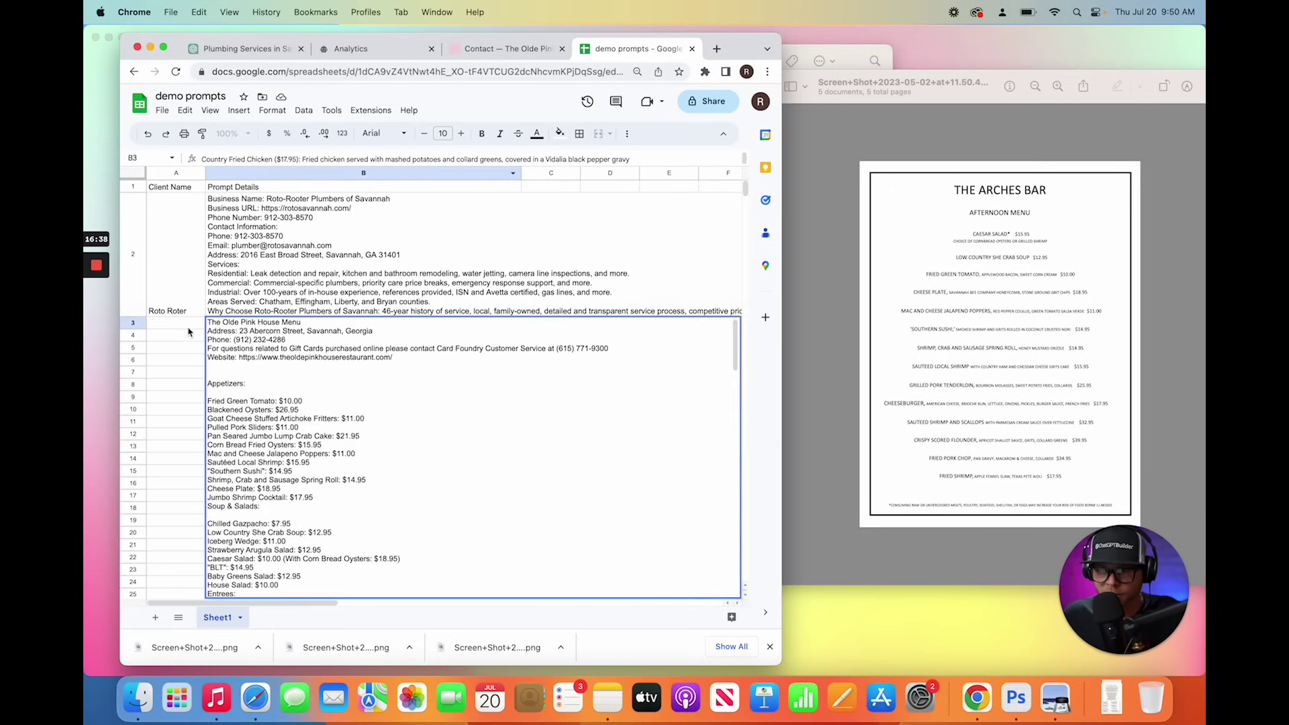
pyautogui.click(188, 330)
pyautogui.write('The')
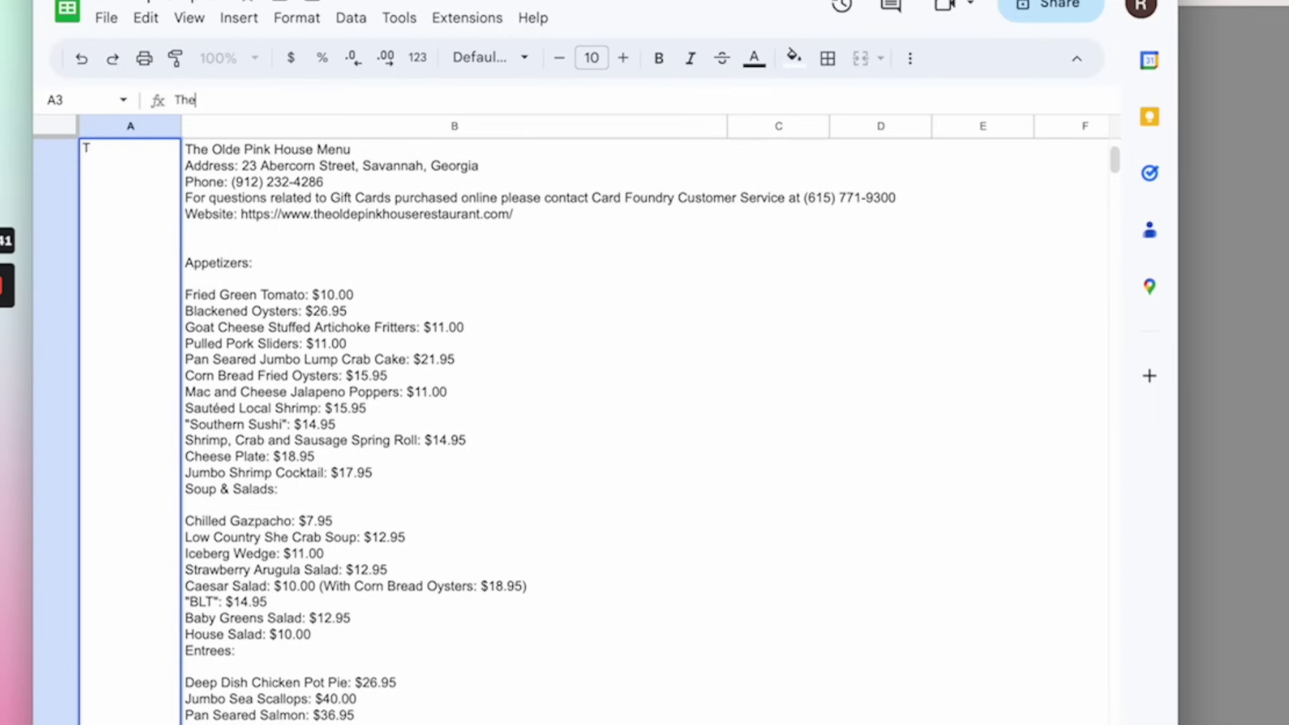
pyautogui.write(' Olde Pink House')
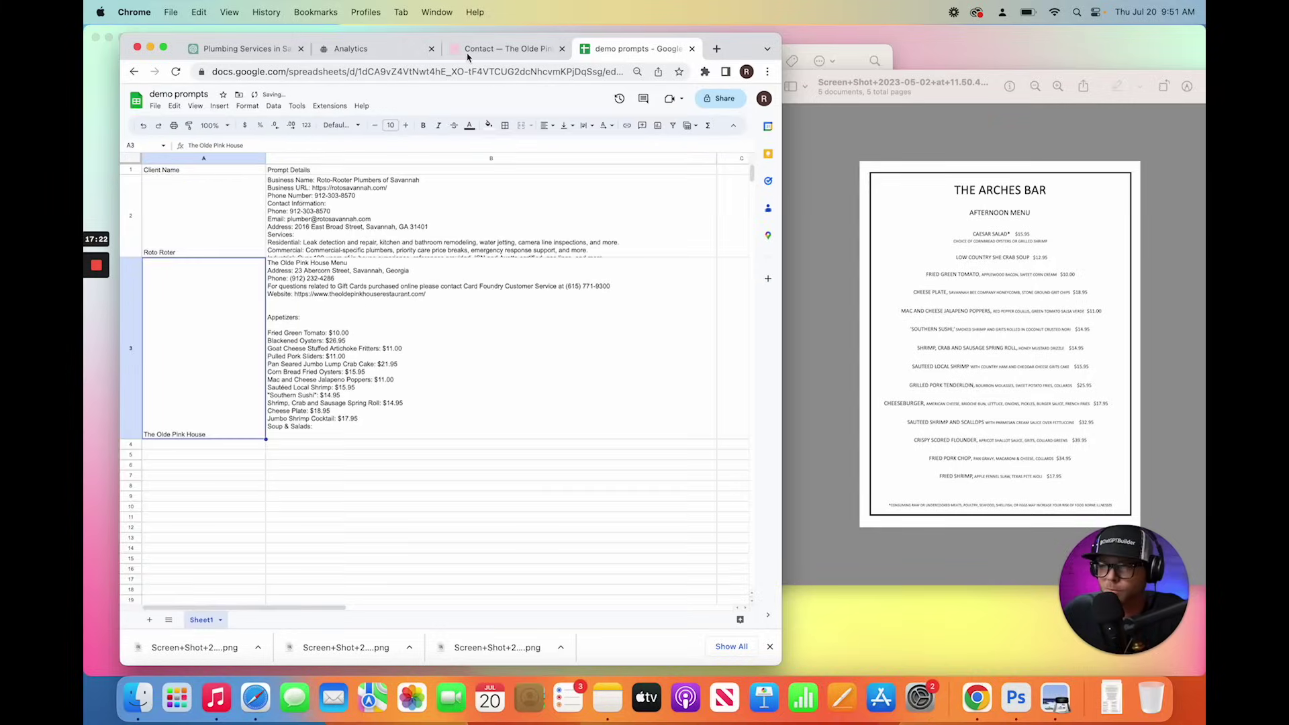
# Step: Search 'barber shop', then ask ChatGPT for a barbershop knowledge base built the same way
pyautogui.click(470, 59)
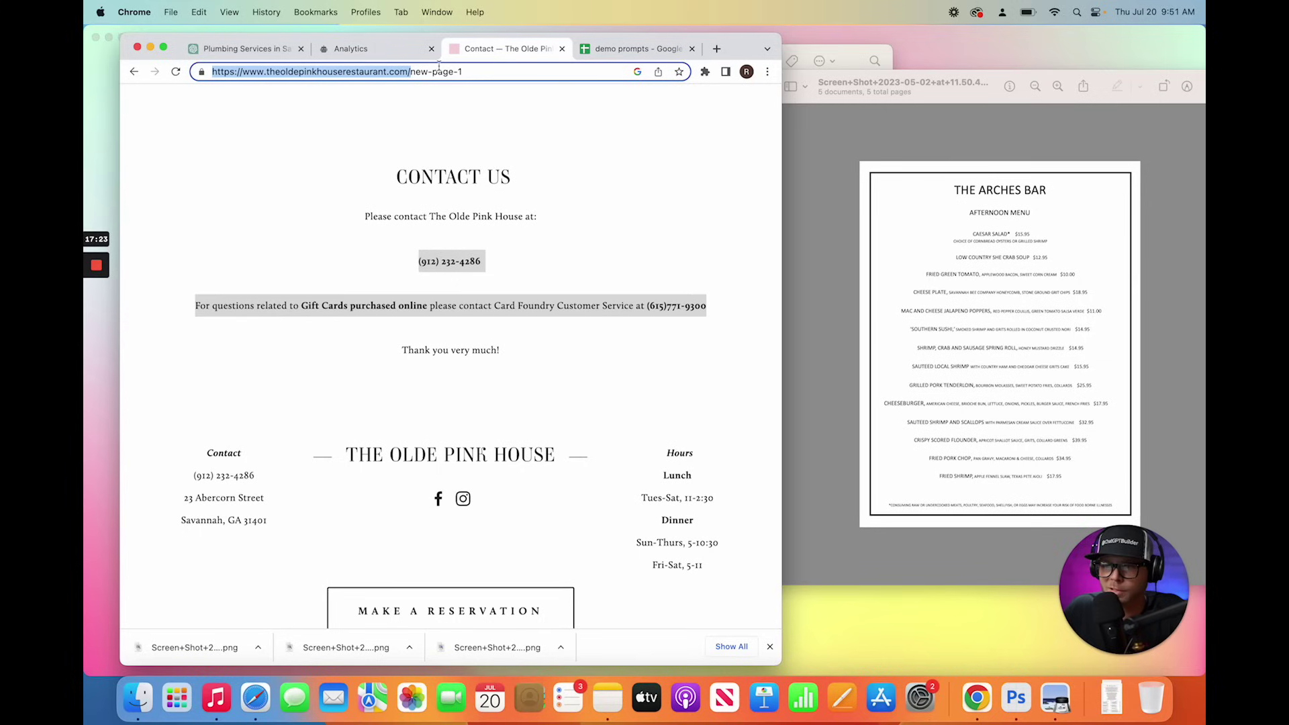
pyautogui.write('barber shop')
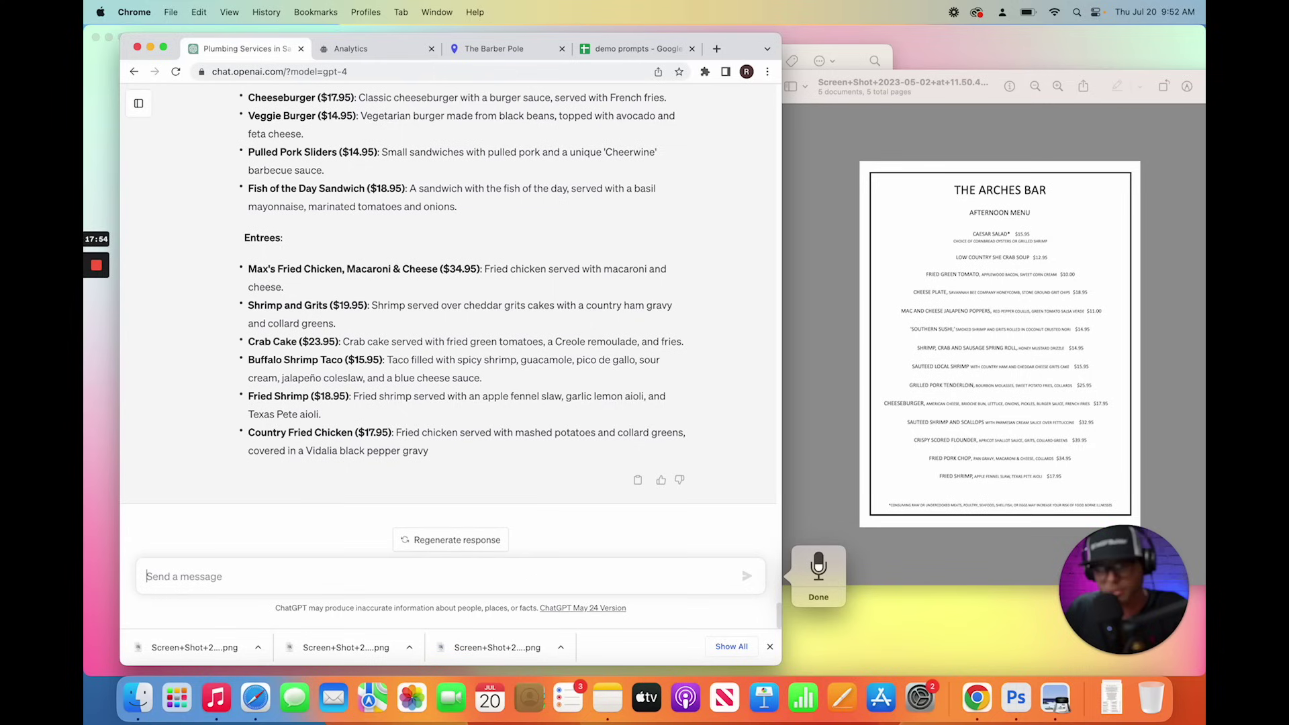
pyautogui.write('Now create one more')
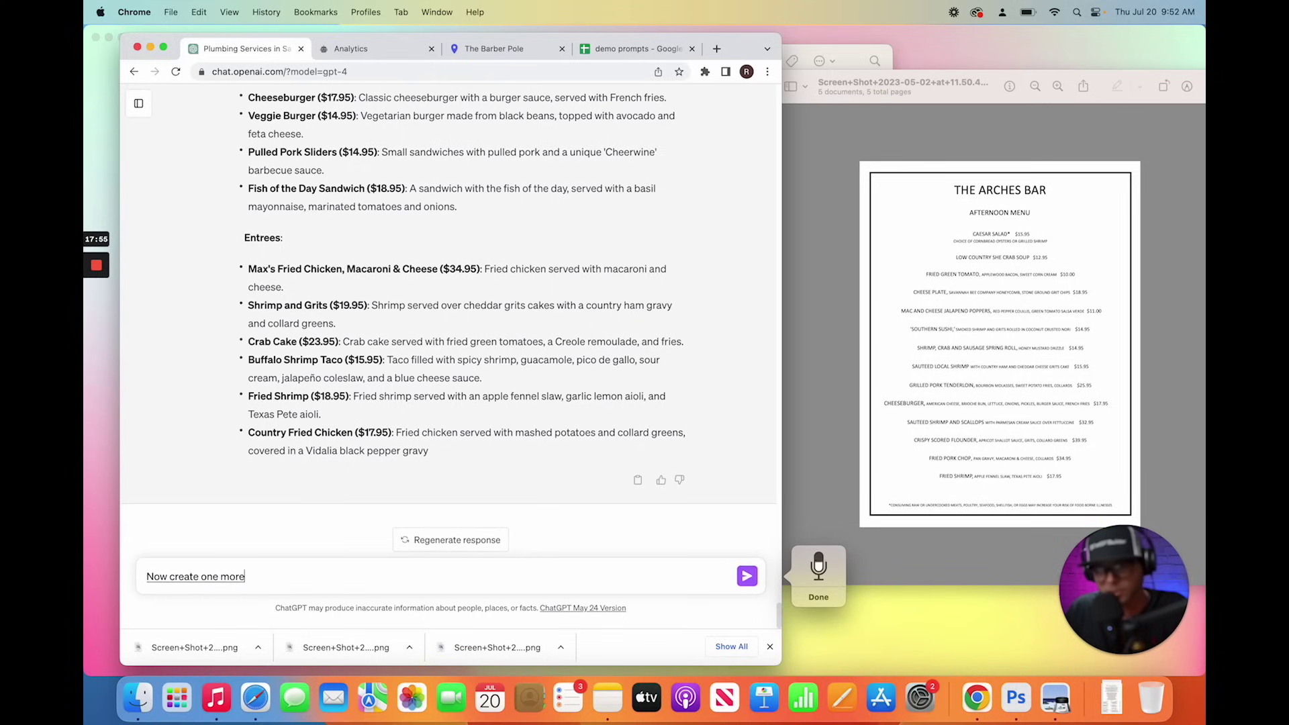
pyautogui.write(' knowledge base for this barbershop in the')
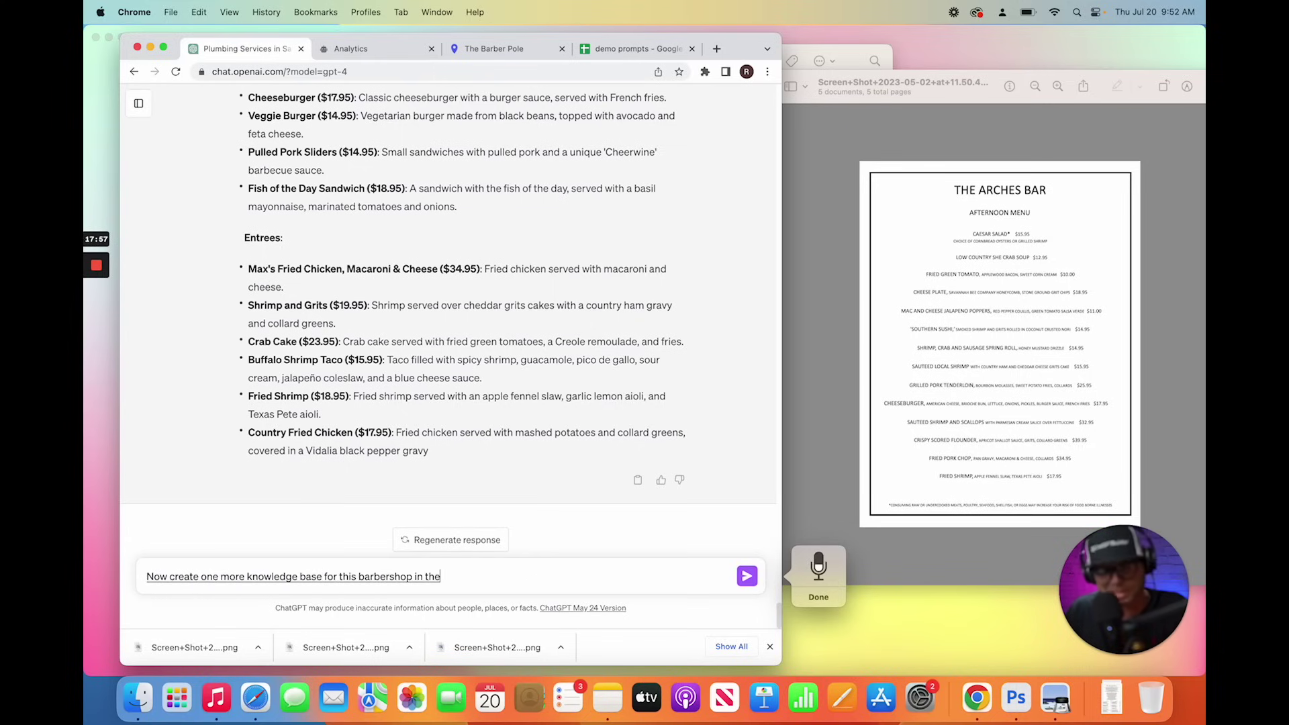
pyautogui.press('BackSpace')
pyautogui.press('BackSpace')
pyautogui.press('BackSpace')
pyautogui.write("exact same way, you've been doing it")
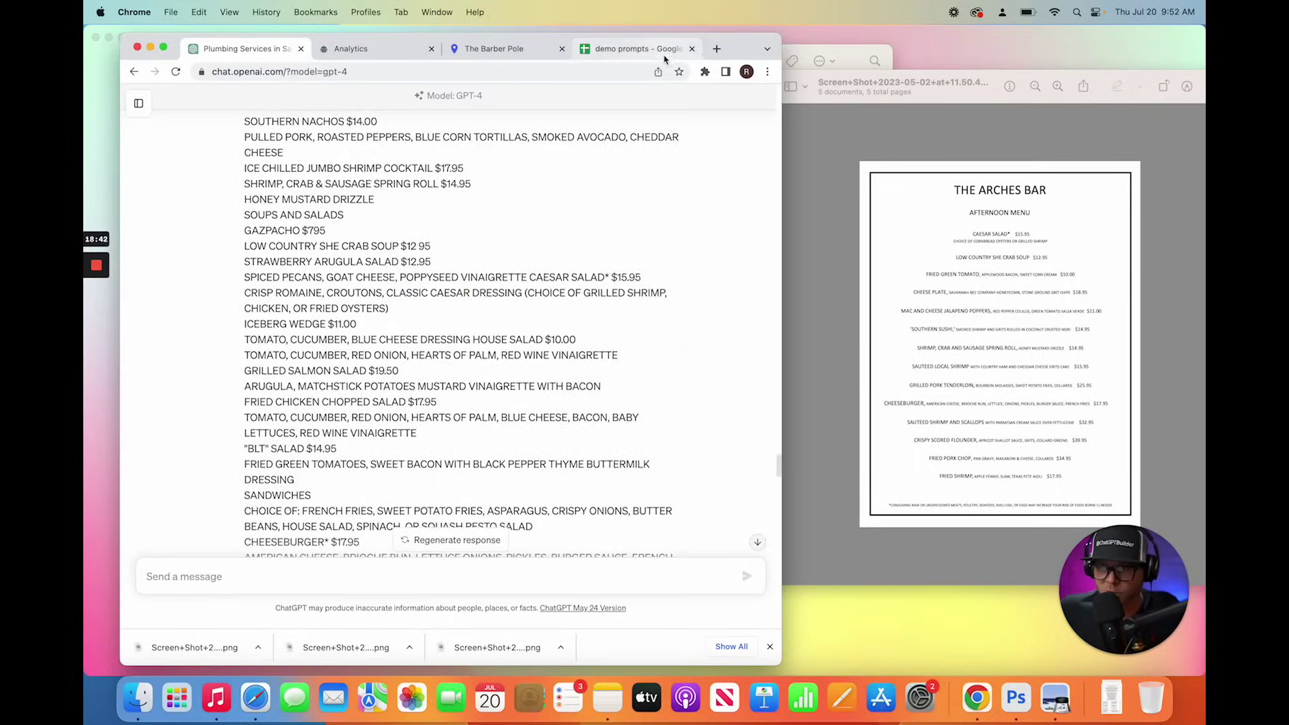
# Step: Enter 'The Barber Pole' in A4 of the demo prompts sheet and paste its business details into B4
pyautogui.click(659, 48)
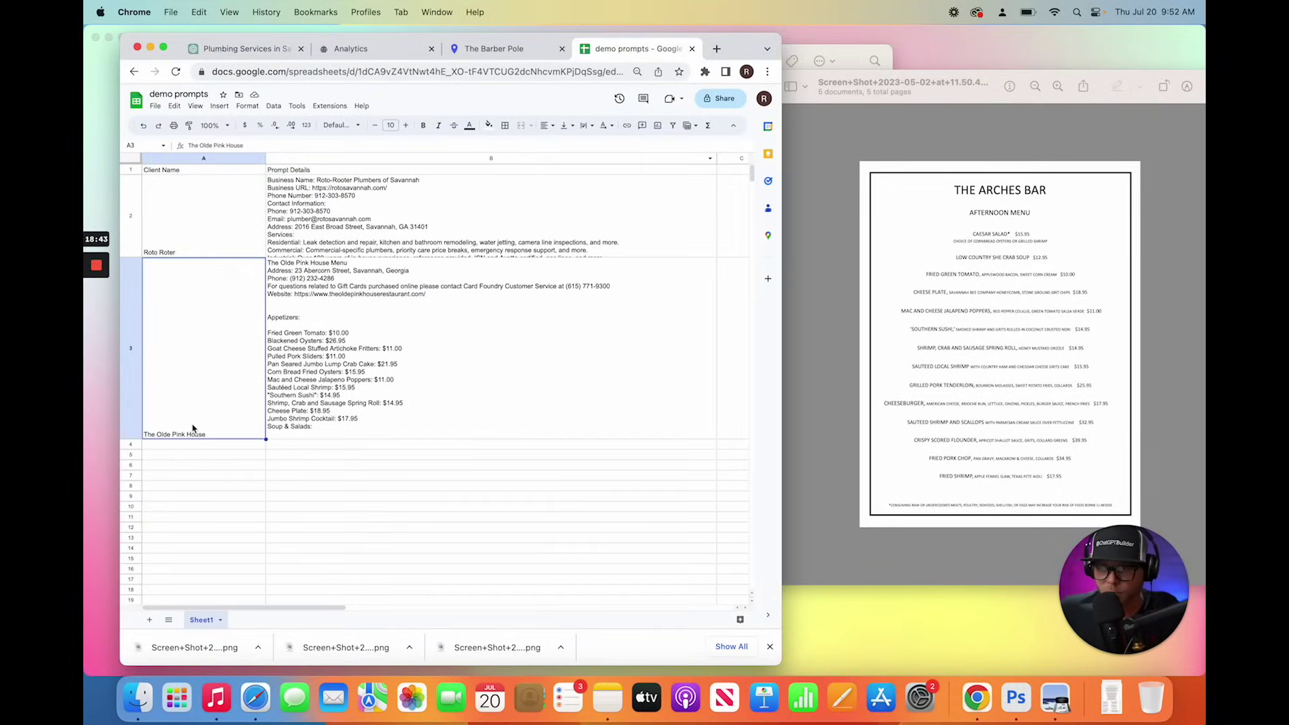
pyautogui.click(181, 444)
pyautogui.write('The Bar')
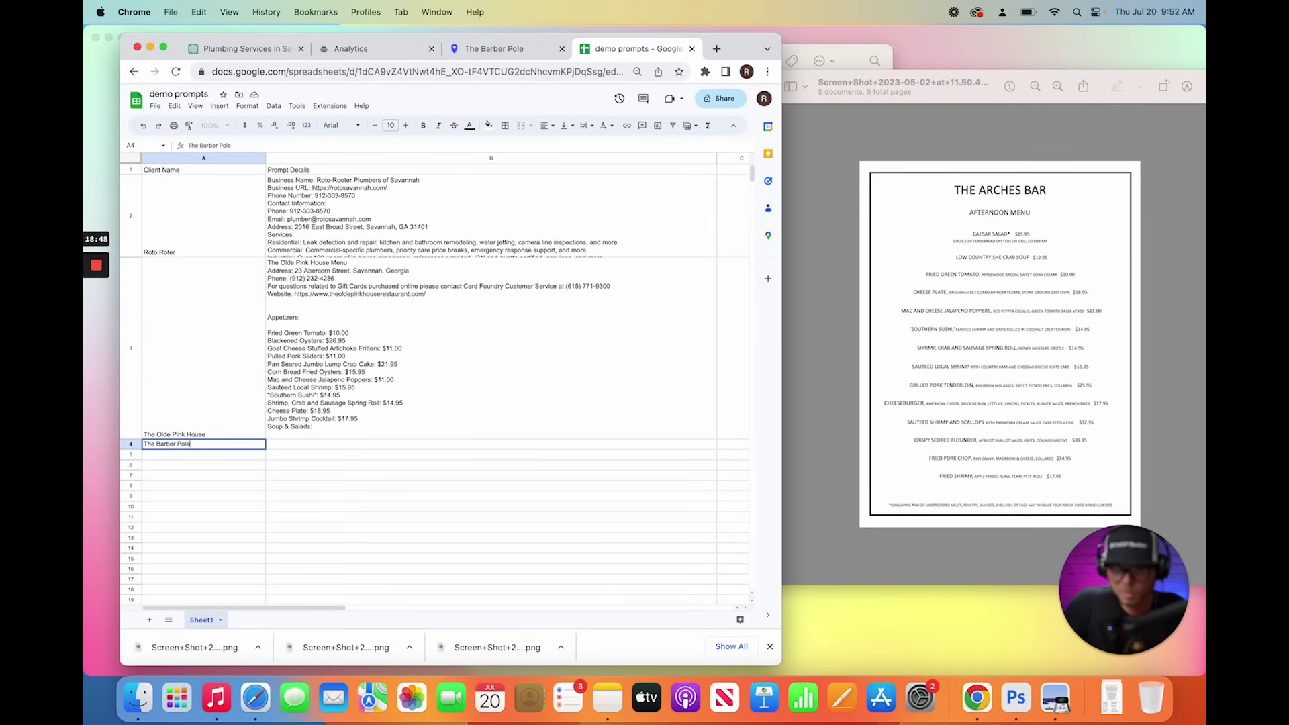
pyautogui.write('ber Pole')
pyautogui.press('Tab')
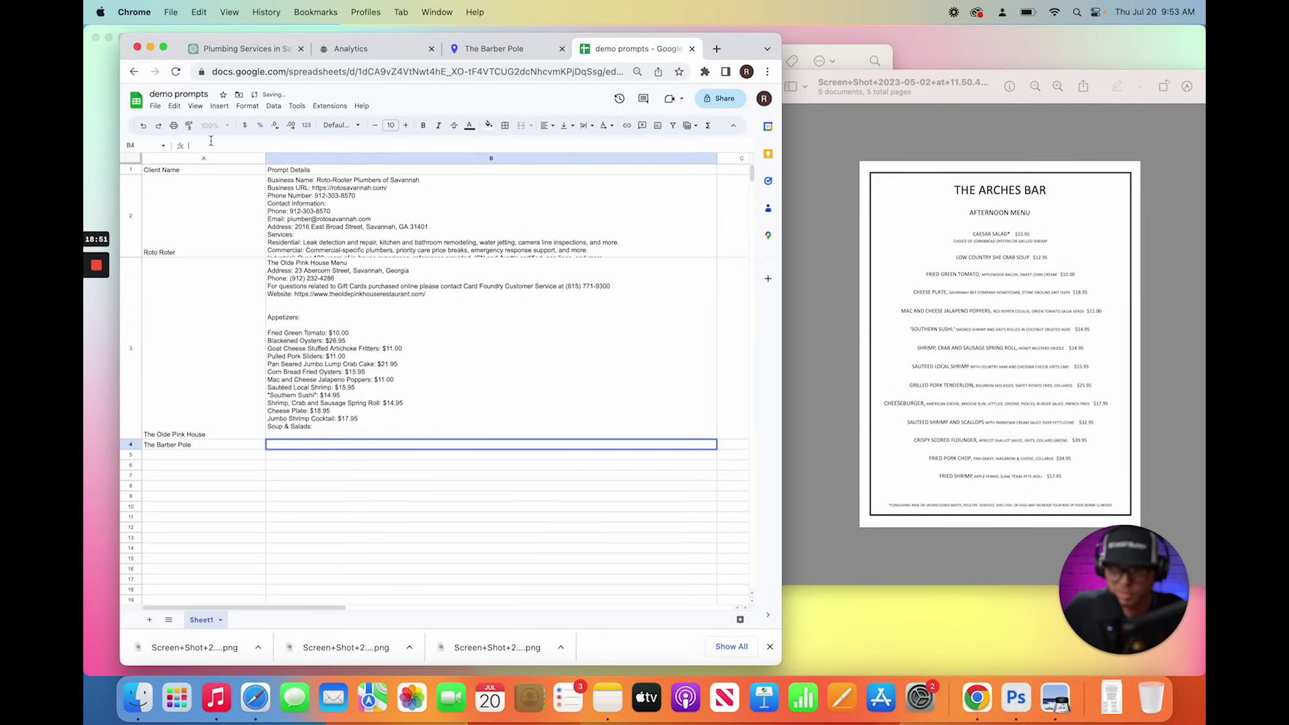
pyautogui.press('super+v')
pyautogui.press('Return')
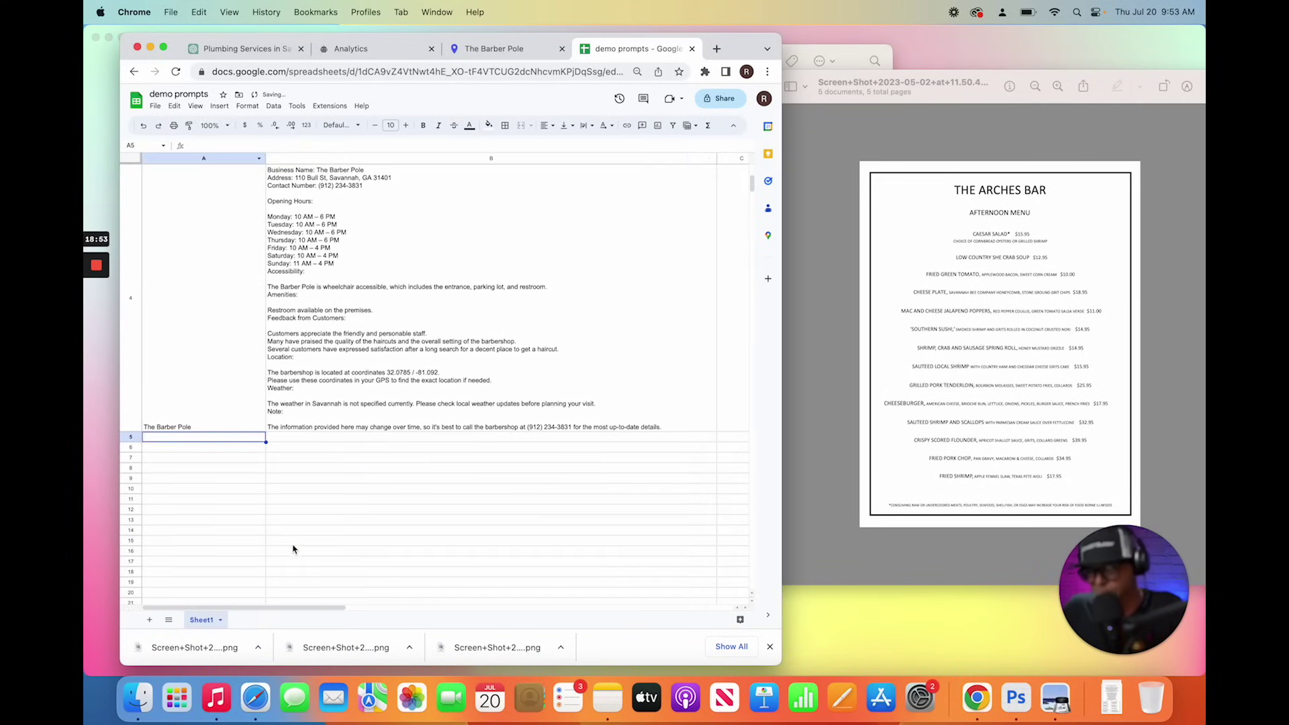
pyautogui.click(293, 548)
pyautogui.scroll(5, 316, 437)
pyautogui.scroll(-5, 329, 376)
pyautogui.scroll(5, 341, 352)
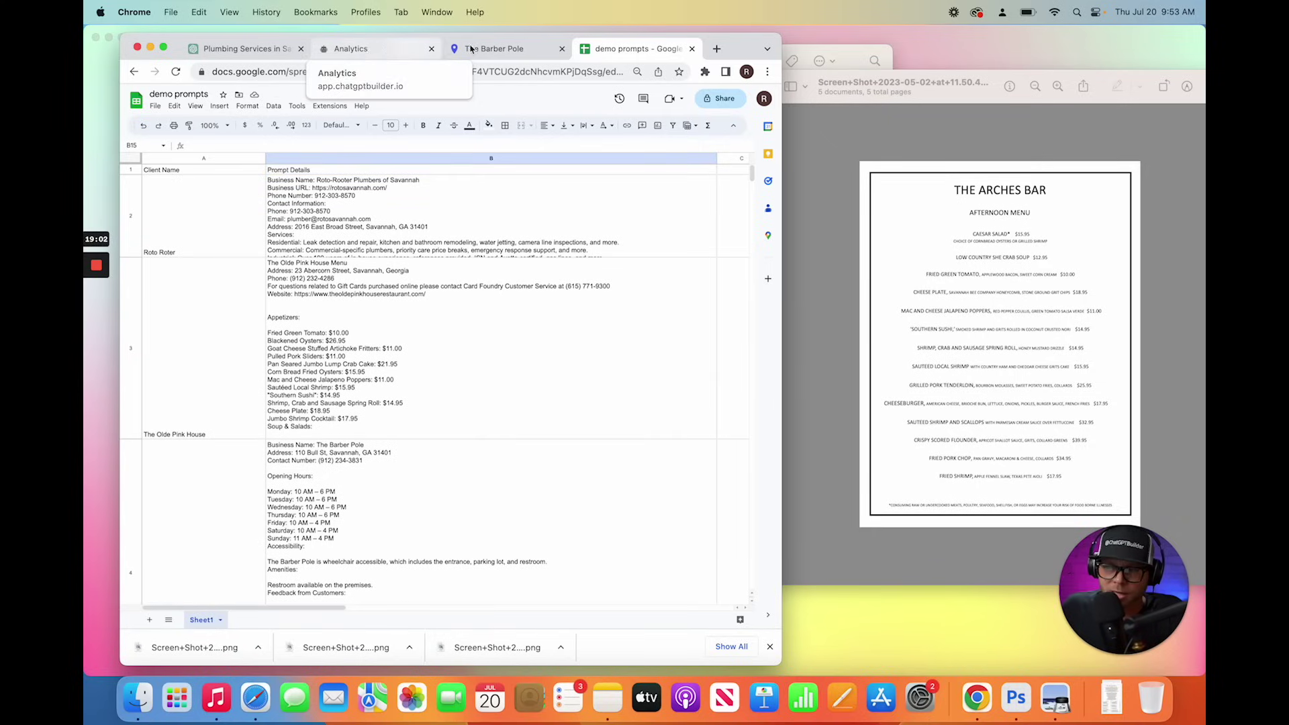
# Step: Switch off the OpenAI ChatGPT integration's Default Reply toggle and save
pyautogui.click(562, 49)
pyautogui.click(377, 48)
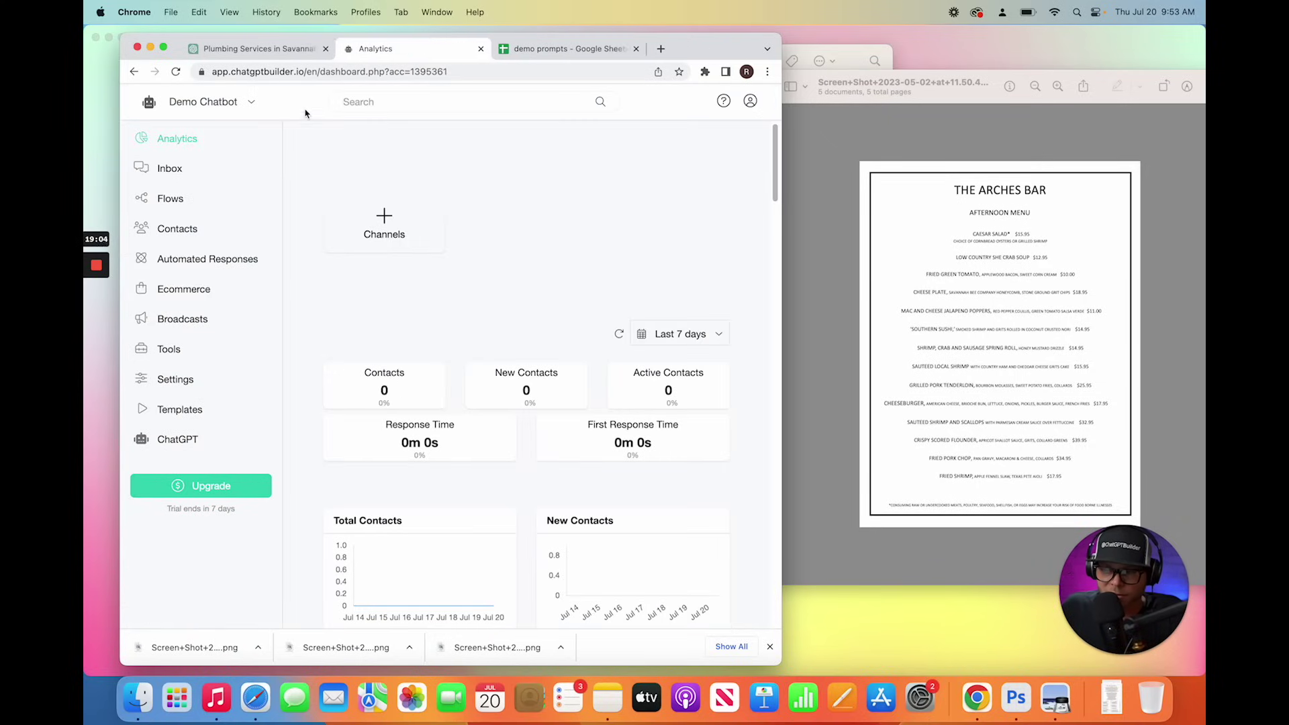
pyautogui.click(175, 379)
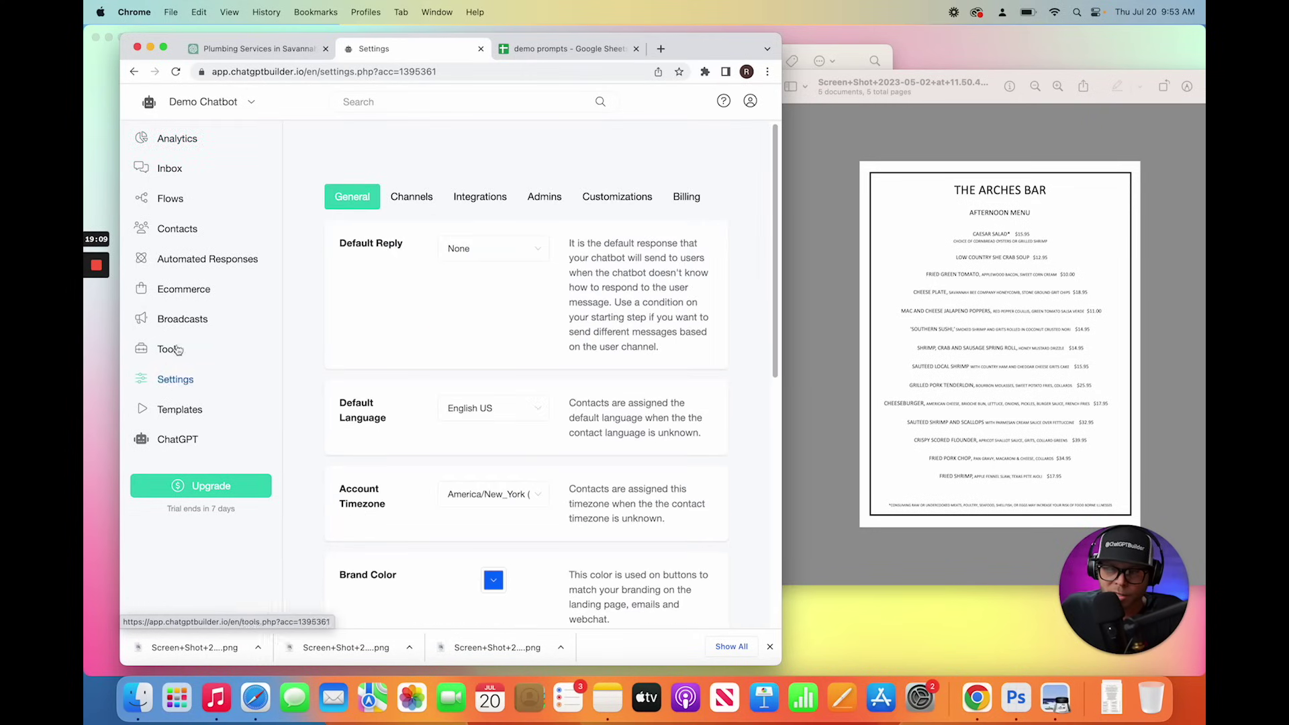
pyautogui.click(481, 200)
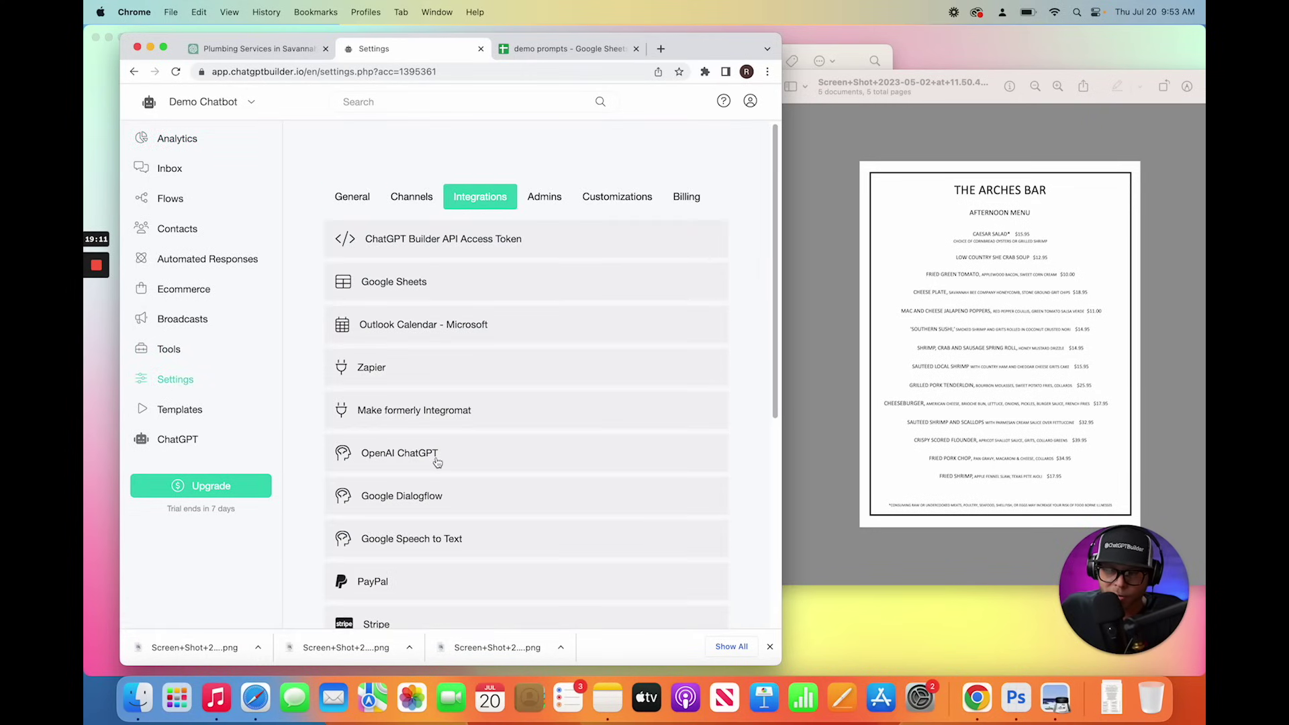
pyautogui.click(437, 462)
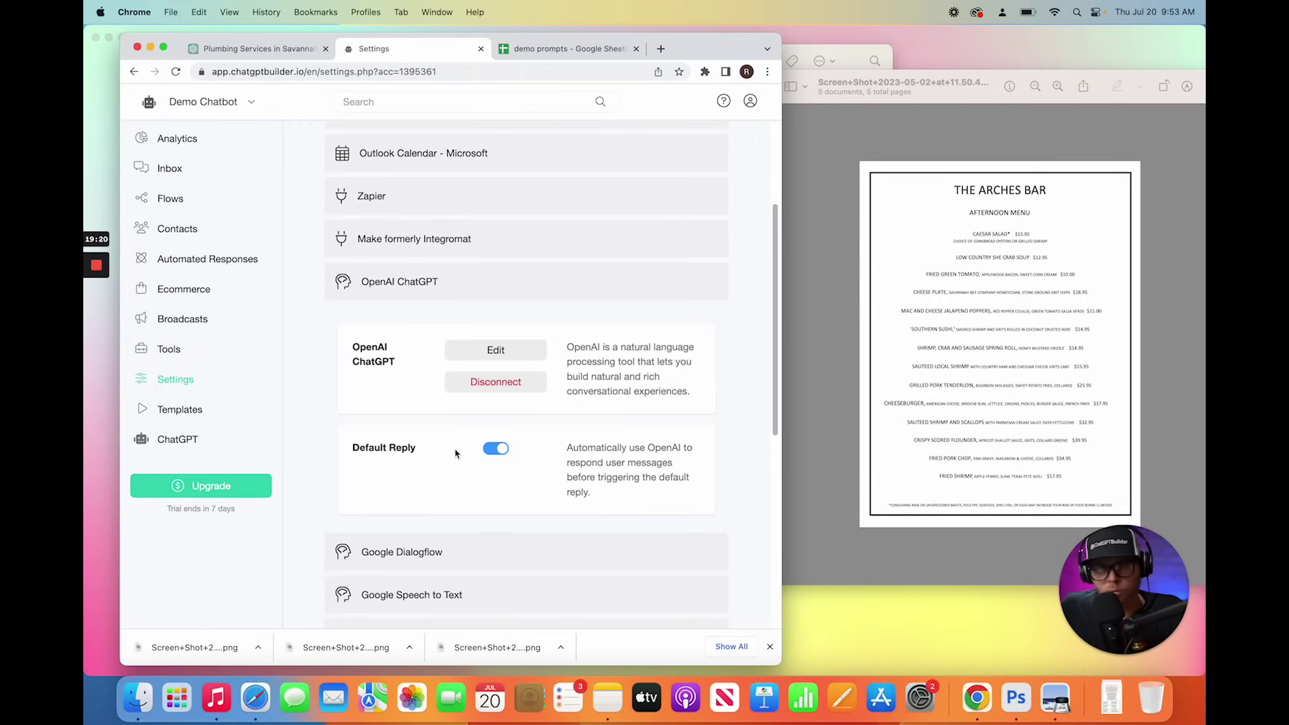
pyautogui.click(496, 449)
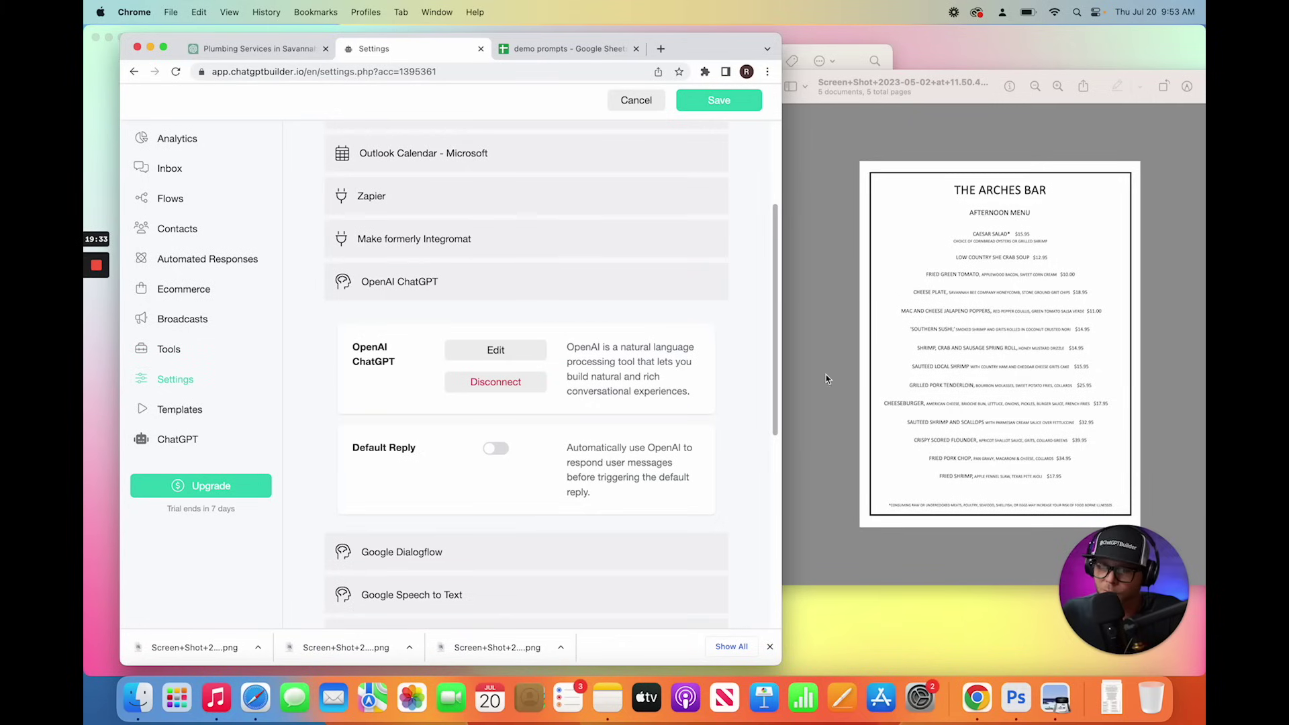
pyautogui.click(724, 106)
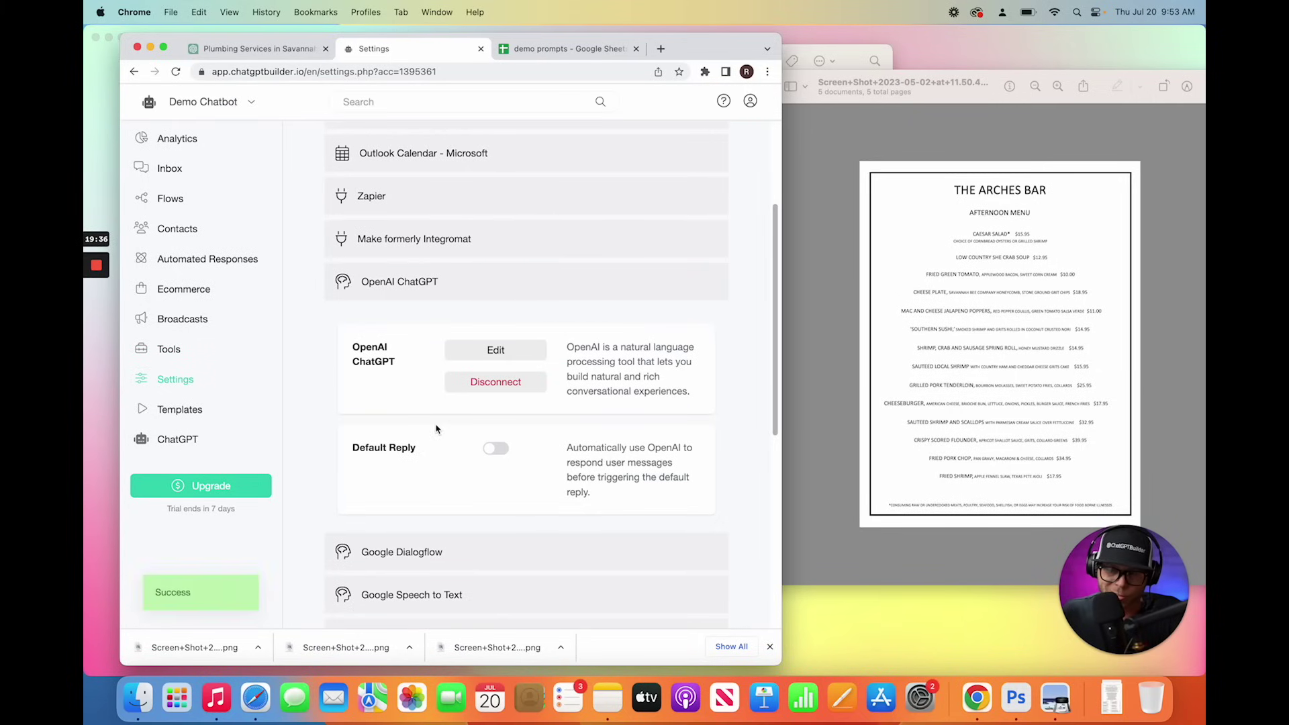
# Step: Check the General Default Reply setting, then go to the chatbot's Flows list
pyautogui.scroll(5, 436, 429)
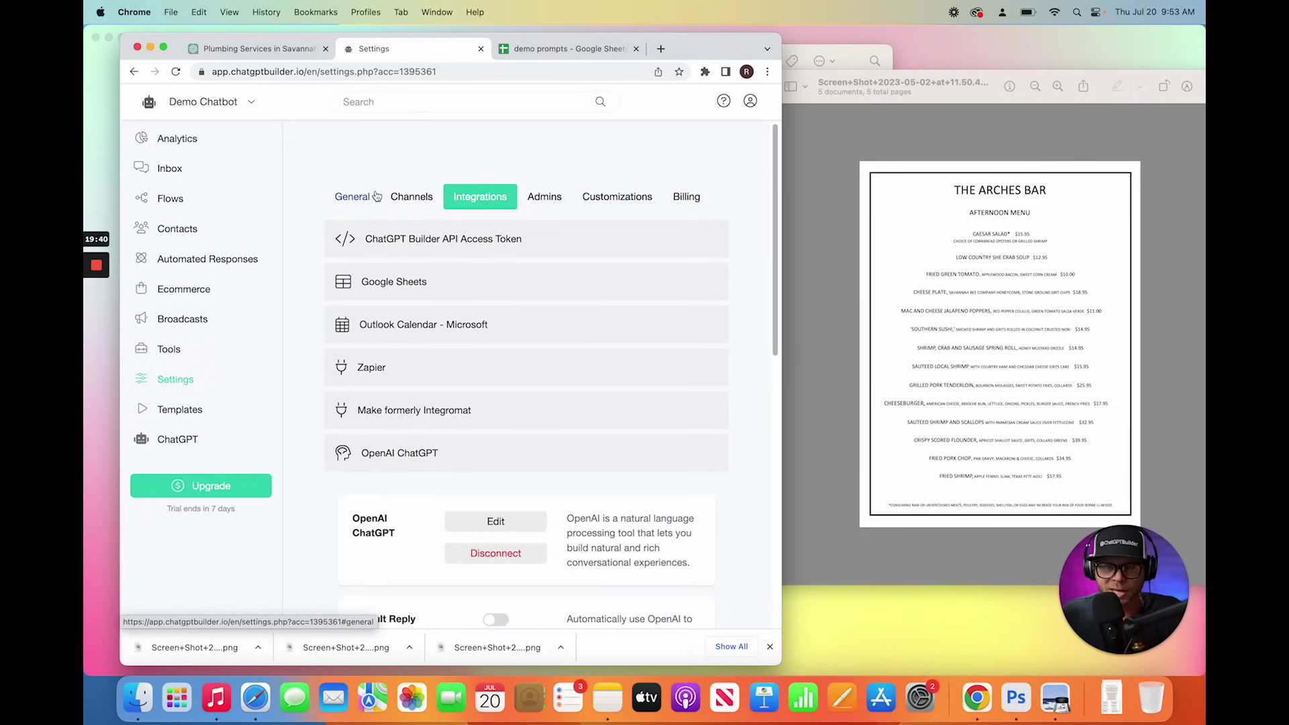
pyautogui.click(363, 206)
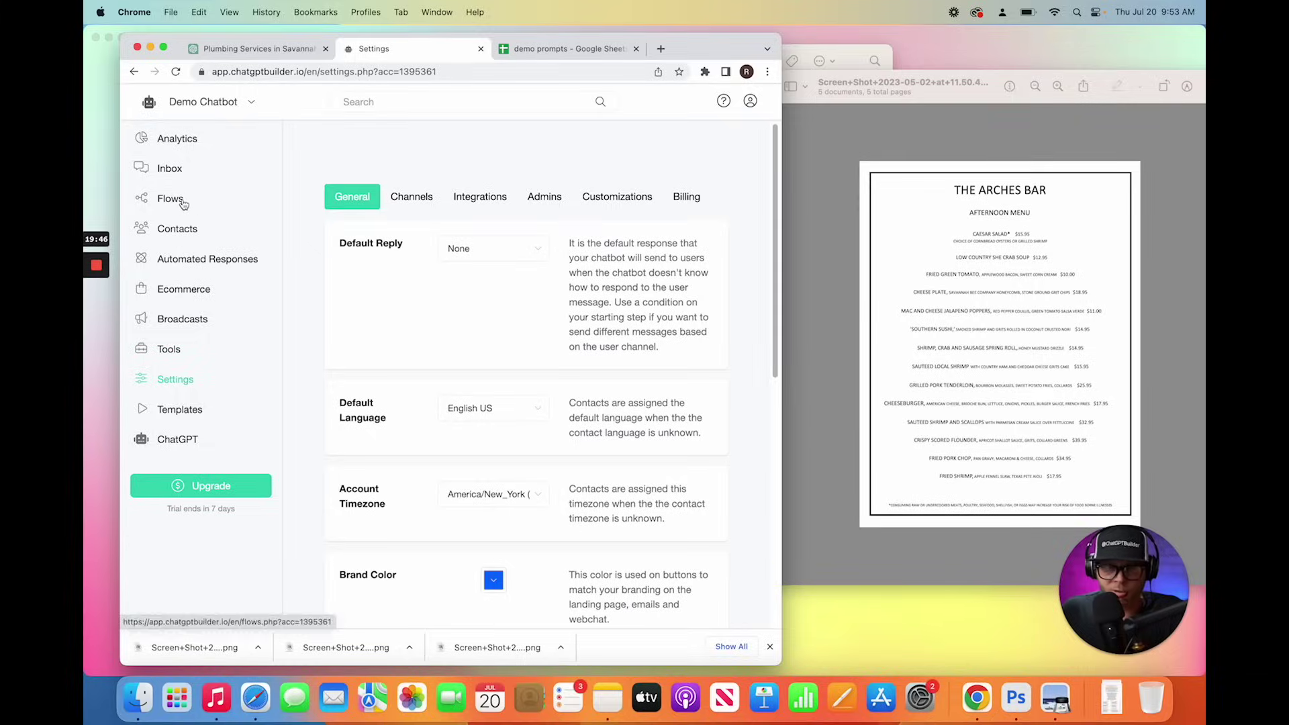
pyautogui.click(176, 200)
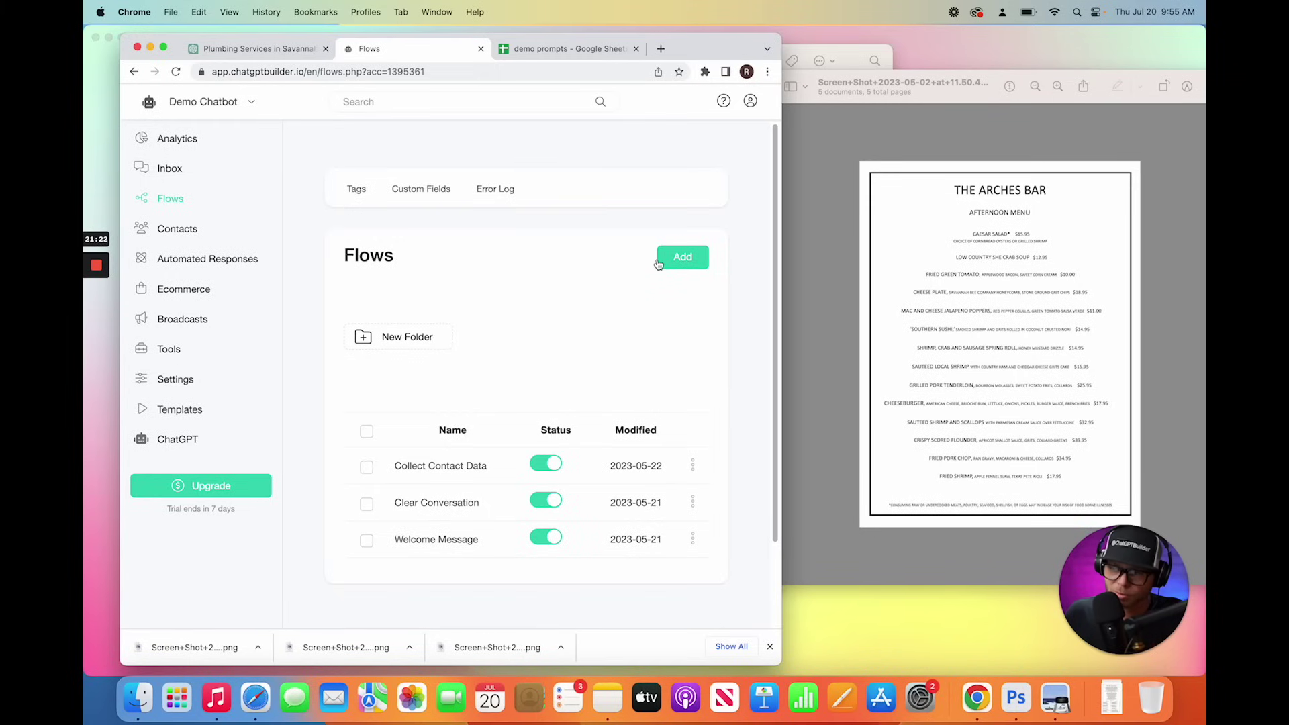
# Step: Open the Welcome Message step's editor and delete the old greeting's placeholder text
pyautogui.click(461, 550)
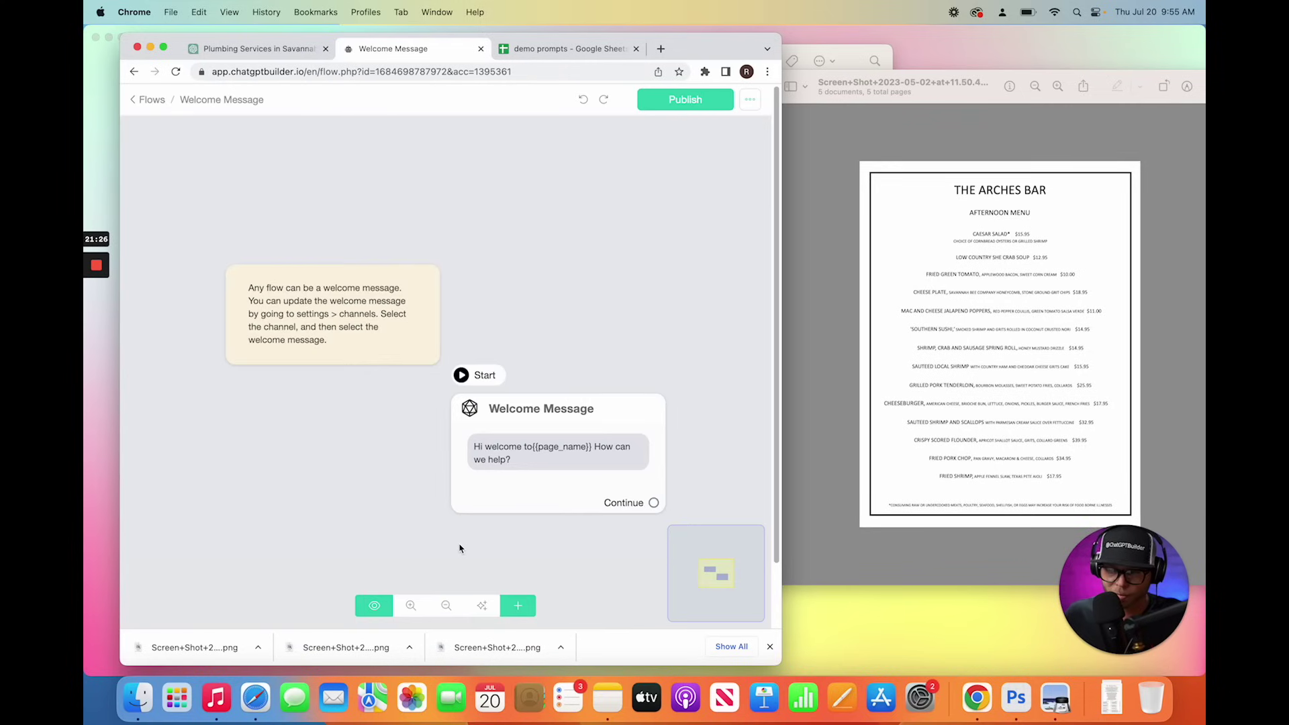
pyautogui.moveTo(538, 470)
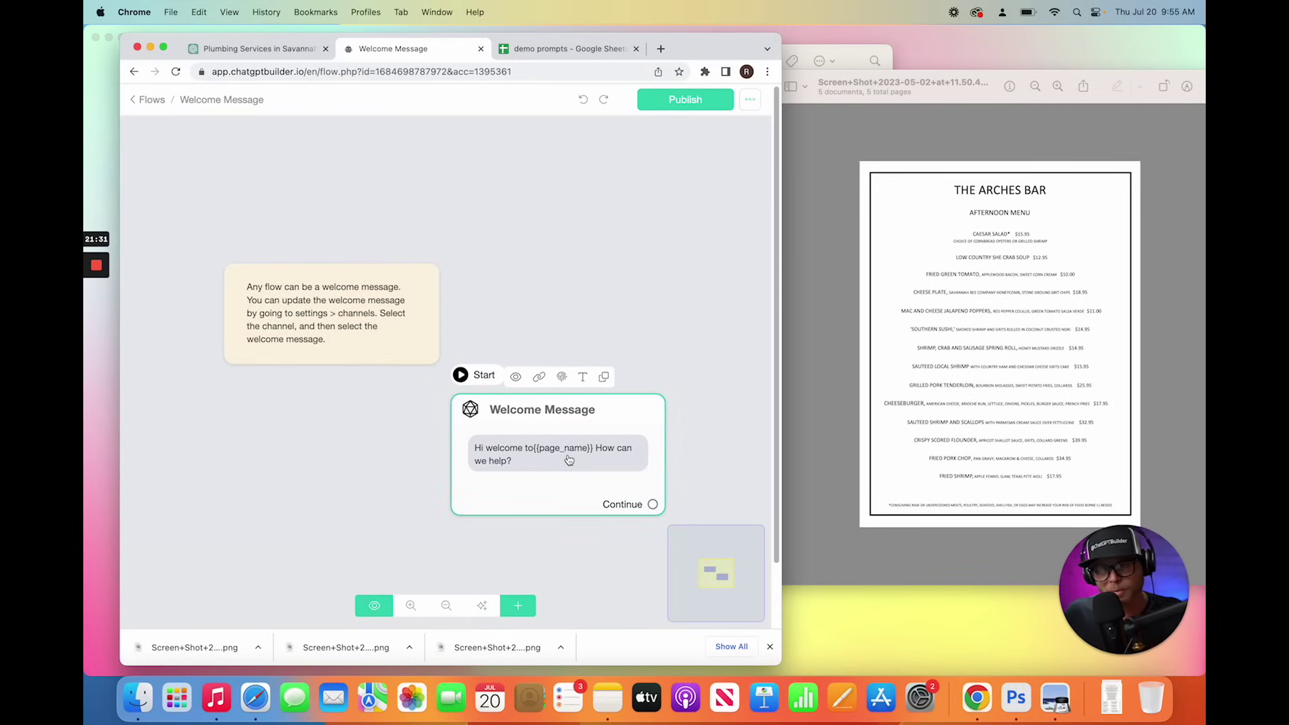
pyautogui.click(569, 460)
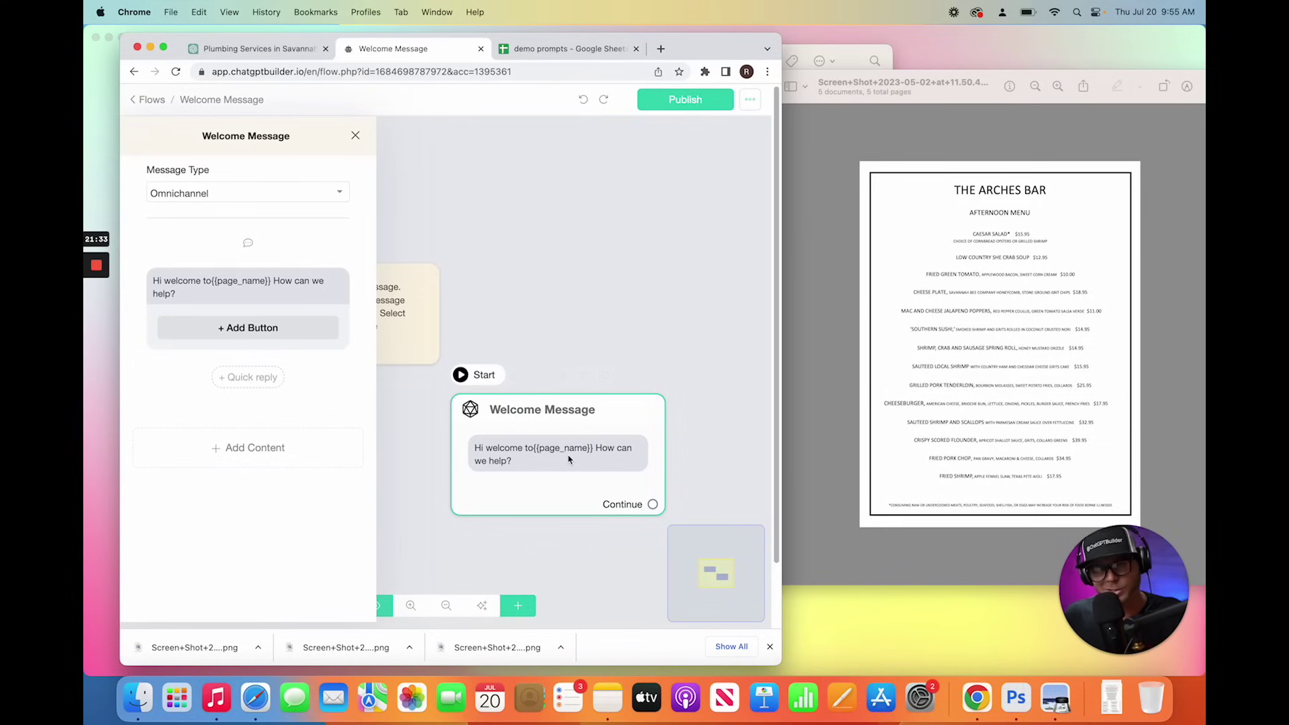
pyautogui.click(221, 301)
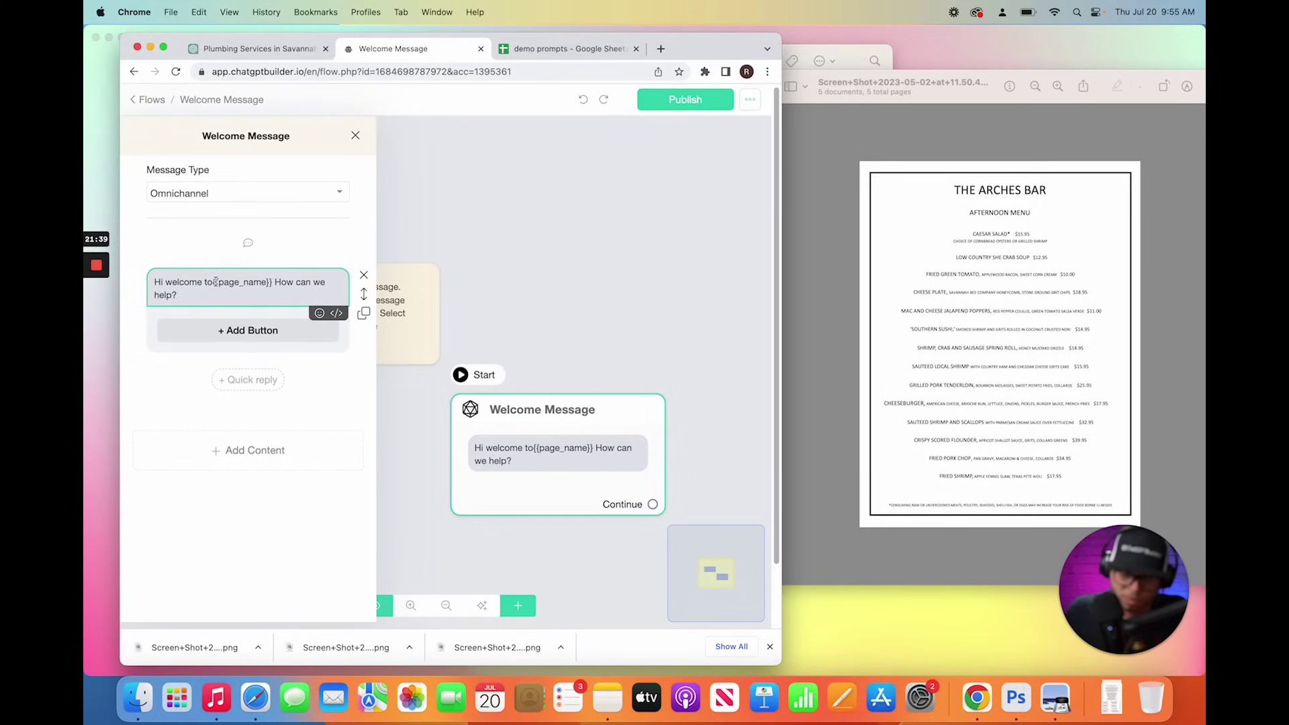
pyautogui.moveTo(216, 282); pyautogui.dragTo(180, 296)
pyautogui.press('BackSpace')
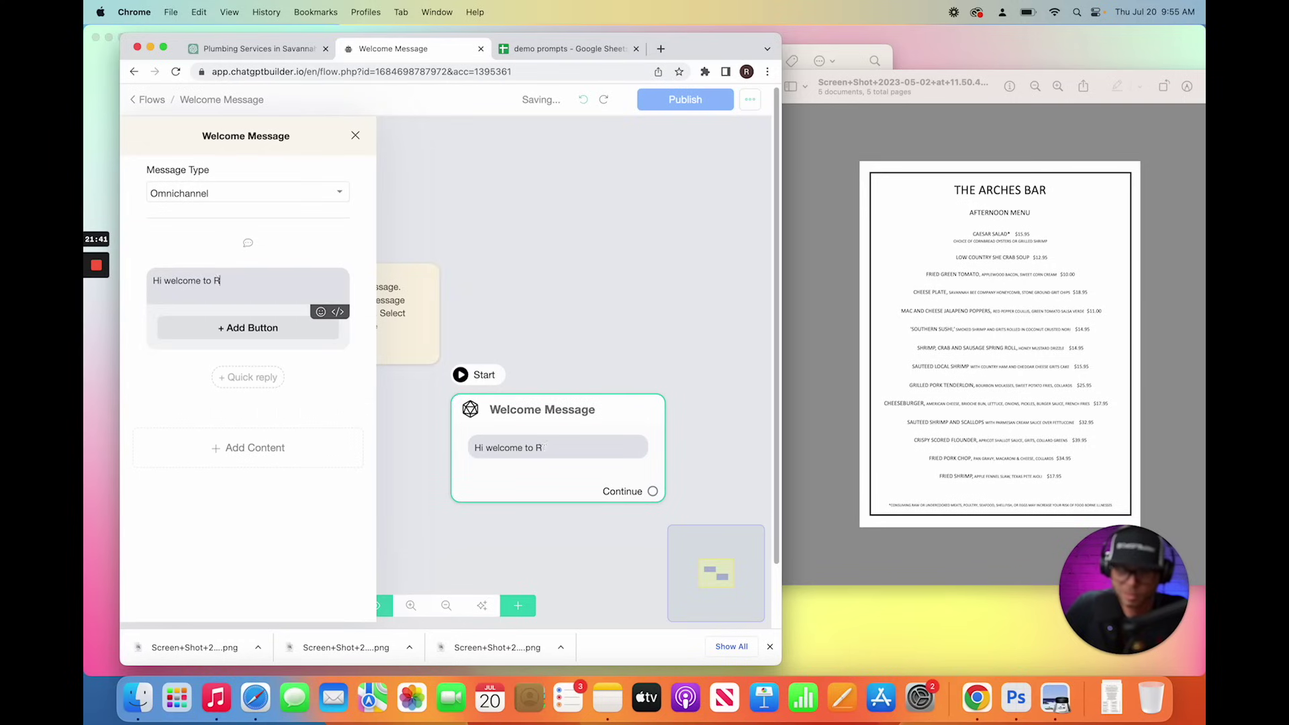
# Step: Replace the greeting with 'Hello there welcome to Roto-Rooter Plumbers of Savannah. How can we help?'
pyautogui.write('Roto-Roter of Savannah! How can we help?')
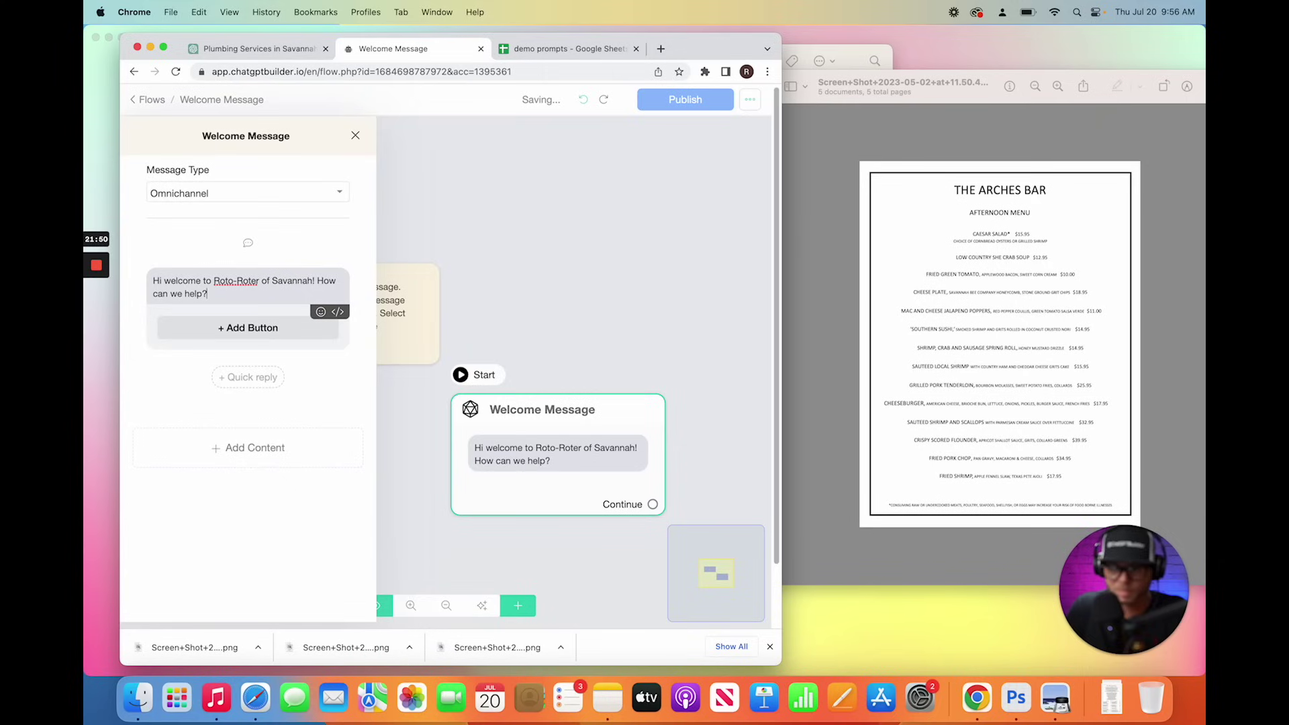
pyautogui.press('super+a')
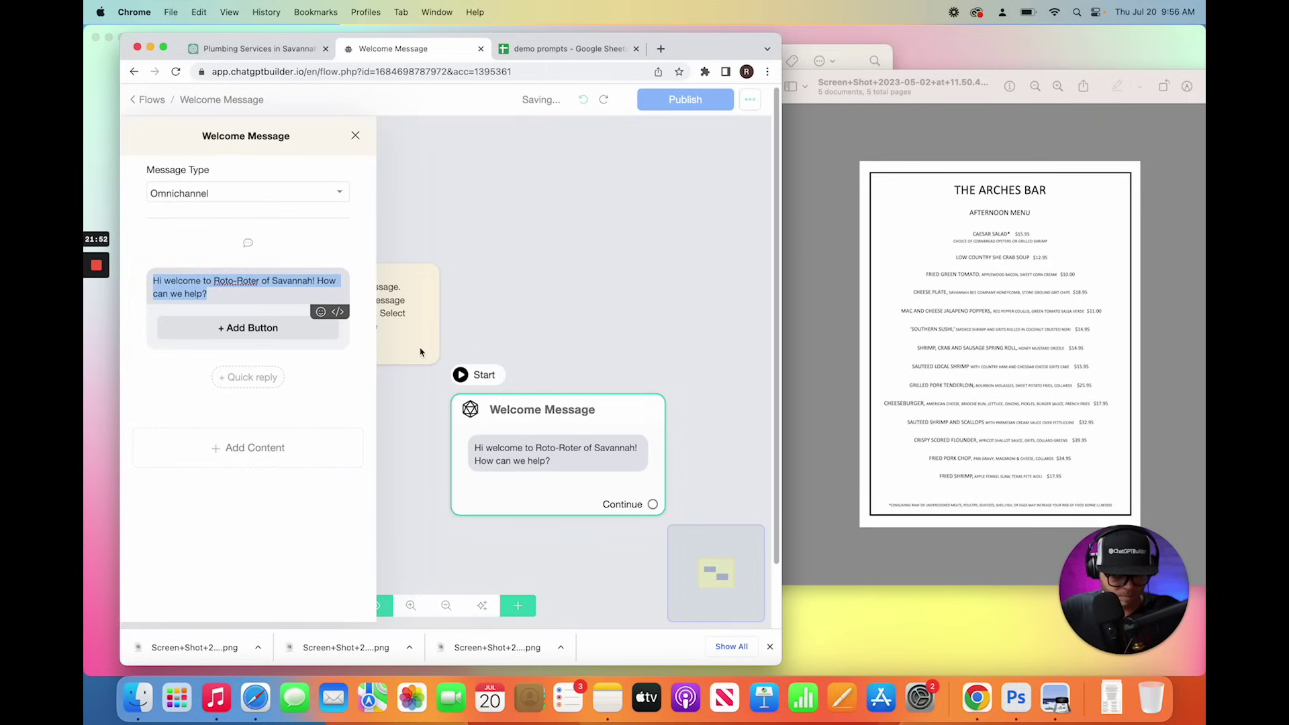
pyautogui.press('BackSpace')
pyautogui.press('F5')
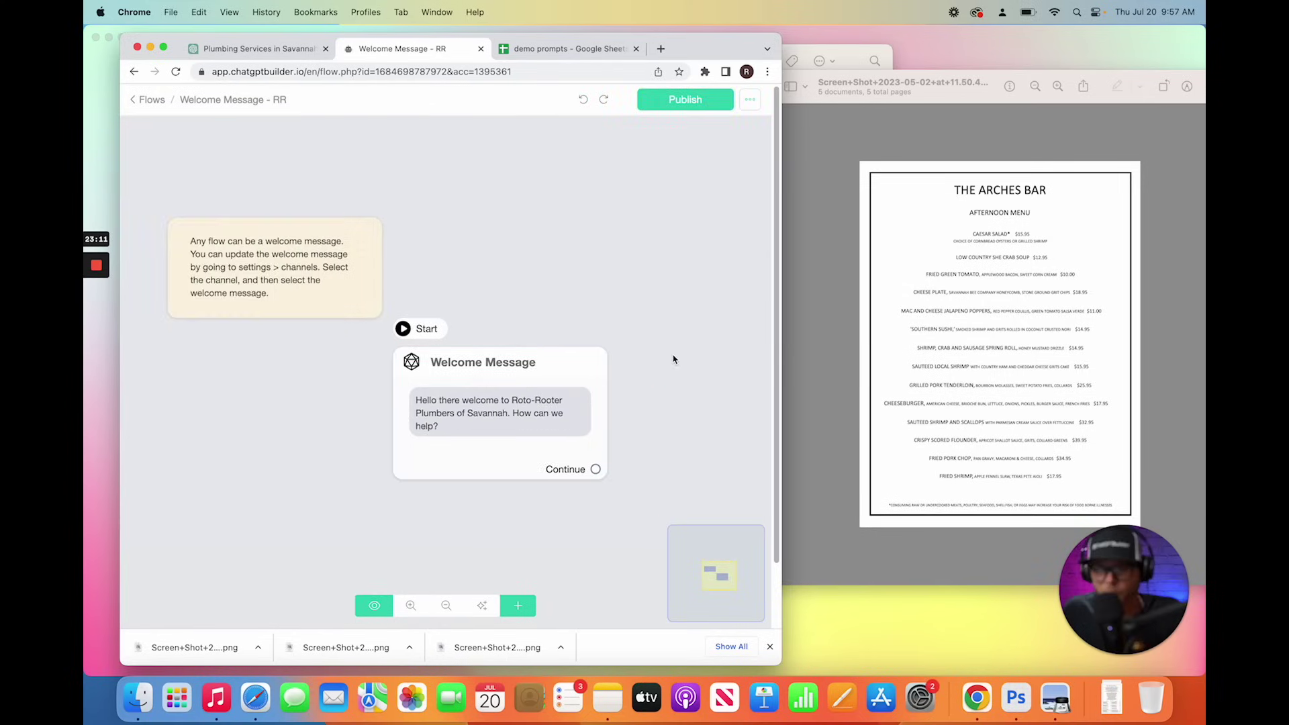
pyautogui.scroll(-2, 674, 359)
pyautogui.scroll(-3, 665, 356)
# Step: Add a Send Message step after the welcome that tags the contact 'RR'
pyautogui.hscroll(-2, 663, 374)
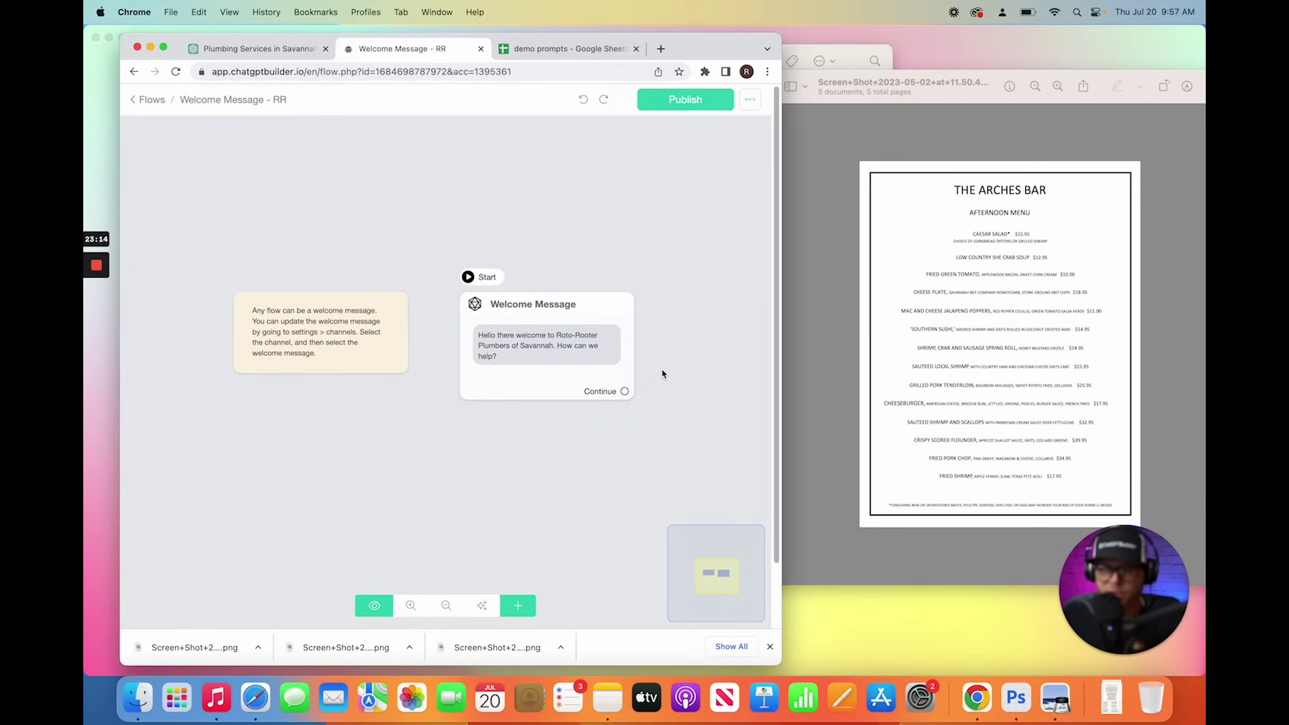
pyautogui.scroll(3, 662, 375)
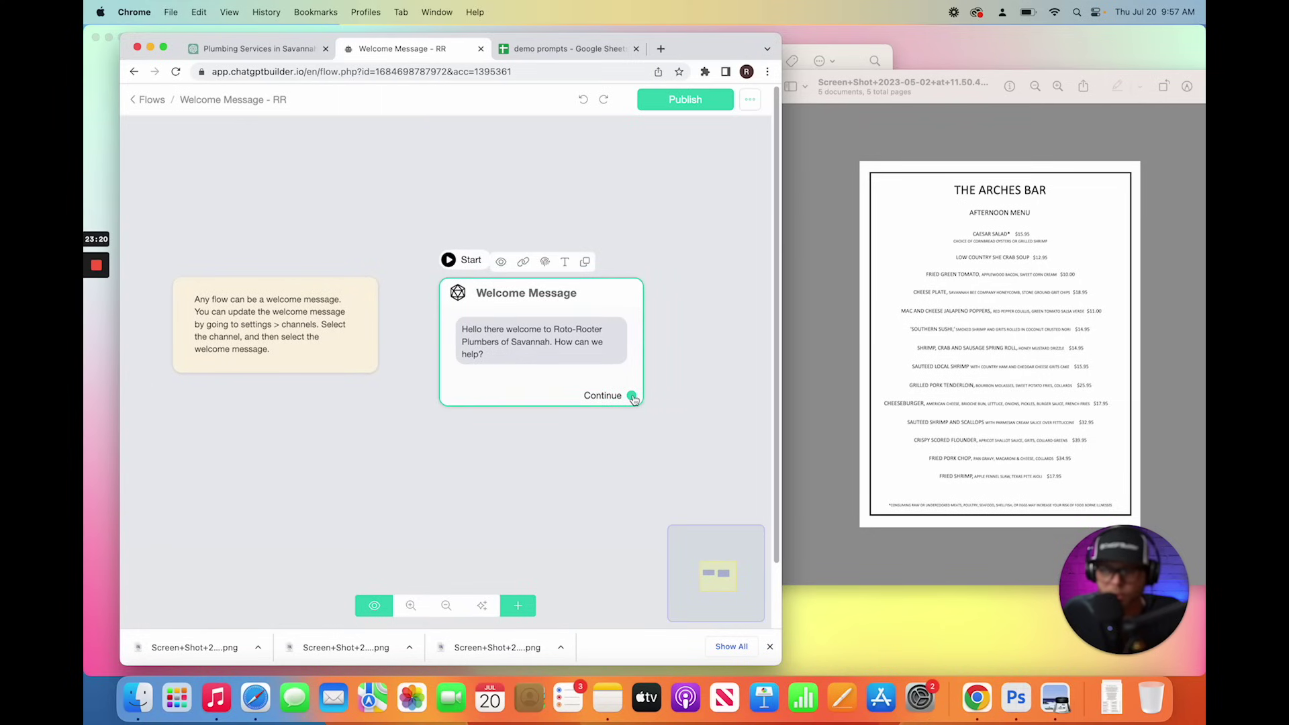
pyautogui.moveTo(633, 397); pyautogui.dragTo(476, 454)
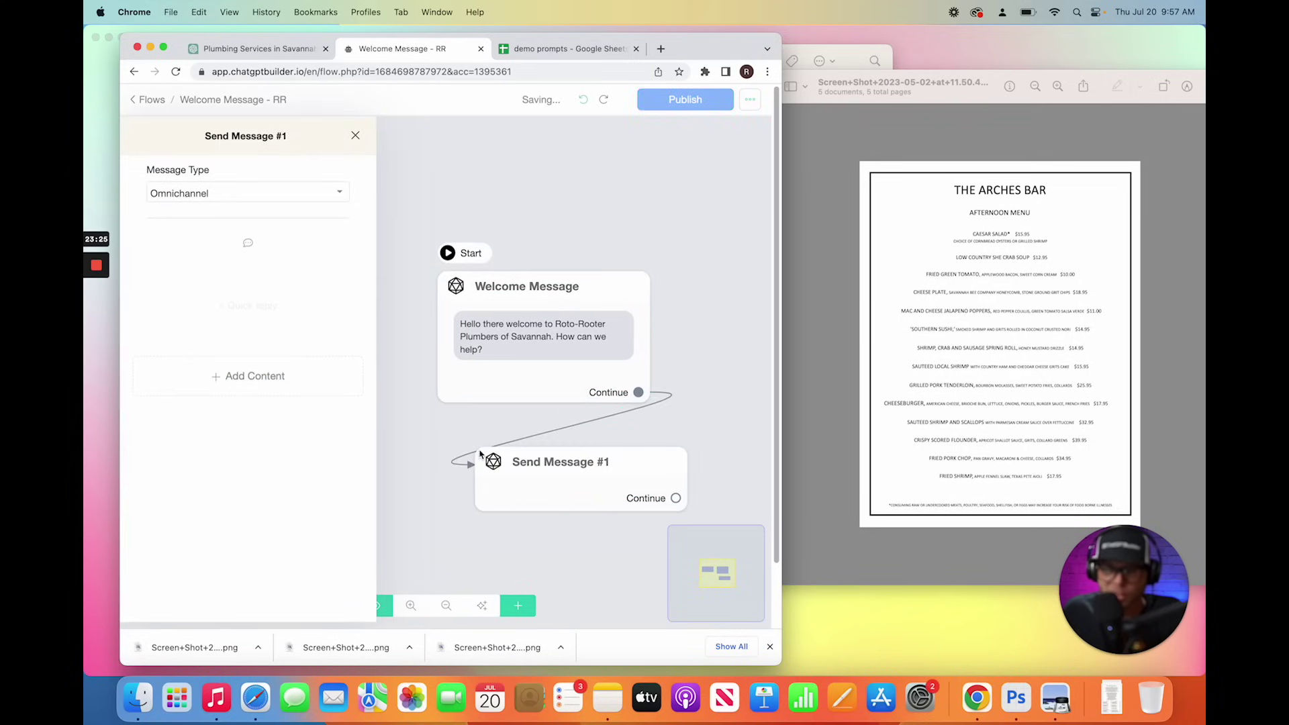
pyautogui.click(297, 382)
pyautogui.moveTo(213, 345)
pyautogui.click(296, 330)
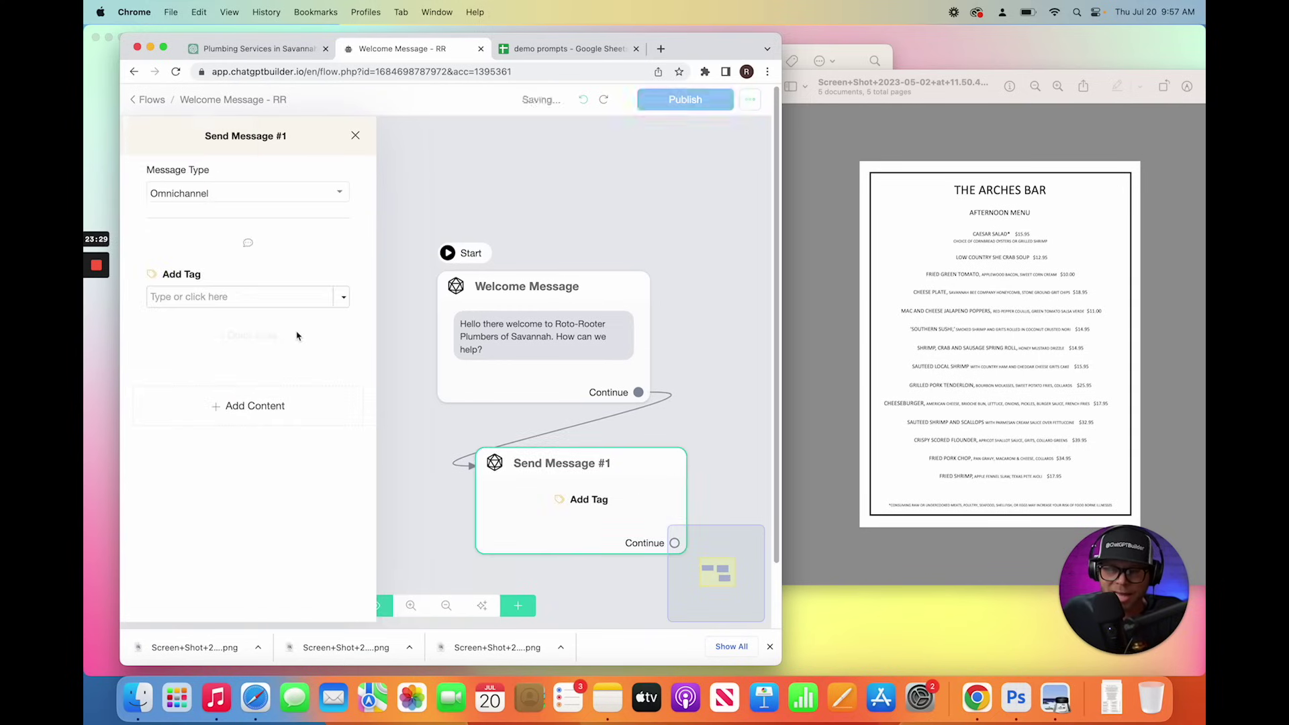
pyautogui.click(220, 296)
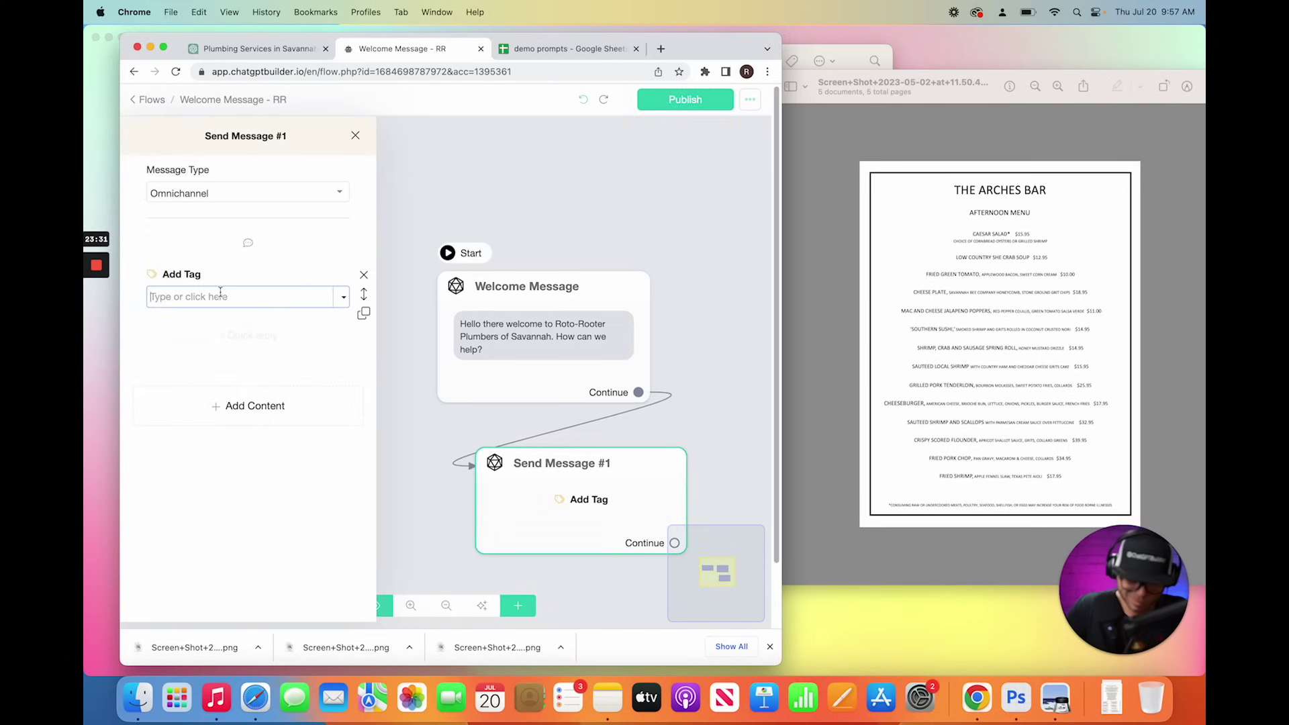
pyautogui.write('RR')
pyautogui.press('Return')
# Step: Close the step settings and publish the RR welcome flow
pyautogui.click(503, 164)
pyautogui.moveTo(476, 302)
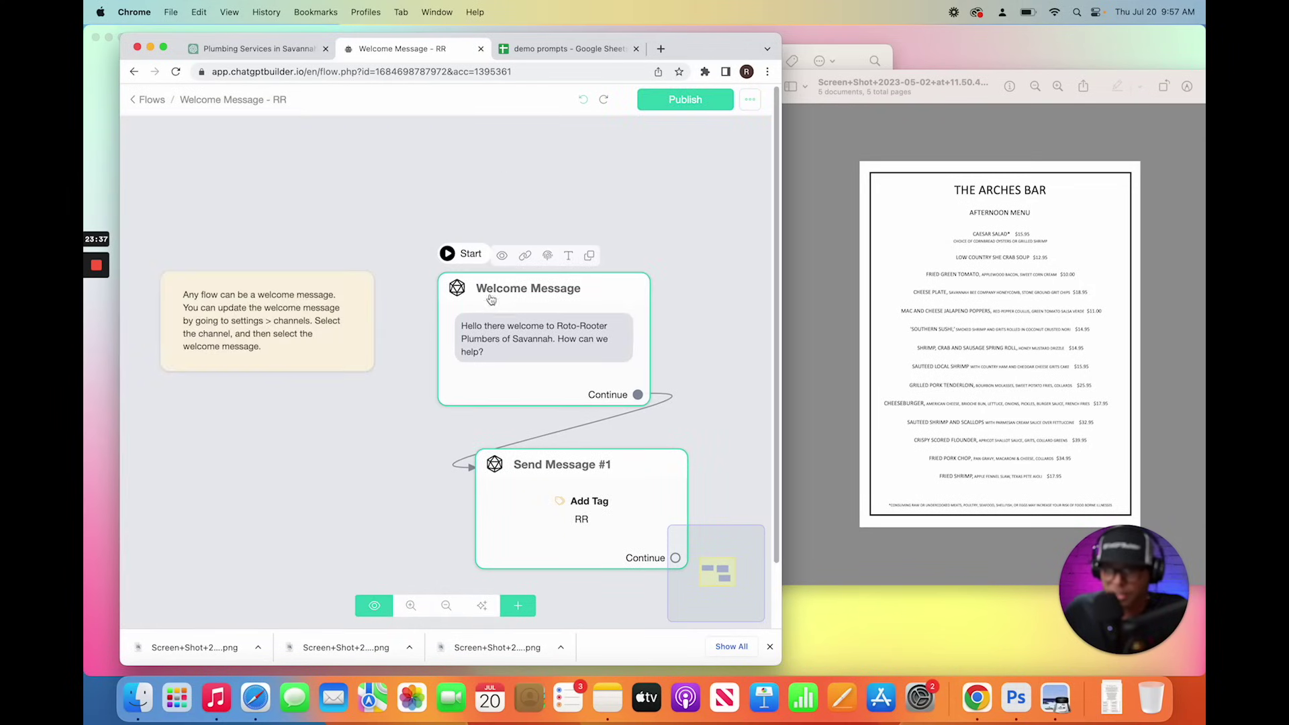
pyautogui.moveTo(526, 515)
pyautogui.click(684, 99)
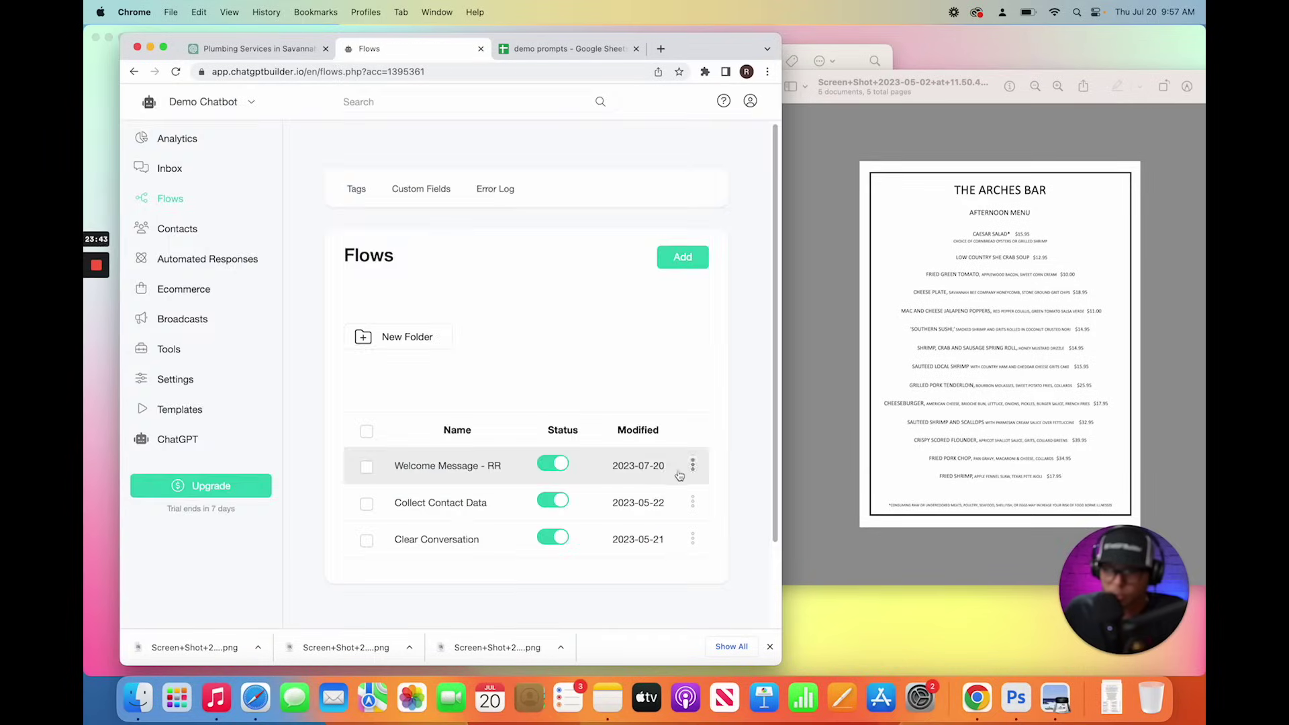
# Step: Rename the RR copy flow to 'Welcome Message - Pink House'
pyautogui.click(692, 465)
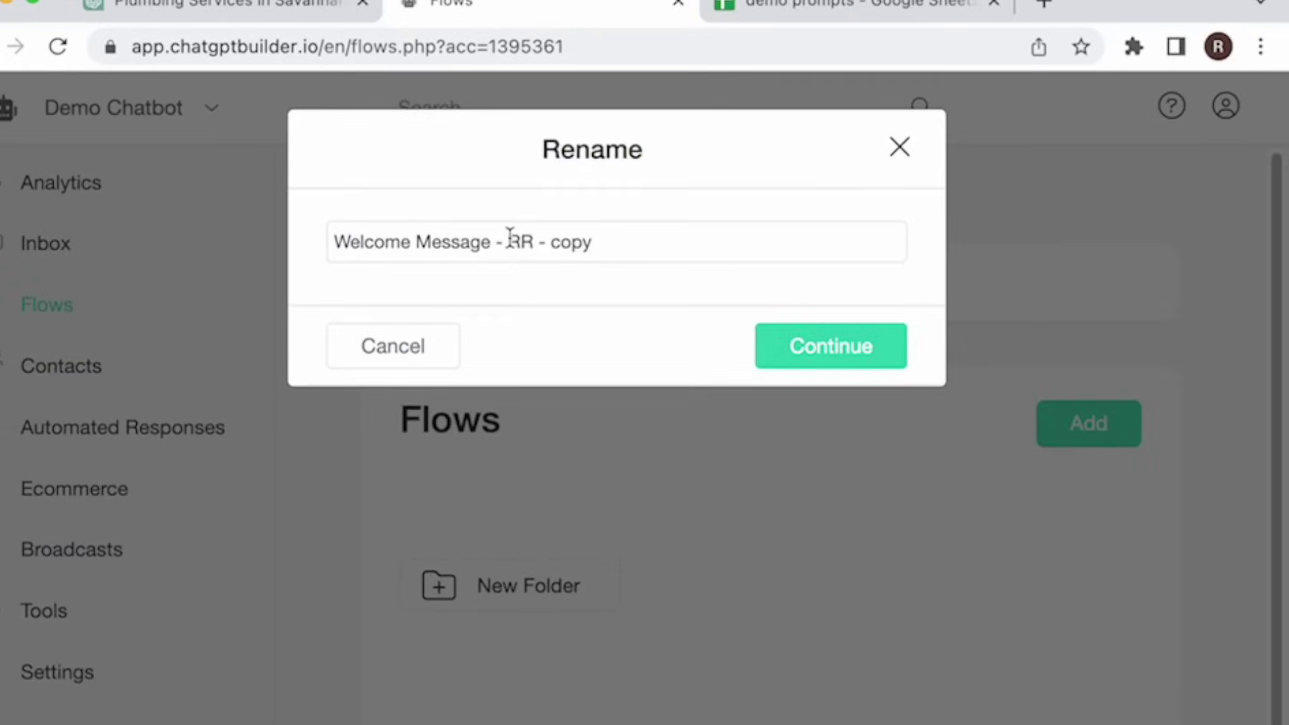
pyautogui.moveTo(508, 242); pyautogui.dragTo(664, 252)
pyautogui.write('Pink HJo')
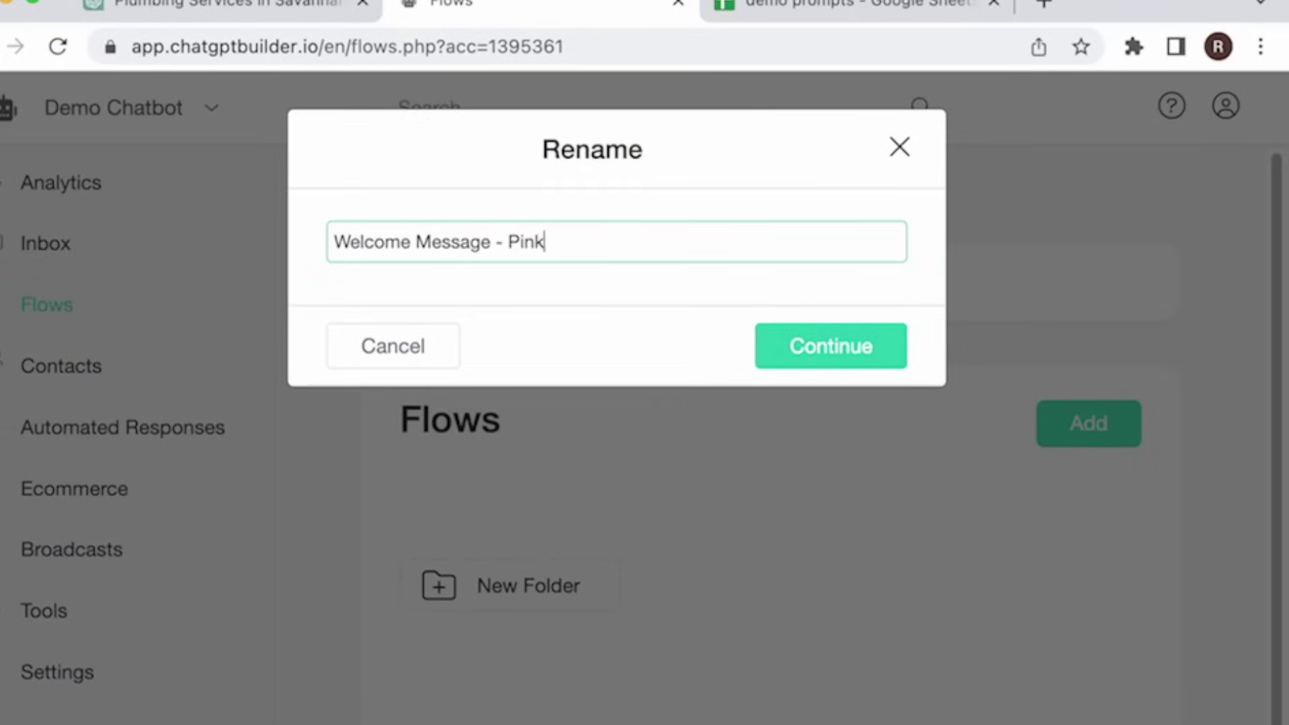
pyautogui.press('BackSpace')
pyautogui.press('BackSpace')
pyautogui.write('ouse')
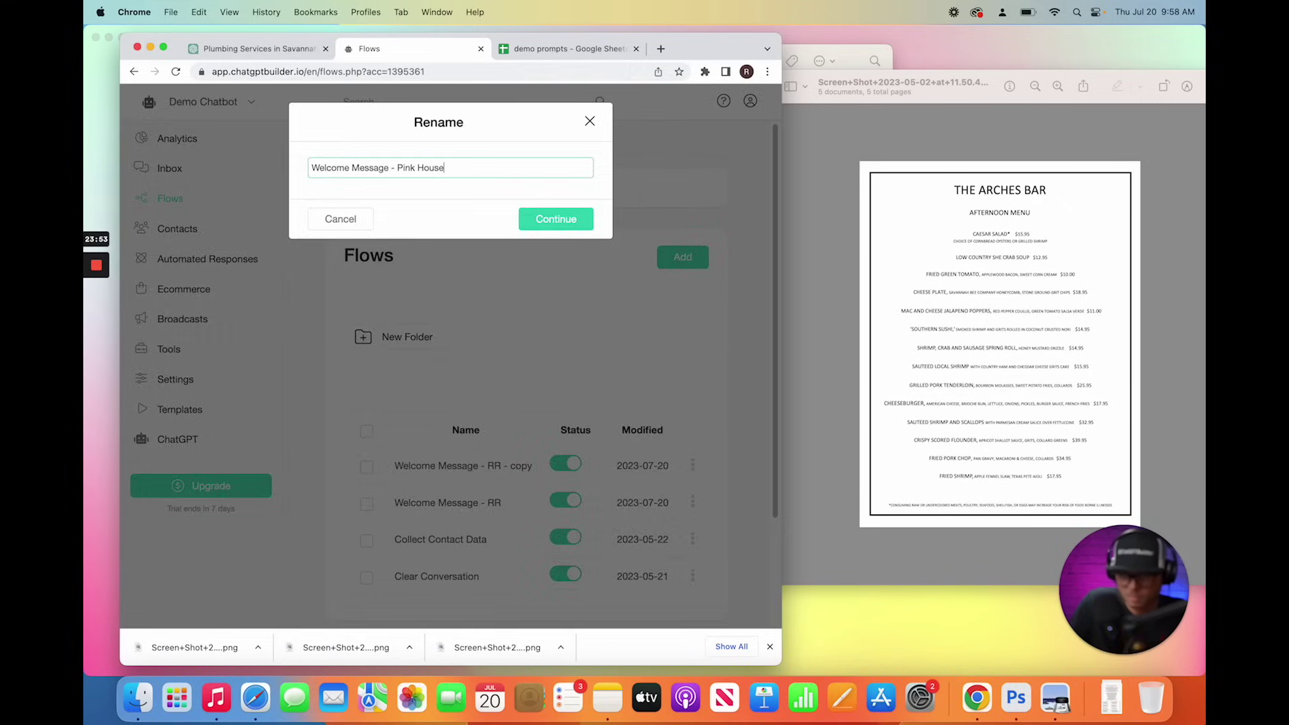
pyautogui.press('Return')
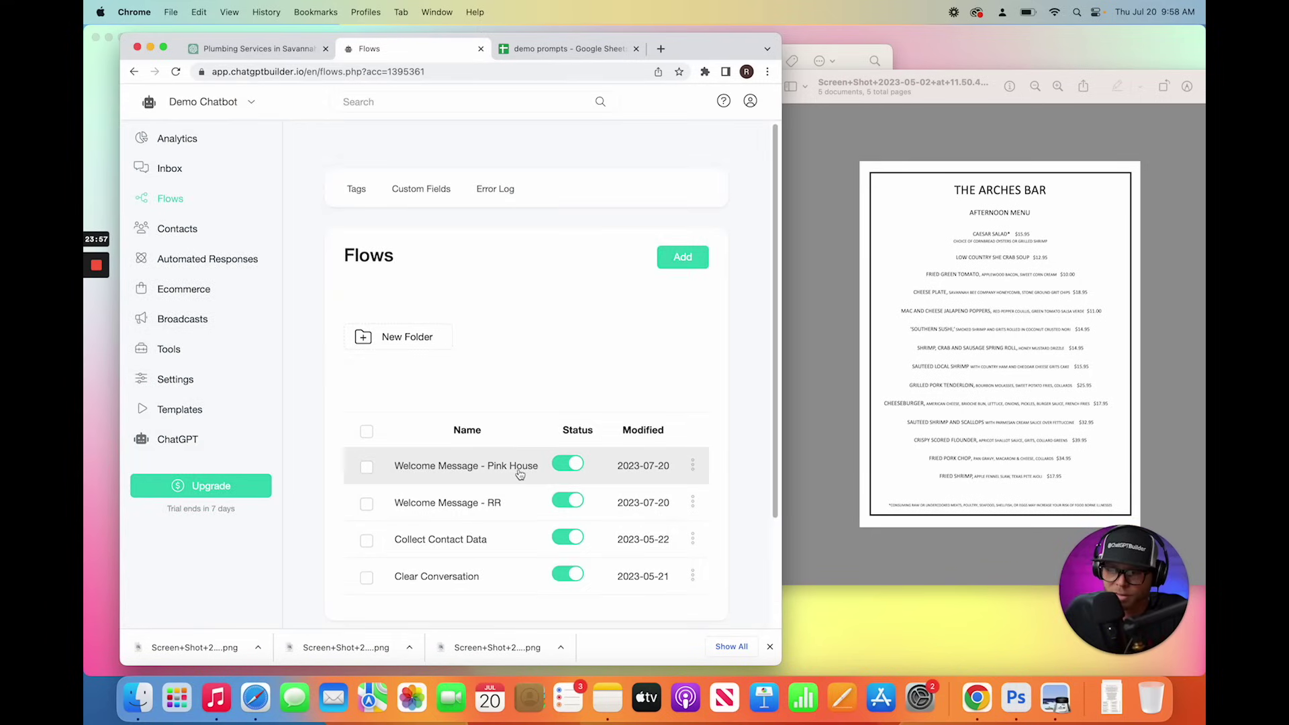
# Step: Swap the greeting's business name for the Olde Pink House in Savannah
pyautogui.click(520, 474)
pyautogui.click(511, 309)
pyautogui.moveTo(248, 282); pyautogui.dragTo(219, 290)
pyautogui.write('the Olde Pink House in Savanna')
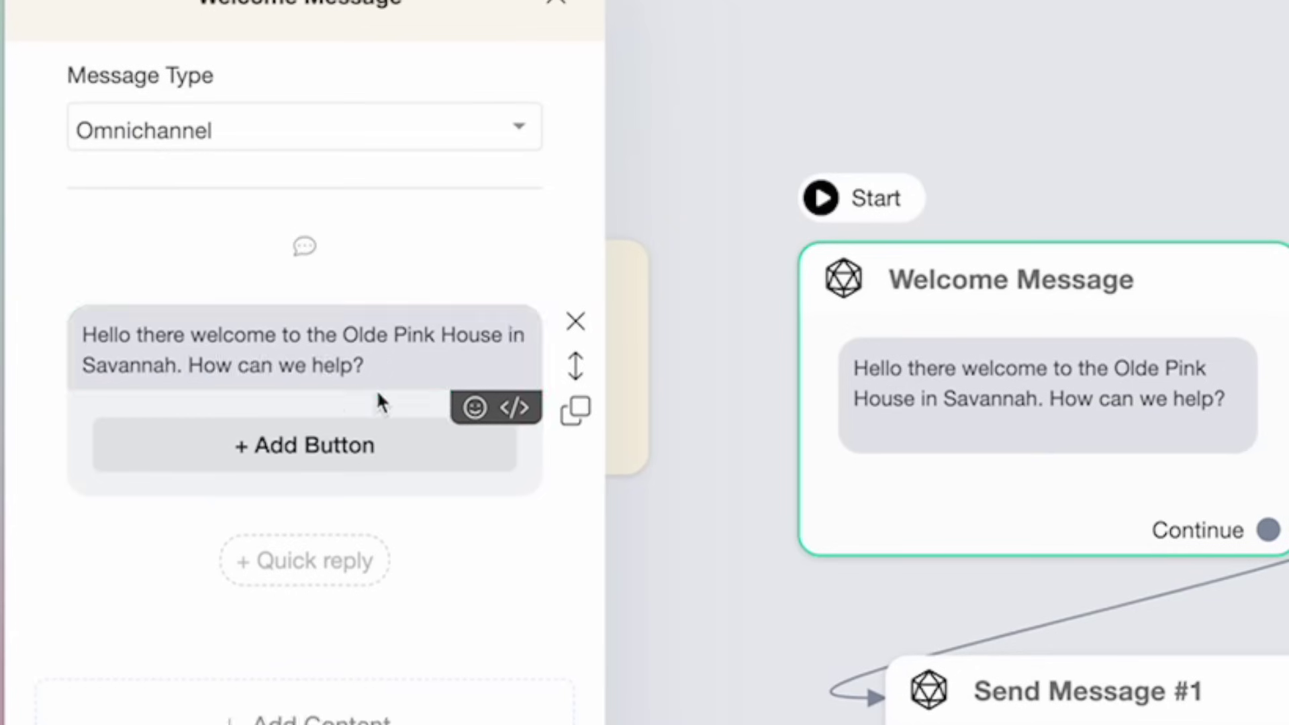
pyautogui.click(300, 290)
pyautogui.click(1030, 294)
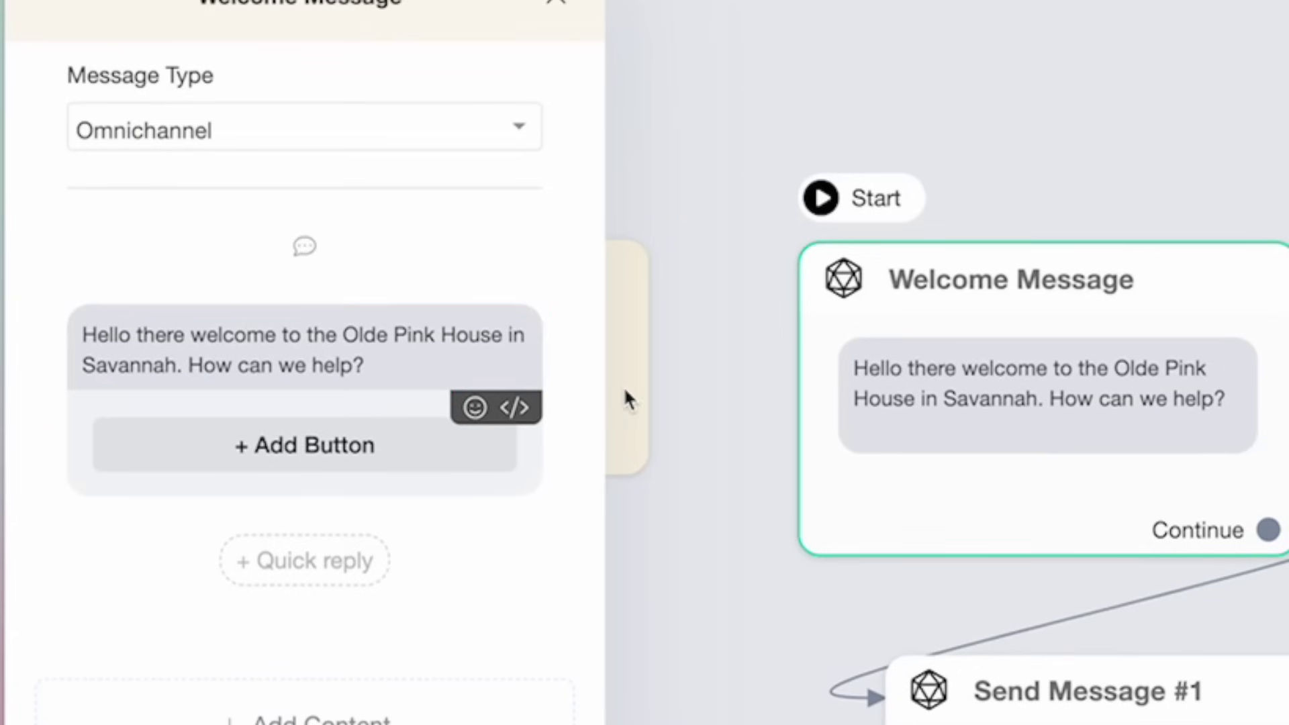
pyautogui.click(772, 334)
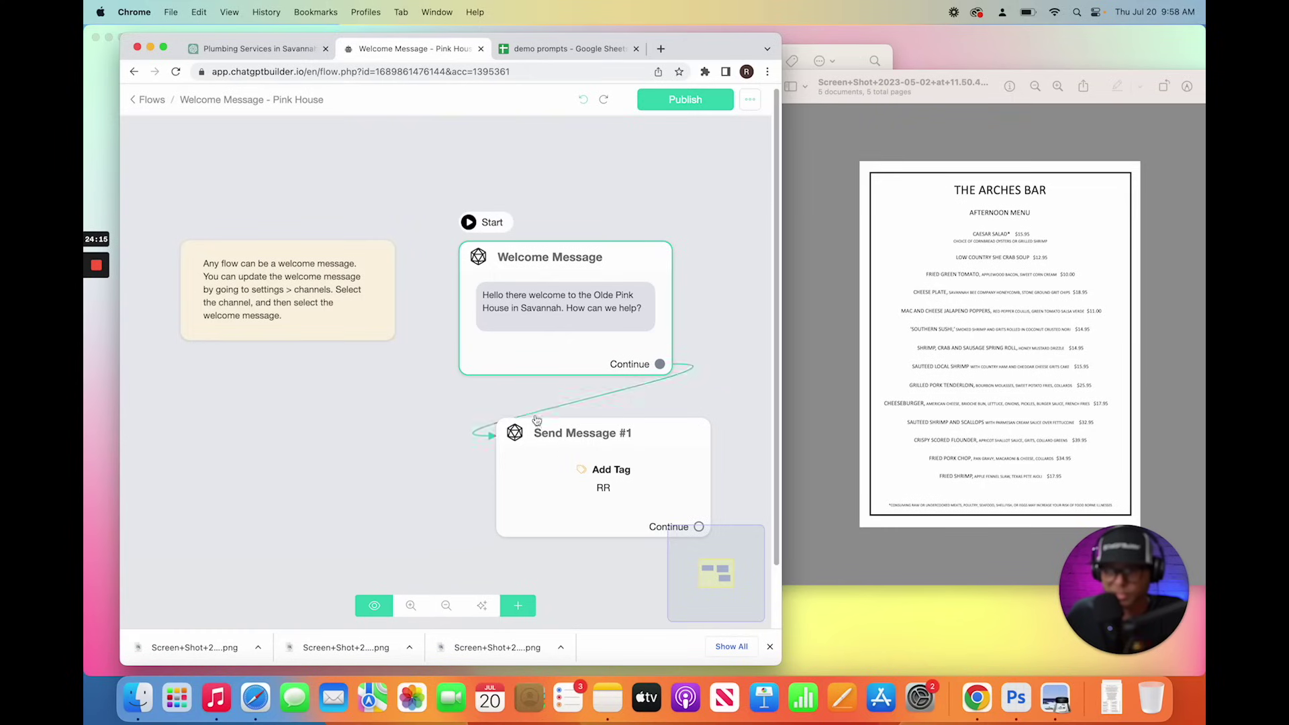
# Step: Replace the RR tag with 'Pink house'
pyautogui.click(565, 454)
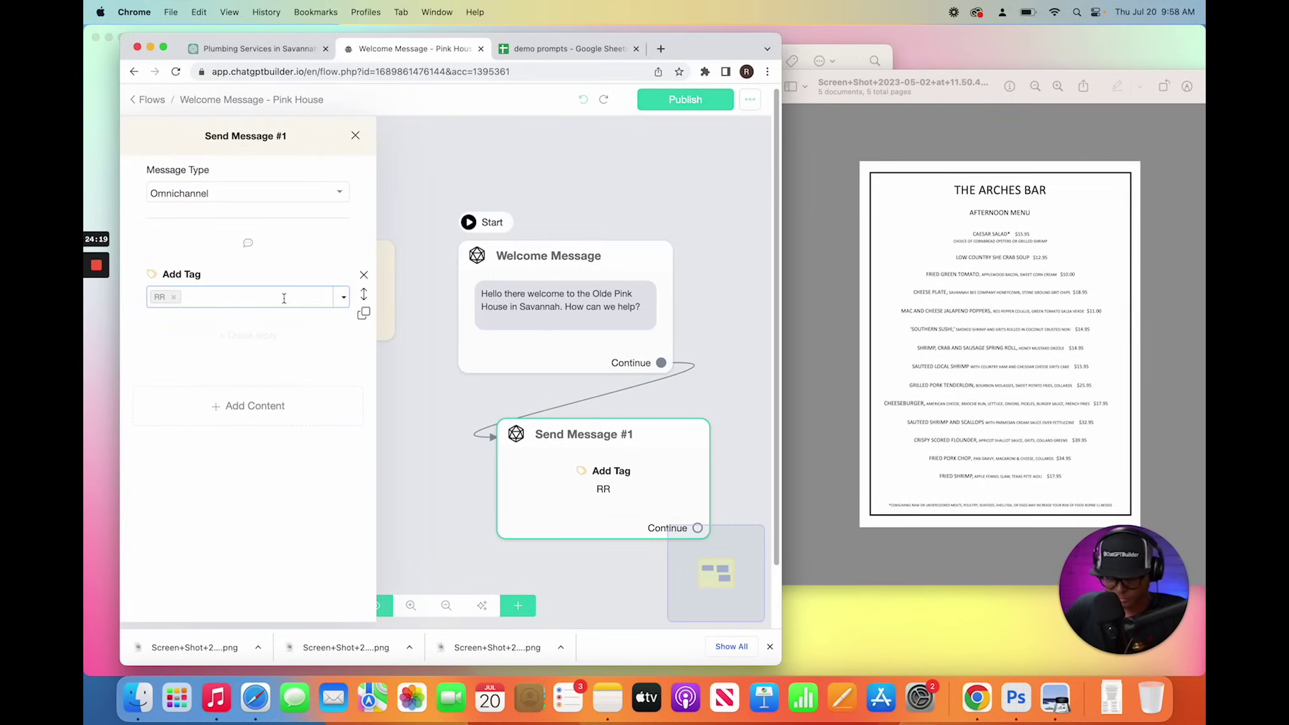
pyautogui.press('BackSpace')
pyautogui.write('Pink house')
pyautogui.press('Return')
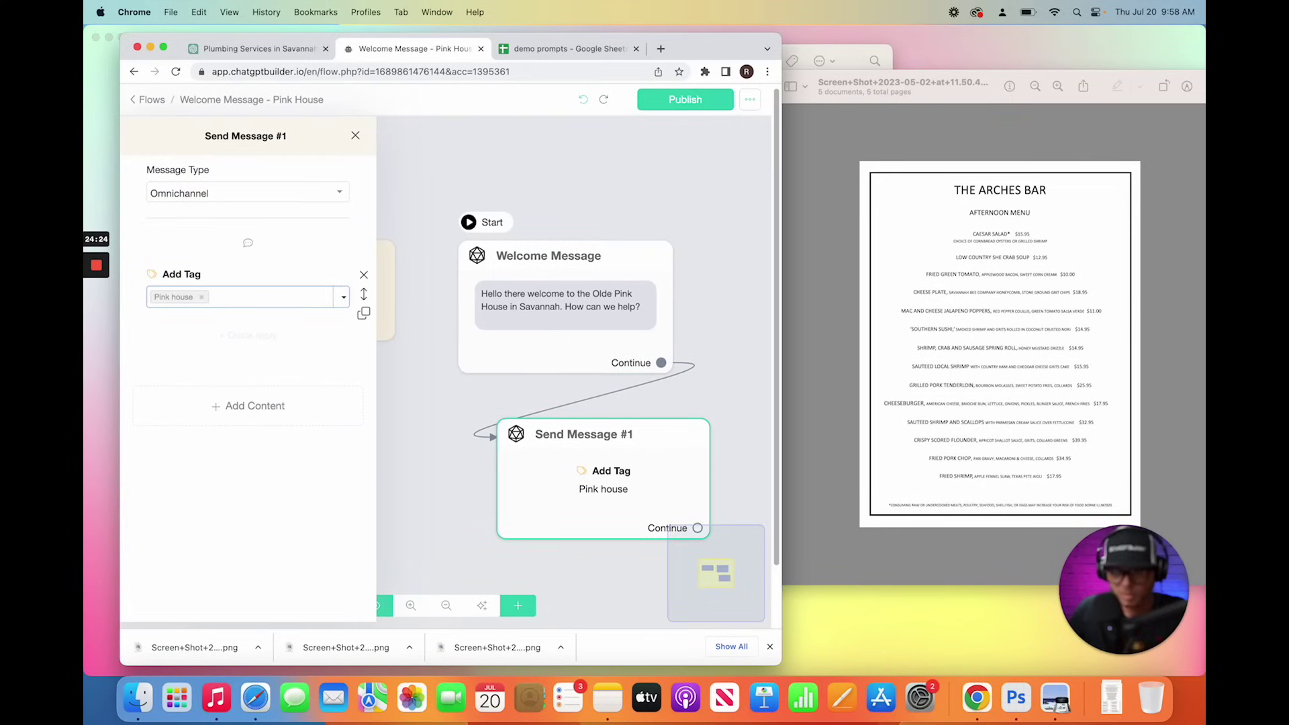
pyautogui.click(686, 175)
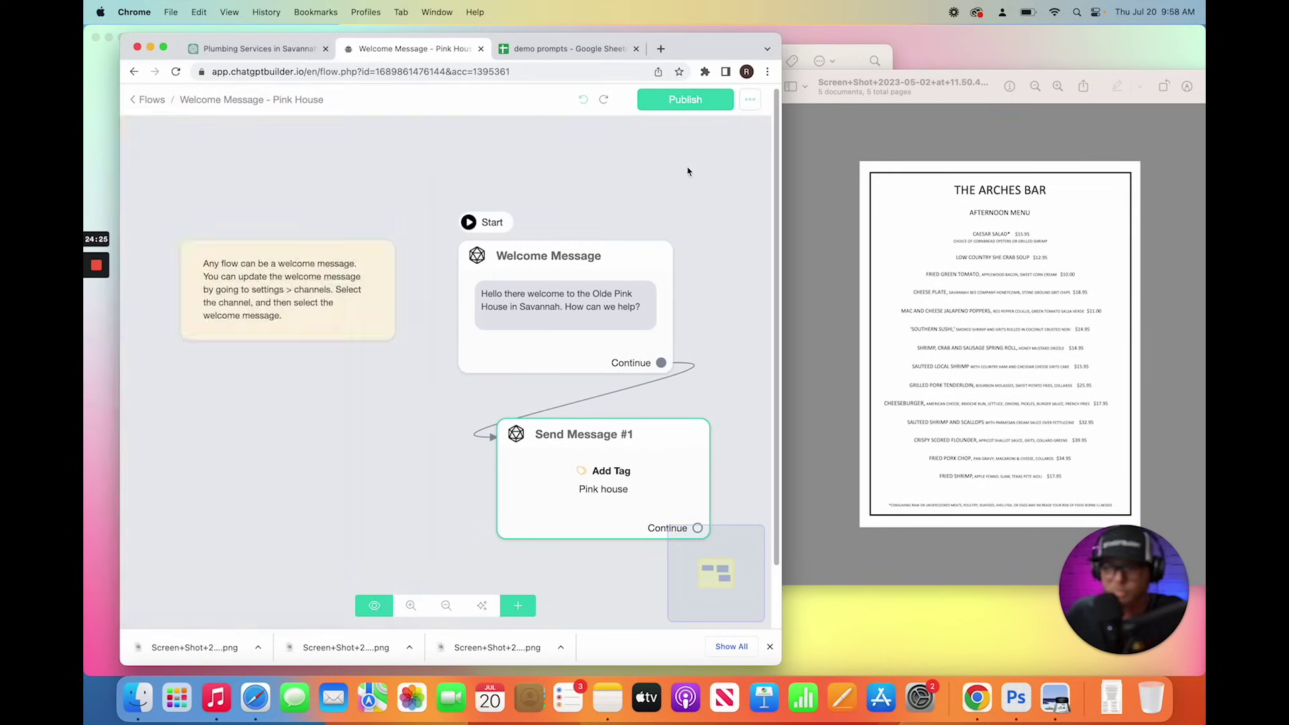
# Step: Publish the Pink House flow and duplicate it from the Flows list
pyautogui.click(694, 98)
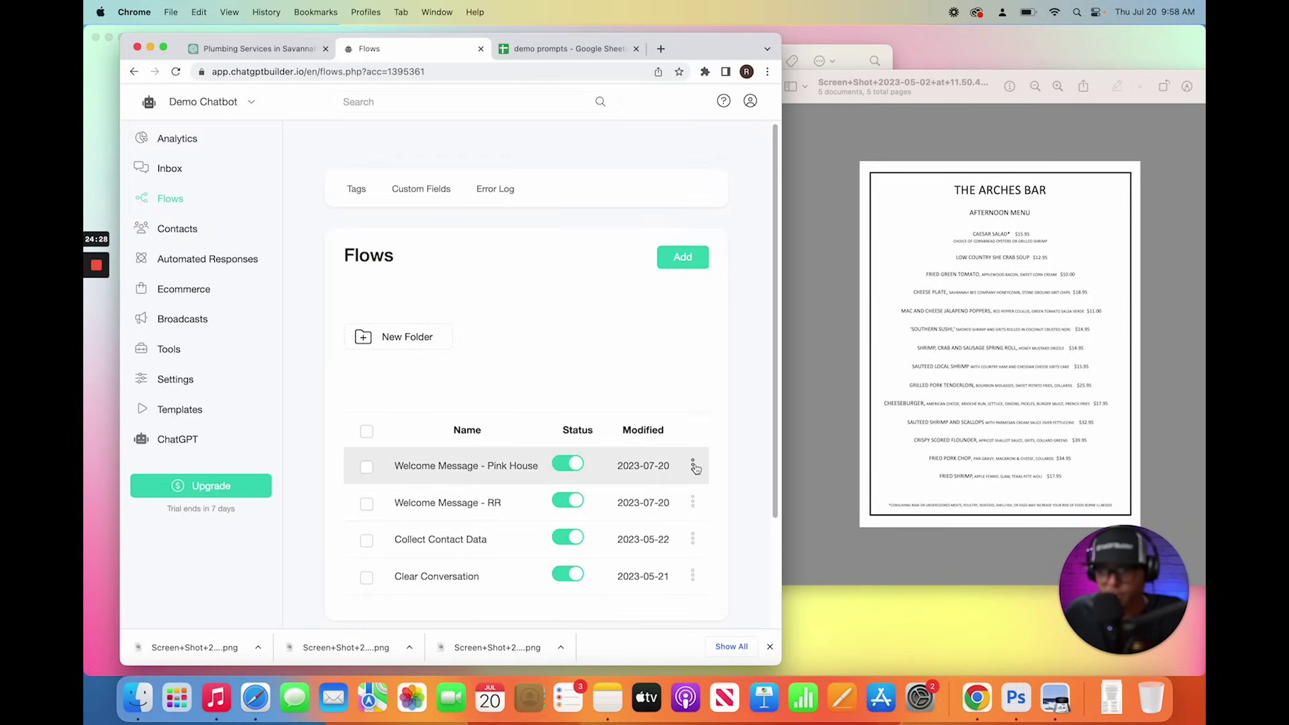
pyautogui.click(693, 465)
pyautogui.click(606, 456)
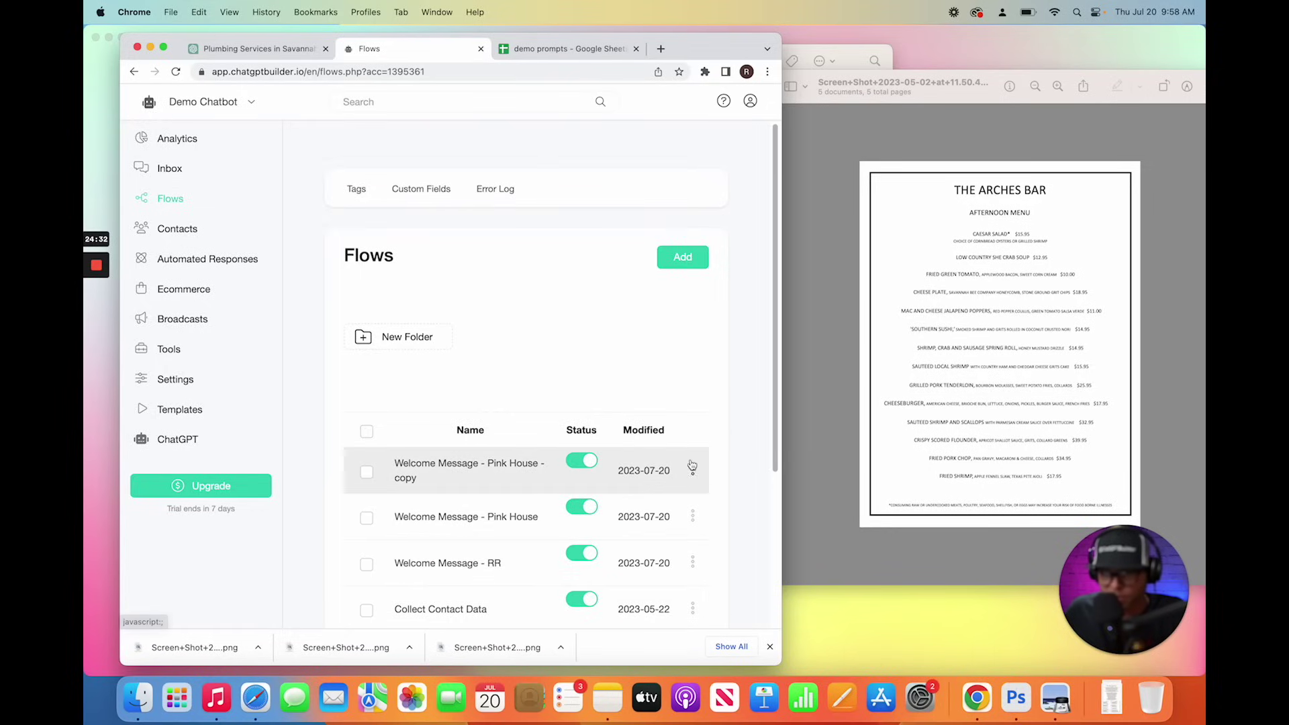
# Step: Rename the Pink House copy to 'Welcome Message - Barber'
pyautogui.click(693, 468)
pyautogui.click(653, 429)
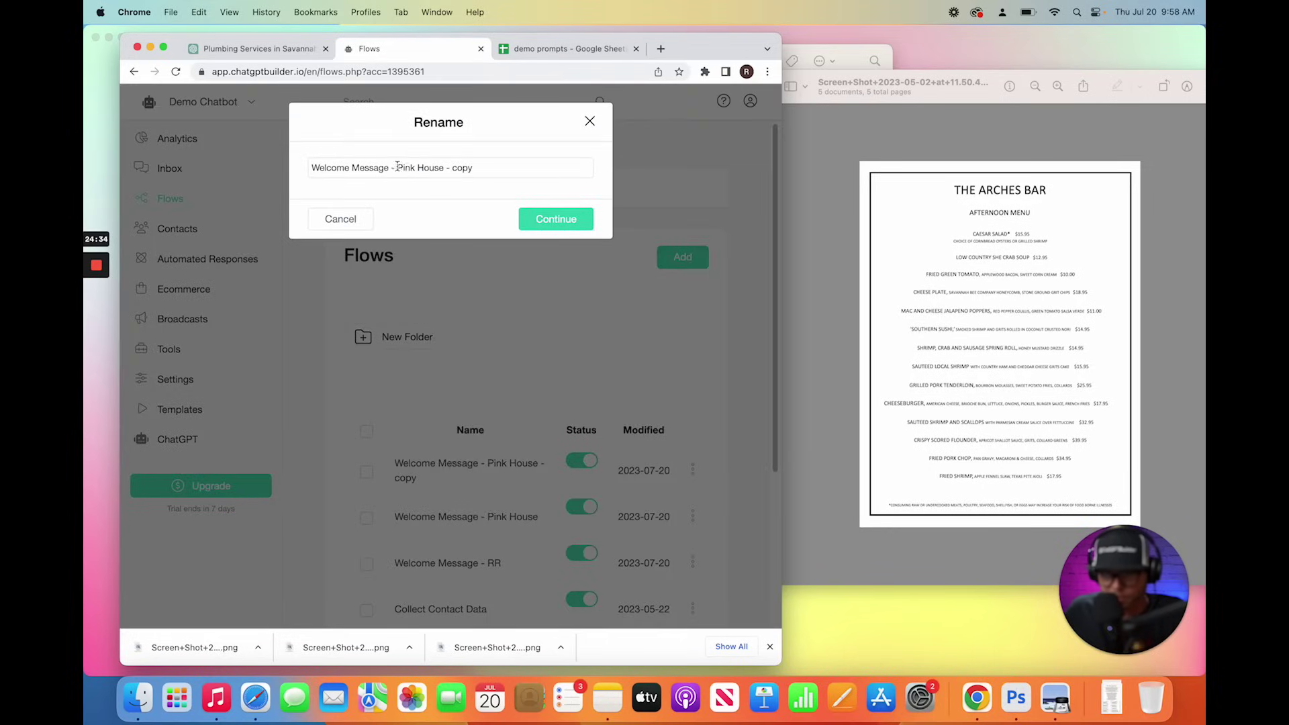
pyautogui.moveTo(397, 168); pyautogui.dragTo(520, 187)
pyautogui.write('Barber')
pyautogui.click(566, 222)
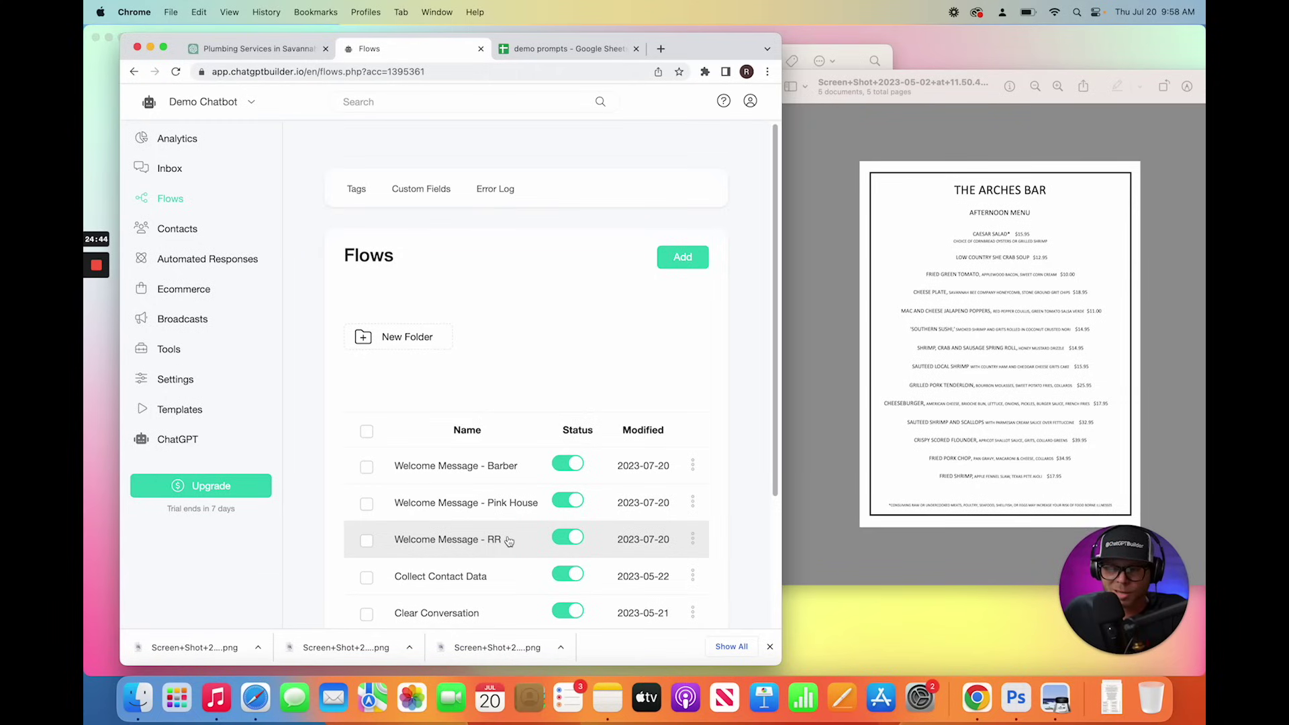
# Step: Add a new flow named 'Default Reply - RR' and continue into its editor
pyautogui.click(696, 266)
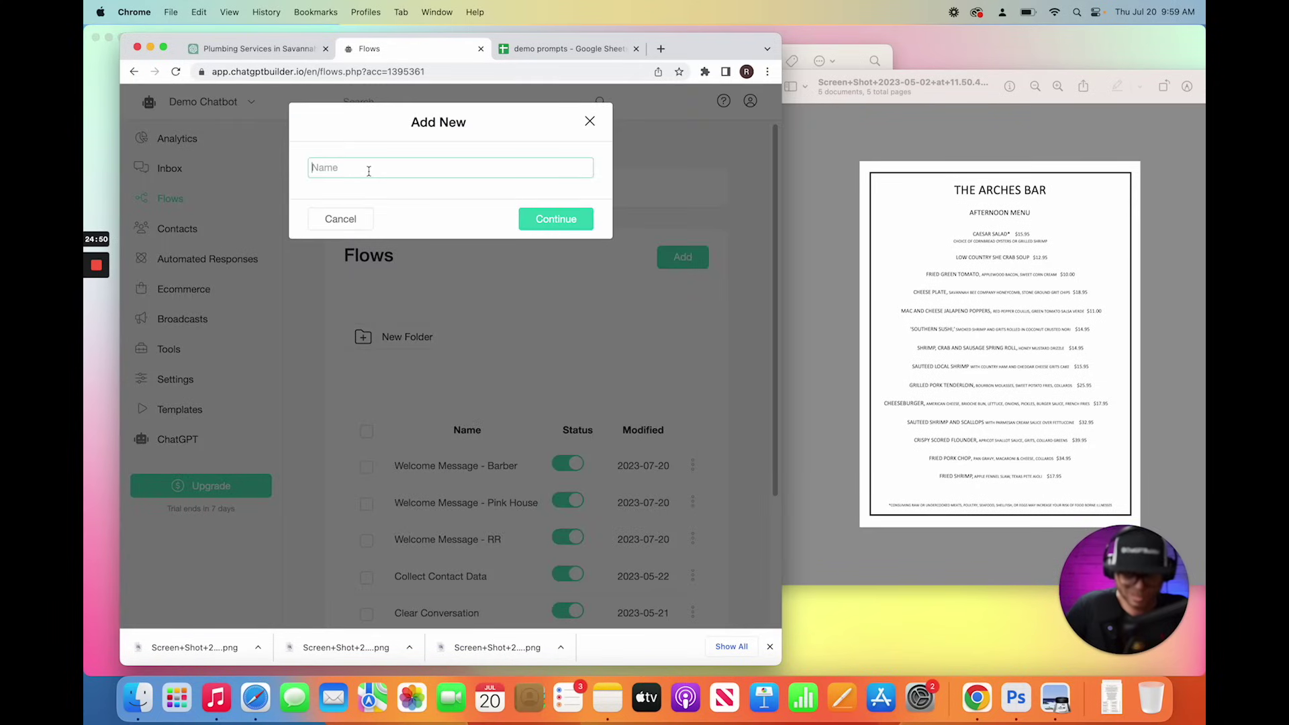
pyautogui.write('Default Reply -')
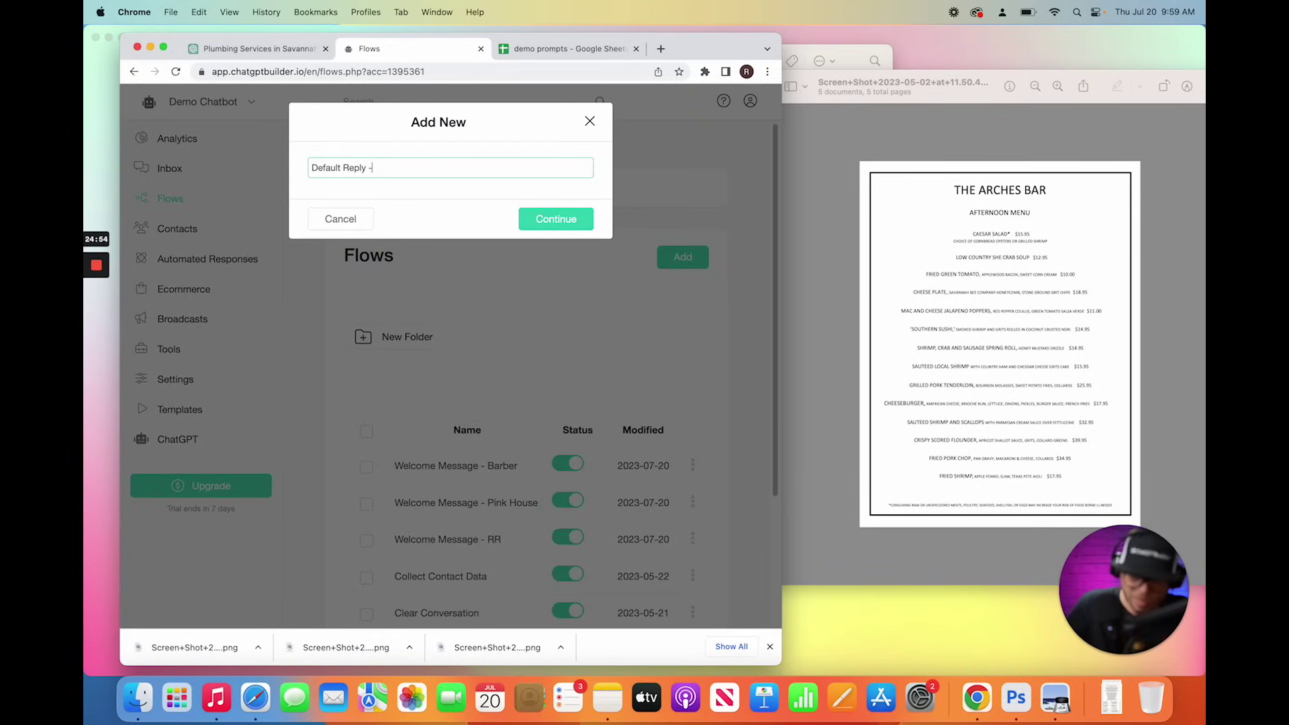
pyautogui.write(' RR')
pyautogui.click(523, 217)
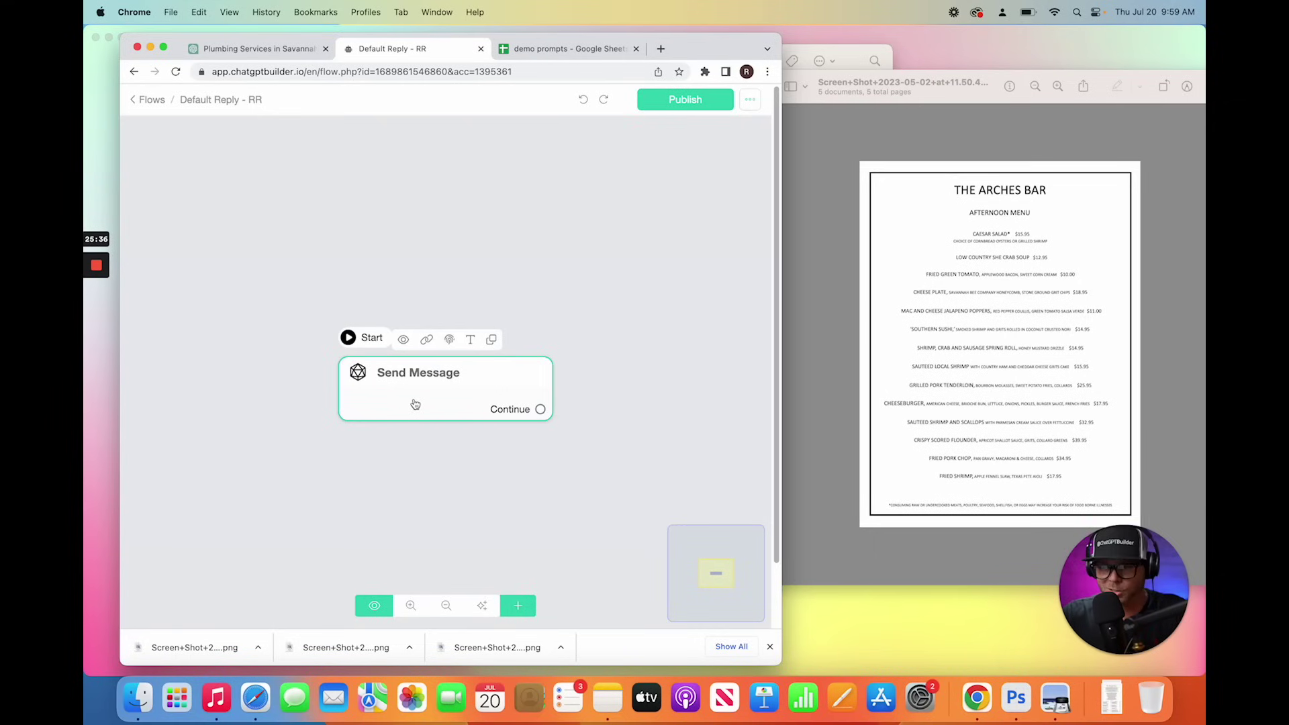
# Step: Add an OpenAI gpt-3.5-turbo text-completion action to the Send Message step and show its settings
pyautogui.click(415, 403)
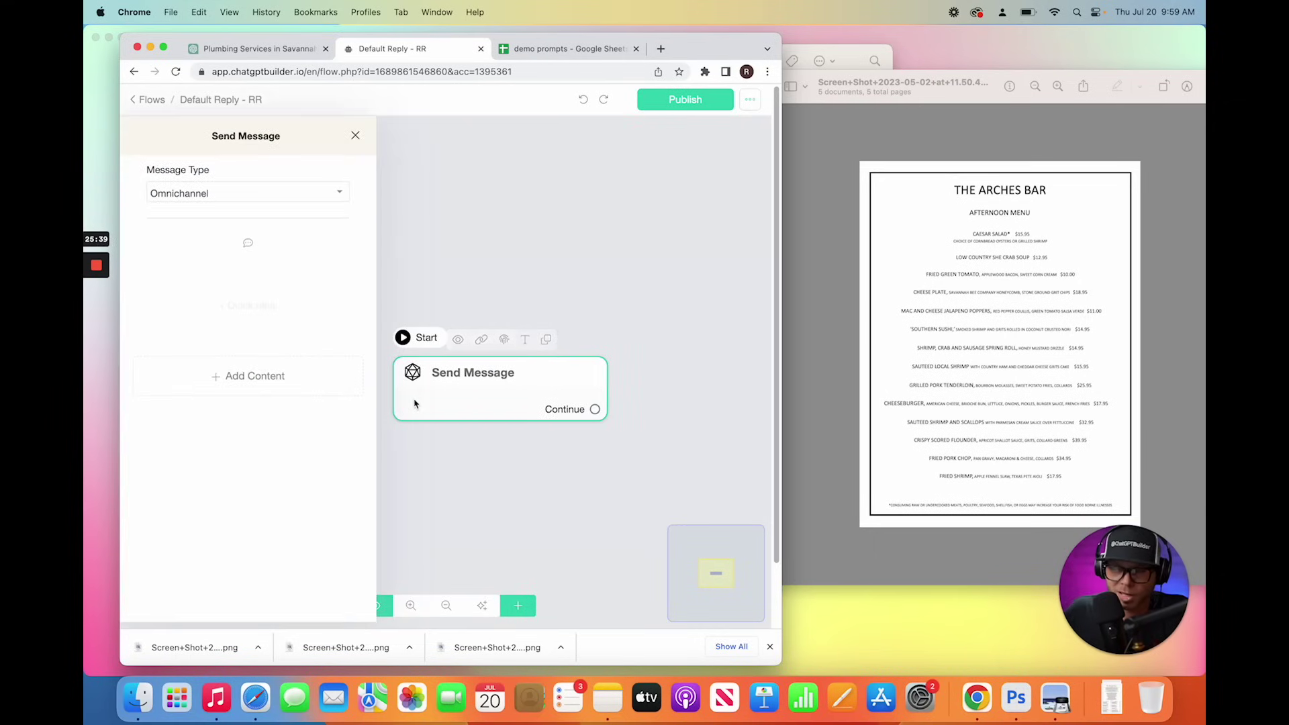
pyautogui.click(282, 374)
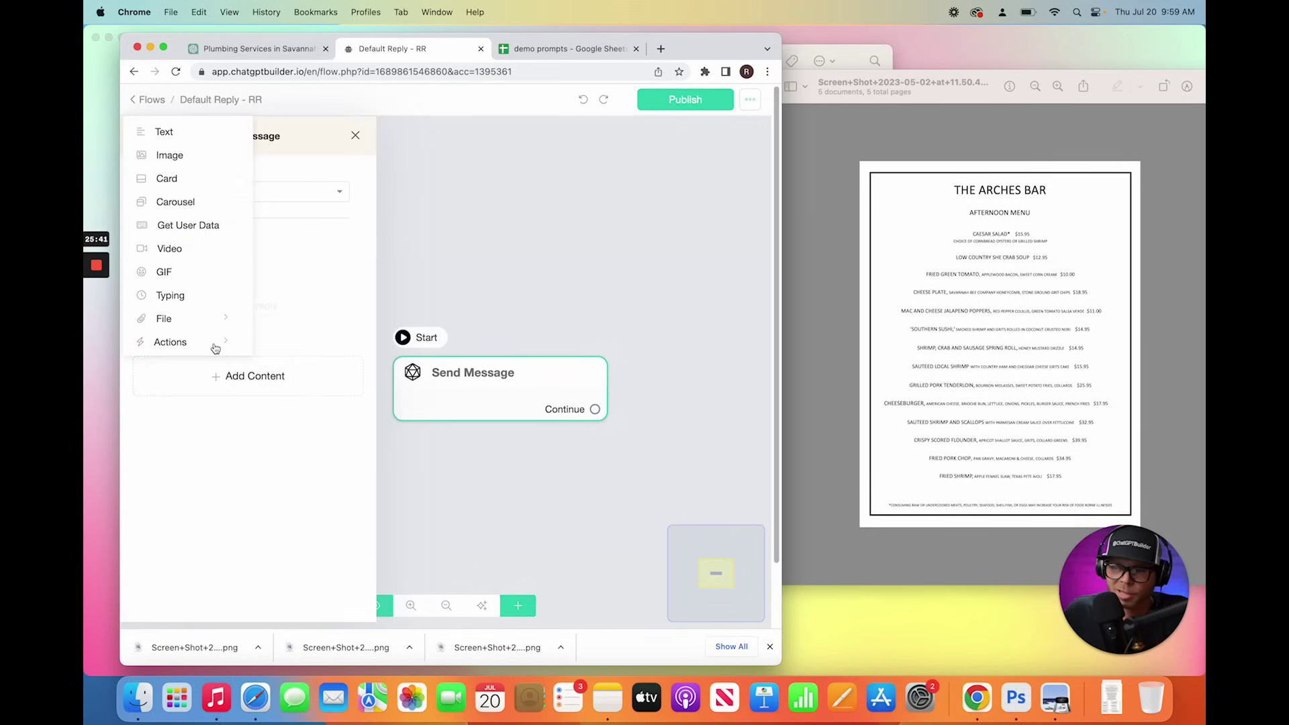
pyautogui.moveTo(210, 343)
pyautogui.click(308, 310)
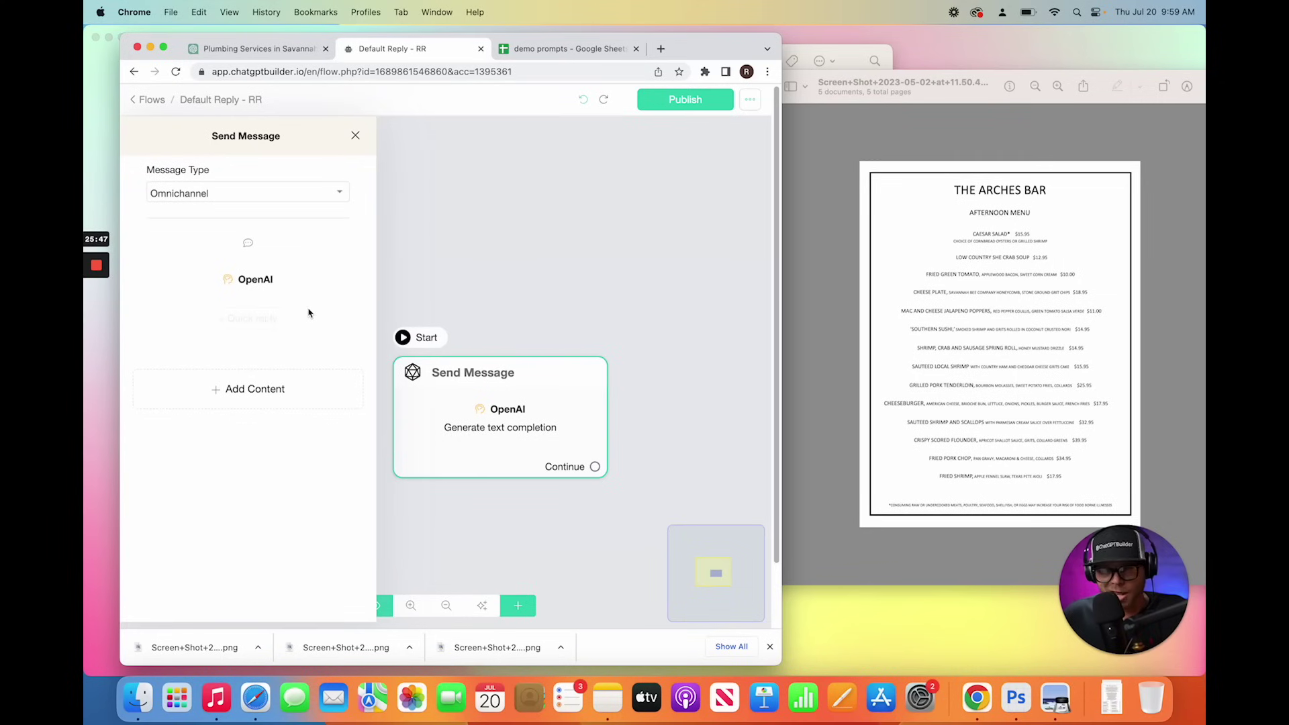
pyautogui.click(256, 281)
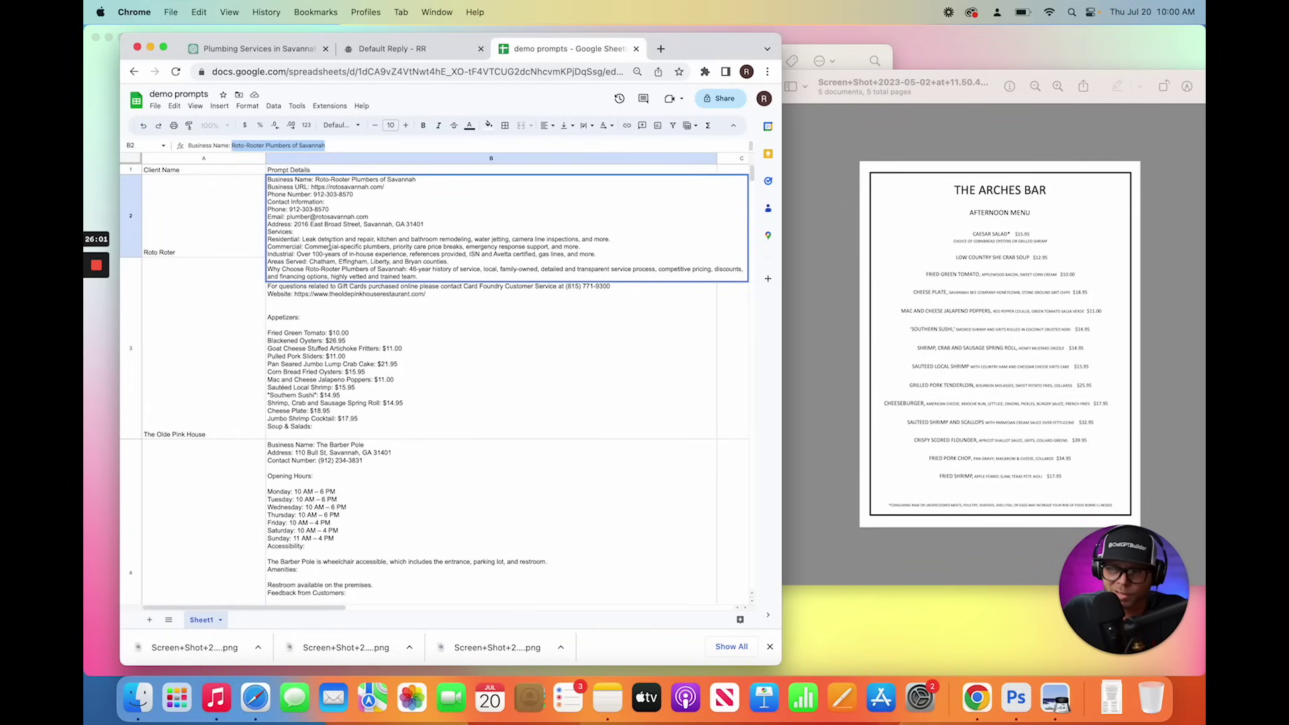
# Step: Copy the Roto-Rooter business details from cell B2 of the demo prompts sheet
pyautogui.click(331, 229)
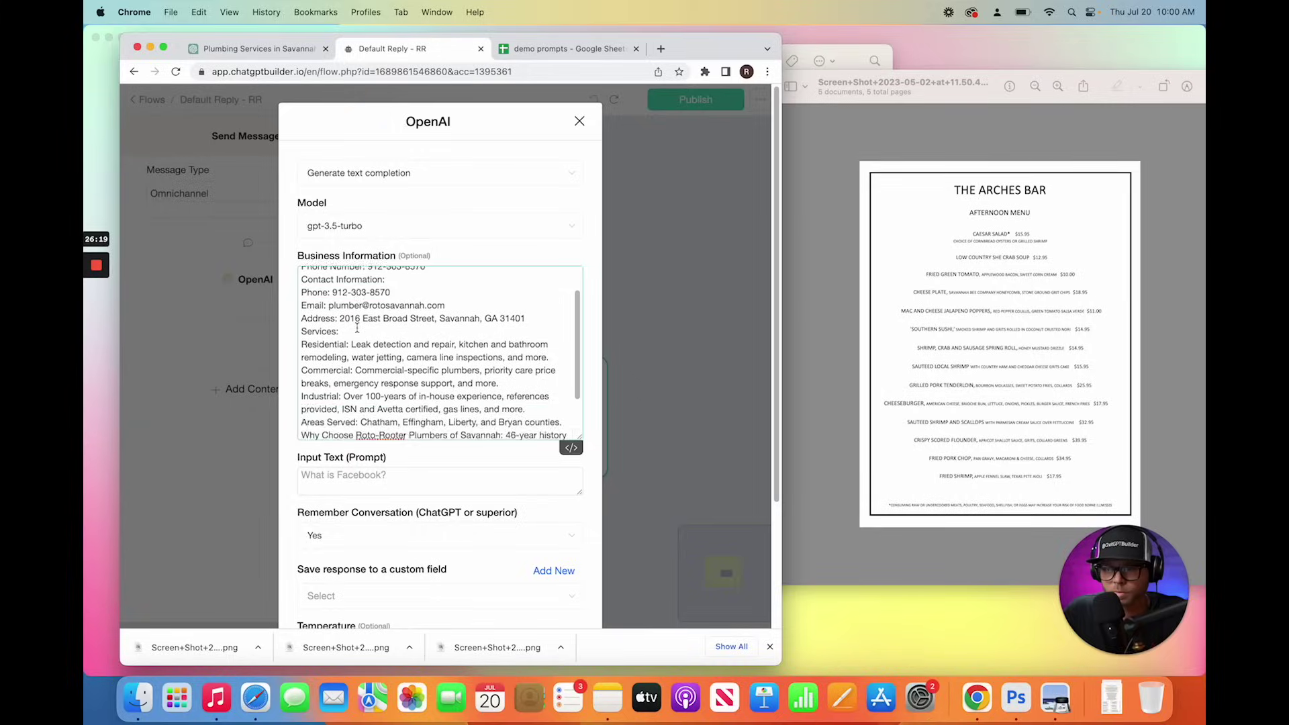
# Step: Write the prompt casting the AI as a friendly, helpful assistant for Roto router and Savannah
pyautogui.scroll(3, 336, 353)
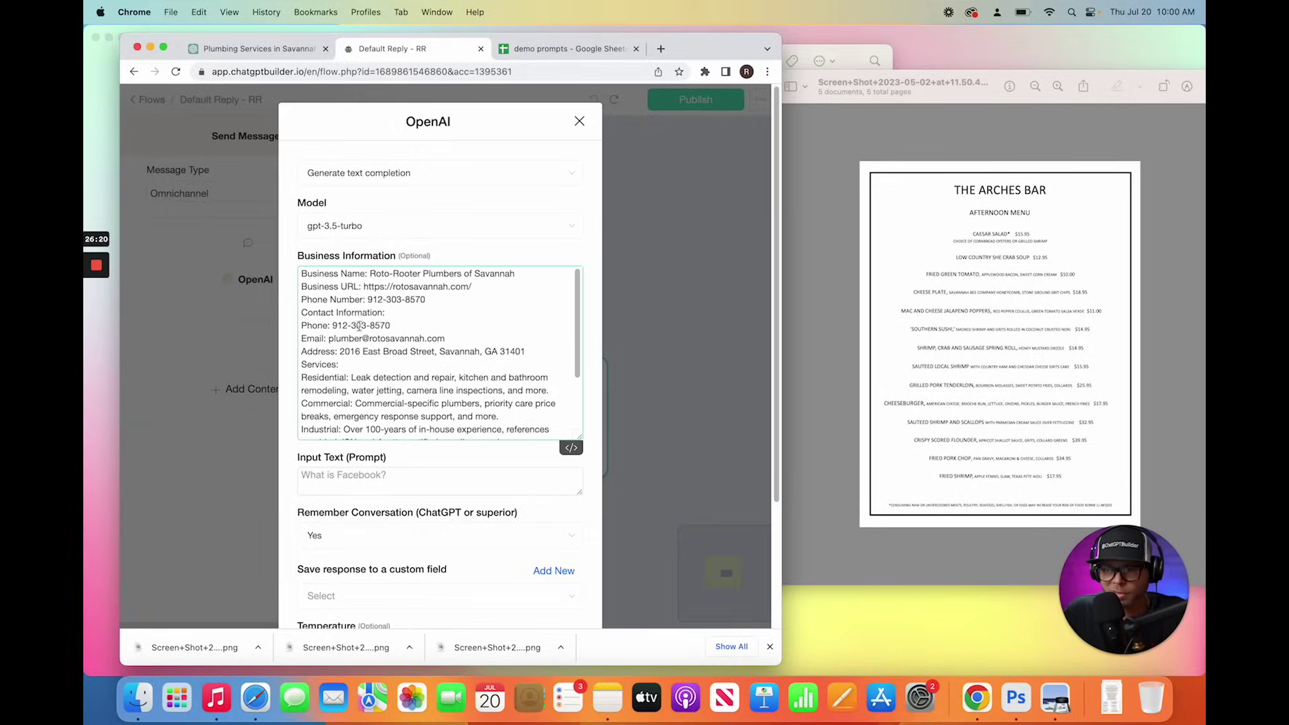
pyautogui.scroll(-3, 423, 322)
pyautogui.click(375, 476)
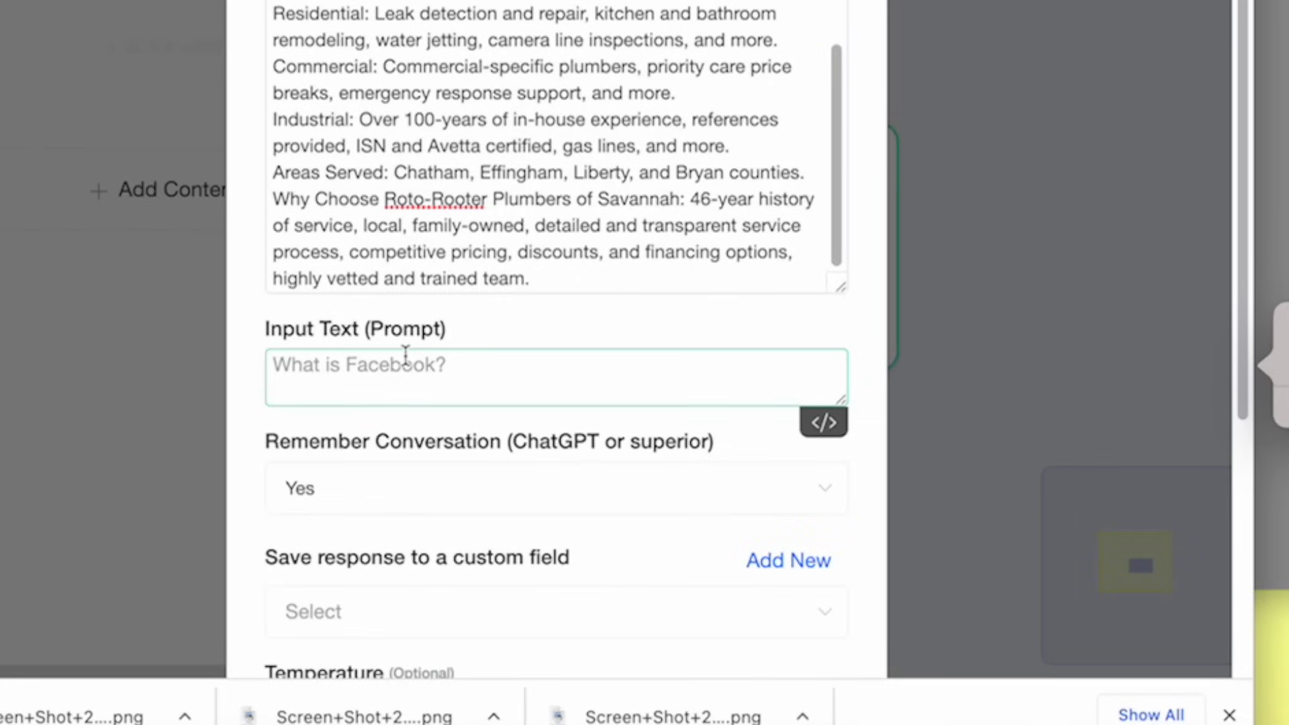
pyautogui.write('Respond')
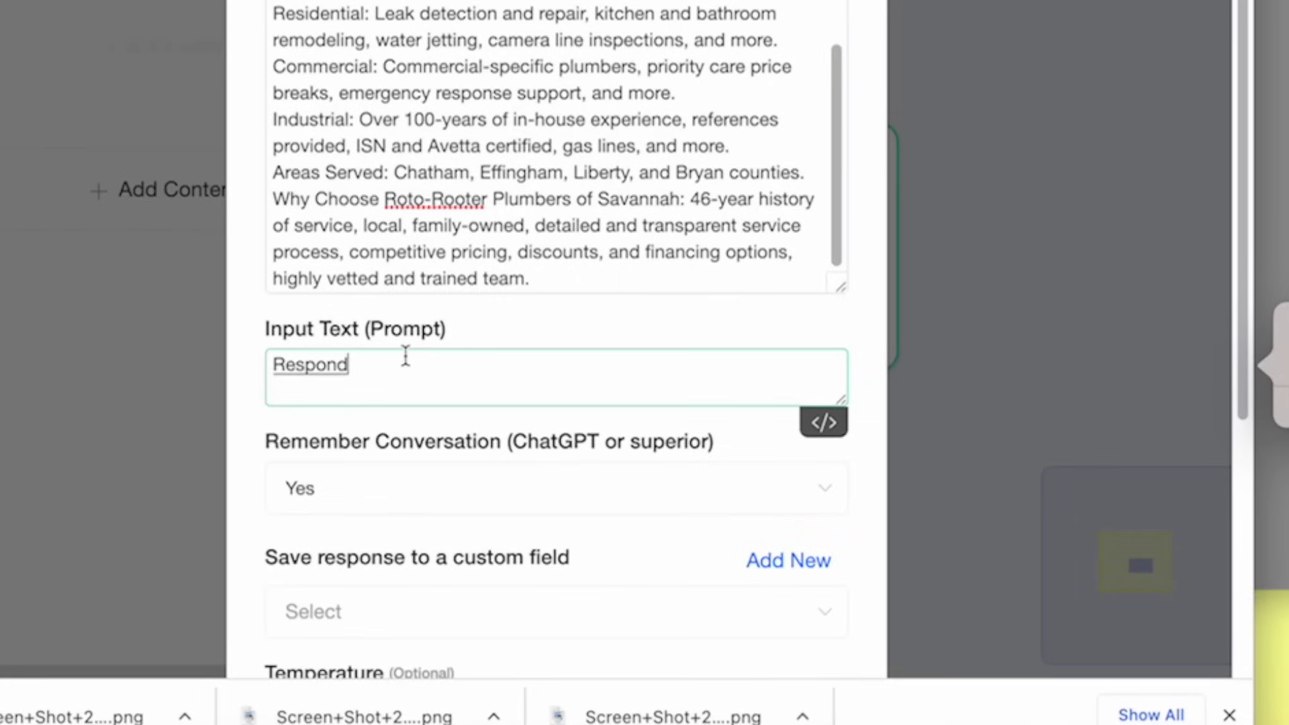
pyautogui.write(' to the customers message to you')
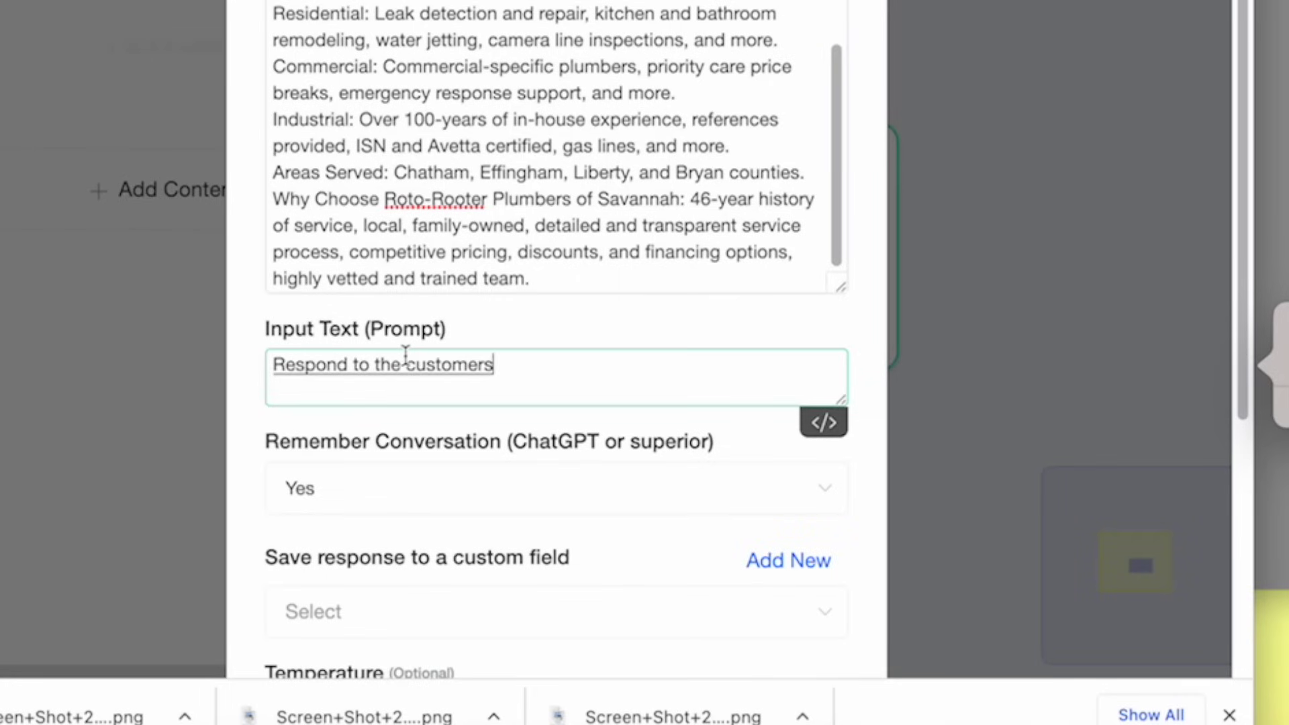
pyautogui.write(' in a friendly town to answer their question')
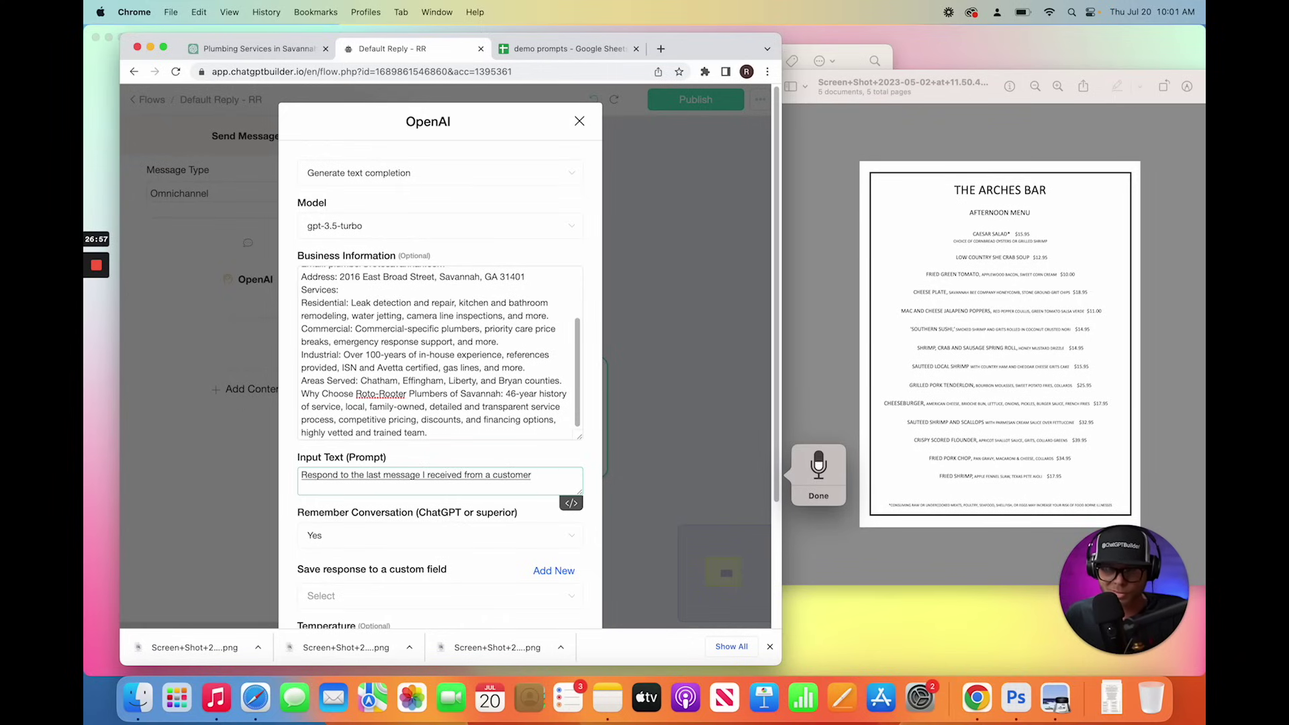
pyautogui.write('as the helpful assistant')
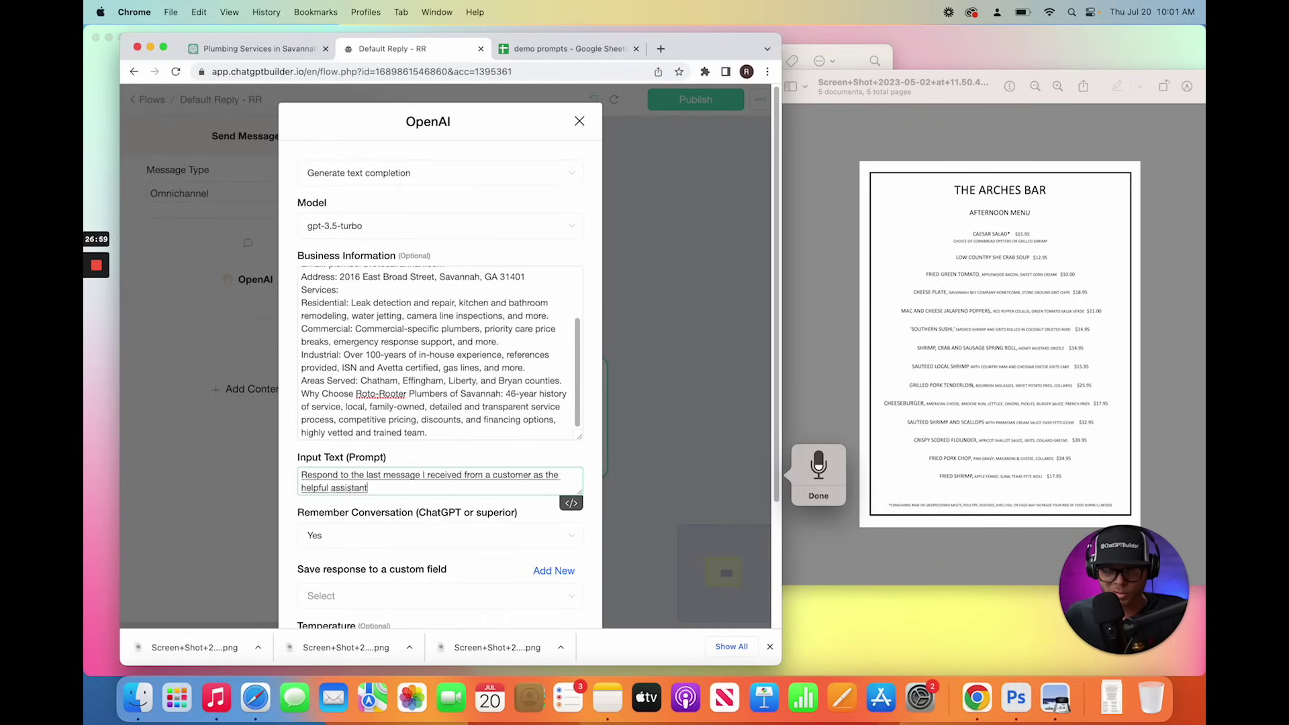
pyautogui.write(' for Roto router and Savannah.')
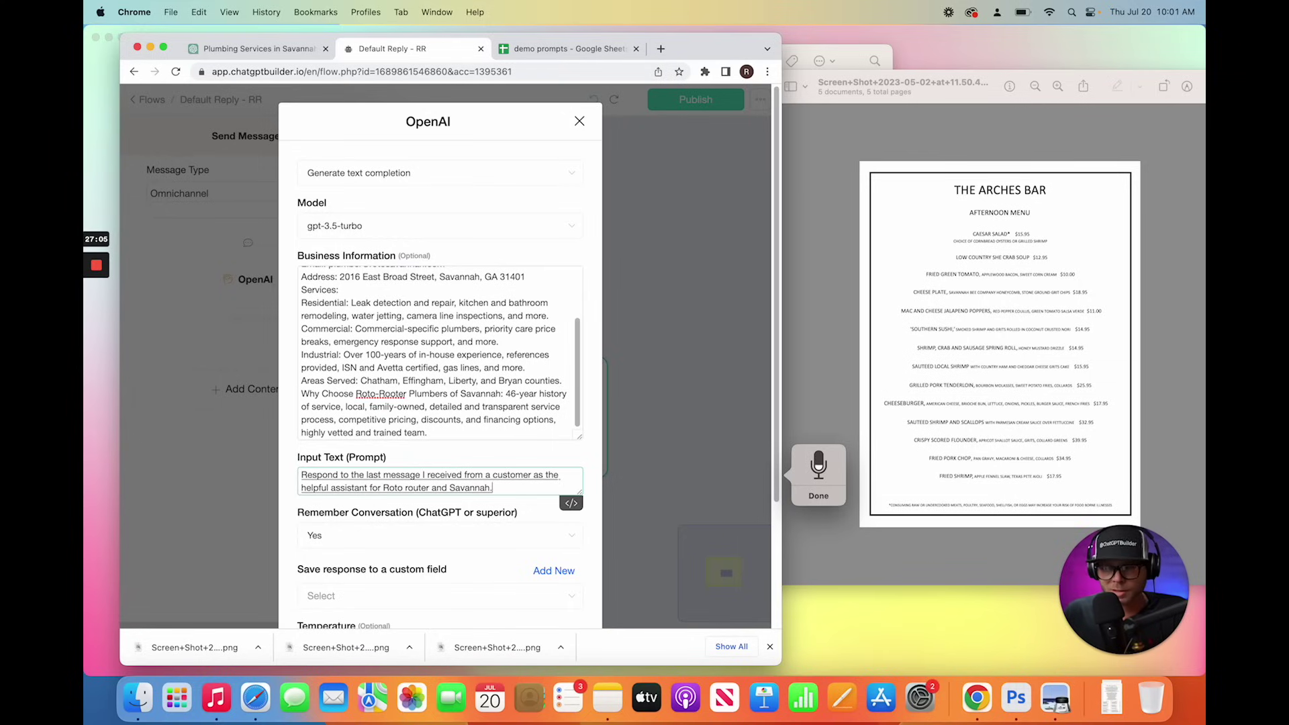
pyautogui.write(' The last message I received was.')
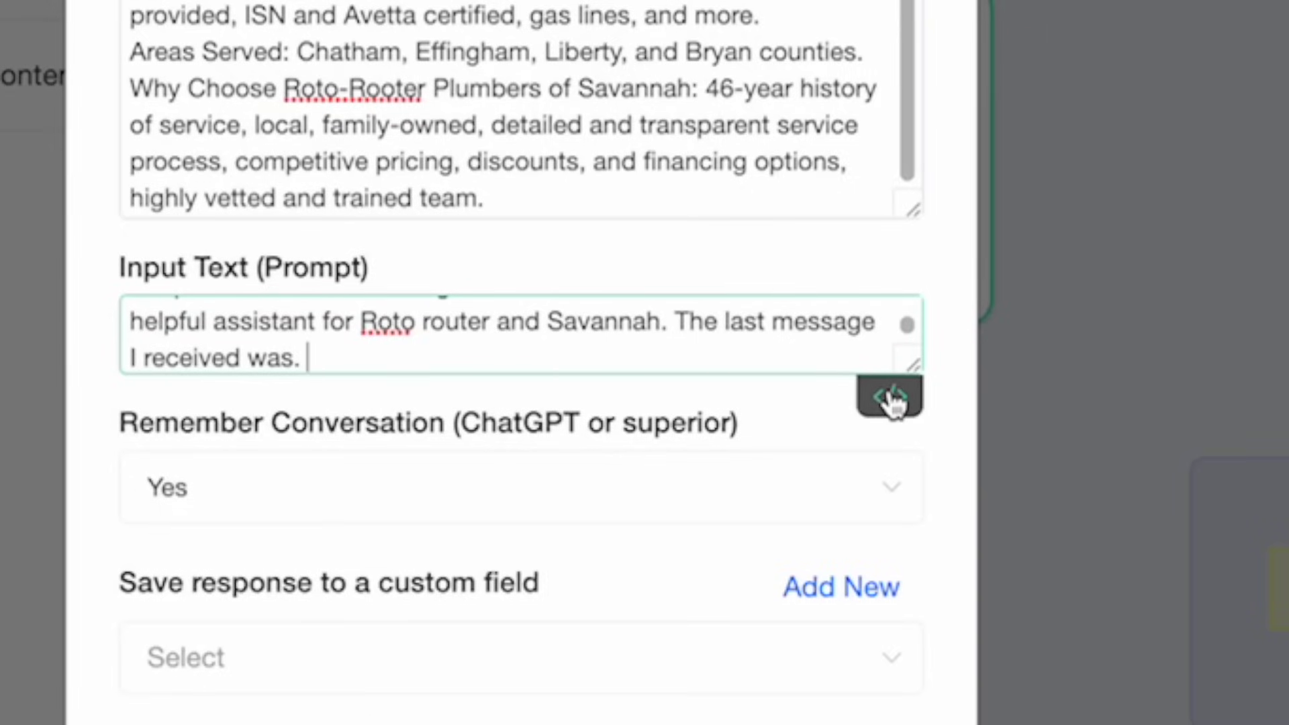
# Step: Insert the {{last_text_input}} field at the prompt's end, wrapped in quotes
pyautogui.click(892, 399)
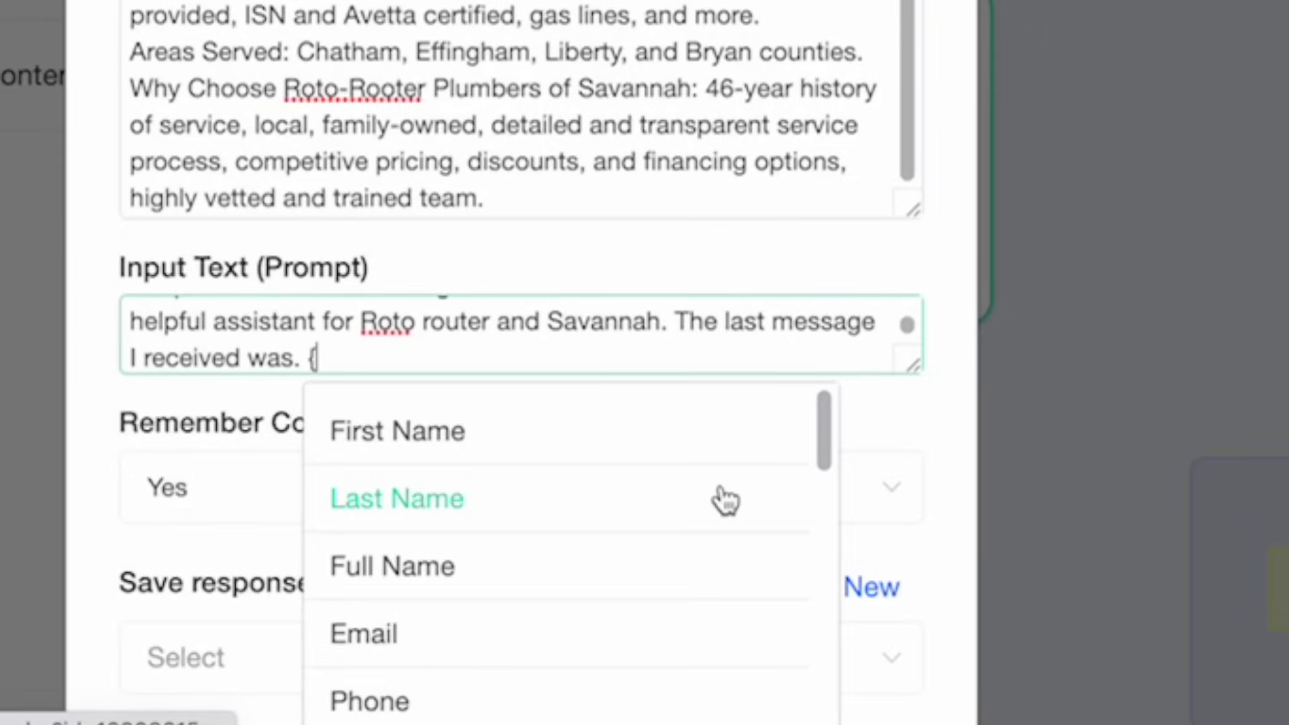
pyautogui.write('last')
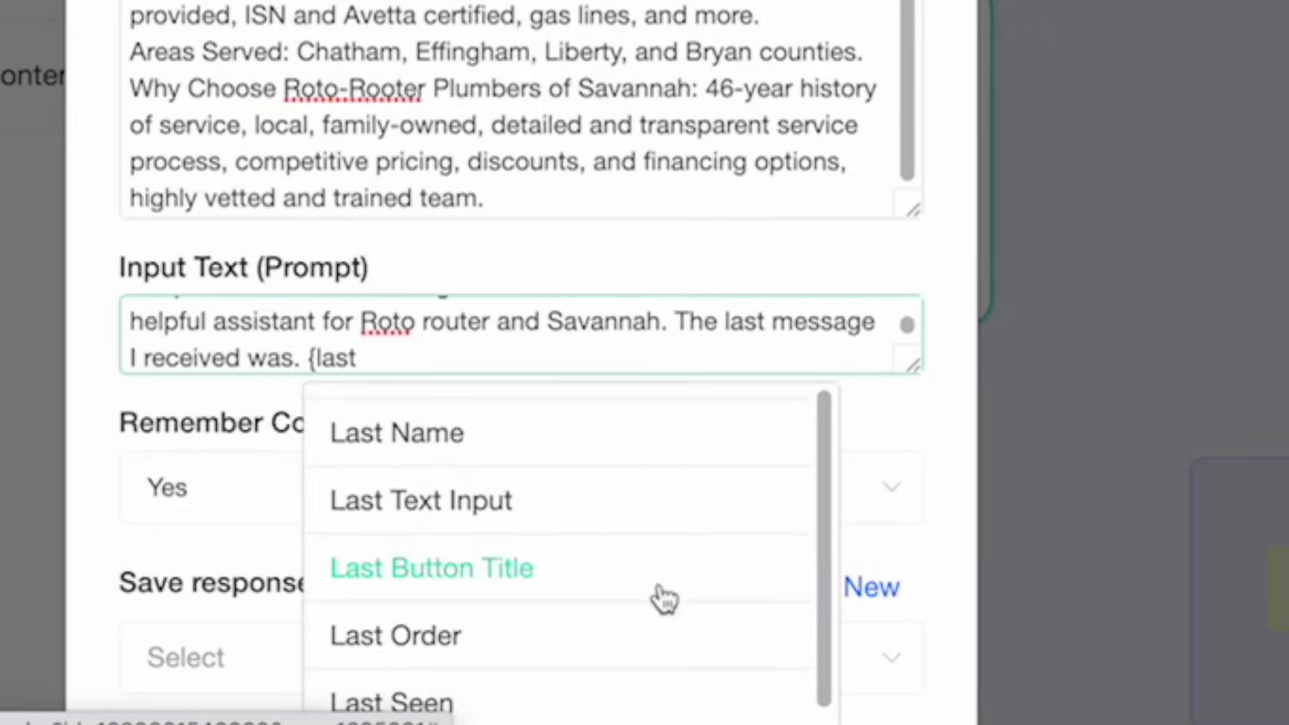
pyautogui.scroll(-2, 656, 598)
pyautogui.scroll(2, 665, 598)
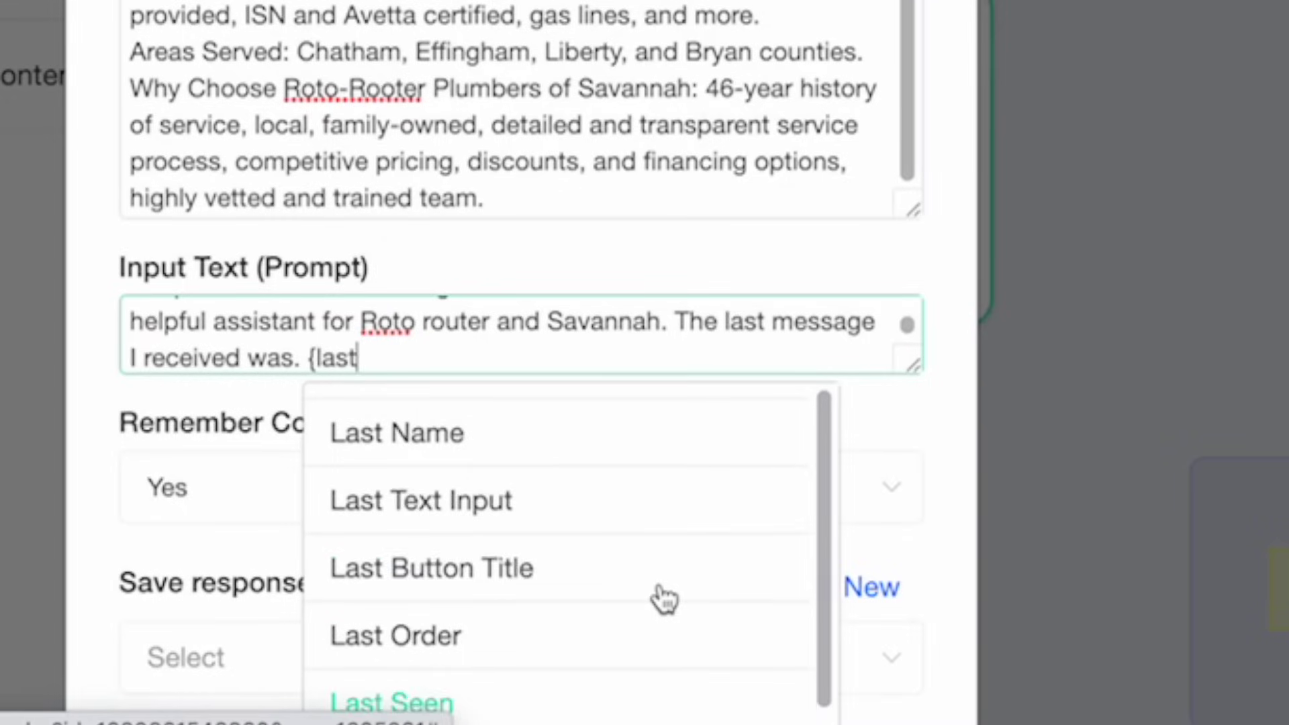
pyautogui.click(599, 506)
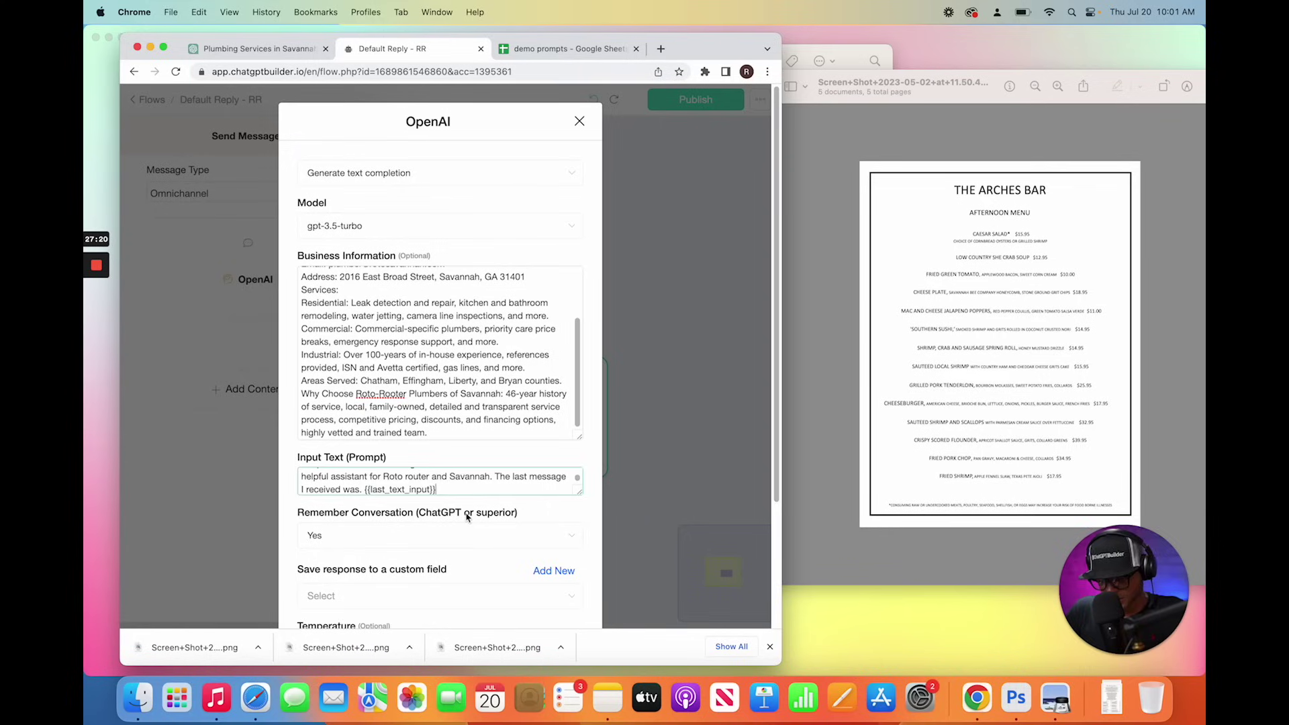
pyautogui.write('".')
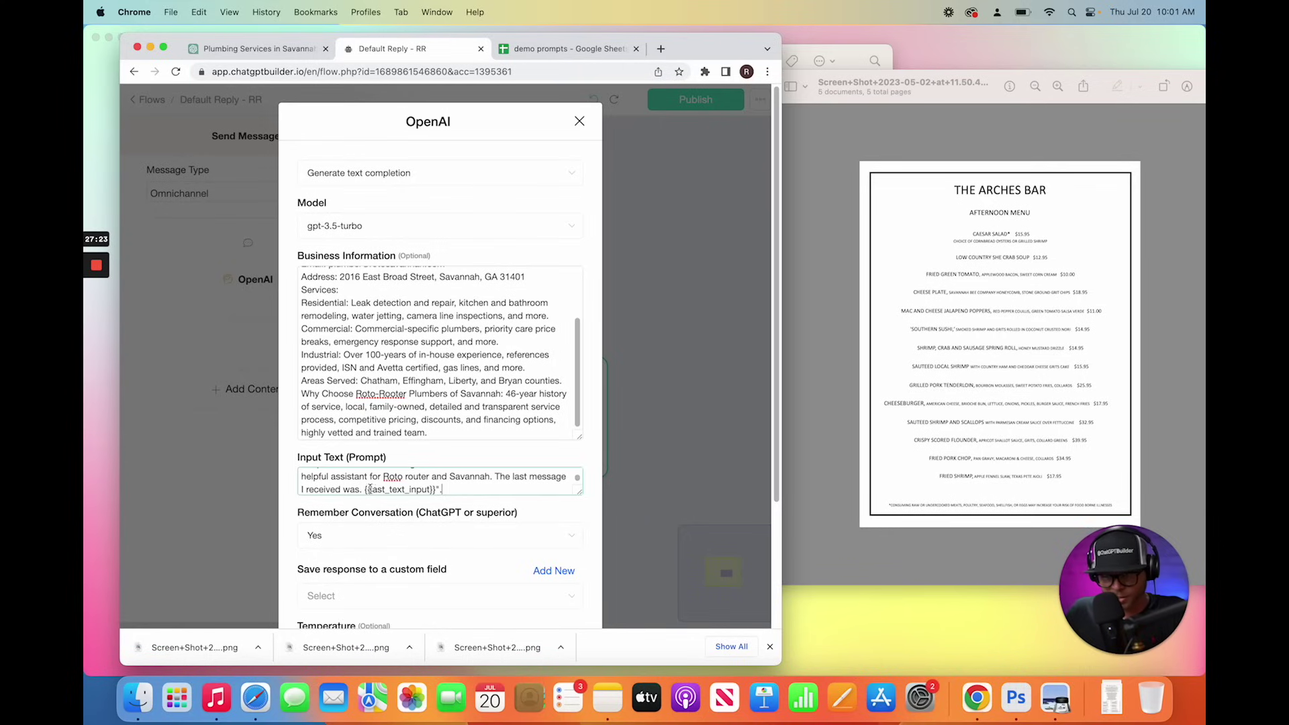
pyautogui.scroll(-1, 362, 488)
pyautogui.click(363, 488)
pyautogui.write('"')
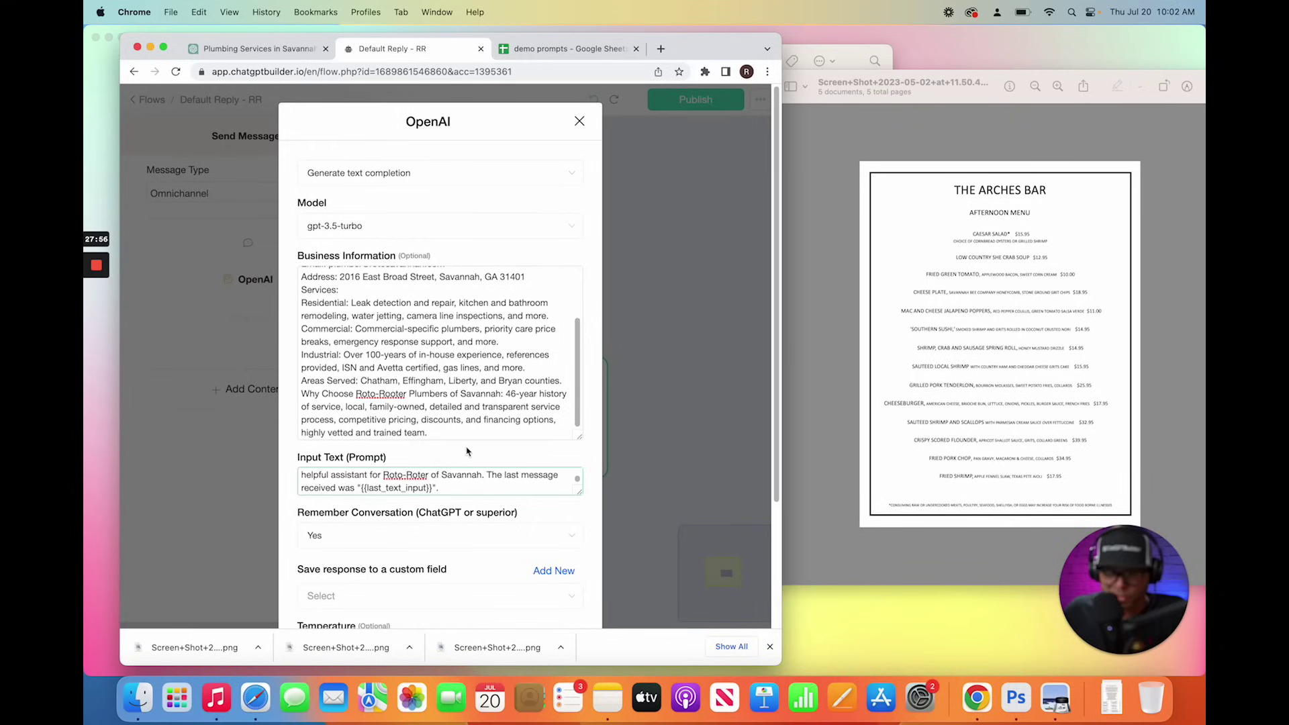
# Step: Set Remember Conversation to No
pyautogui.scroll(3, 475, 370)
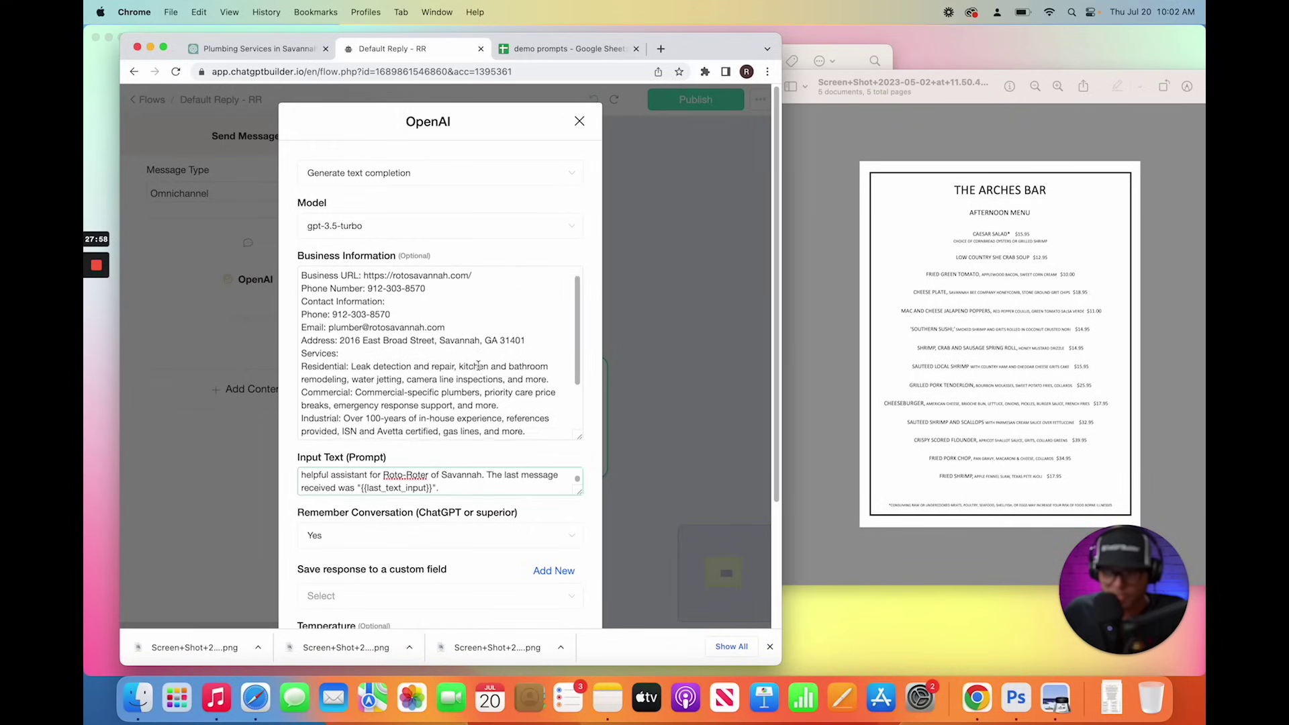
pyautogui.scroll(-3, 476, 370)
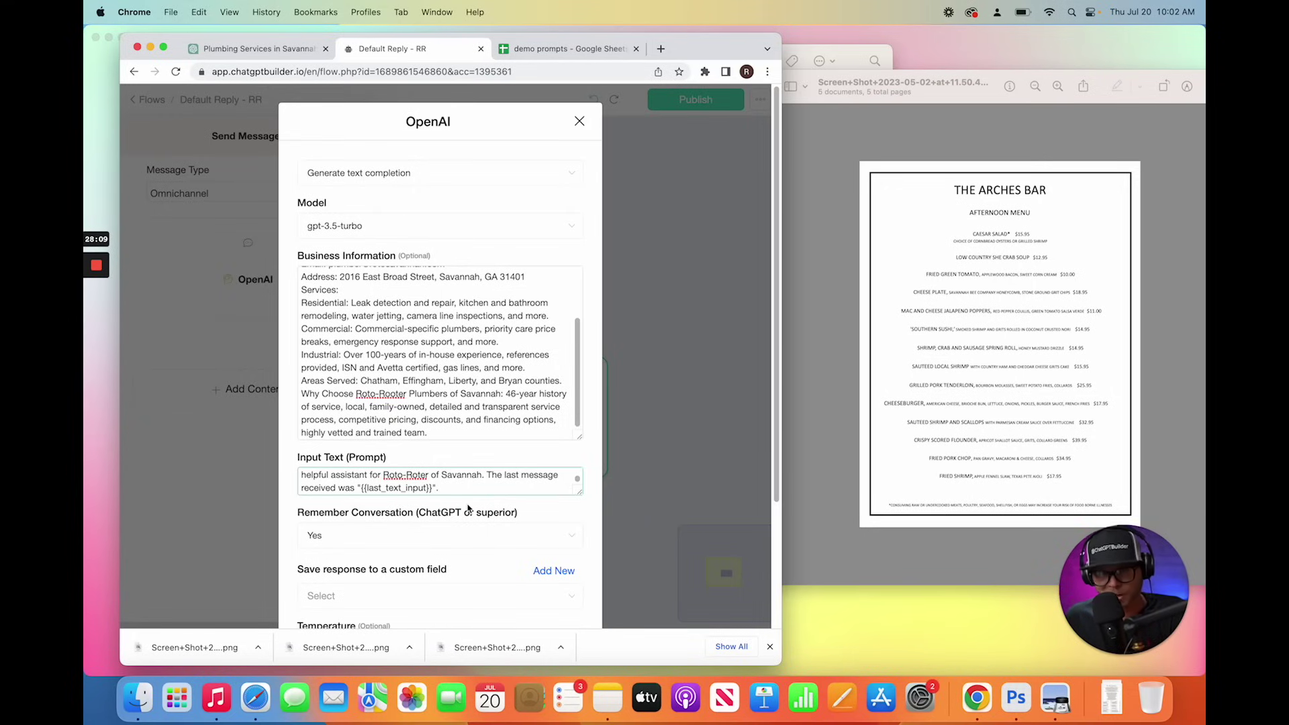
pyautogui.scroll(-1, 336, 530)
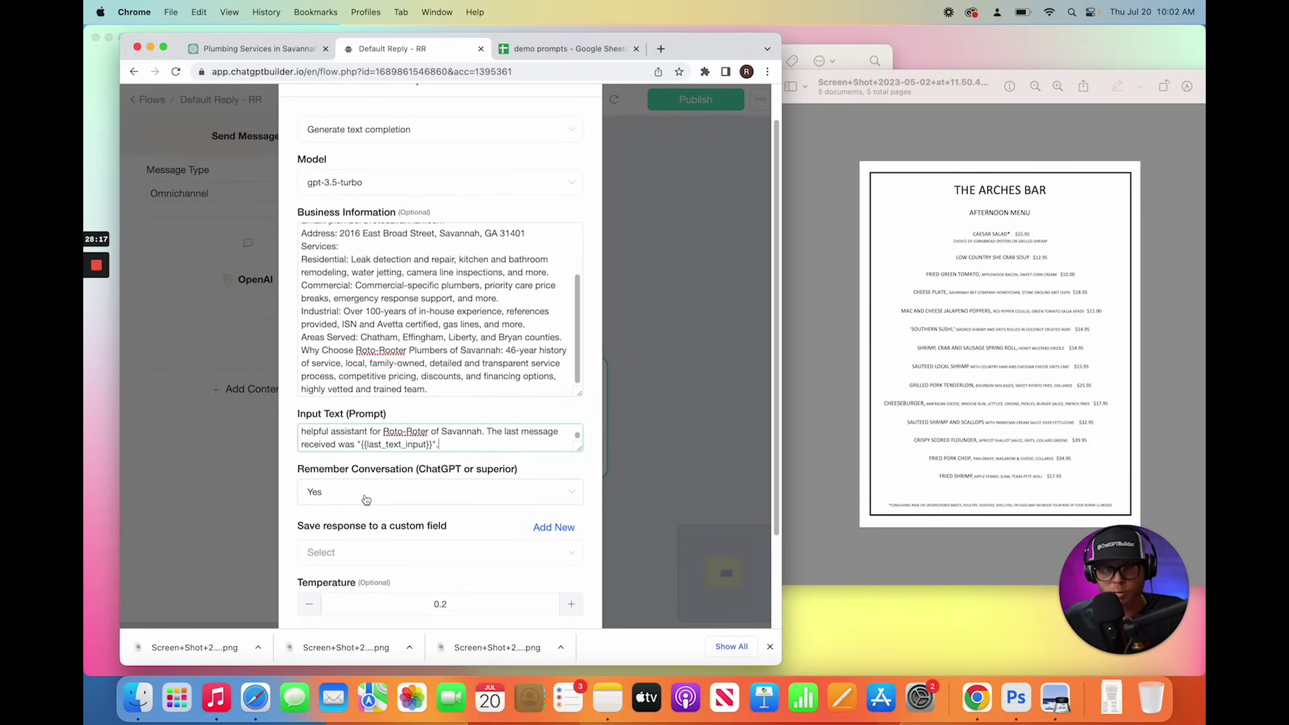
pyautogui.click(367, 498)
pyautogui.click(355, 547)
pyautogui.scroll(-1, 355, 559)
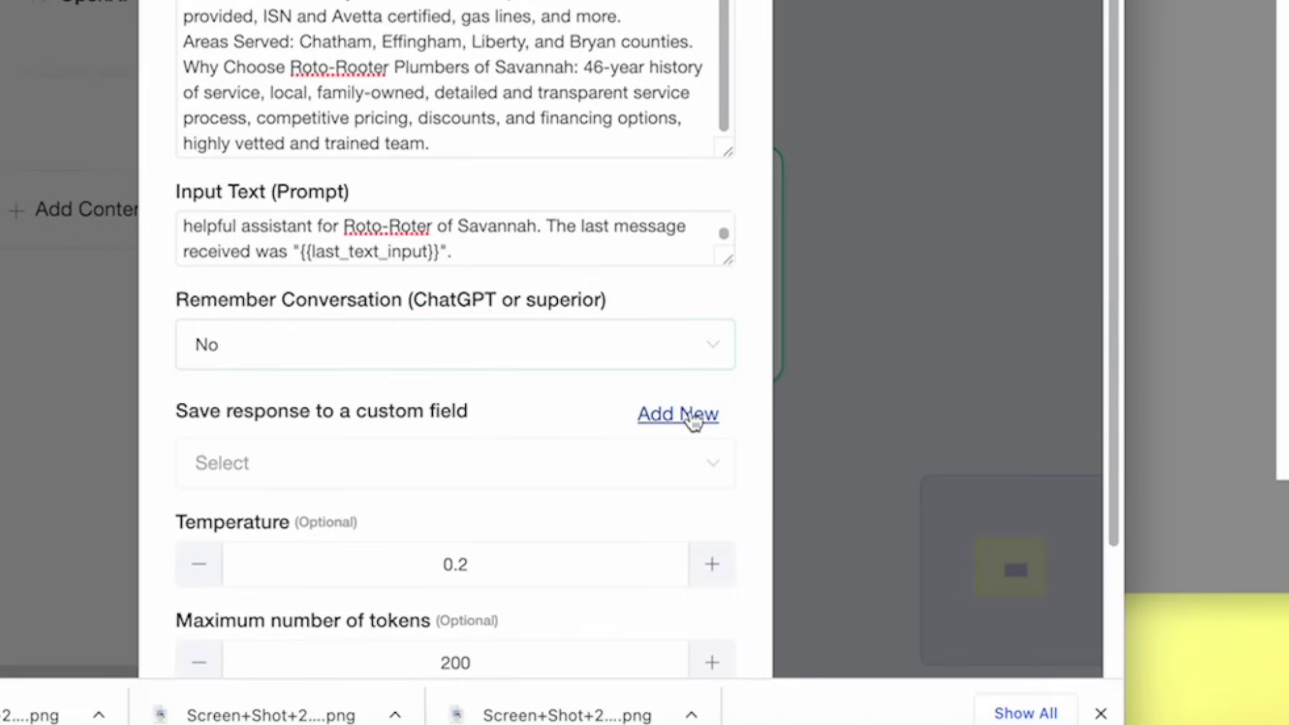
# Step: Create a new custom field named 'Ai response' to store the OpenAI reply
pyautogui.click(694, 422)
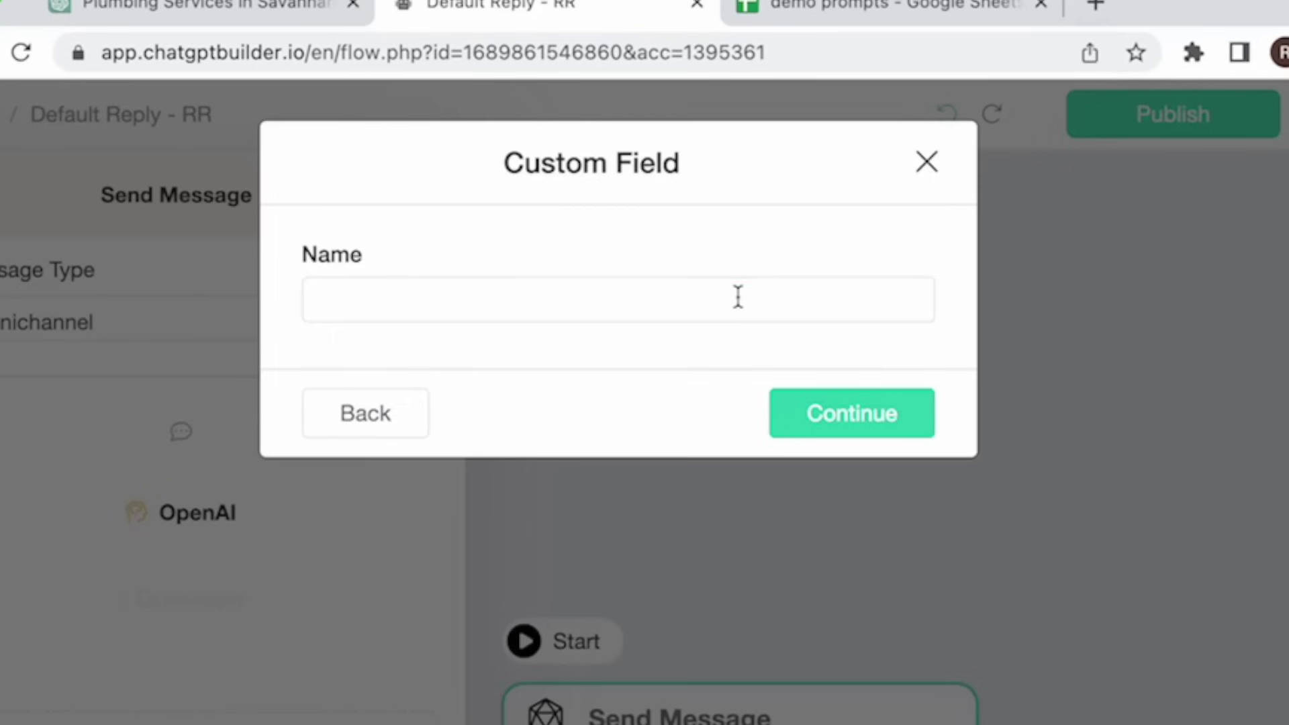
pyautogui.click(738, 297)
pyautogui.write('Ai response')
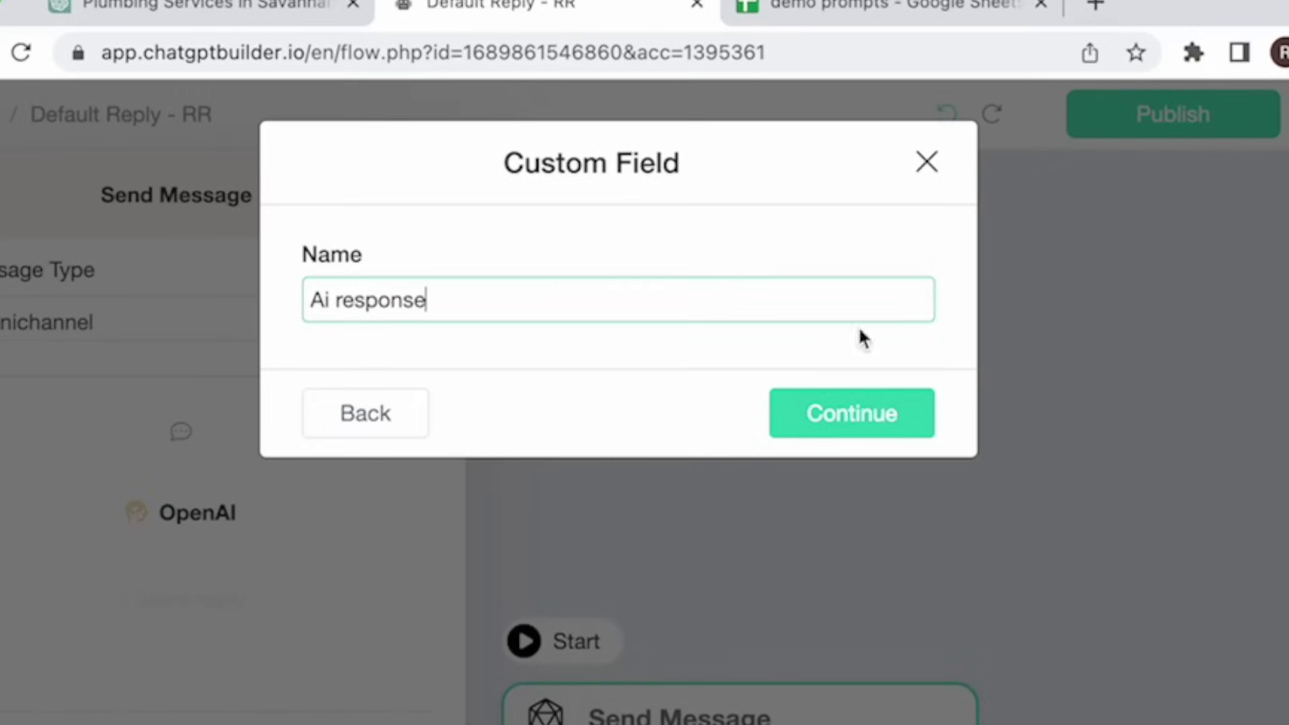
pyautogui.click(855, 411)
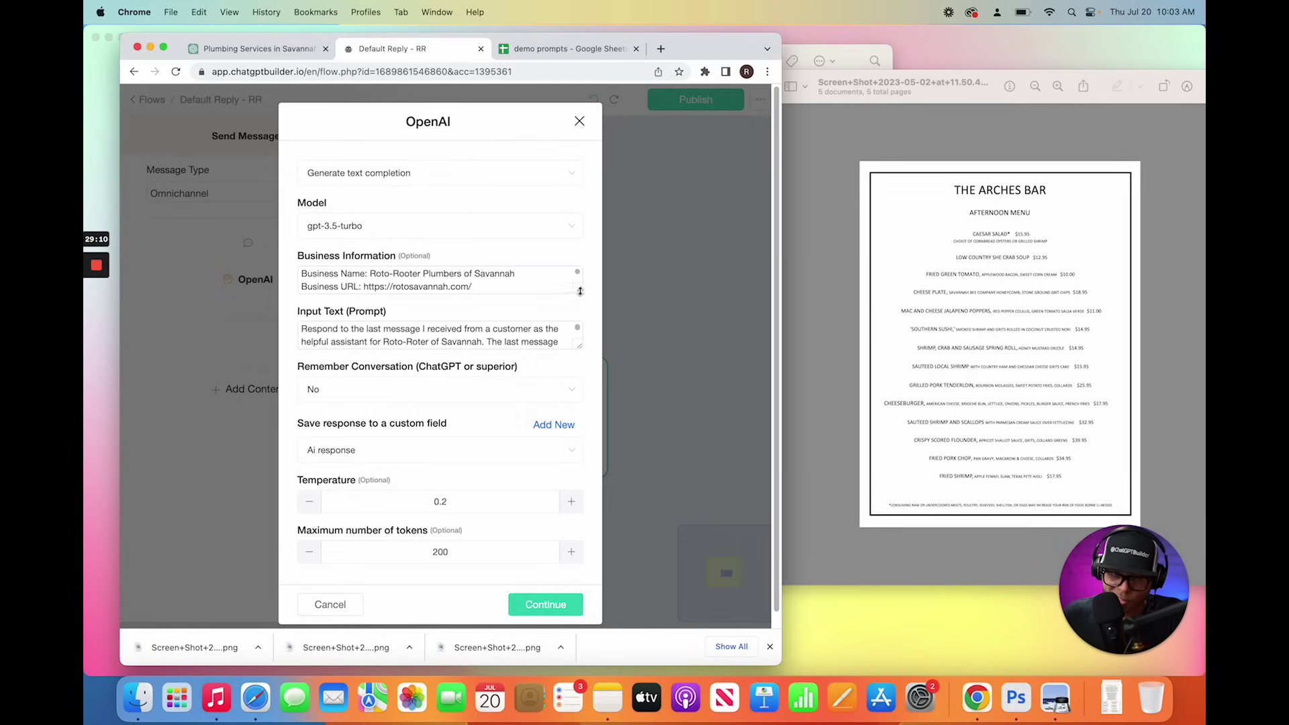
# Step: Append an 'important: never respond in more than two short concise friendly sentences' rule, then save
pyautogui.moveTo(581, 291); pyautogui.dragTo(581, 462)
pyautogui.click(485, 460)
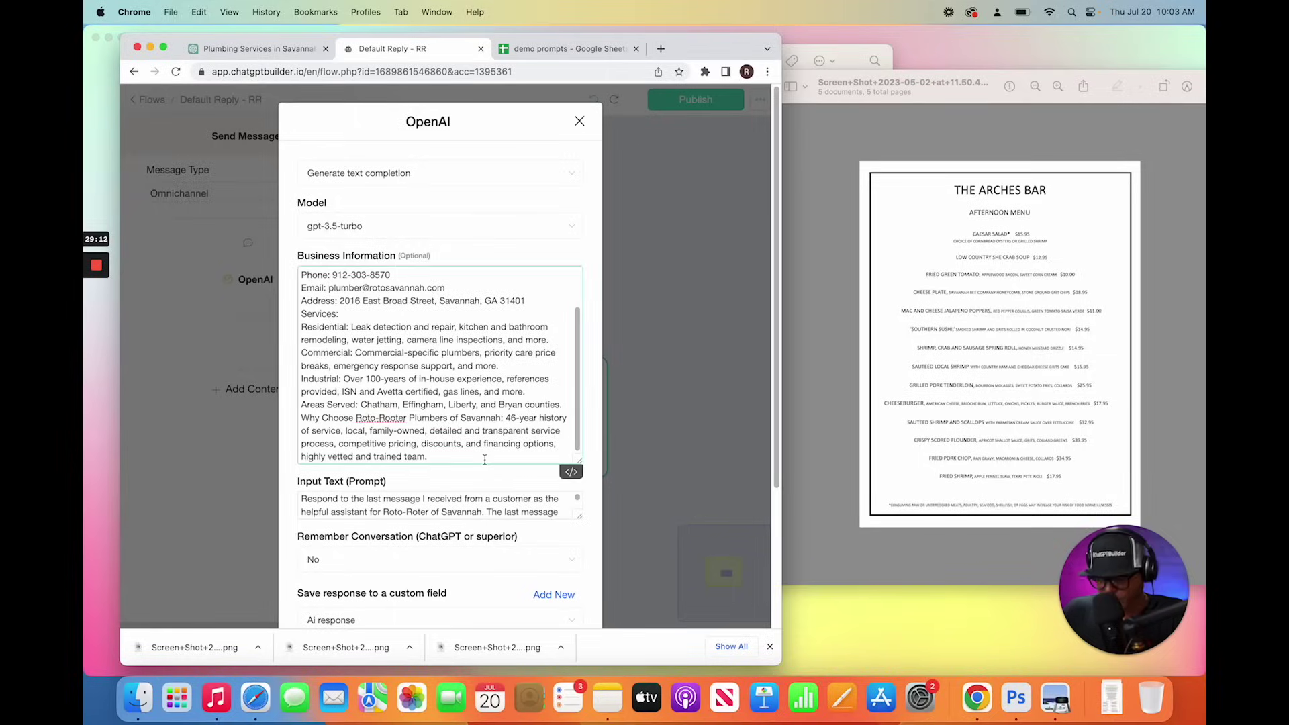
pyautogui.press('Return')
pyautogui.press('Return')
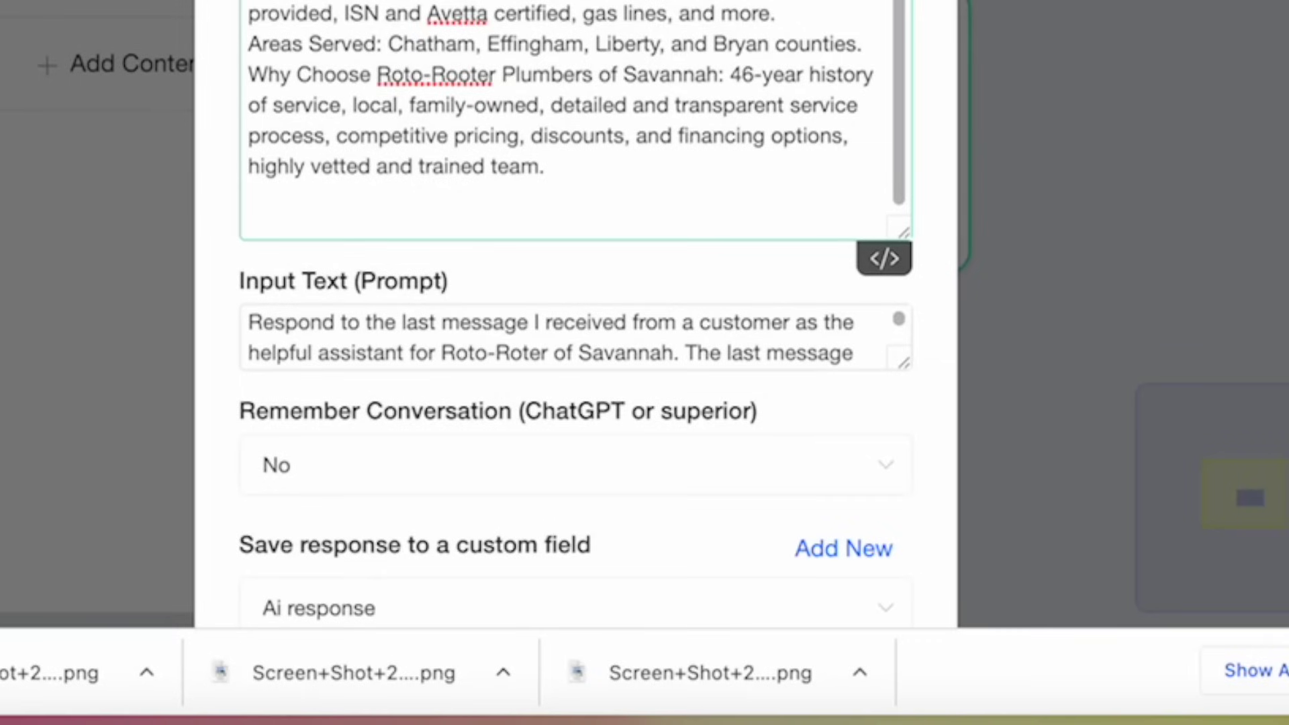
pyautogui.write('mportant always make')
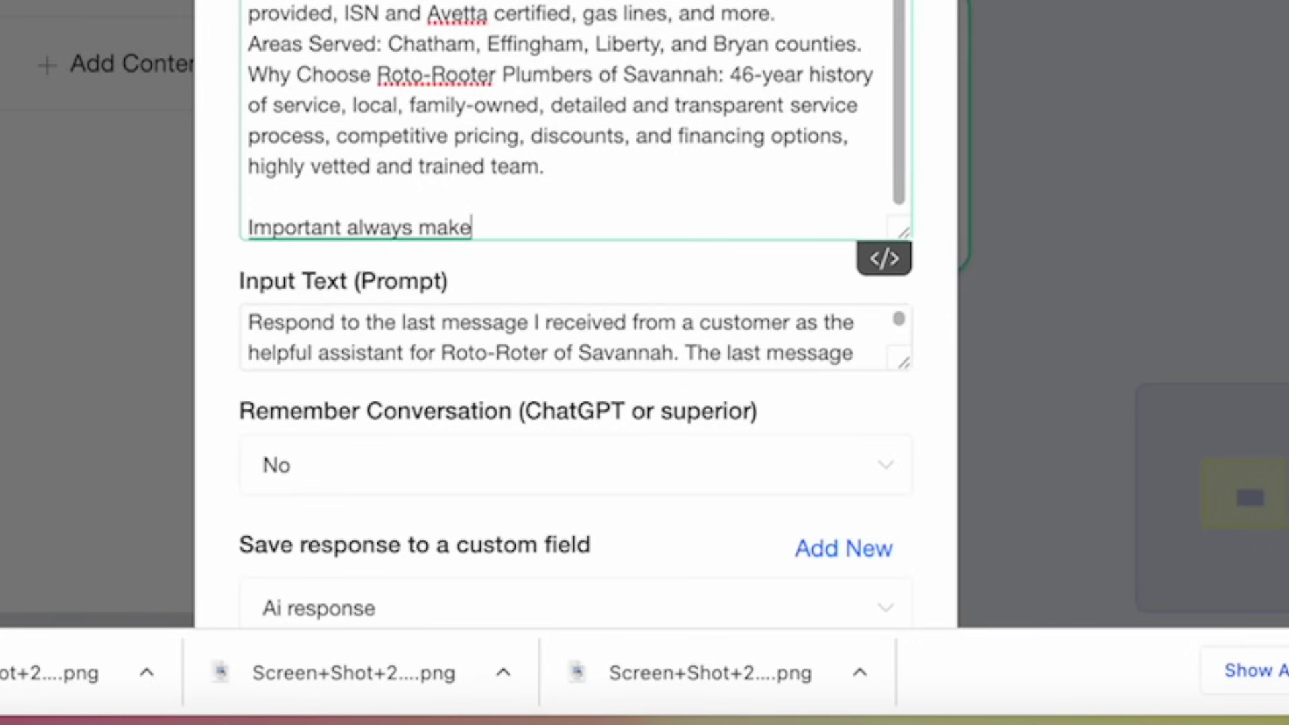
pyautogui.write(' sure you never respond in more than')
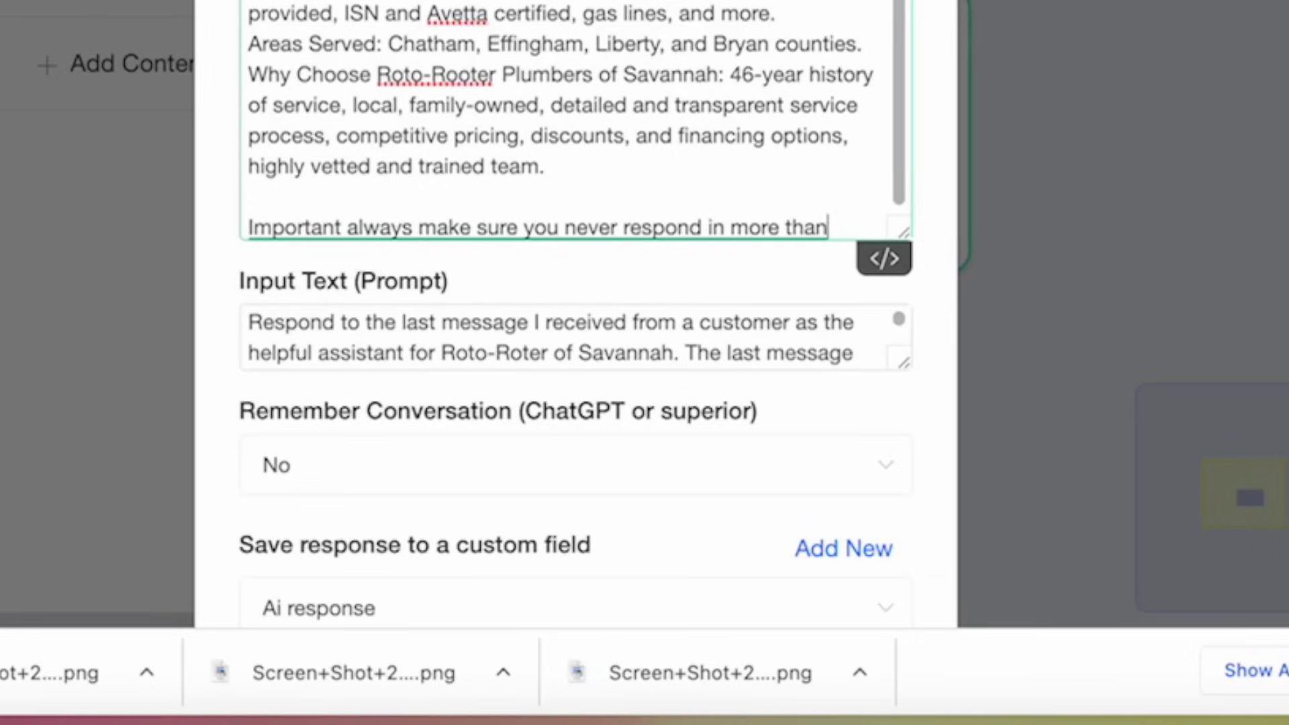
pyautogui.write(' two short concise friendly sentences.')
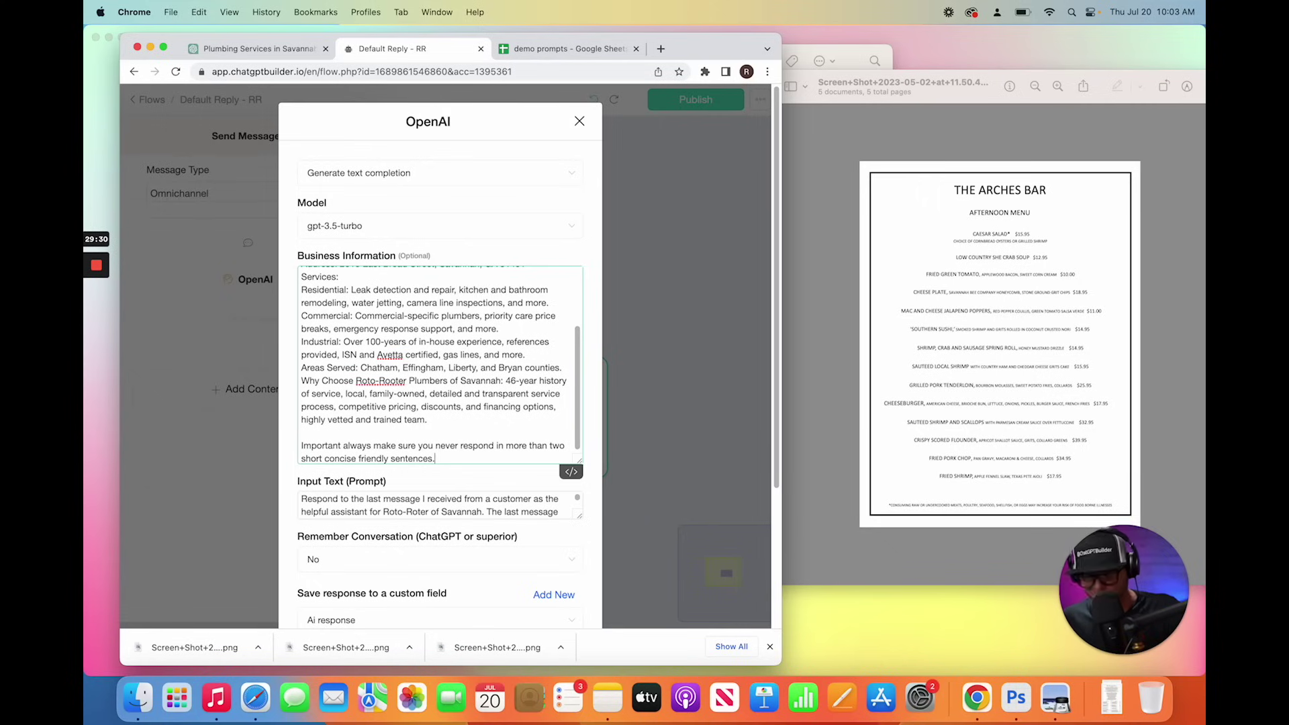
pyautogui.scroll(-5, 409, 507)
pyautogui.scroll(-2, 475, 416)
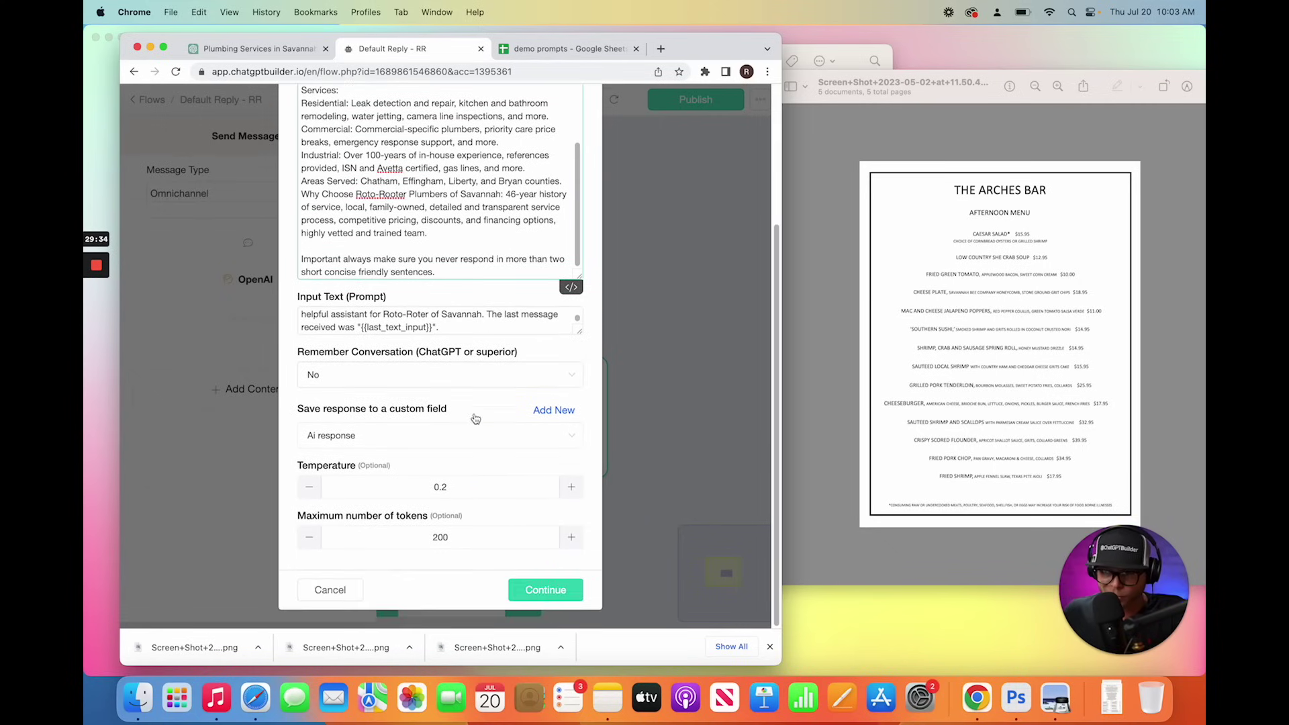
pyautogui.click(546, 590)
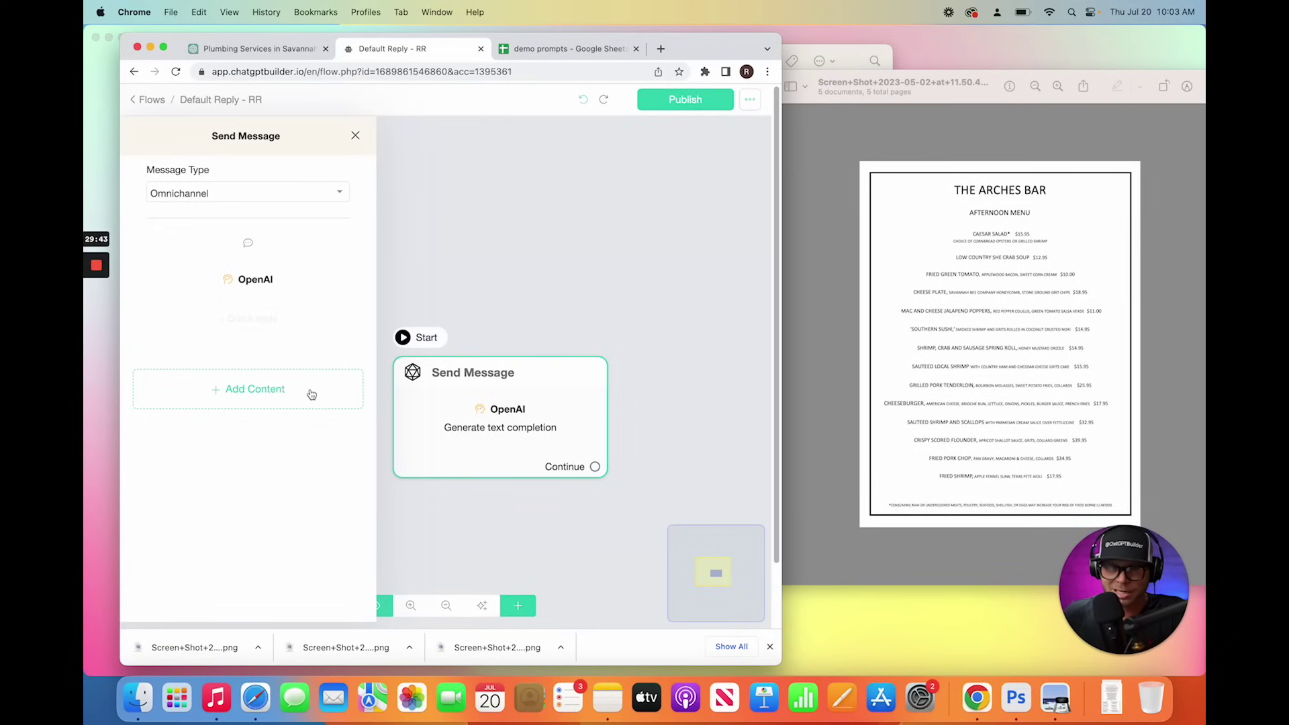
# Step: Add a text block containing {{Ai response}} to the Send Message step and close the editor
pyautogui.click(312, 394)
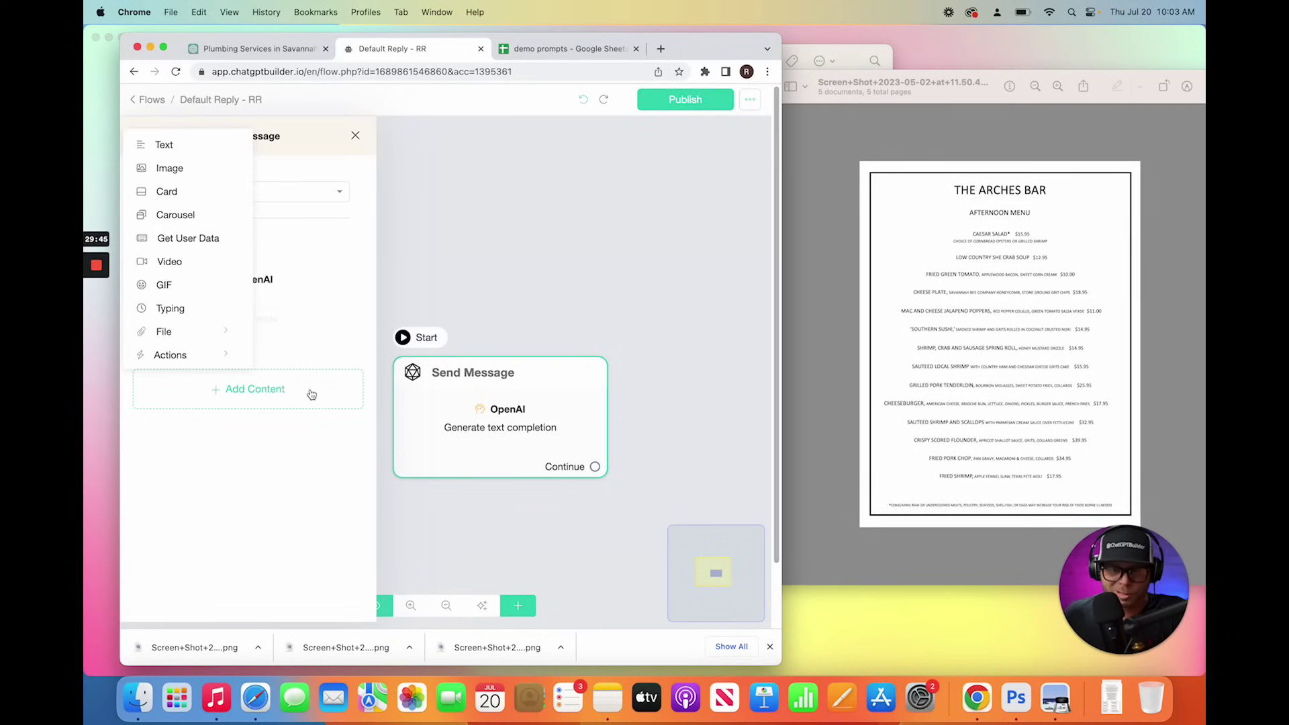
pyautogui.click(195, 147)
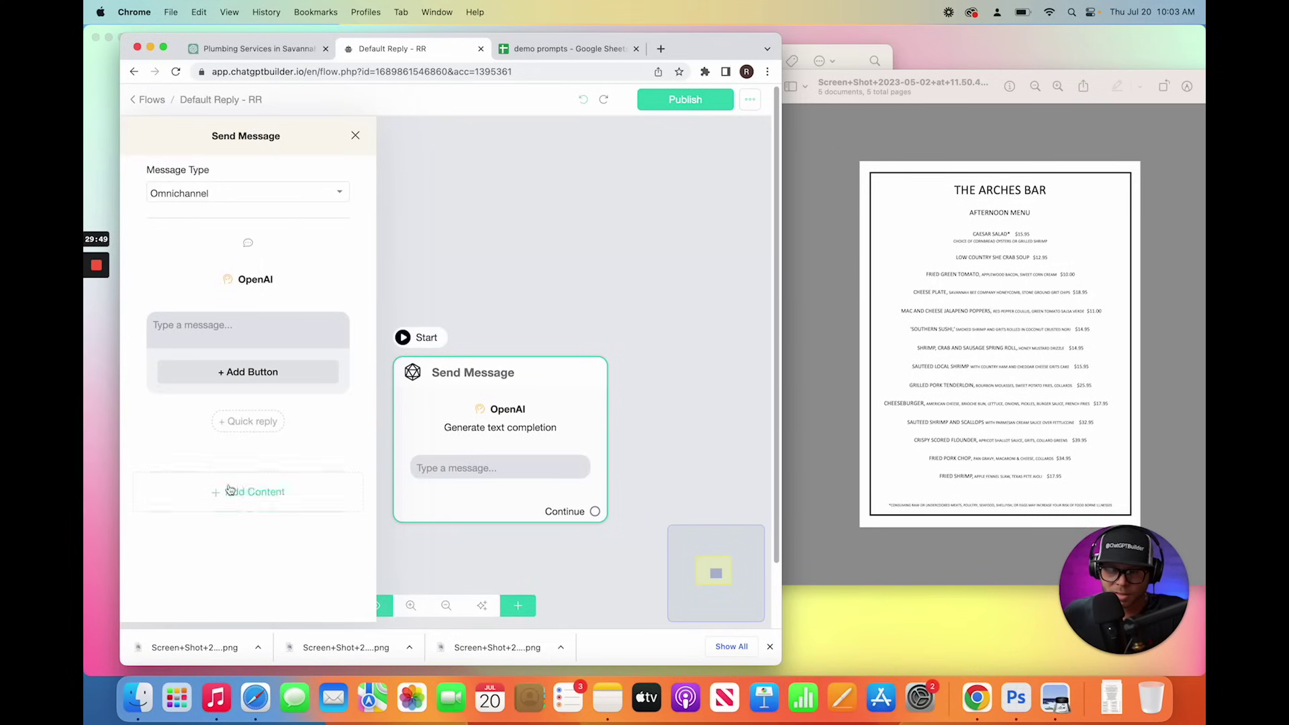
pyautogui.click(198, 324)
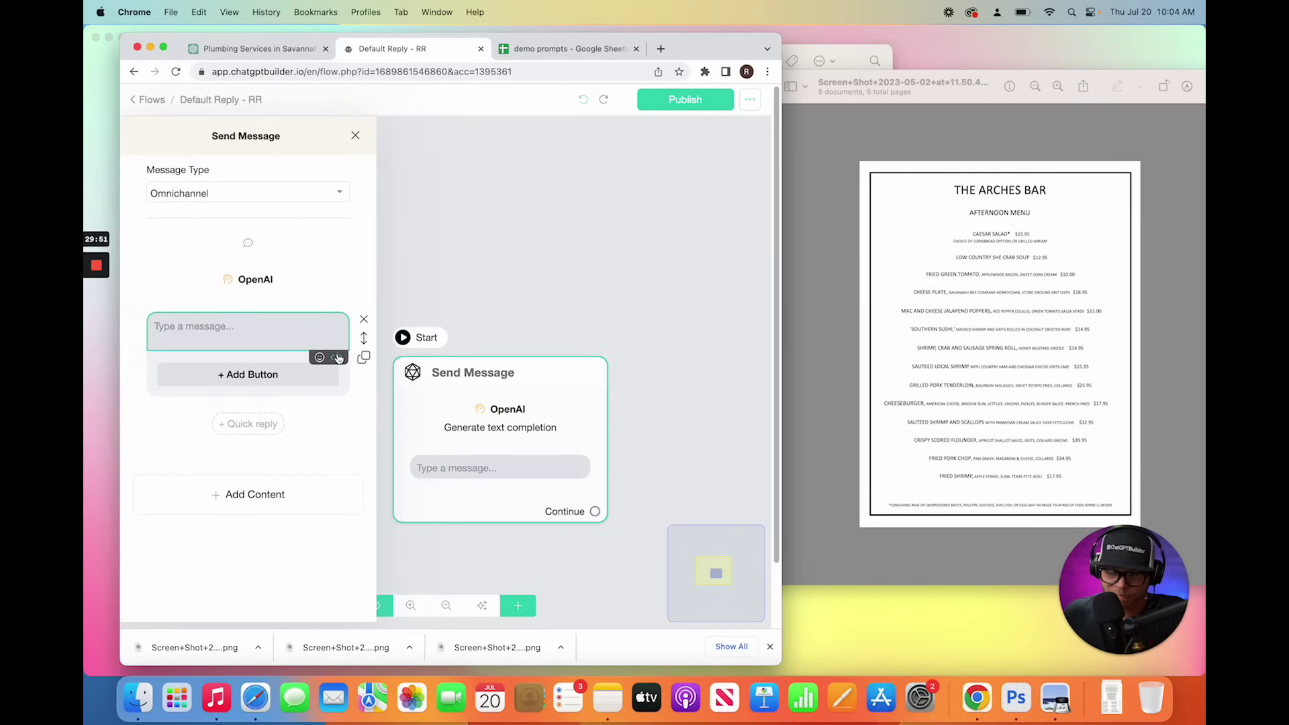
pyautogui.write('{')
pyautogui.scroll(-5, 257, 392)
pyautogui.click(202, 472)
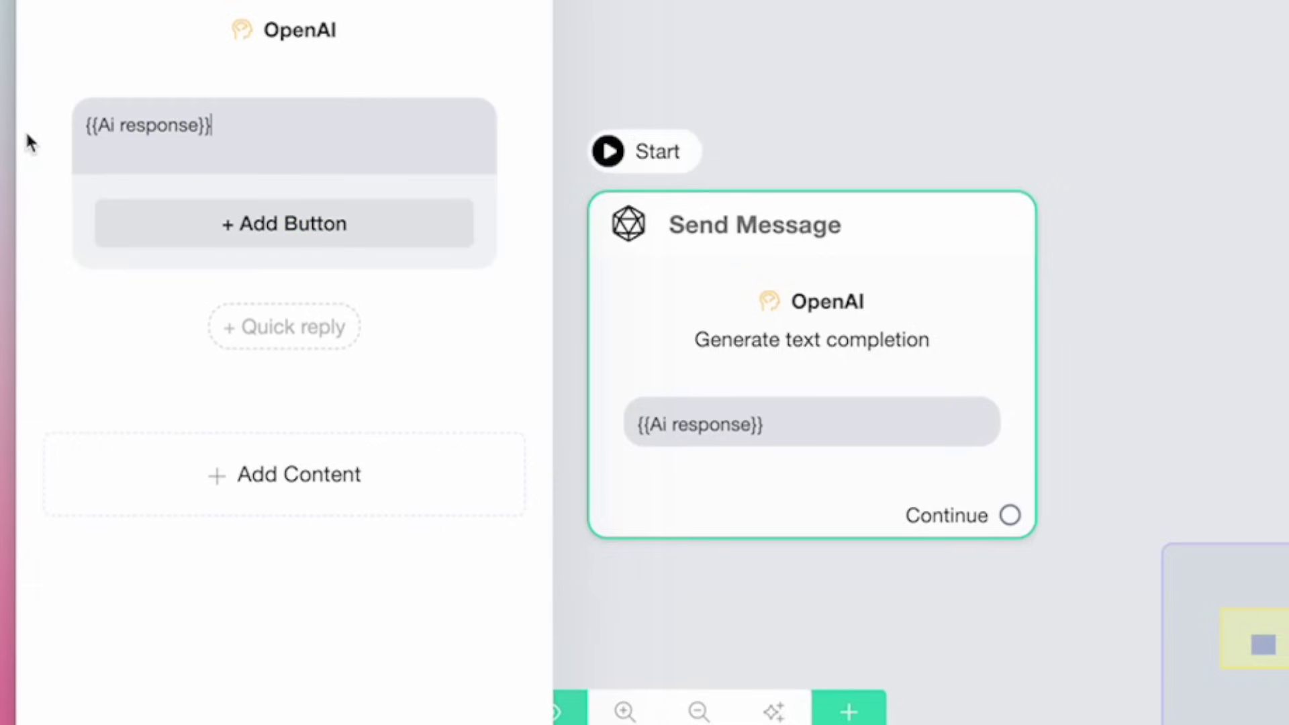
pyautogui.click(793, 4)
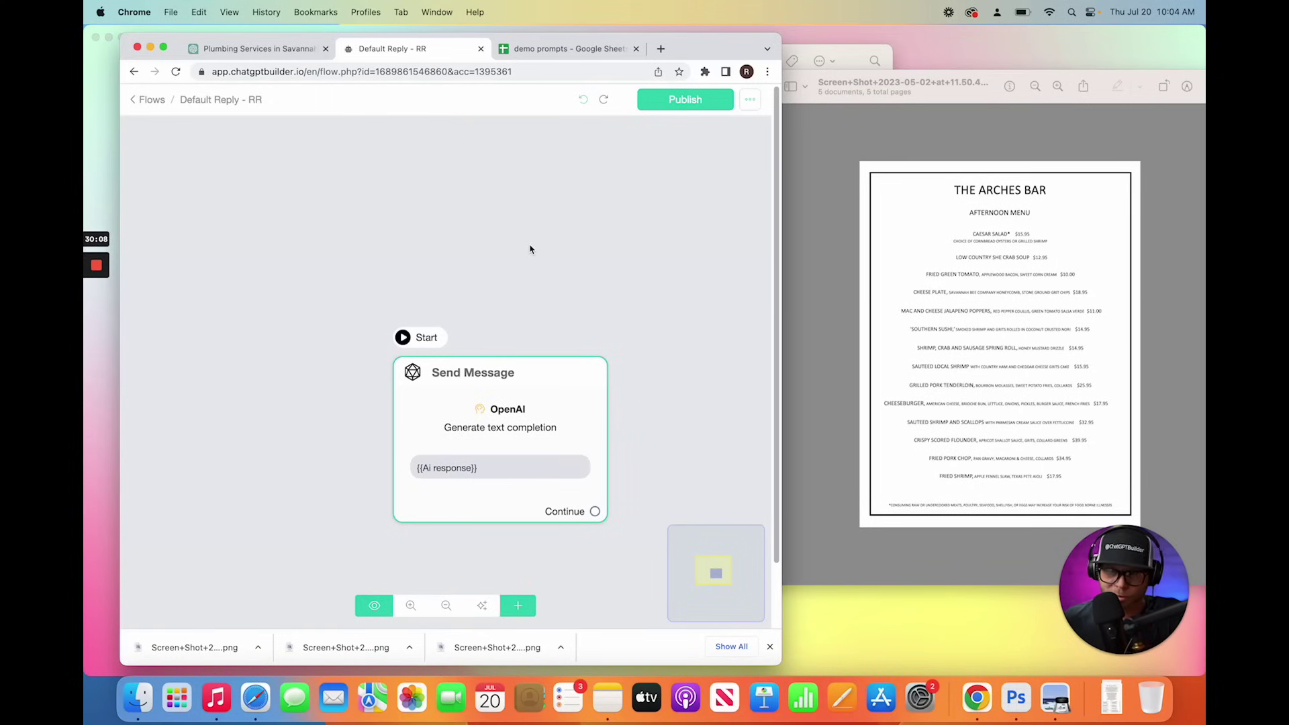
# Step: Publish the RR flow, duplicate it, and rename the copy to Default Reply - Pink house
pyautogui.click(696, 113)
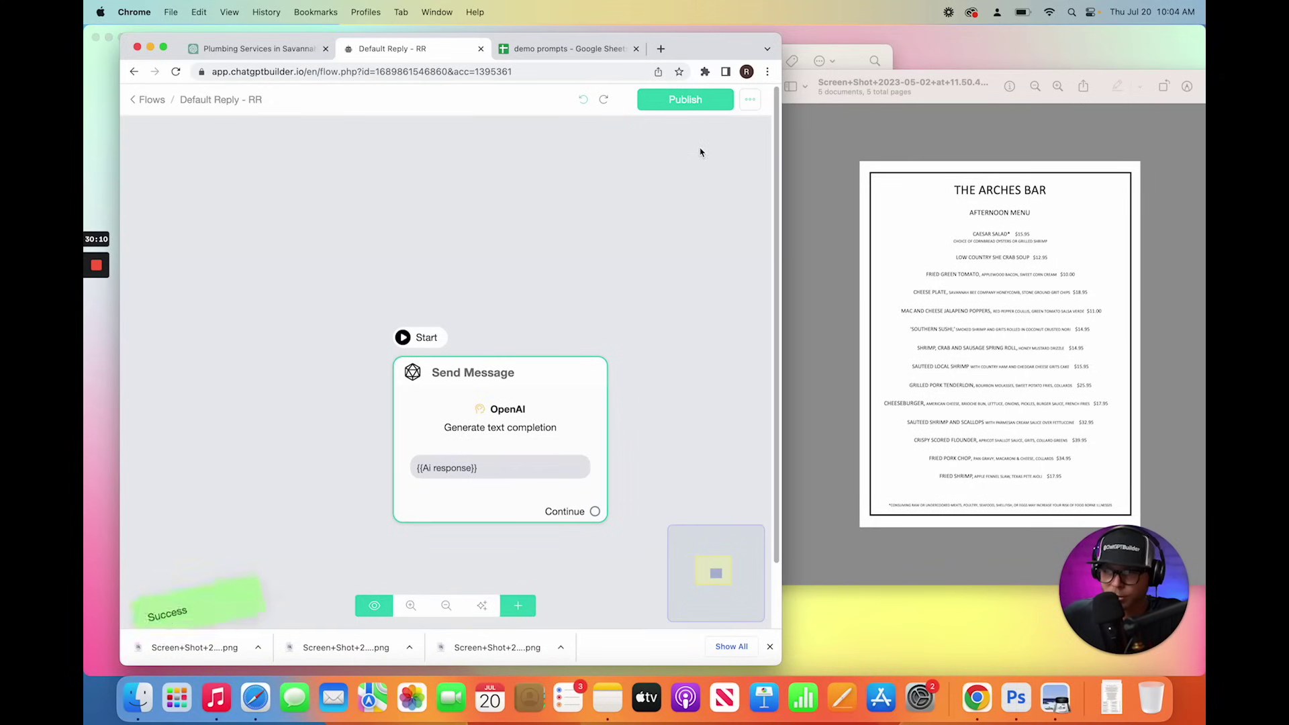
pyautogui.click(752, 106)
pyautogui.click(689, 154)
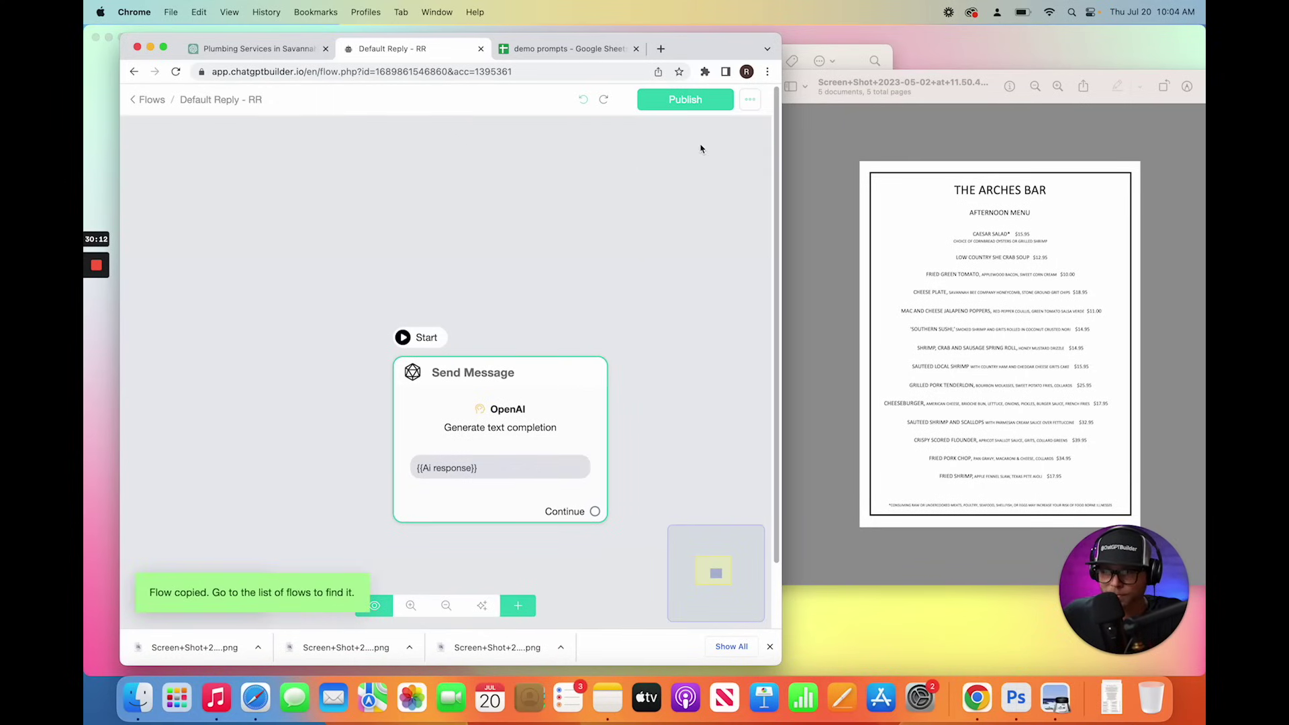
pyautogui.click(148, 102)
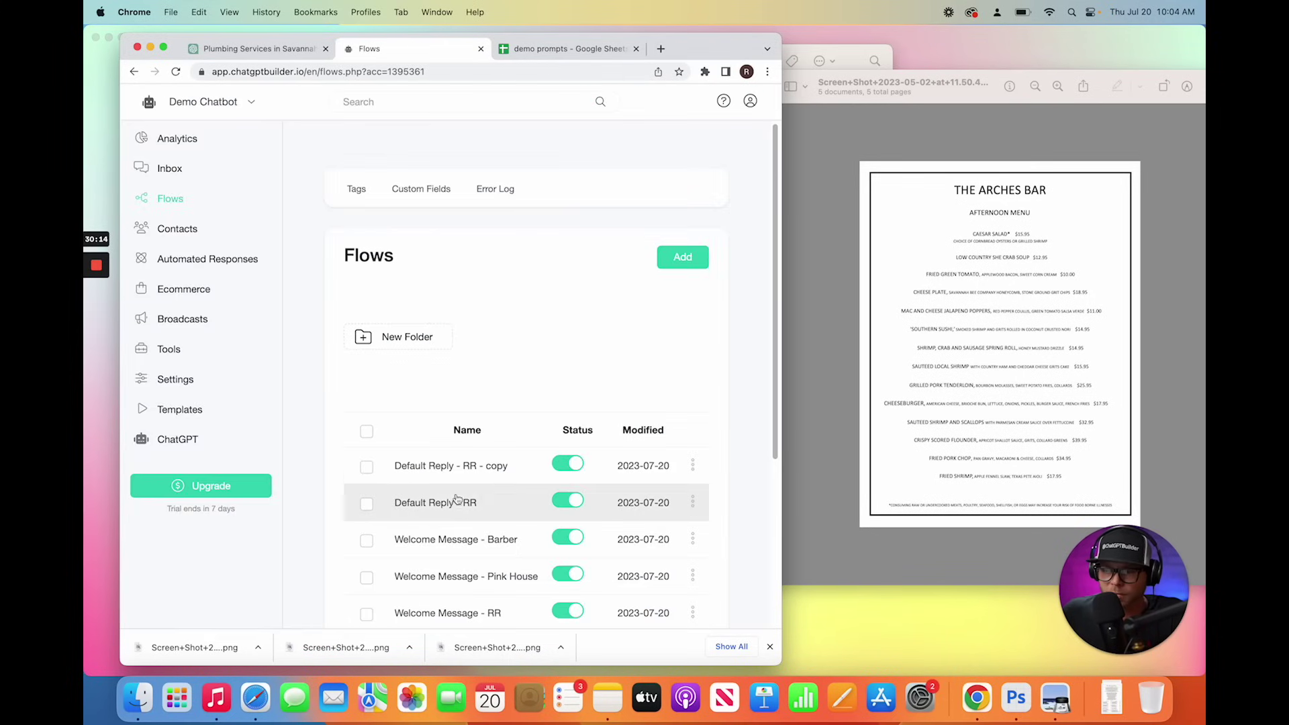
pyautogui.click(693, 470)
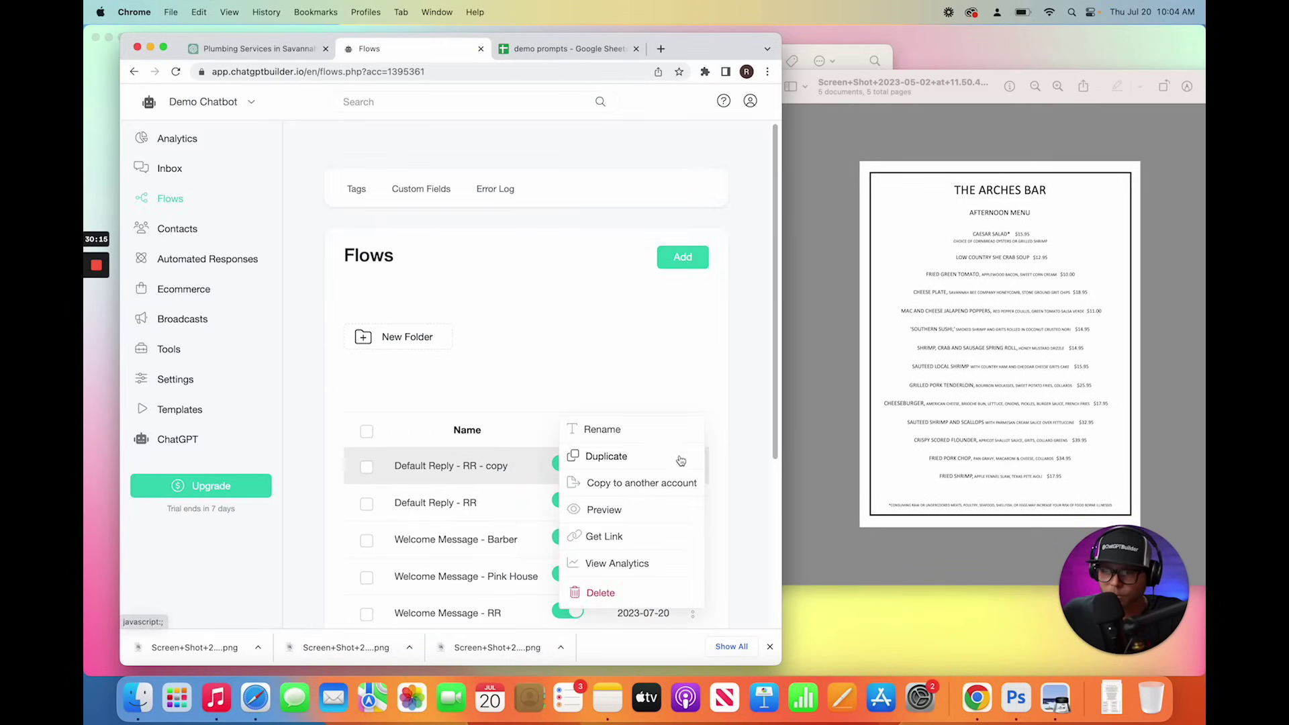
pyautogui.click(648, 431)
pyautogui.write('Pink ')
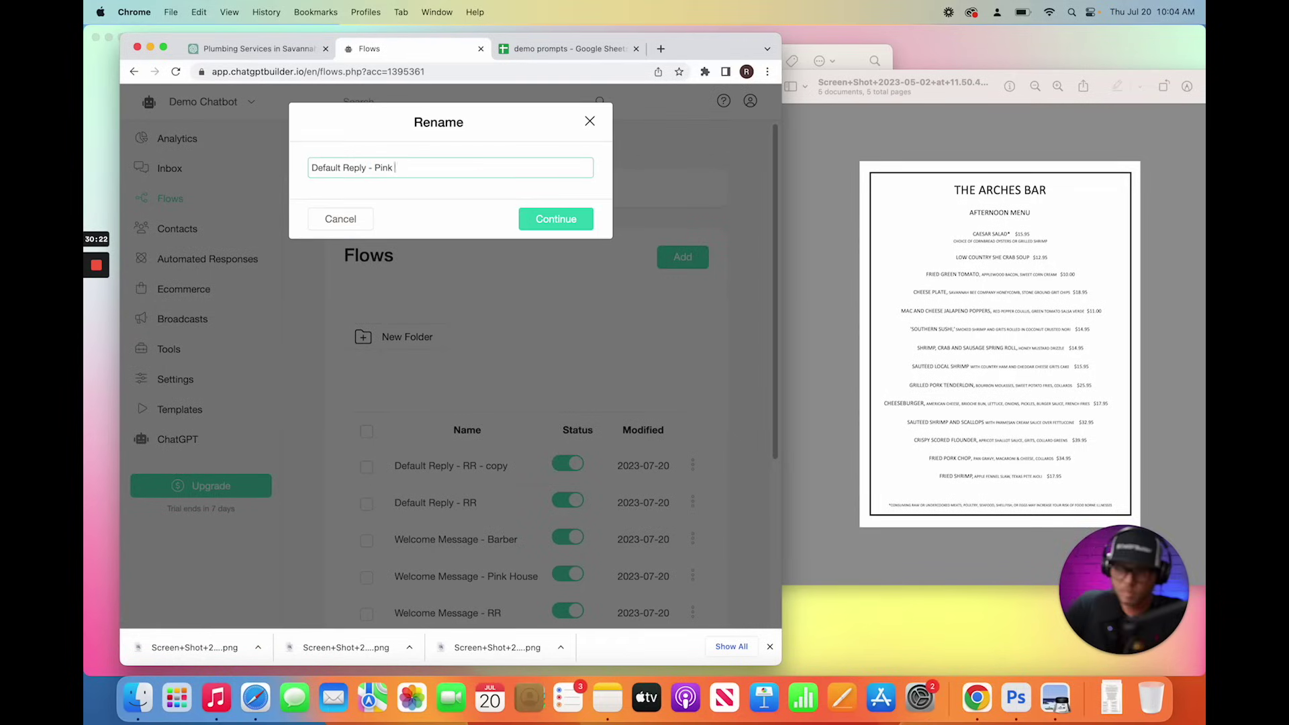
pyautogui.write('house')
pyautogui.press('Return')
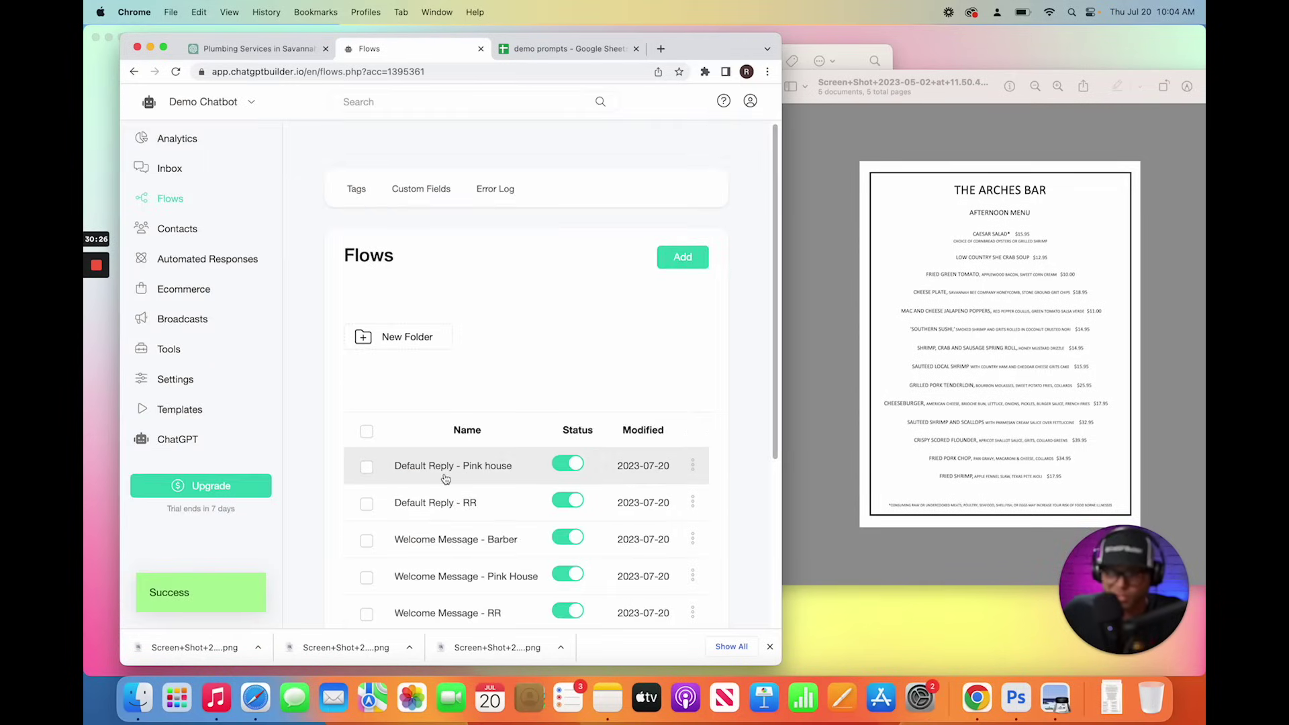
# Step: Open the Pink house flow and copy The Olde Pink House details from cell B3
pyautogui.click(484, 465)
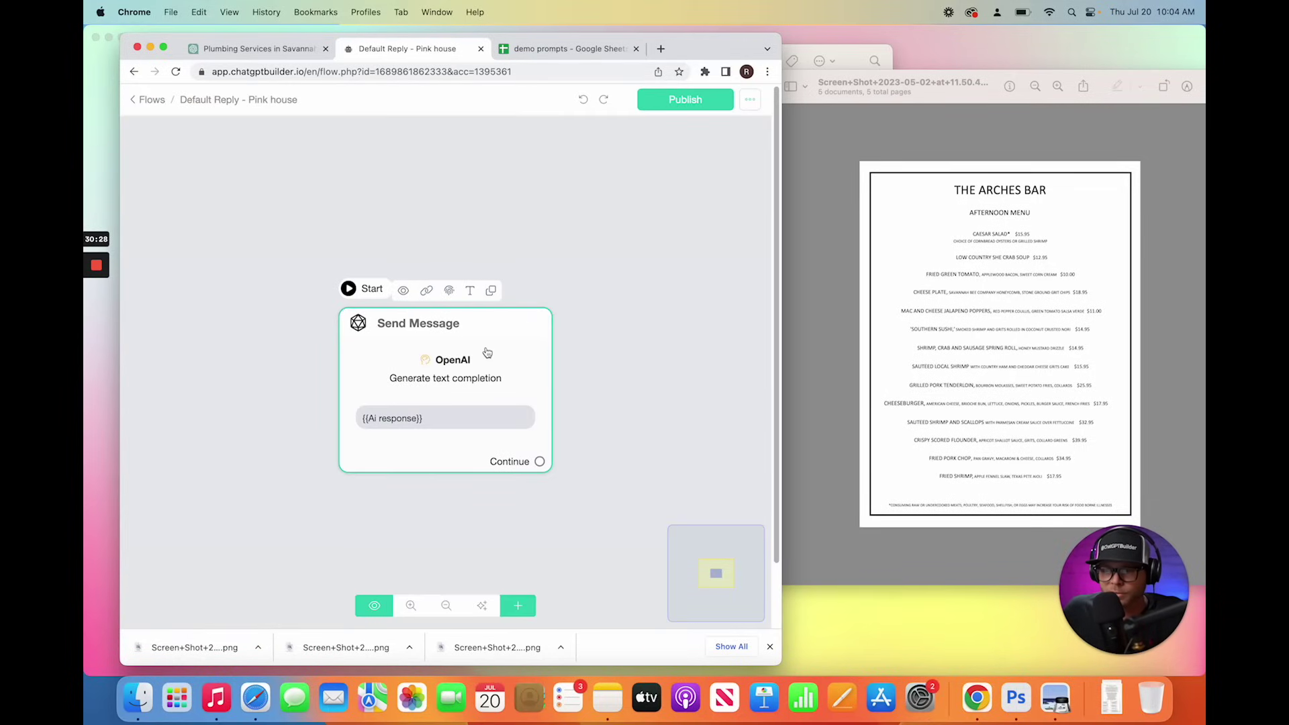
pyautogui.click(485, 349)
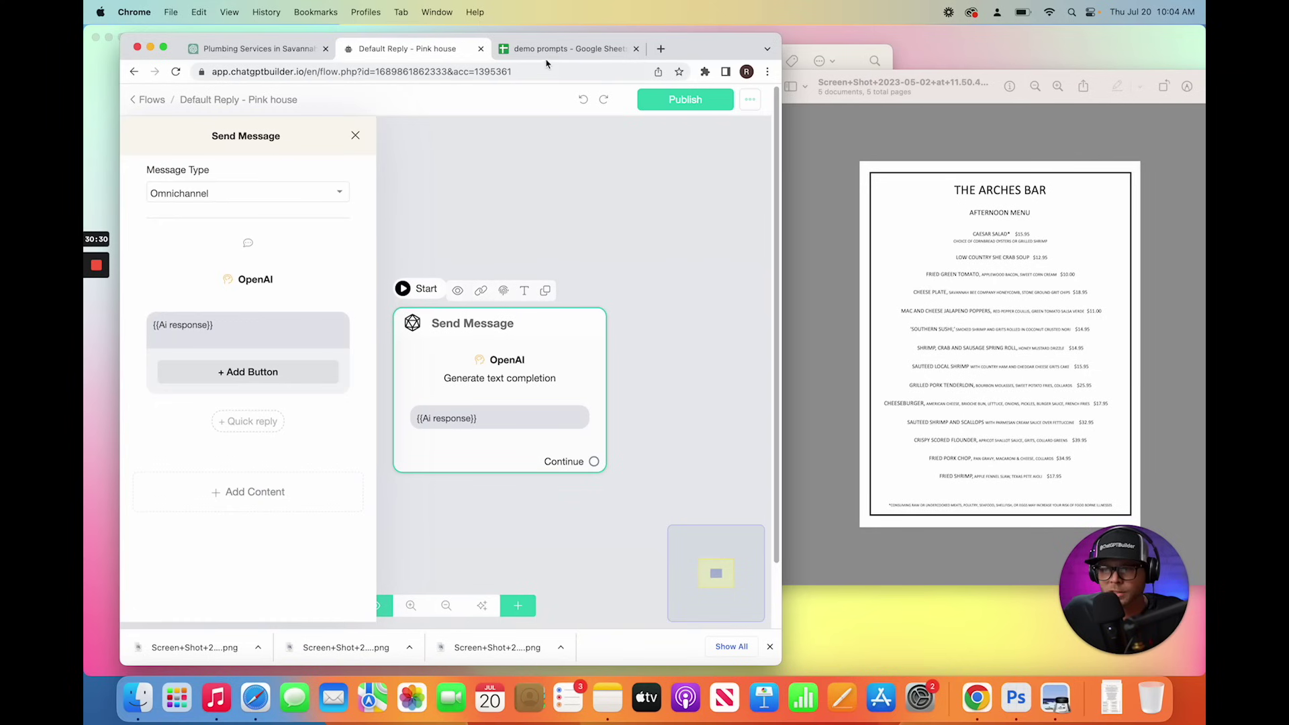
pyautogui.click(551, 49)
pyautogui.click(495, 71)
pyautogui.click(319, 367)
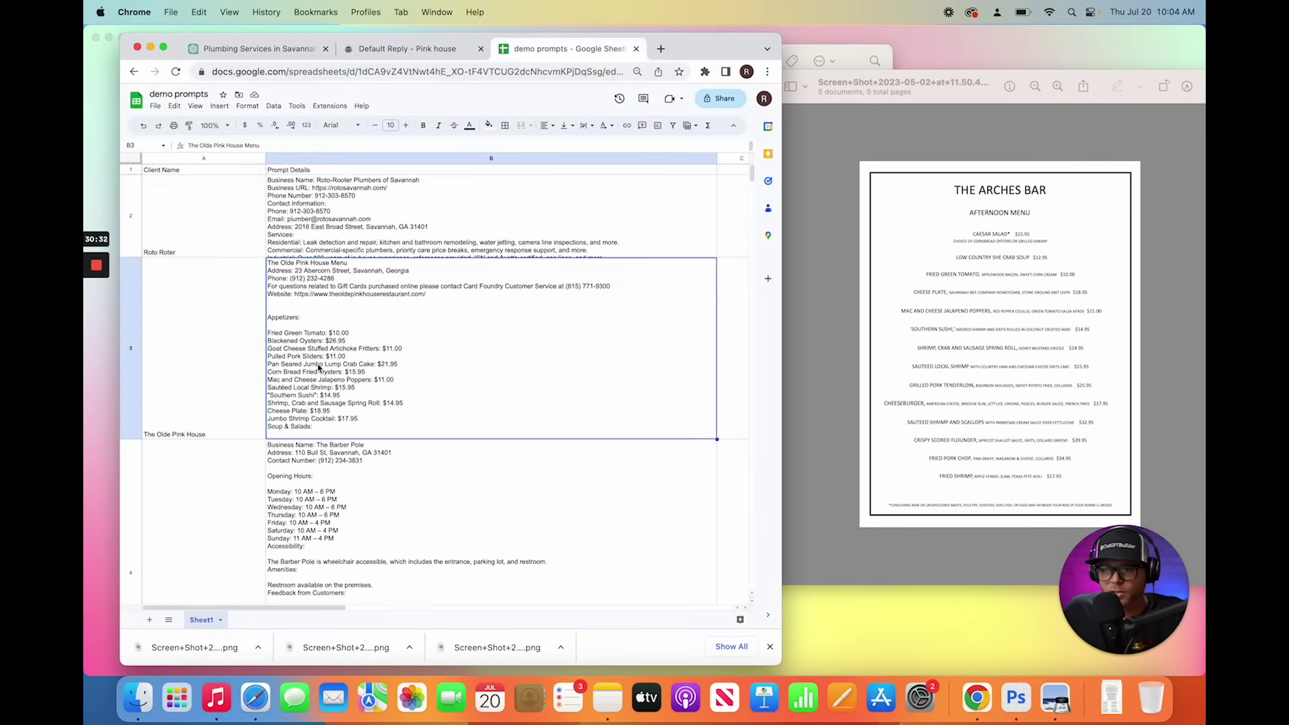
pyautogui.hotkey('ctrl', 'c')
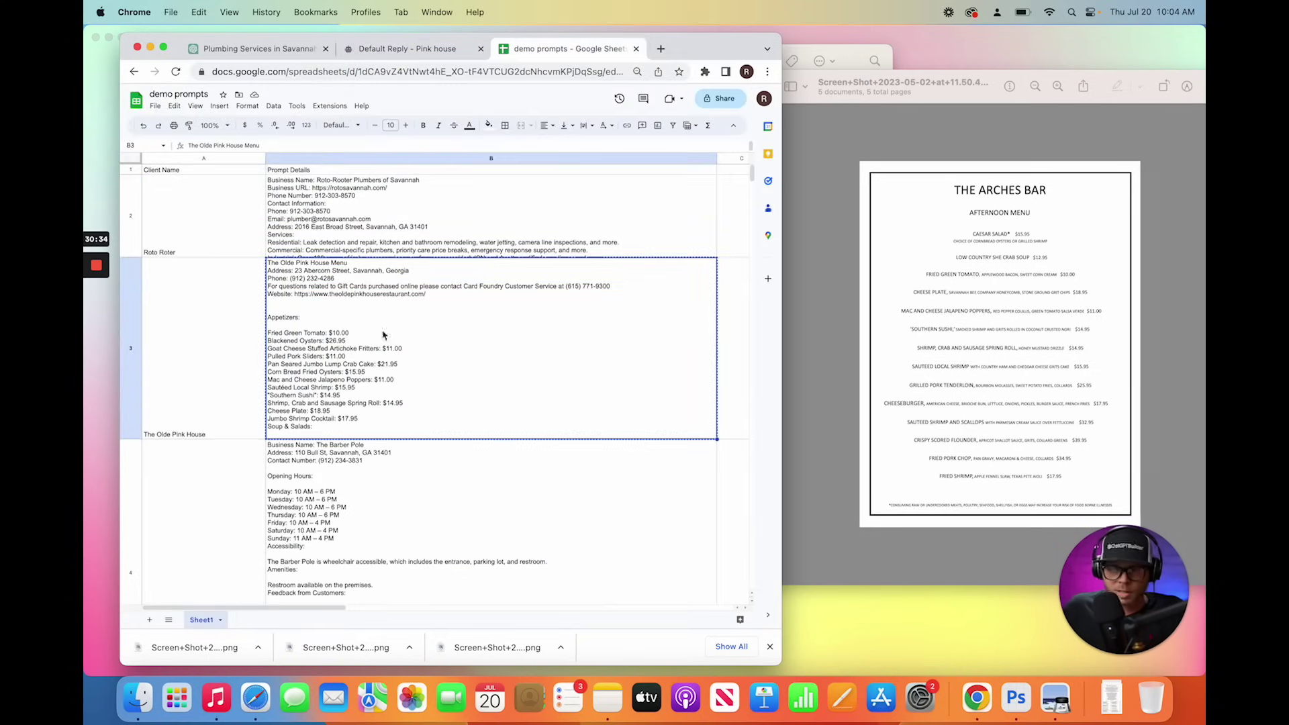
pyautogui.click(424, 50)
# Step: Replace the Business Information with The Olde Pink House details, removing the stray quote and 'Menu'
pyautogui.click(344, 280)
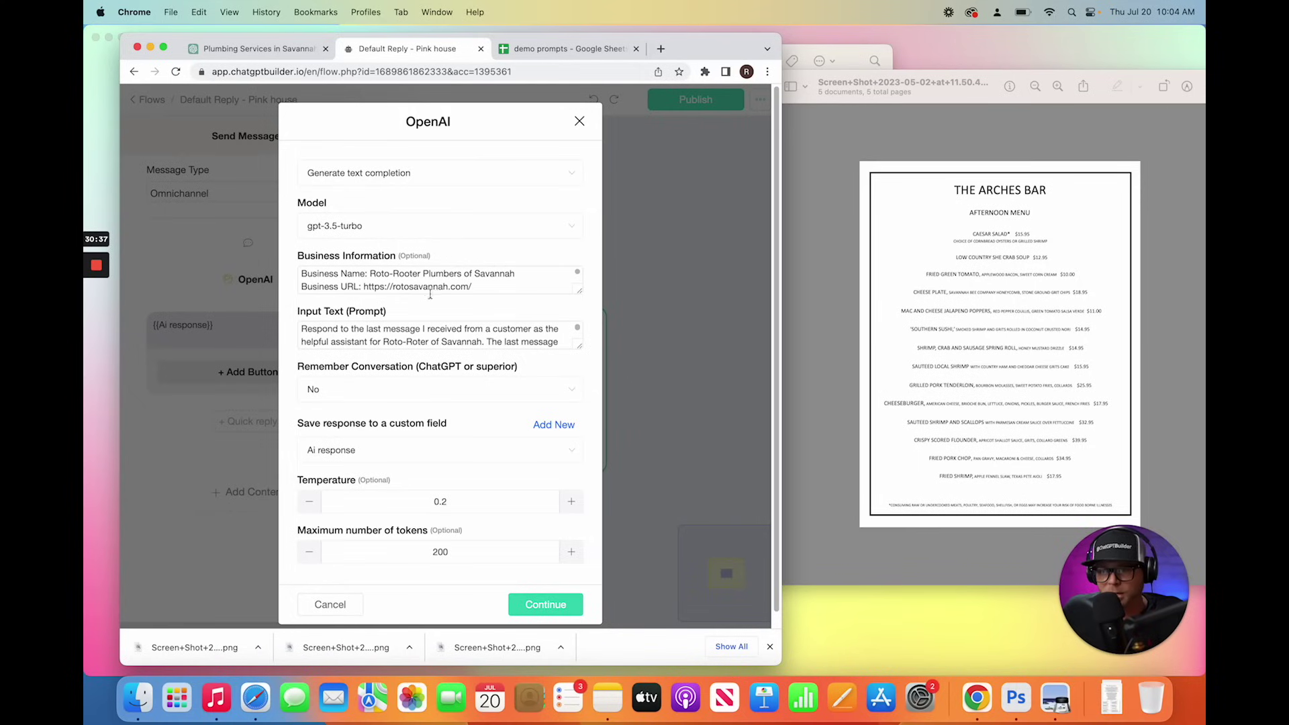
pyautogui.click(448, 280)
pyautogui.press('super+a')
pyautogui.press('BackSpace')
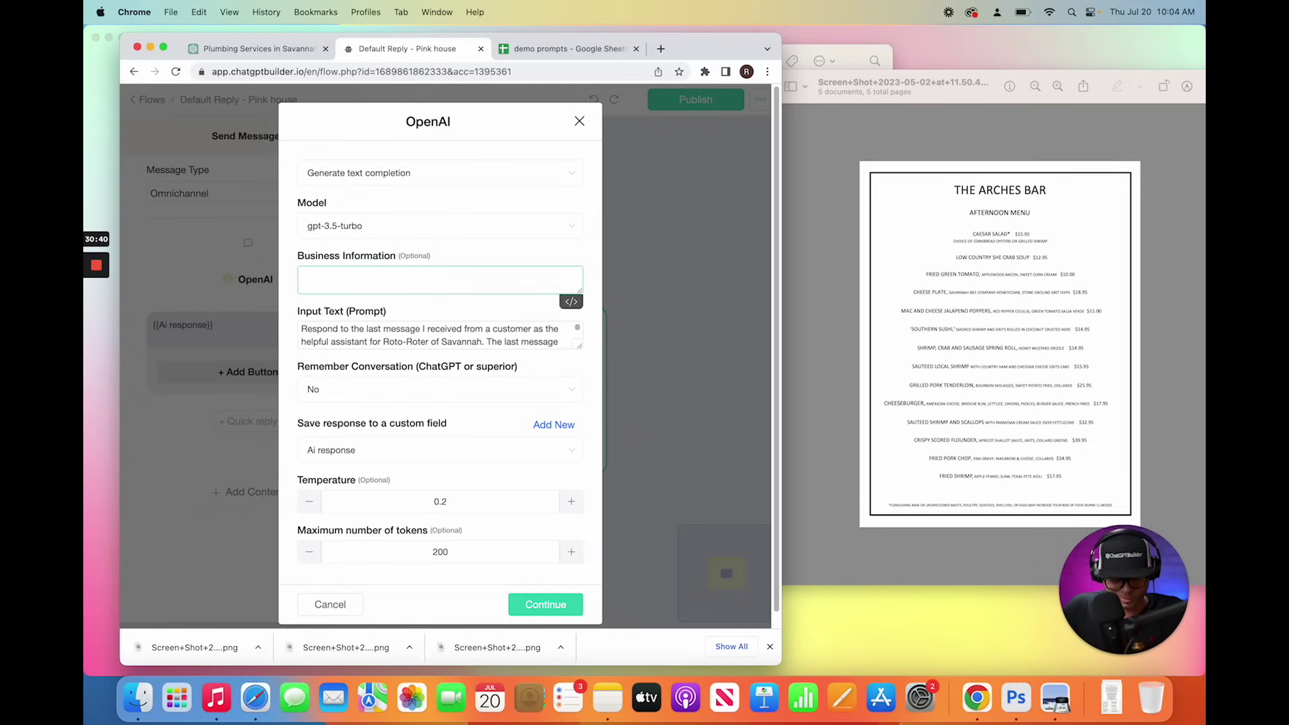
pyautogui.press('super+v')
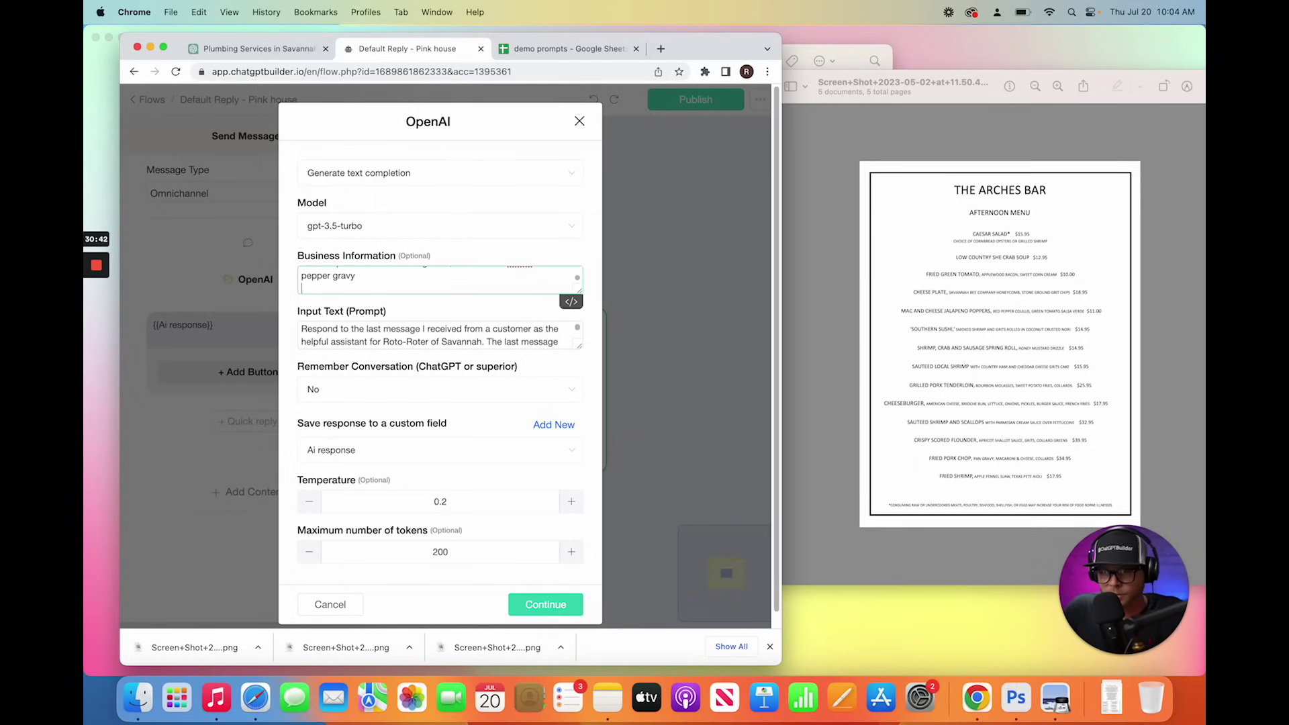
pyautogui.press('BackSpace')
pyautogui.moveTo(579, 291); pyautogui.dragTo(579, 378)
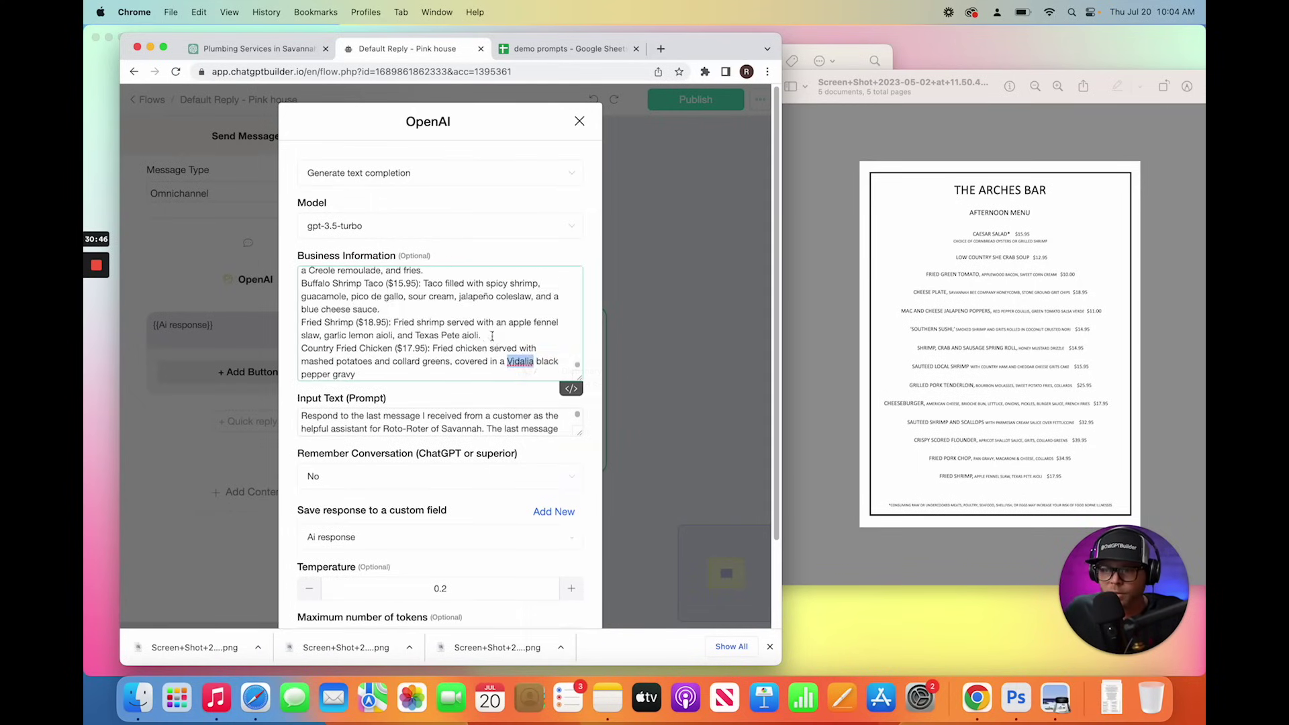
pyautogui.scroll(10, 488, 336)
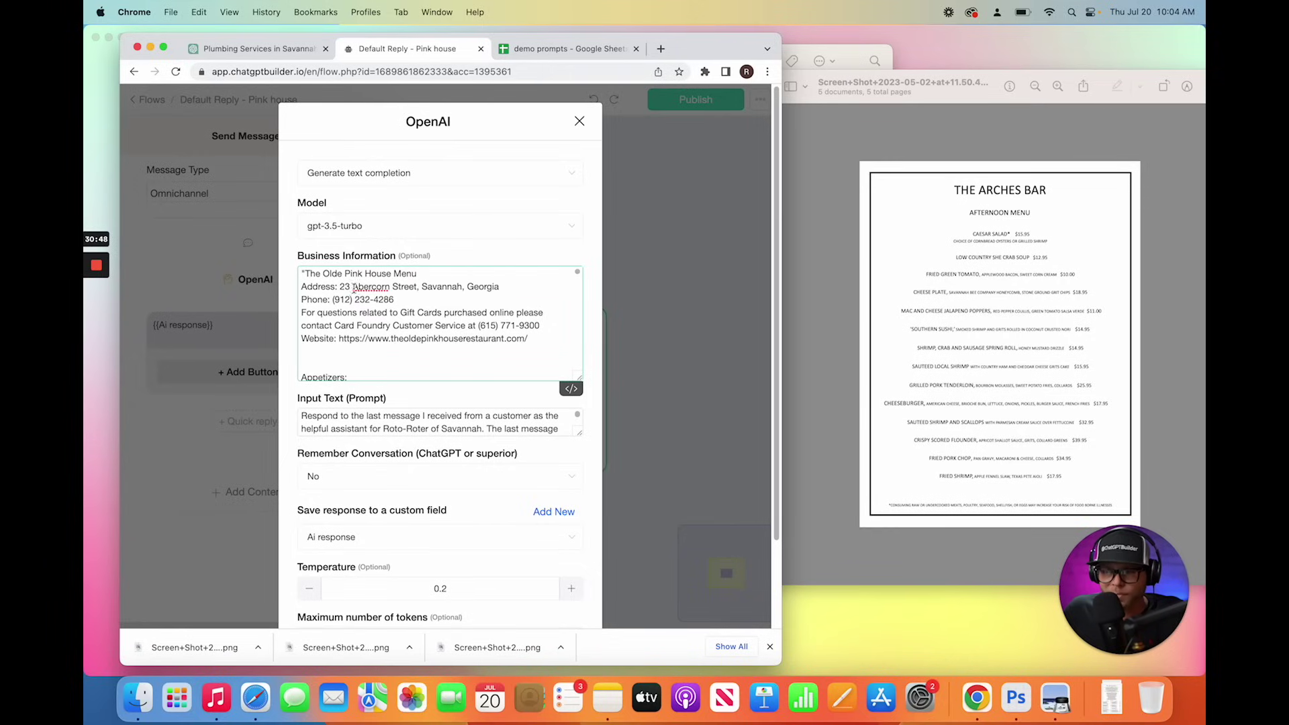
pyautogui.click(306, 273)
pyautogui.press('BackSpace')
pyautogui.click(423, 274)
pyautogui.press('BackSpace')
pyautogui.press('BackSpace')
pyautogui.press('BackSpace')
pyautogui.press('BackSpace')
pyautogui.press('BackSpace')
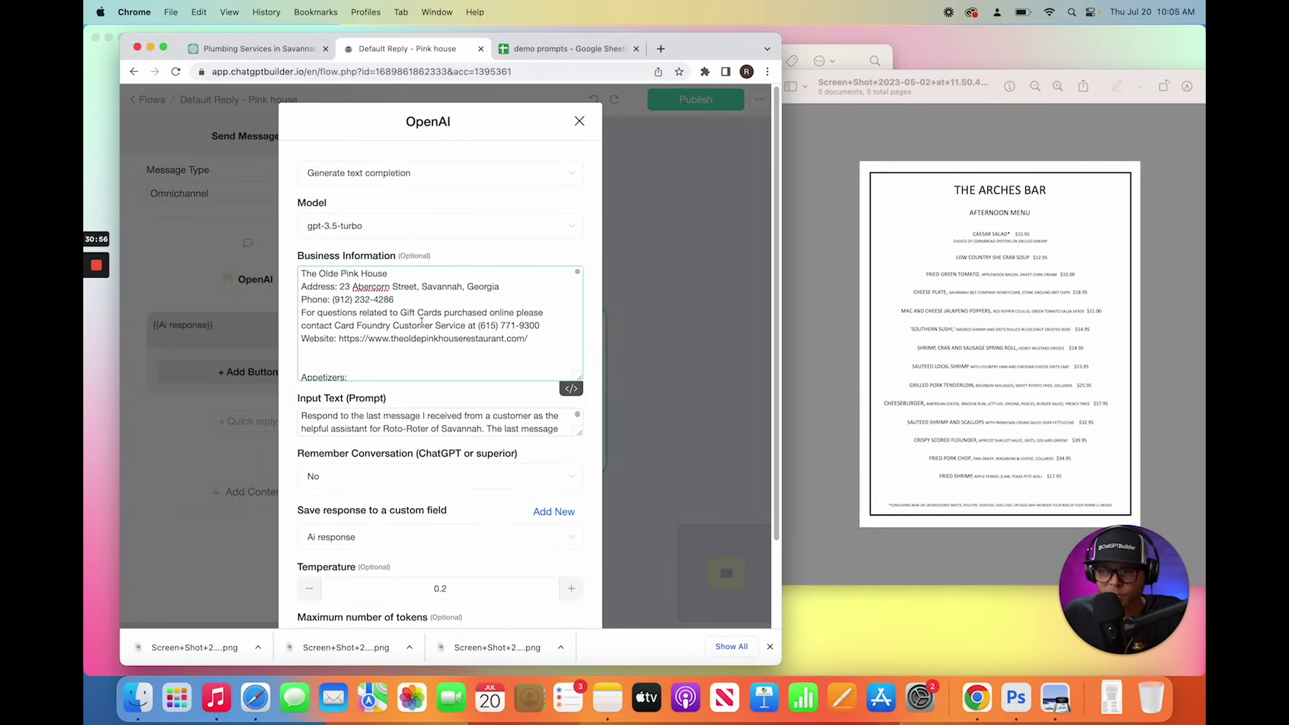
# Step: Change 'Roto-Roter of Savannah' to 'the Old Pink House' in the prompt and save
pyautogui.scroll(-2, 399, 351)
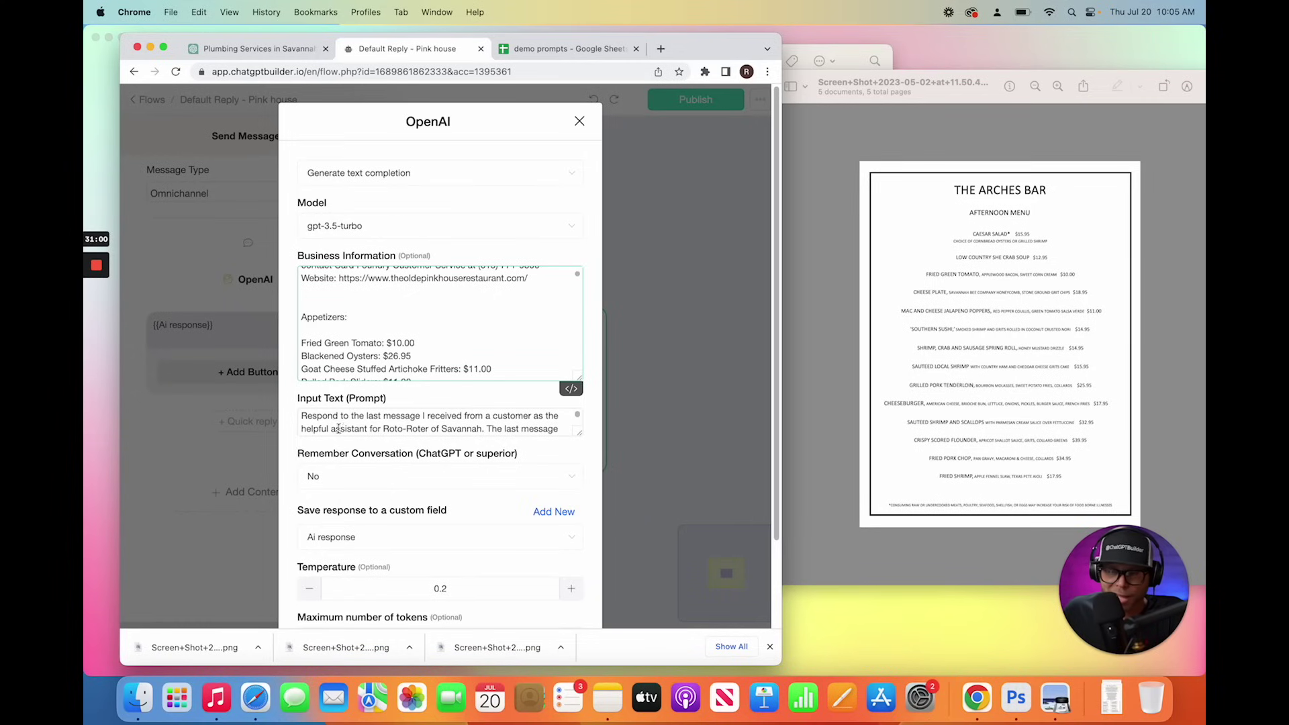
pyautogui.moveTo(382, 428); pyautogui.dragTo(483, 427)
pyautogui.write('the Old Pink House')
pyautogui.moveTo(578, 433); pyautogui.dragTo(575, 554)
pyautogui.scroll(-5, 517, 476)
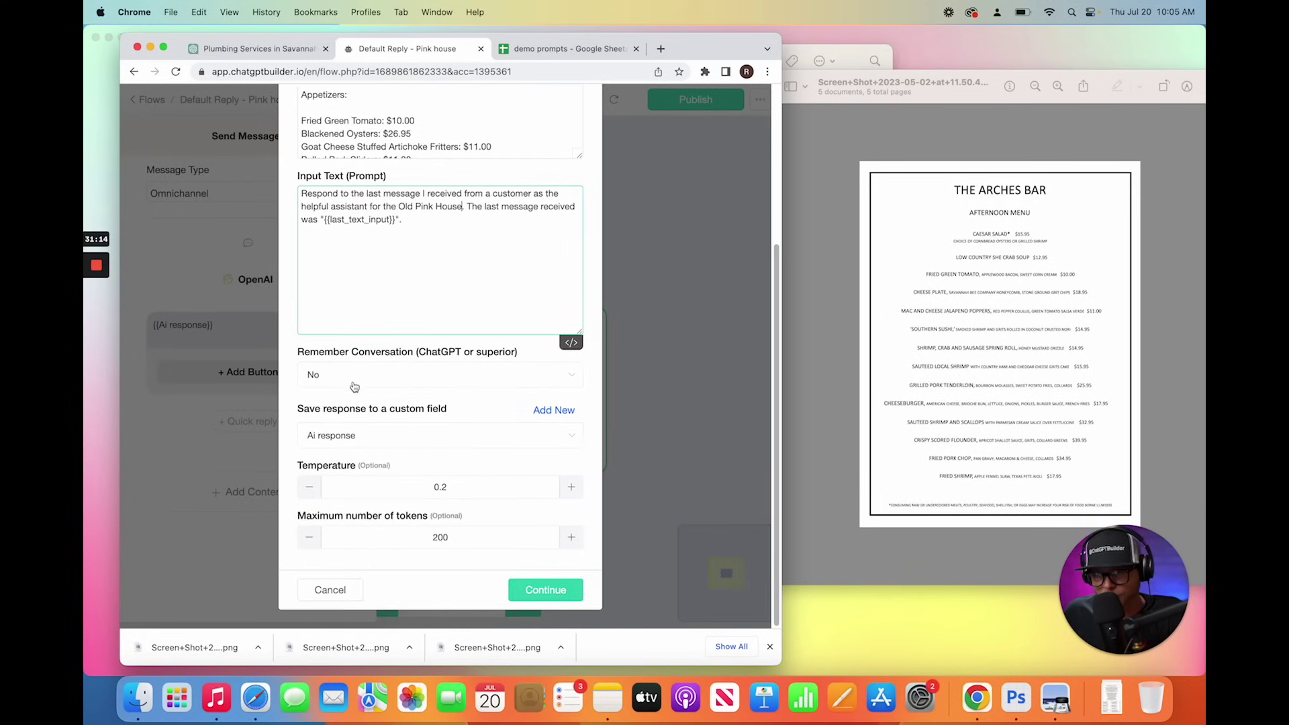
pyautogui.click(555, 597)
# Step: Publish the Pink house flow, duplicate it, and rename the copy Default Reply - Barbershop
pyautogui.click(675, 441)
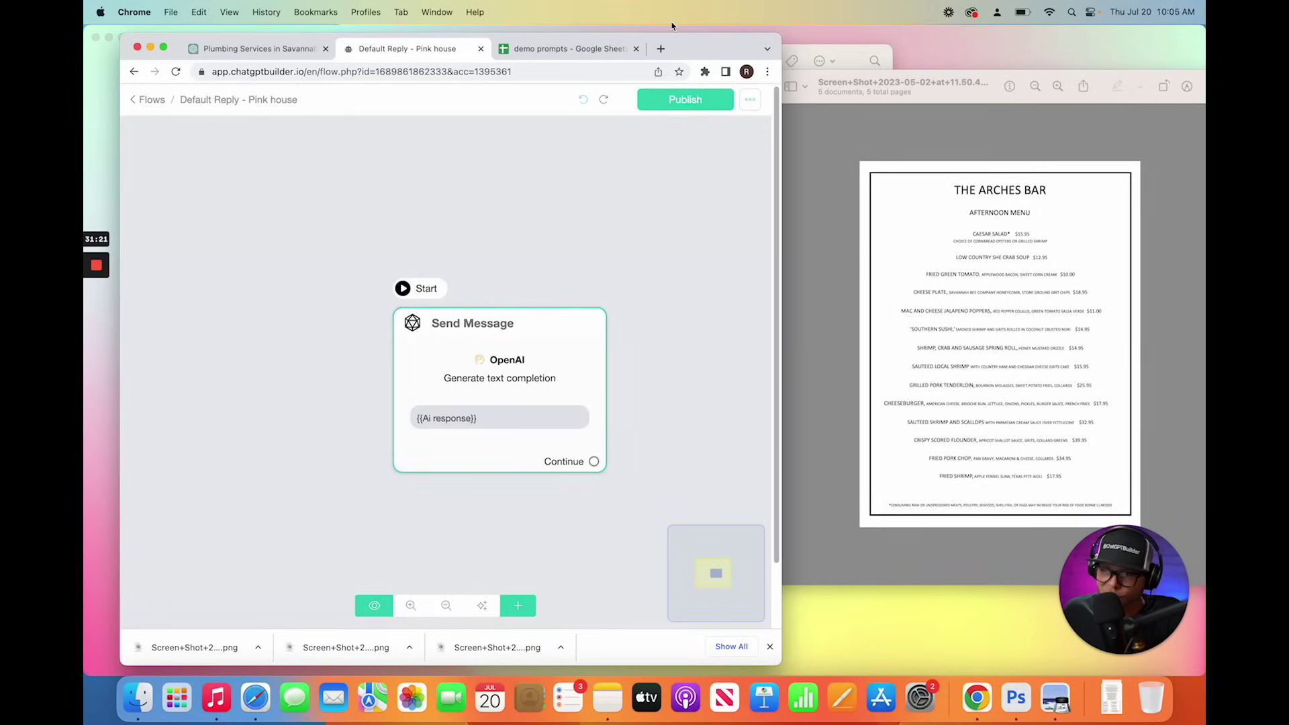
pyautogui.click(697, 98)
pyautogui.click(752, 100)
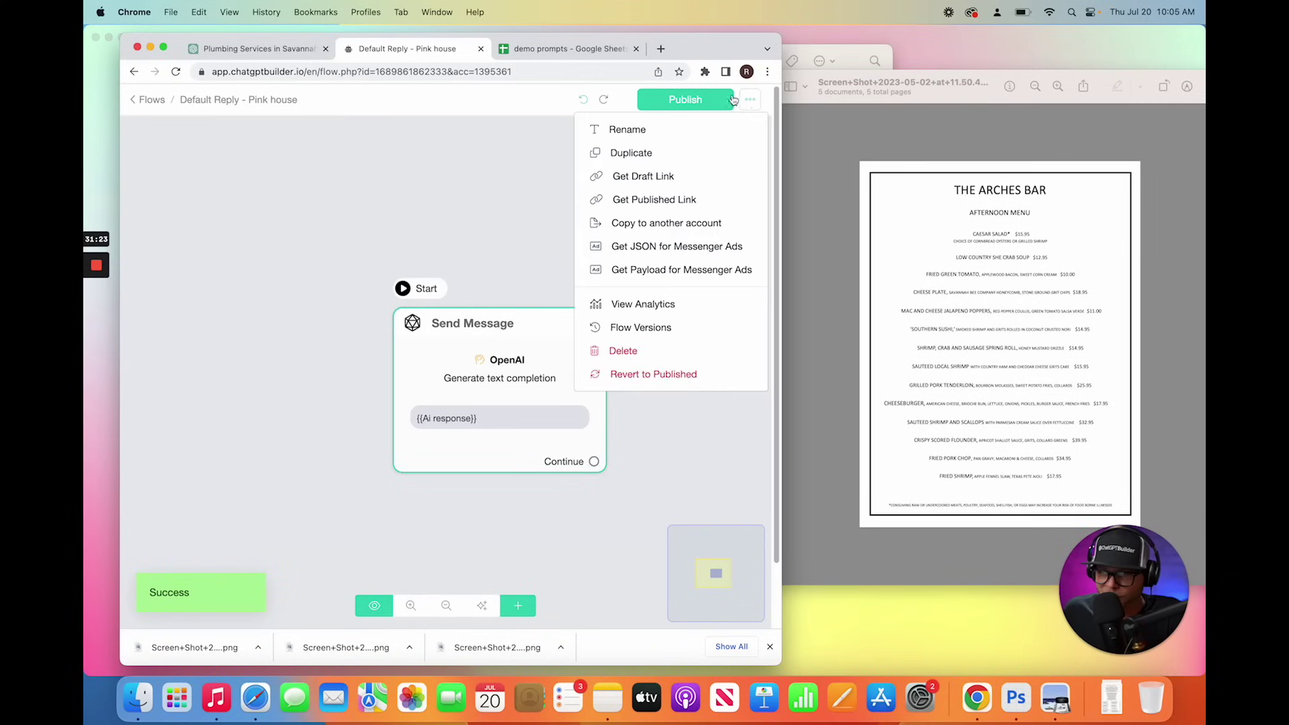
pyautogui.click(691, 153)
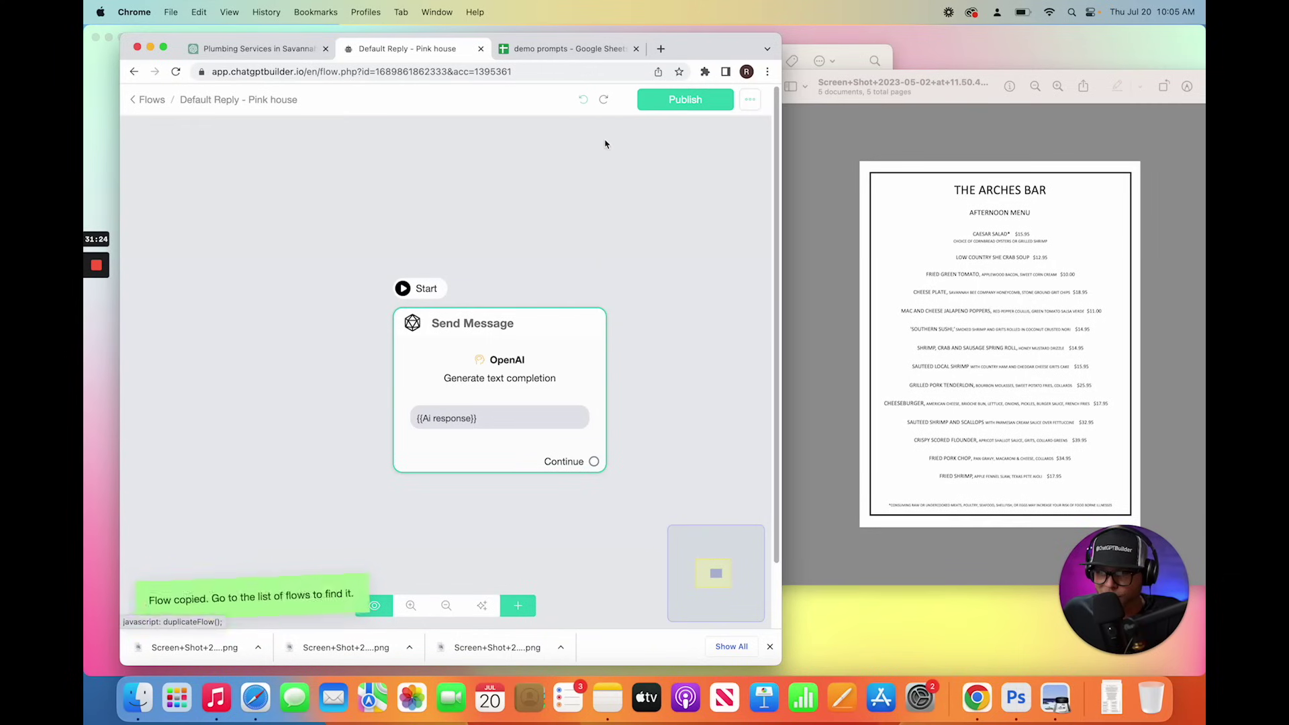
pyautogui.click(160, 103)
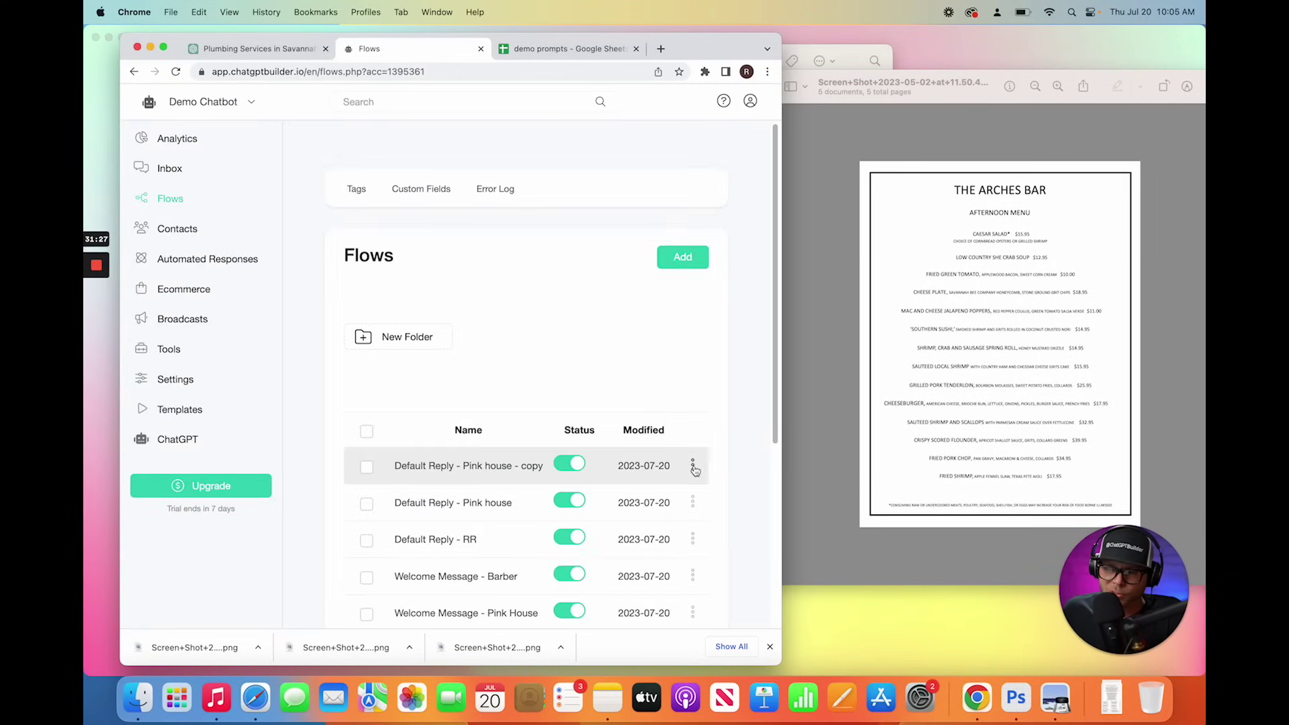
pyautogui.click(693, 466)
pyautogui.click(618, 430)
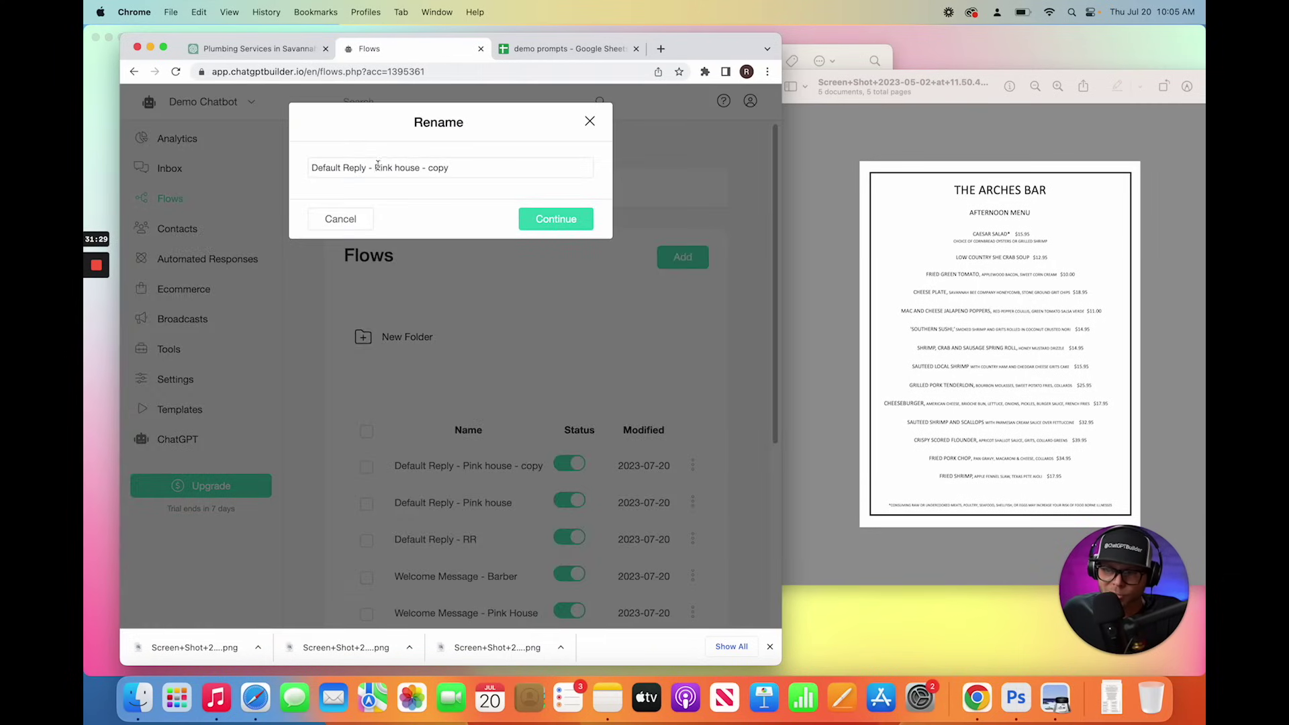
pyautogui.moveTo(376, 168); pyautogui.dragTo(578, 170)
pyautogui.write('Barber')
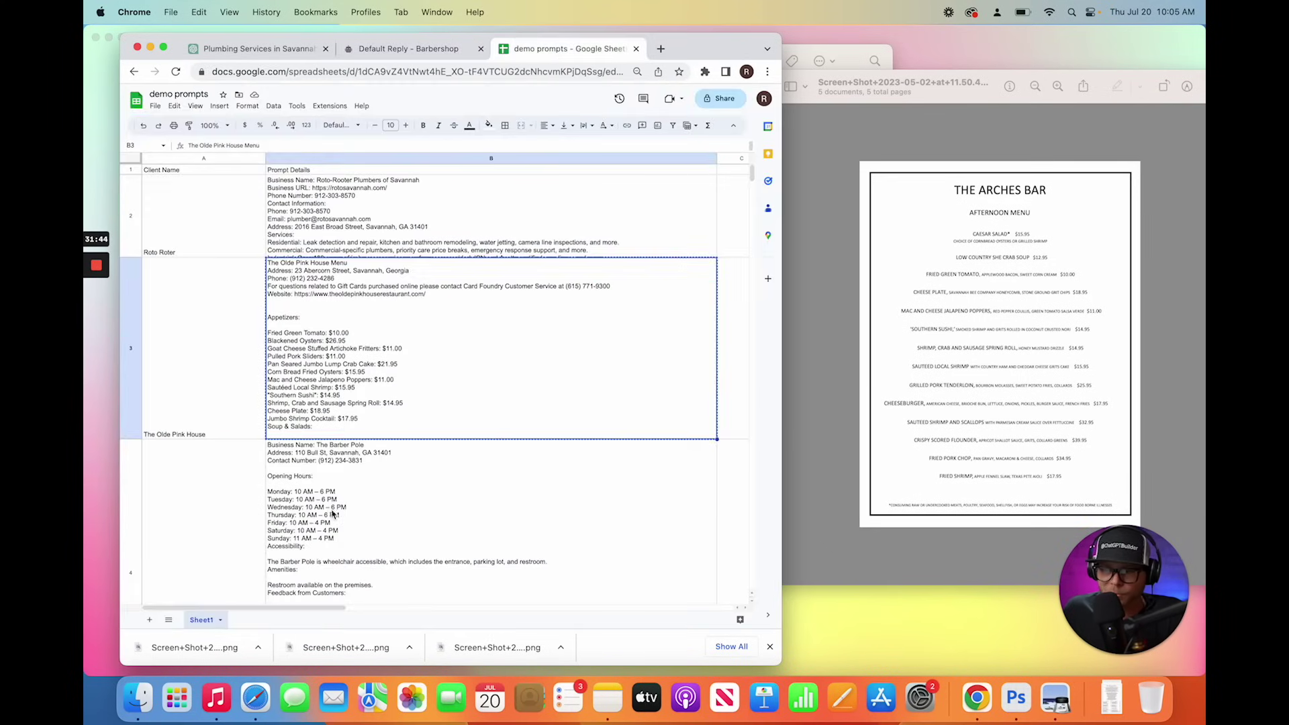
# Step: Paste The Barber Pole details into Business Information and replace Old Pink House in the prompt
pyautogui.click(335, 514)
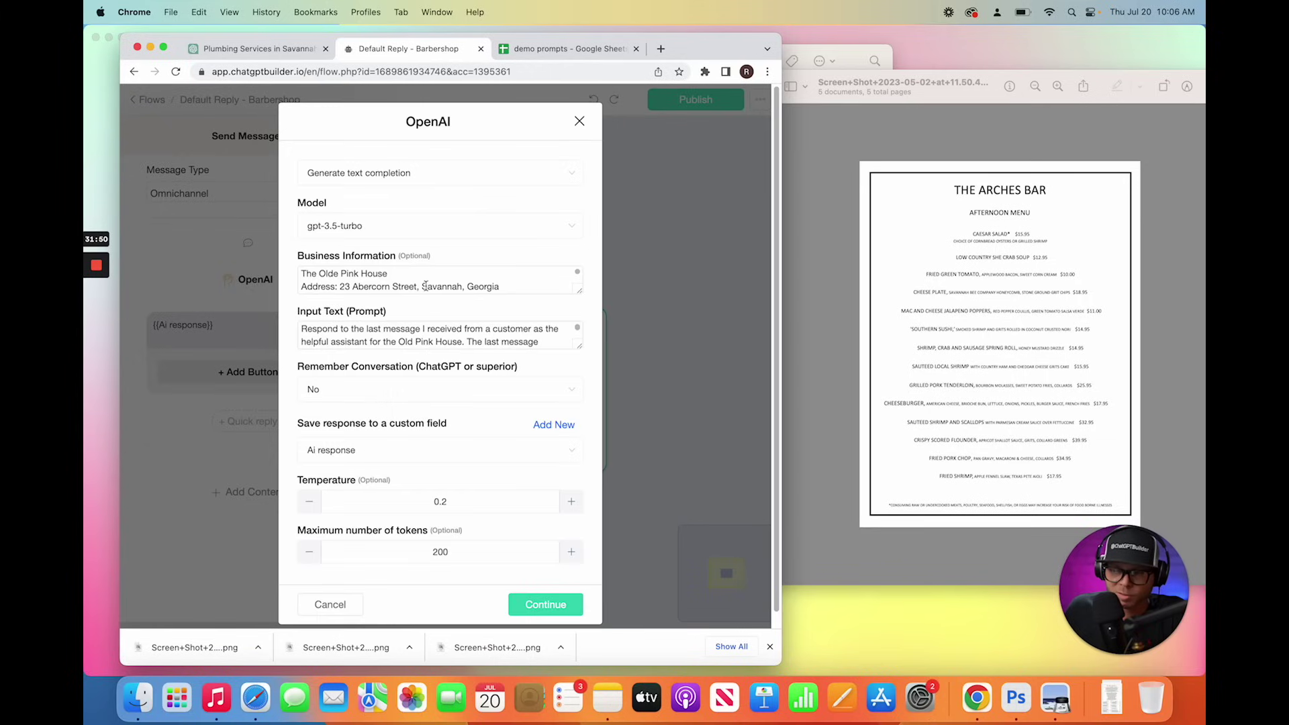
pyautogui.click(425, 286)
pyautogui.press('super+a')
pyautogui.press('super+v')
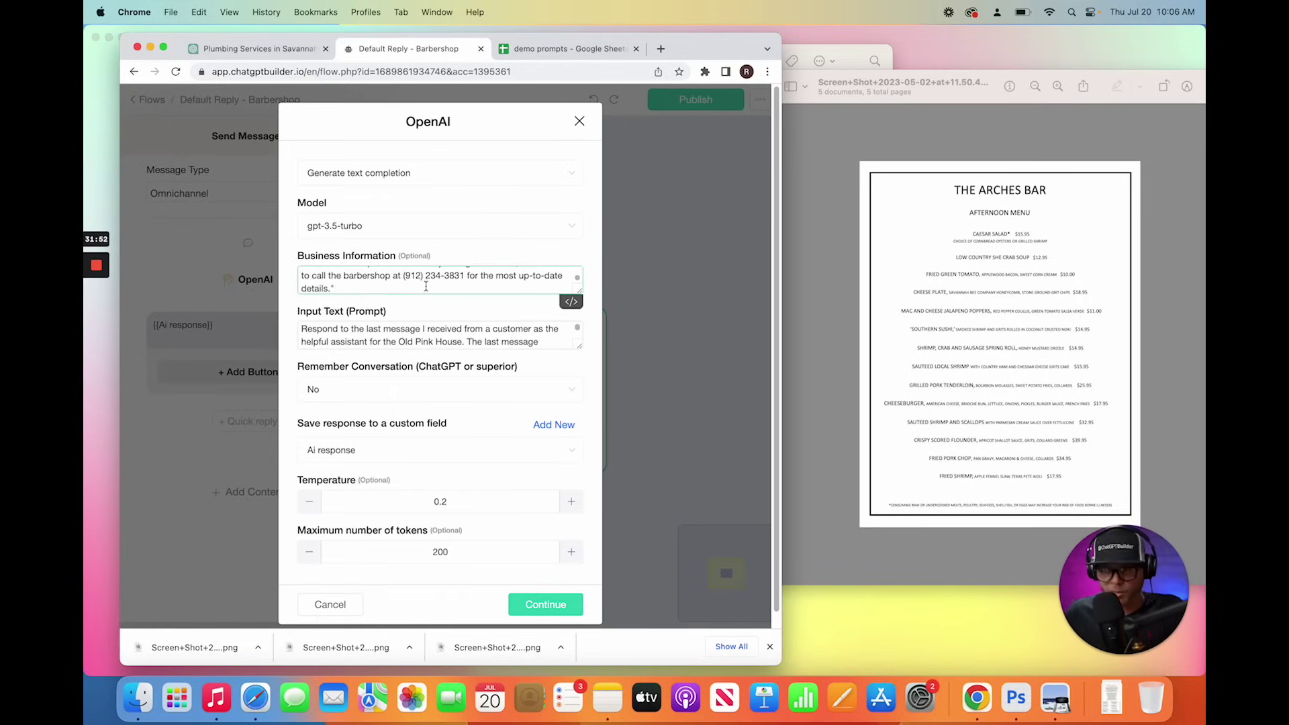
pyautogui.moveTo(401, 341); pyautogui.dragTo(464, 341)
pyautogui.press('super+v')
pyautogui.click(546, 605)
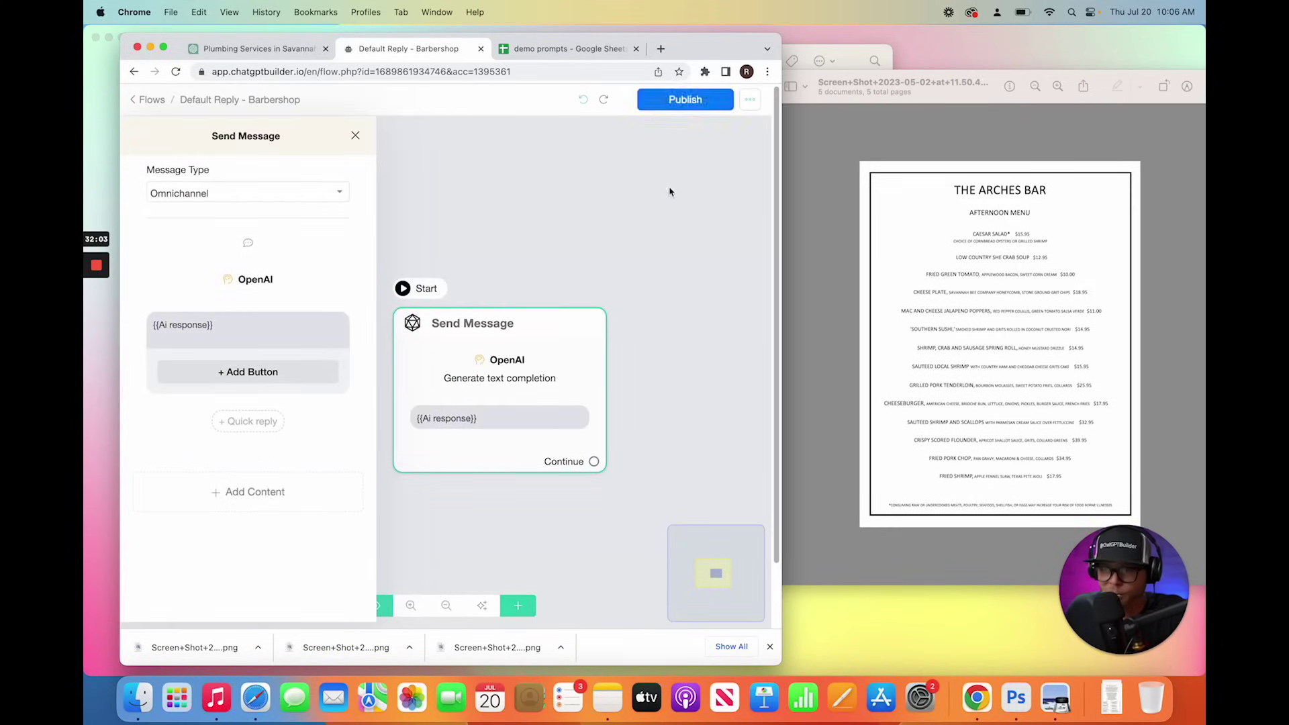
pyautogui.click(154, 101)
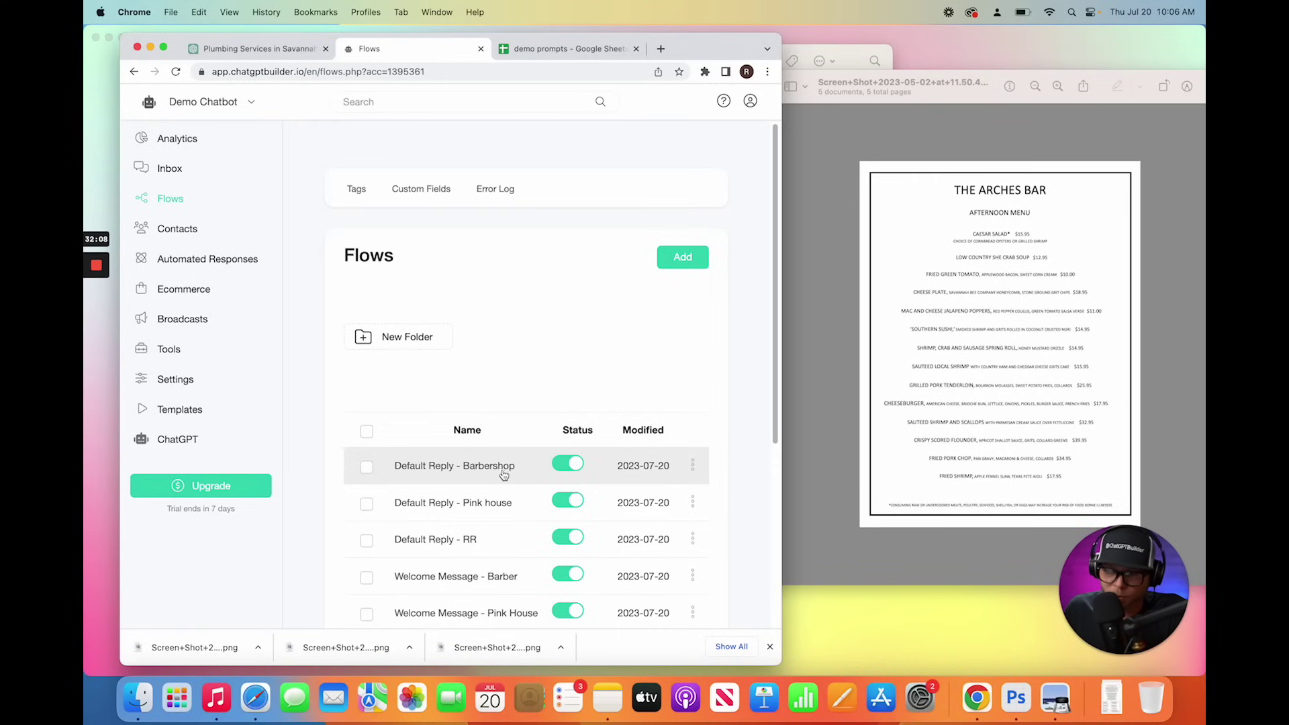
# Step: Add a new flow named 'Master Default Reply' from the Flows page
pyautogui.scroll(-2, 477, 539)
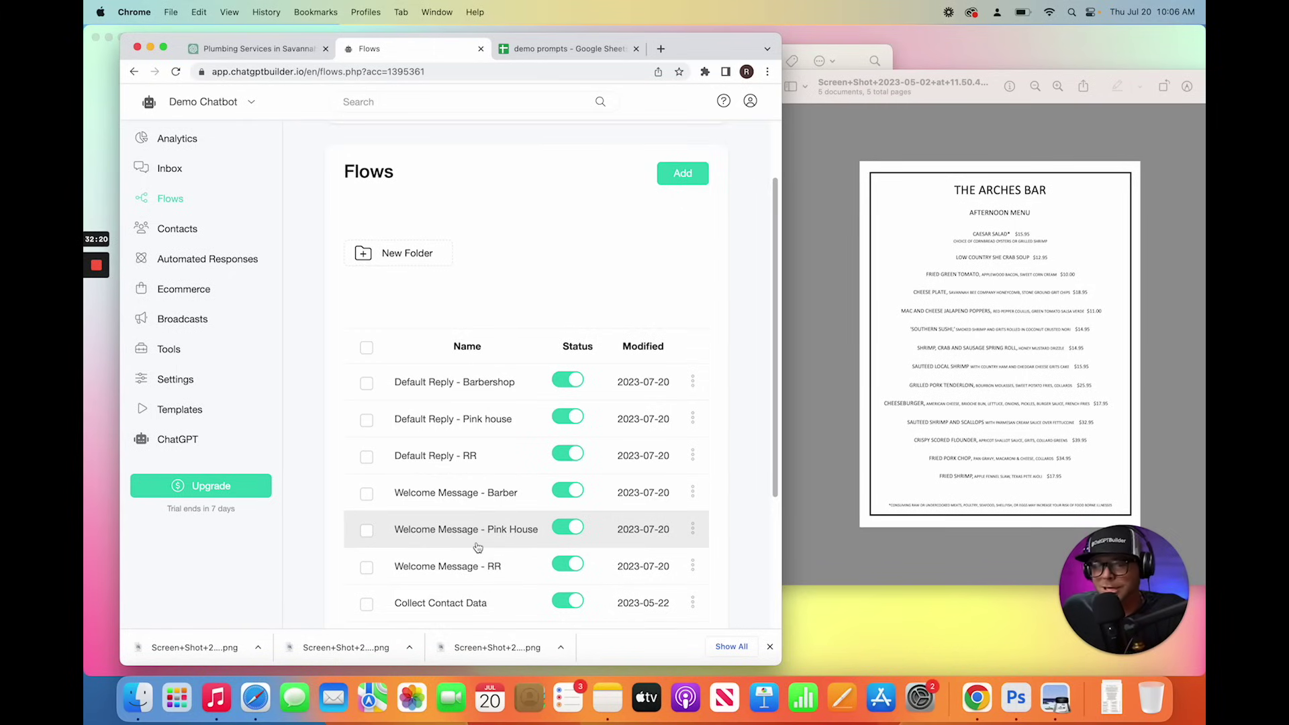
pyautogui.click(683, 176)
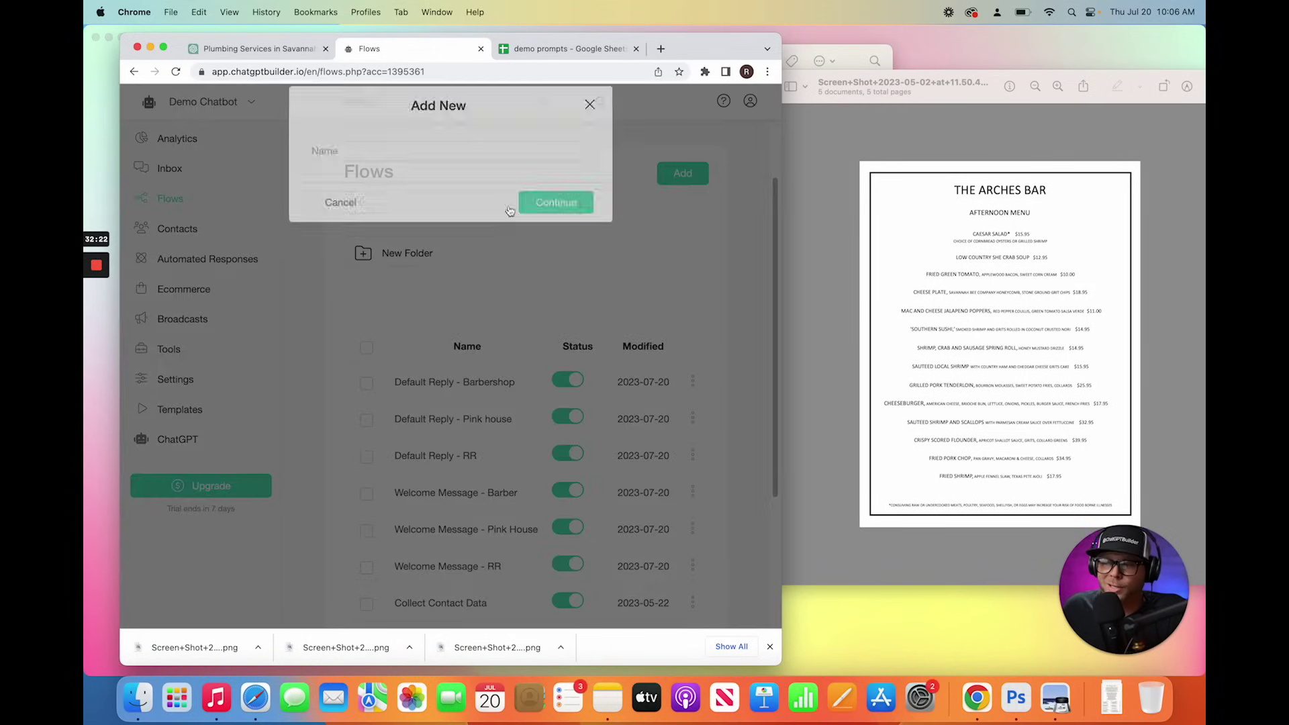
pyautogui.write('Master Default Reply')
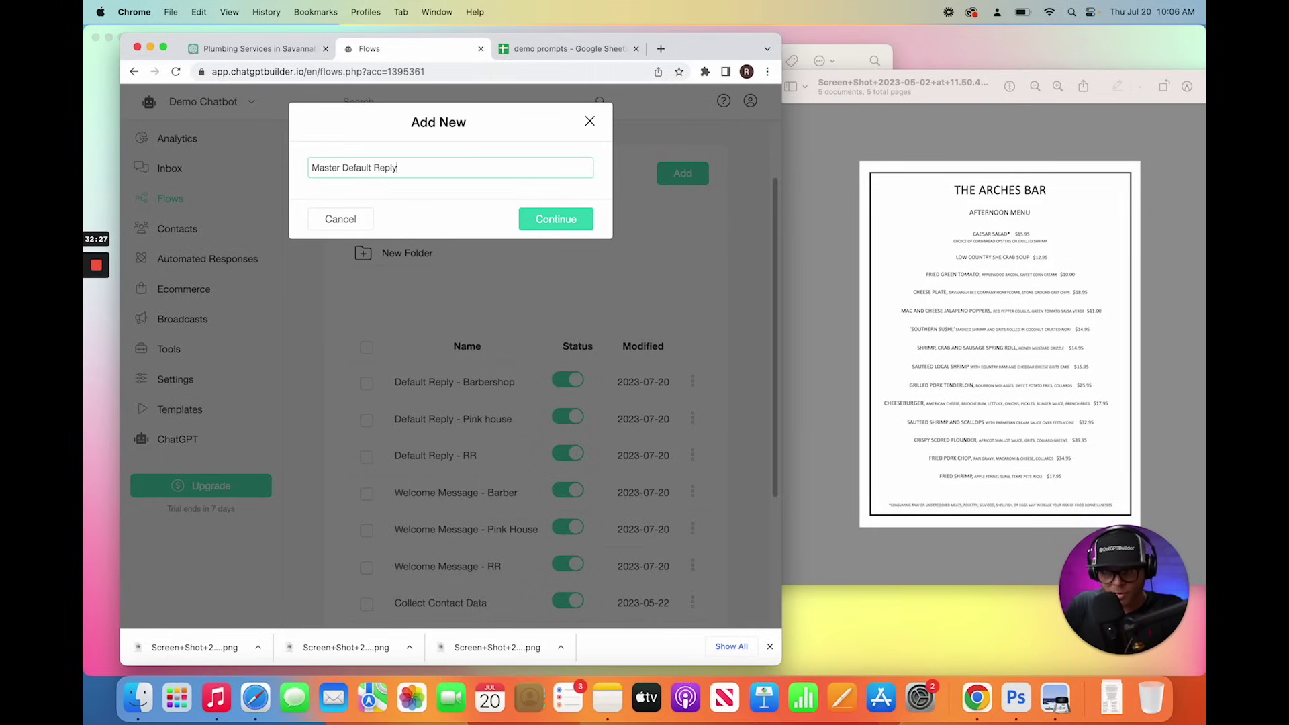
pyautogui.press('Return')
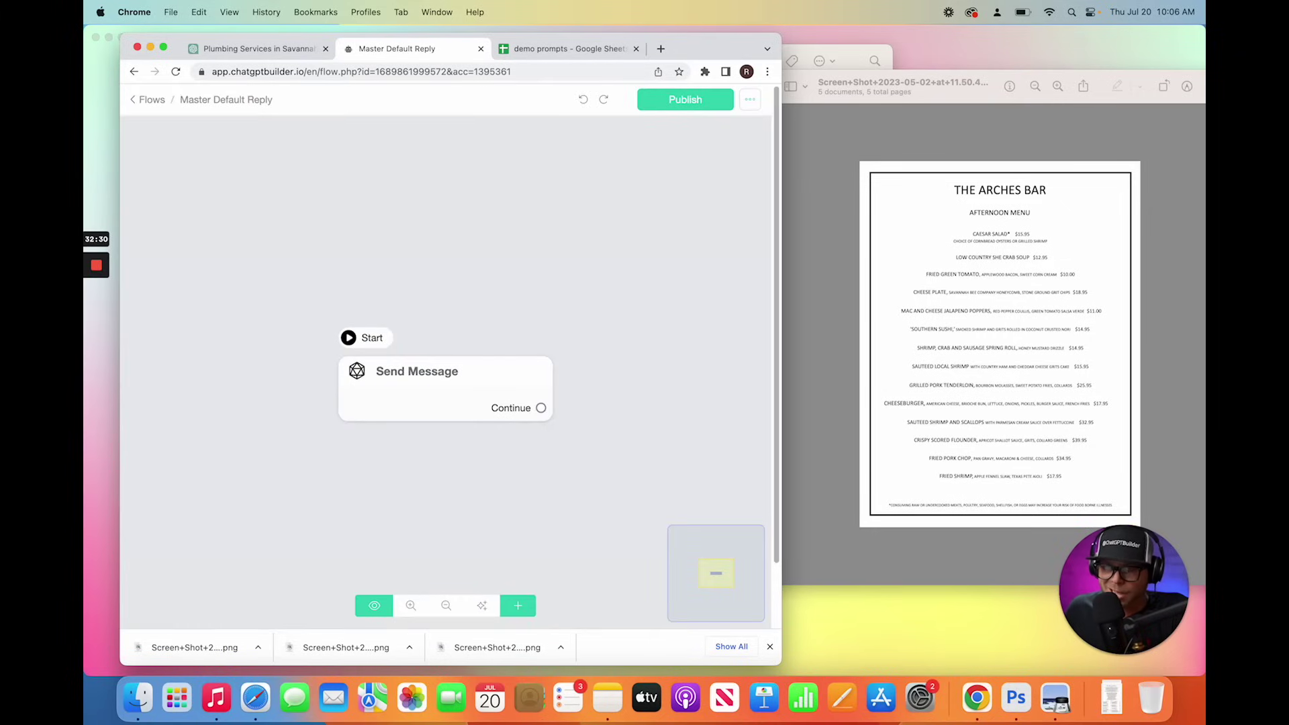
# Step: Add Condition #1 to the left of the Send Message step and set it as the starting step
pyautogui.click(518, 607)
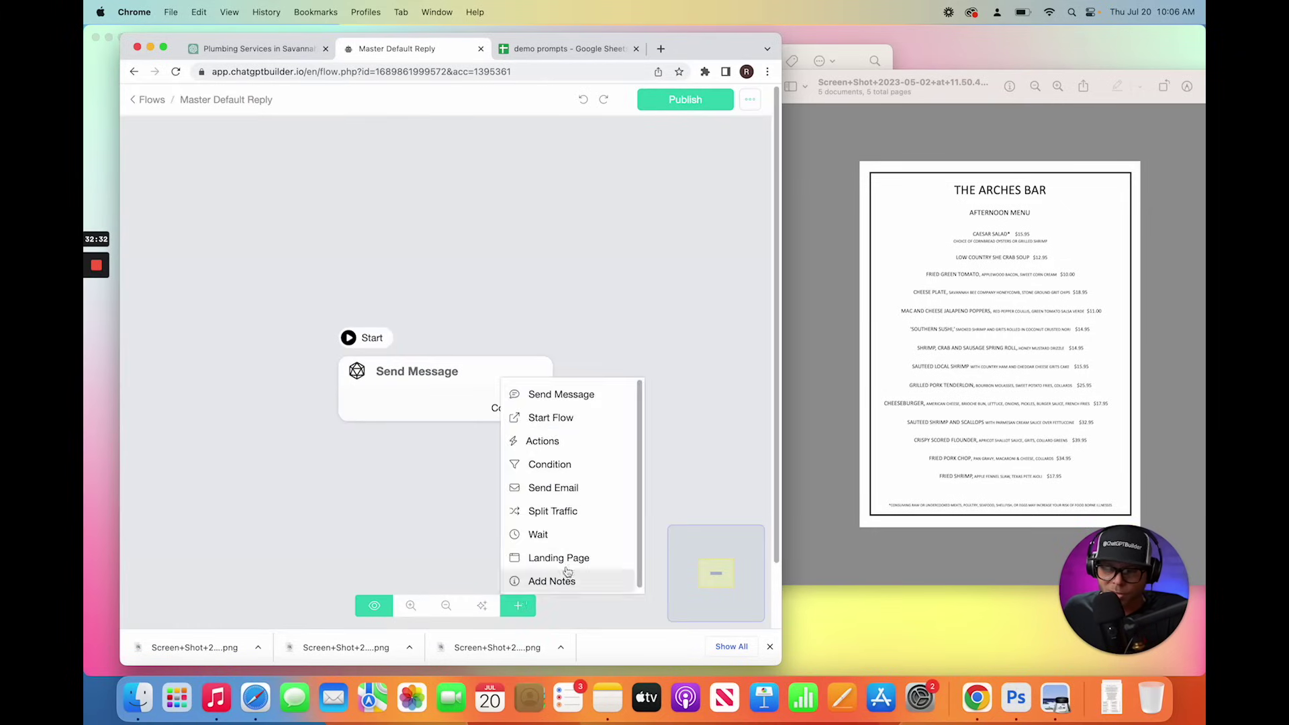
pyautogui.click(537, 473)
pyautogui.moveTo(668, 483); pyautogui.dragTo(201, 377)
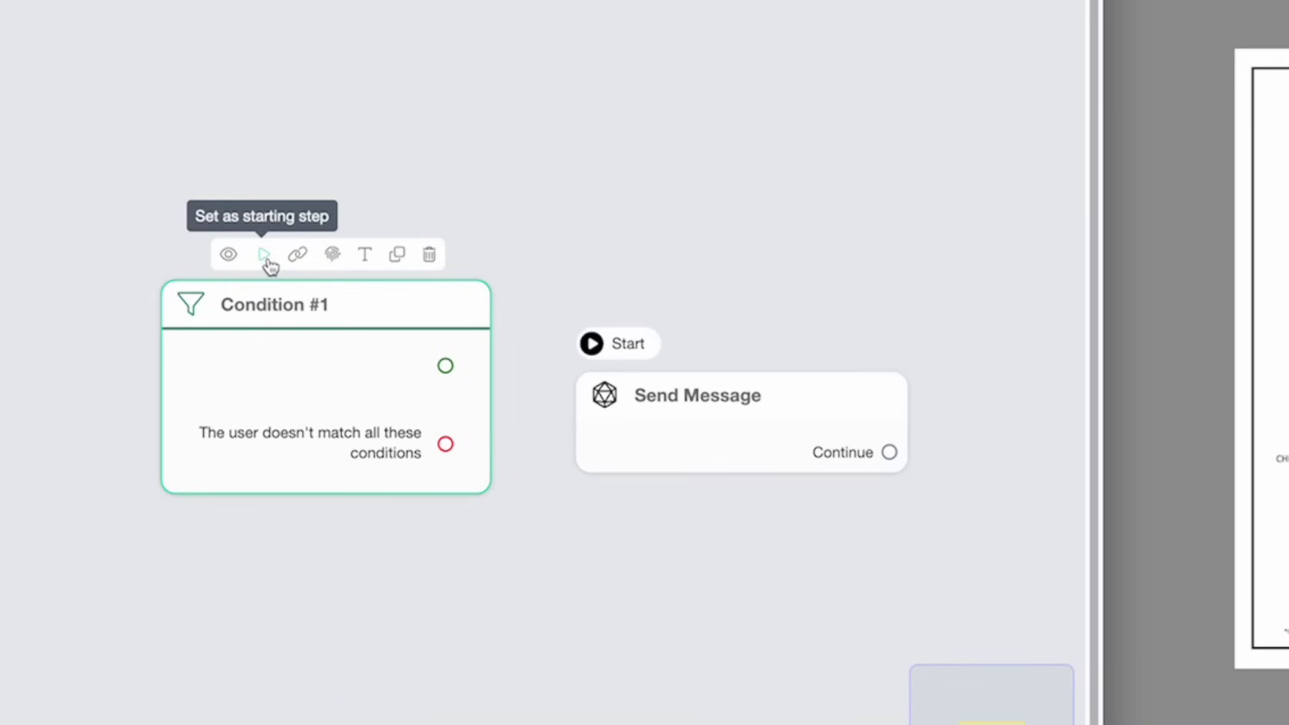
pyautogui.click(269, 268)
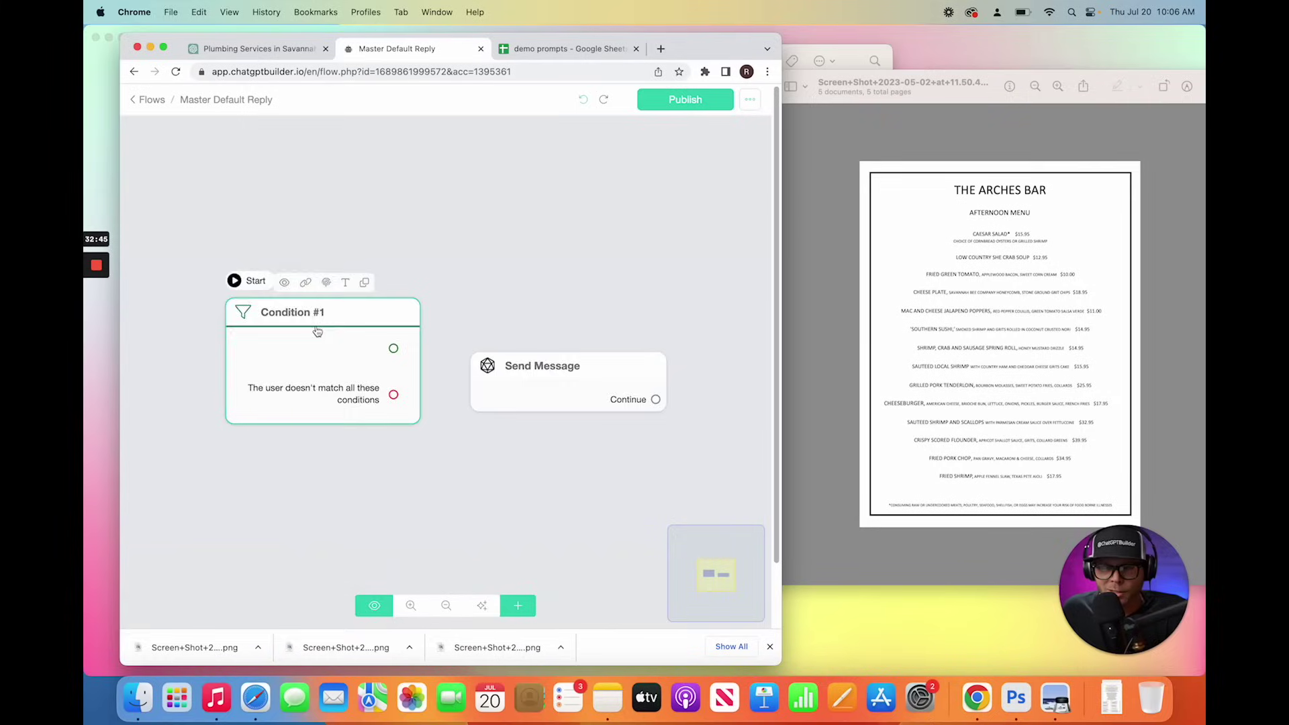
pyautogui.click(315, 350)
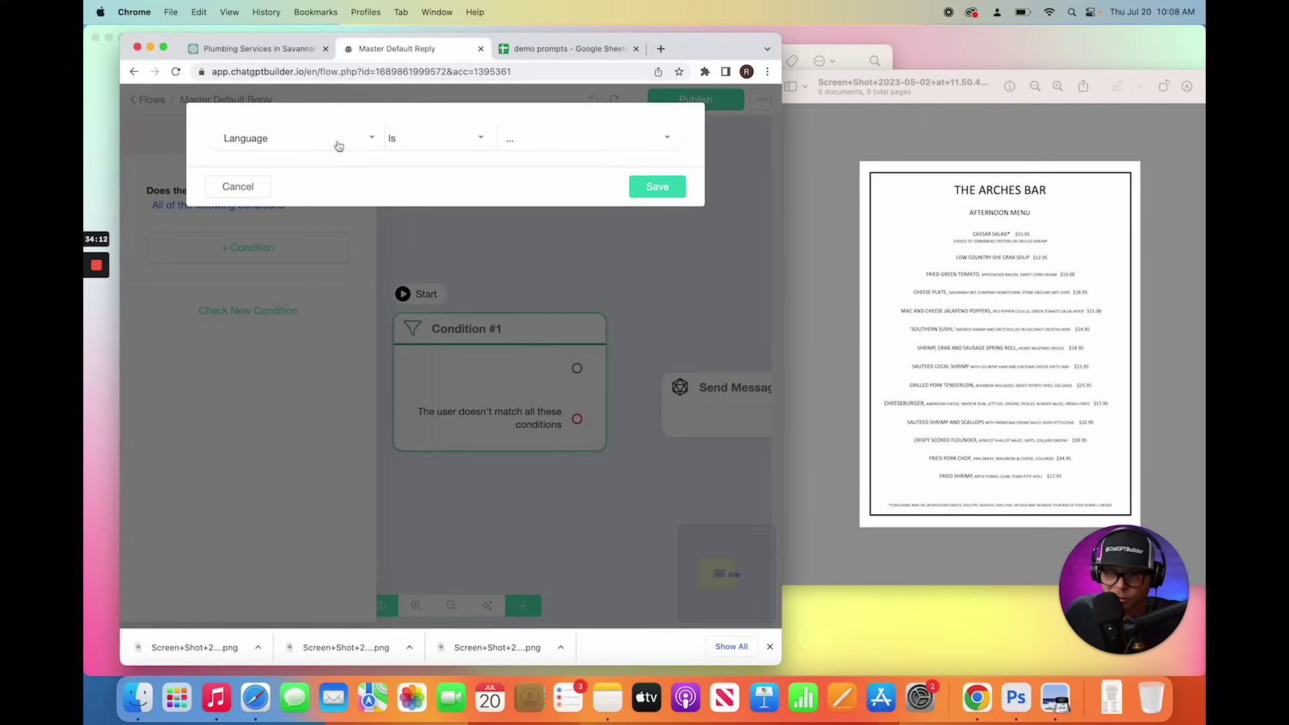
# Step: Add the first condition rule: Tags Is barber
pyautogui.click(339, 146)
pyautogui.write('tag')
pyautogui.click(336, 342)
pyautogui.click(549, 141)
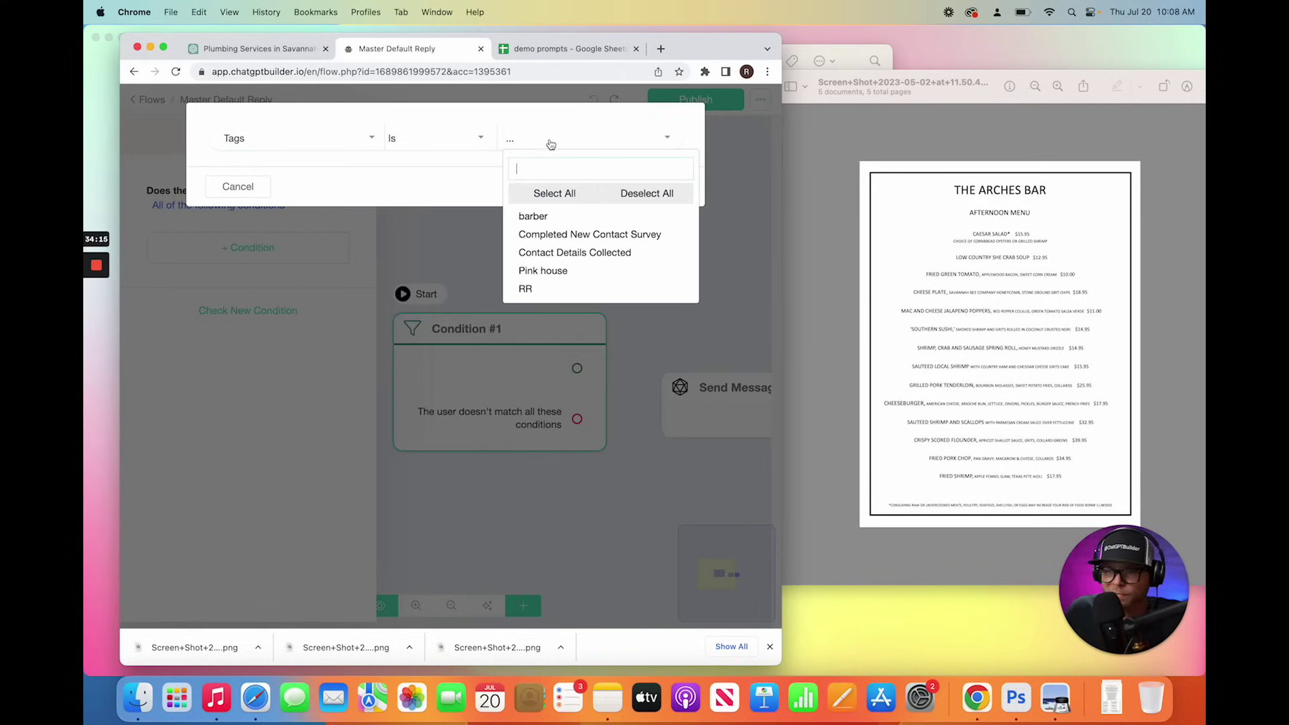
pyautogui.click(534, 217)
pyautogui.click(446, 188)
pyautogui.click(656, 184)
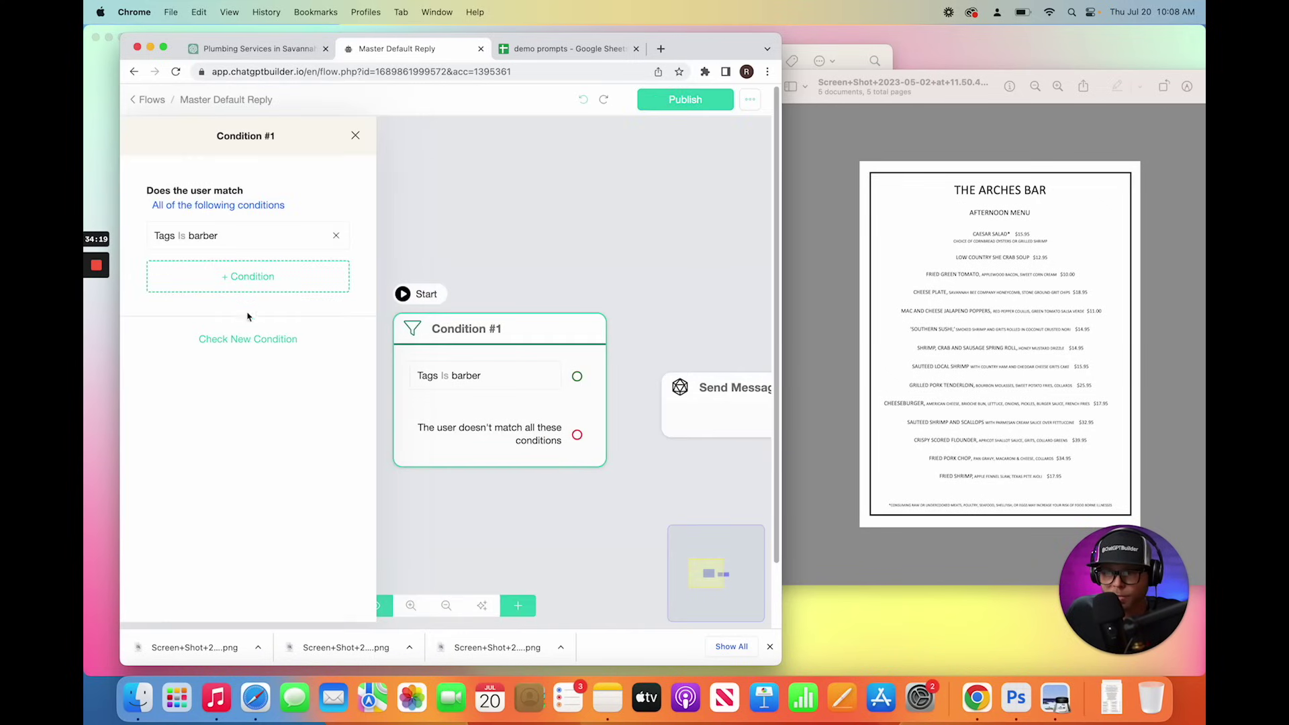
# Step: Add a second condition group with the rule Tags Is Pink house
pyautogui.click(262, 340)
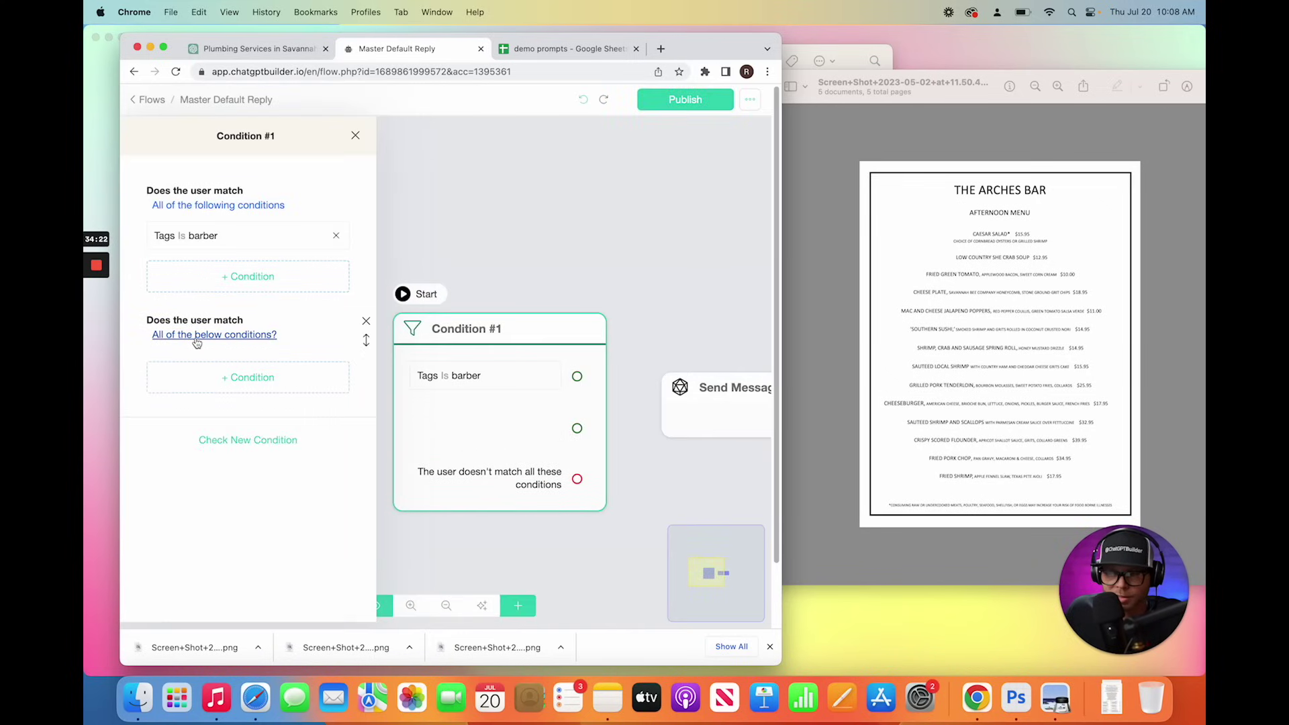
pyautogui.click(214, 374)
pyautogui.click(327, 141)
pyautogui.write('tag')
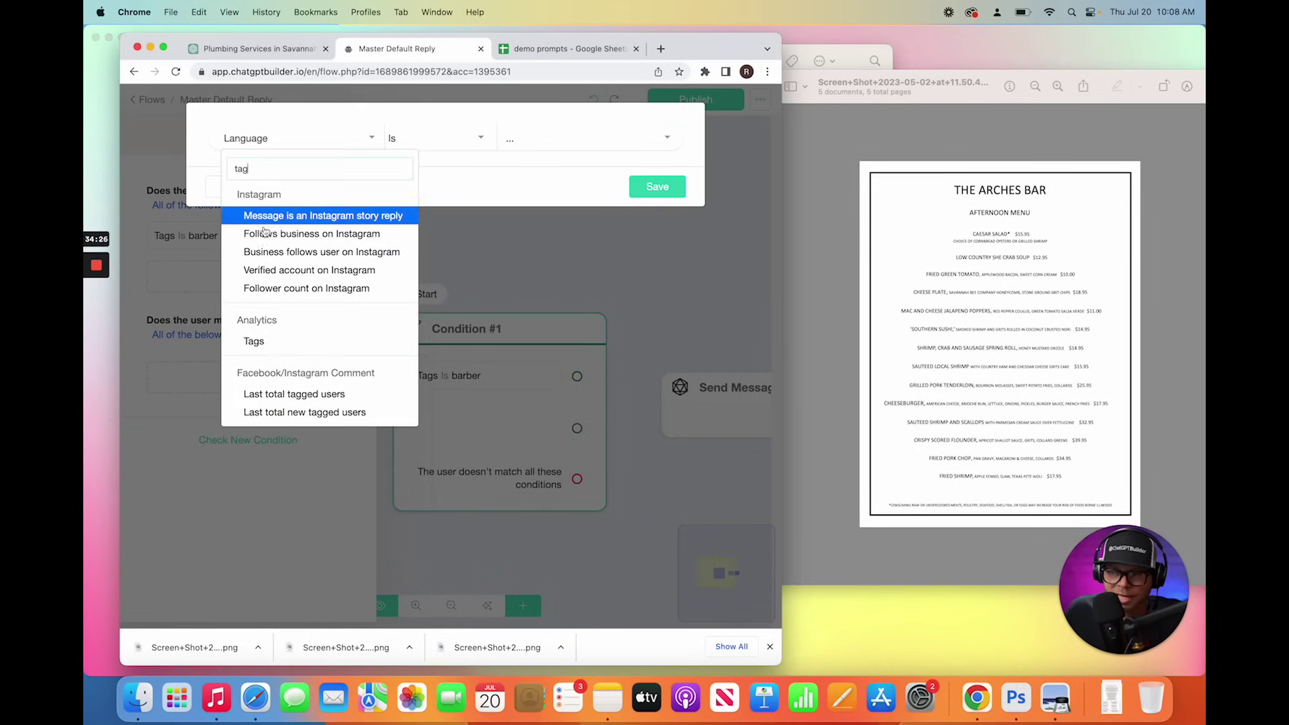
pyautogui.click(264, 354)
pyautogui.click(584, 138)
pyautogui.click(566, 272)
pyautogui.click(411, 212)
pyautogui.click(666, 195)
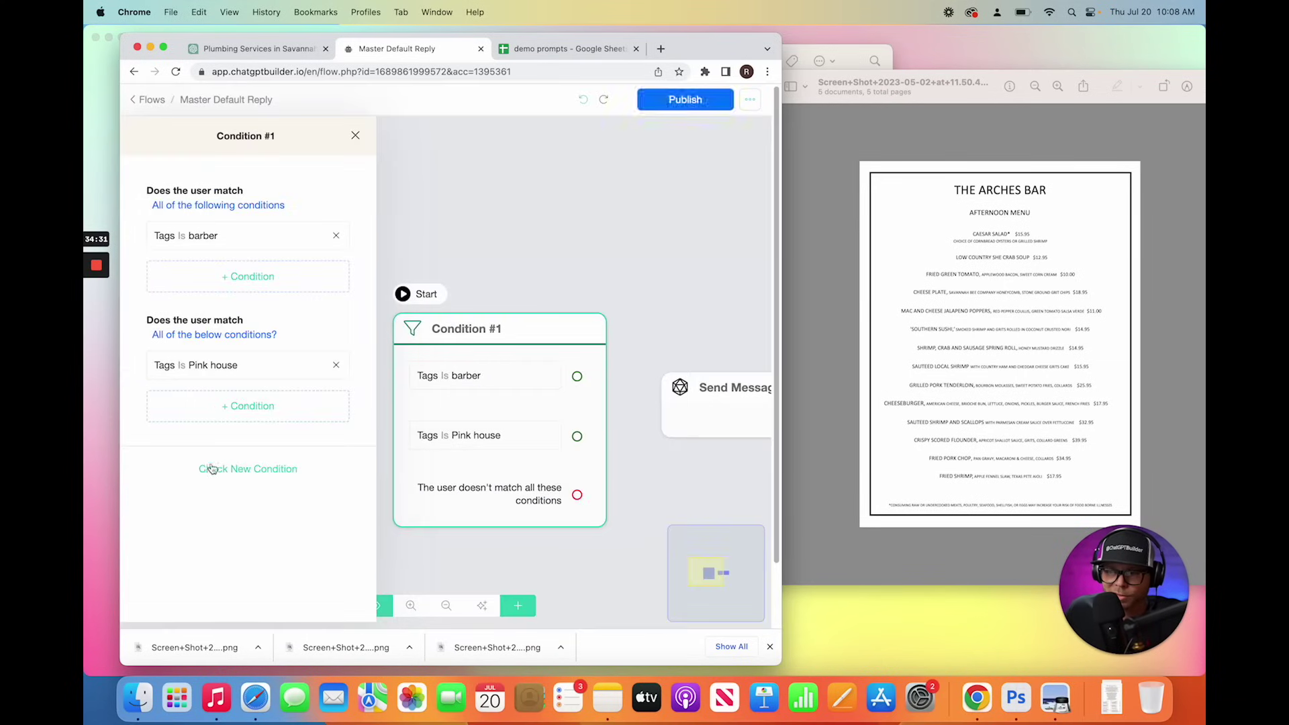
# Step: Add a third condition group with the rule Tags Is RR and close the panel
pyautogui.click(214, 468)
pyautogui.click(237, 513)
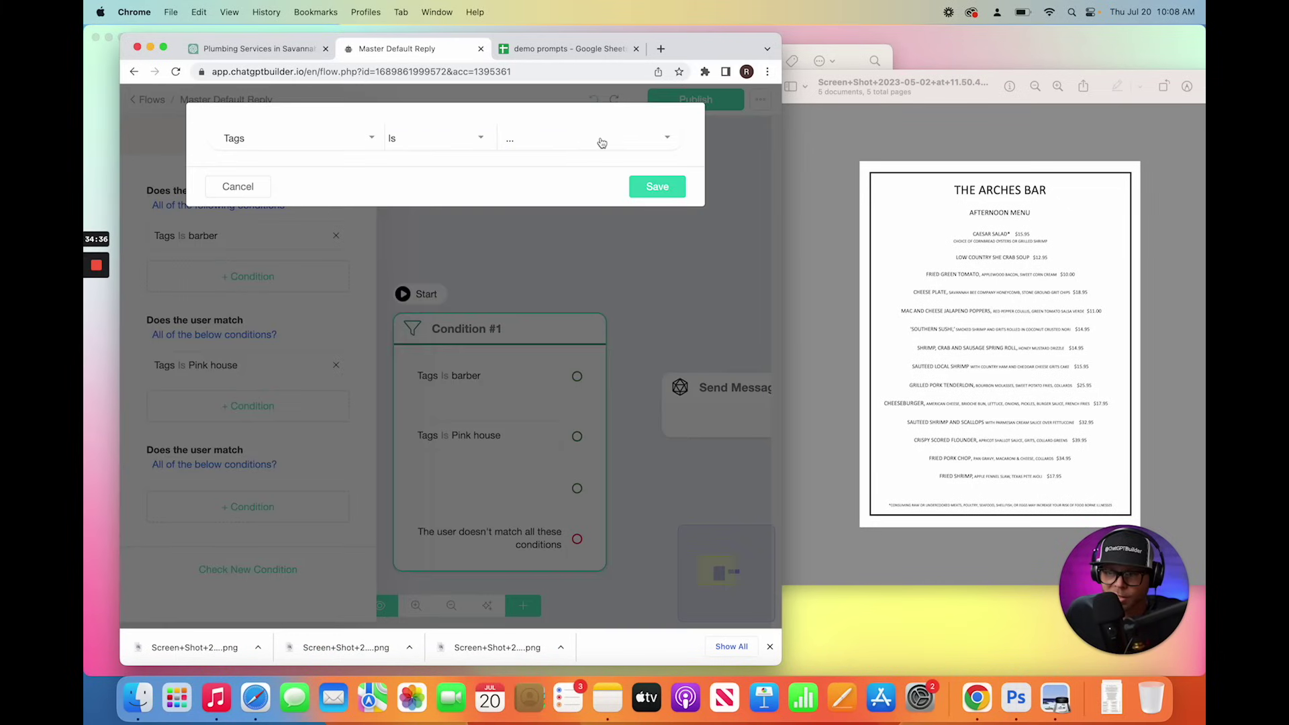
pyautogui.click(608, 139)
pyautogui.click(531, 290)
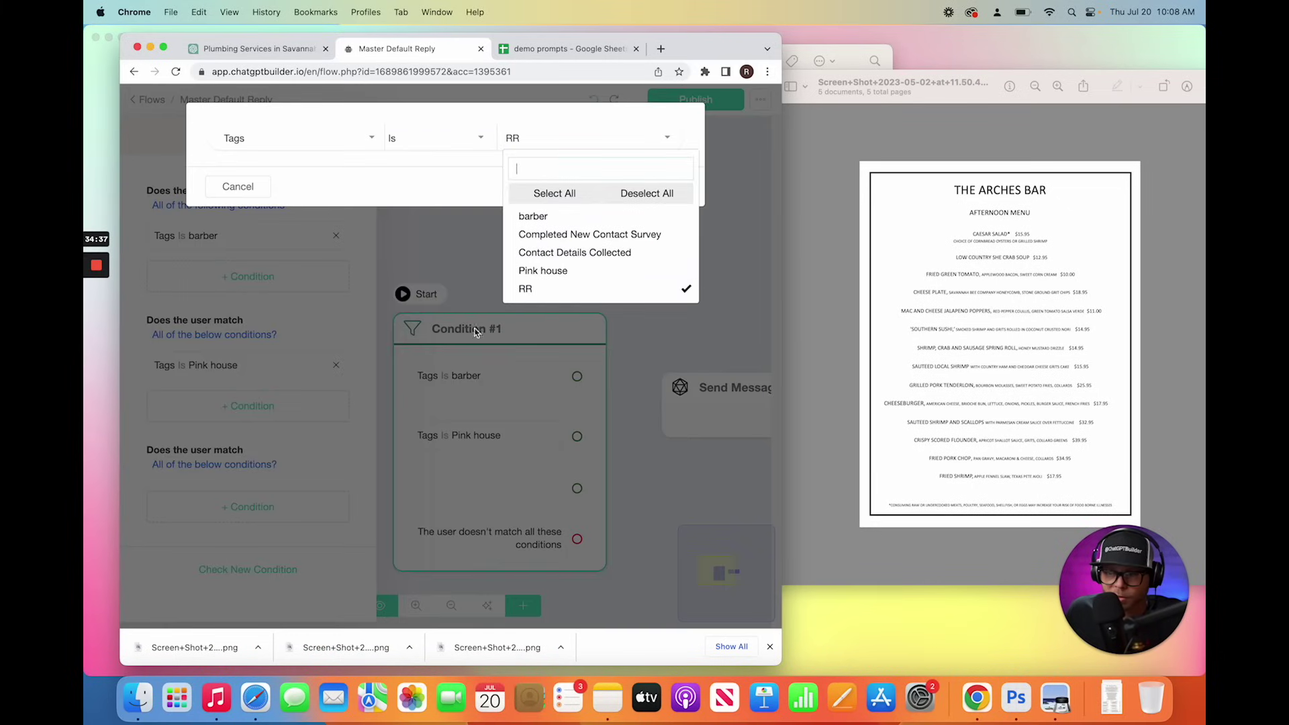
pyautogui.click(438, 199)
pyautogui.click(656, 186)
pyautogui.click(633, 241)
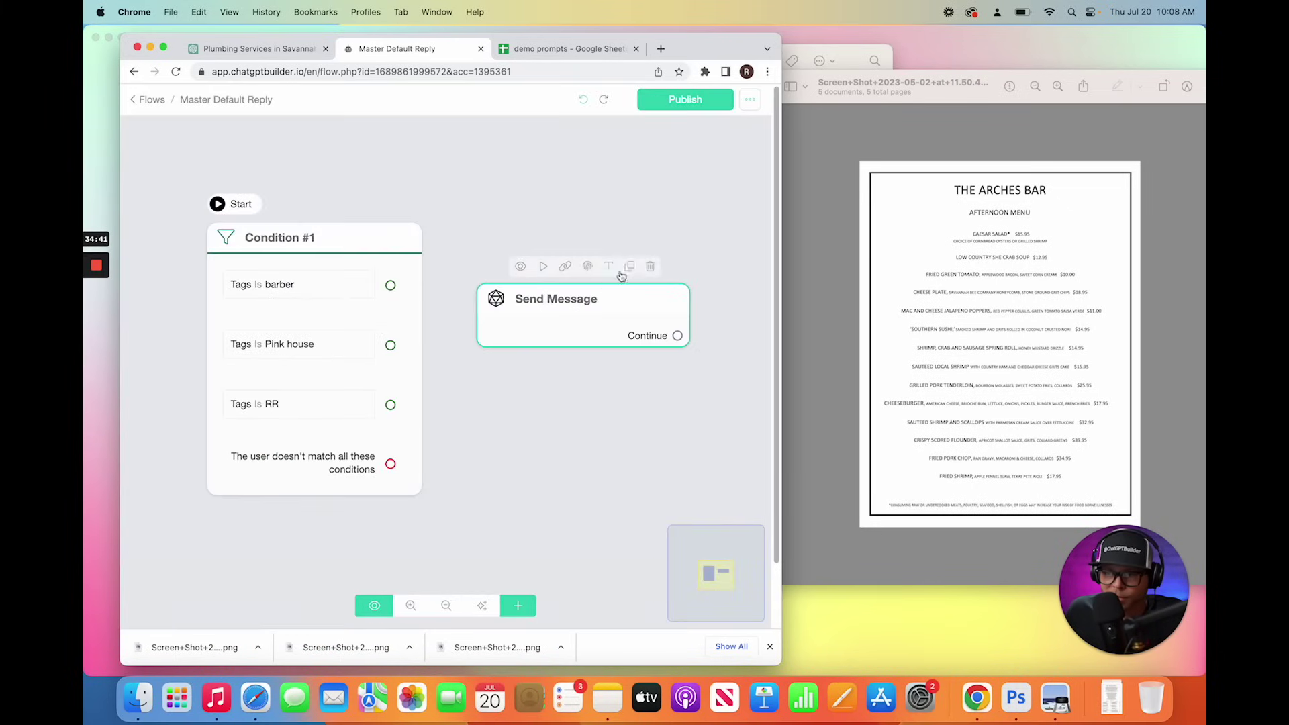
# Step: Swap Send Message for Start Flow #1 on the barber branch, launching Default Reply - Barbershop
pyautogui.click(650, 266)
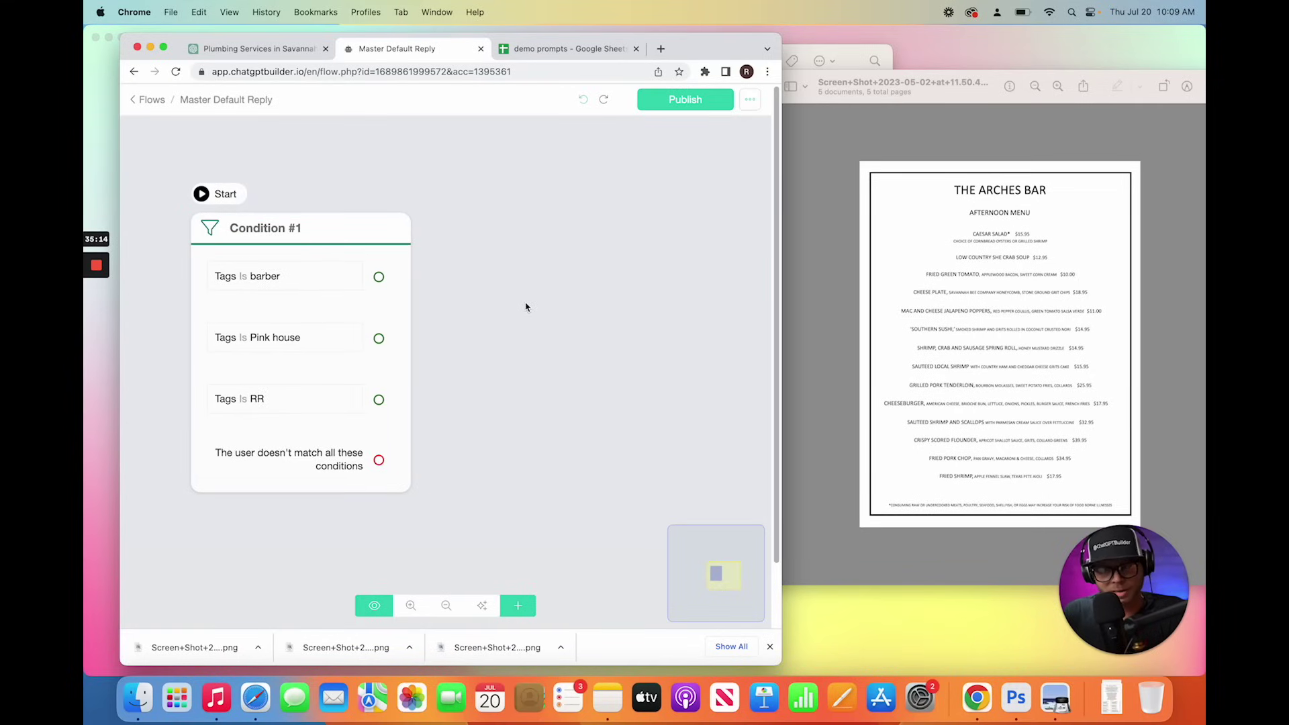
pyautogui.click(521, 608)
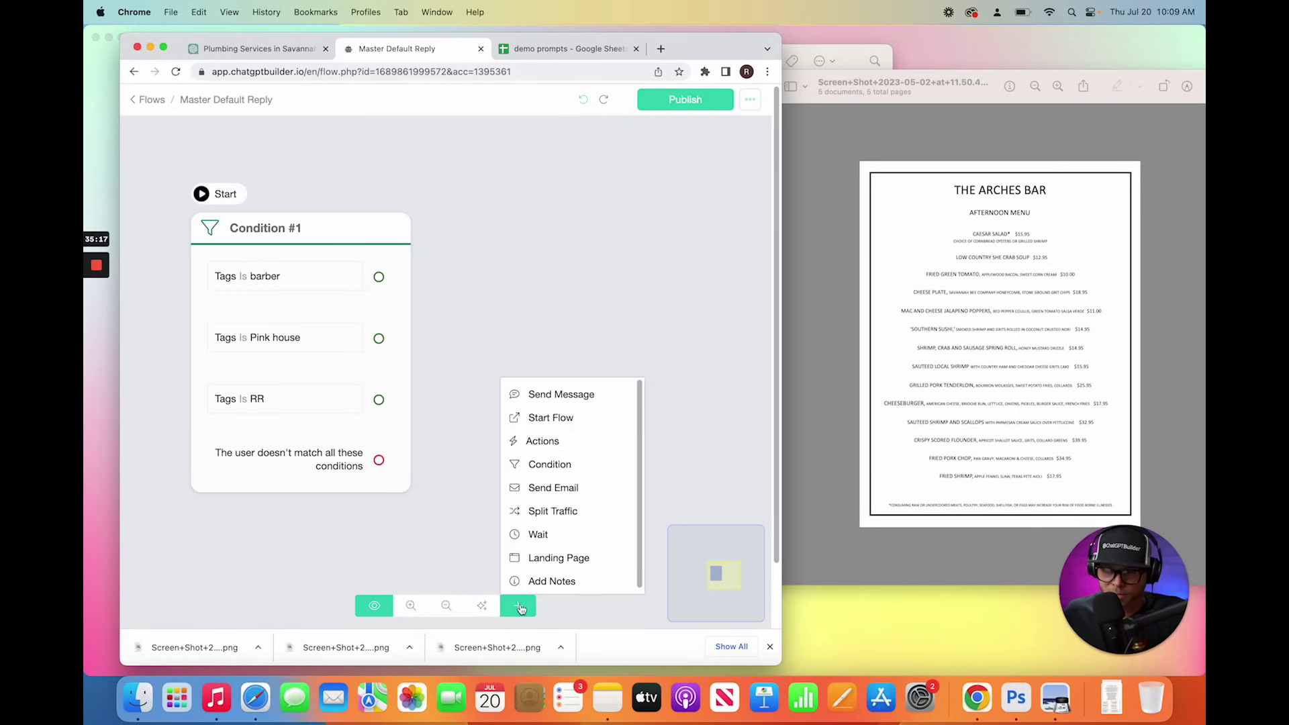
pyautogui.click(581, 421)
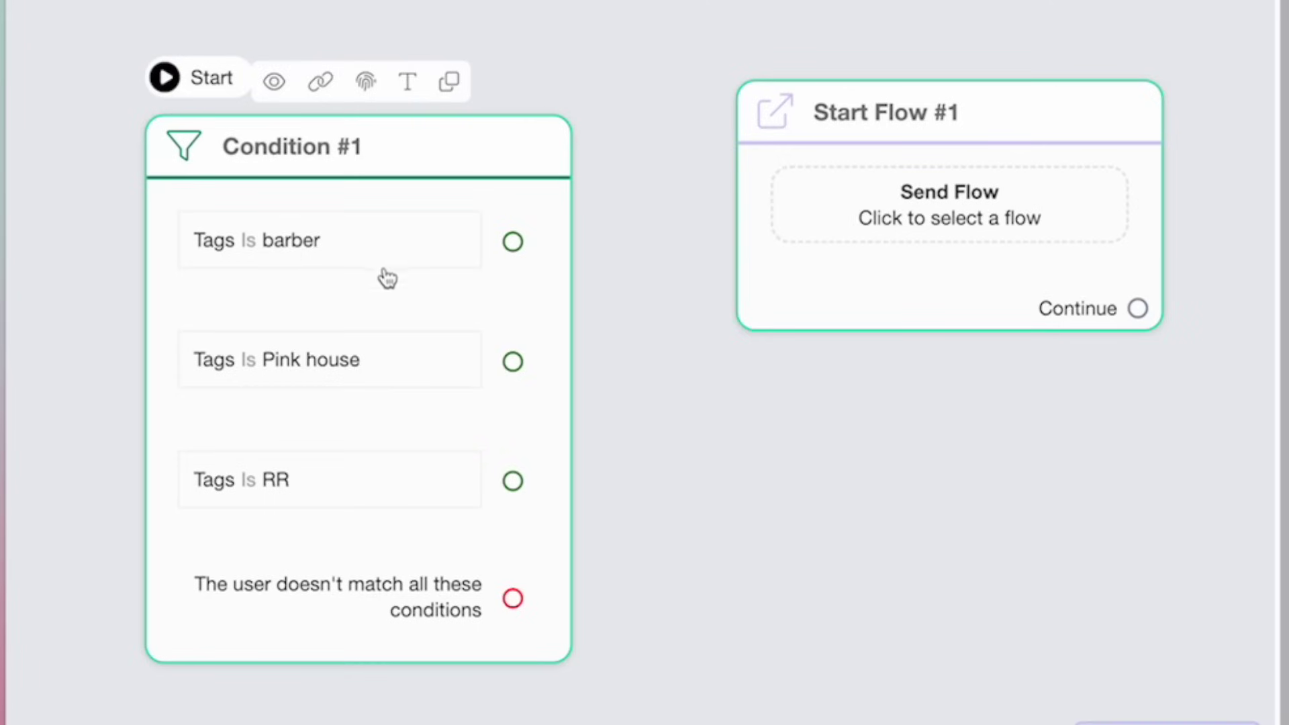
pyautogui.moveTo(515, 244); pyautogui.dragTo(806, 179)
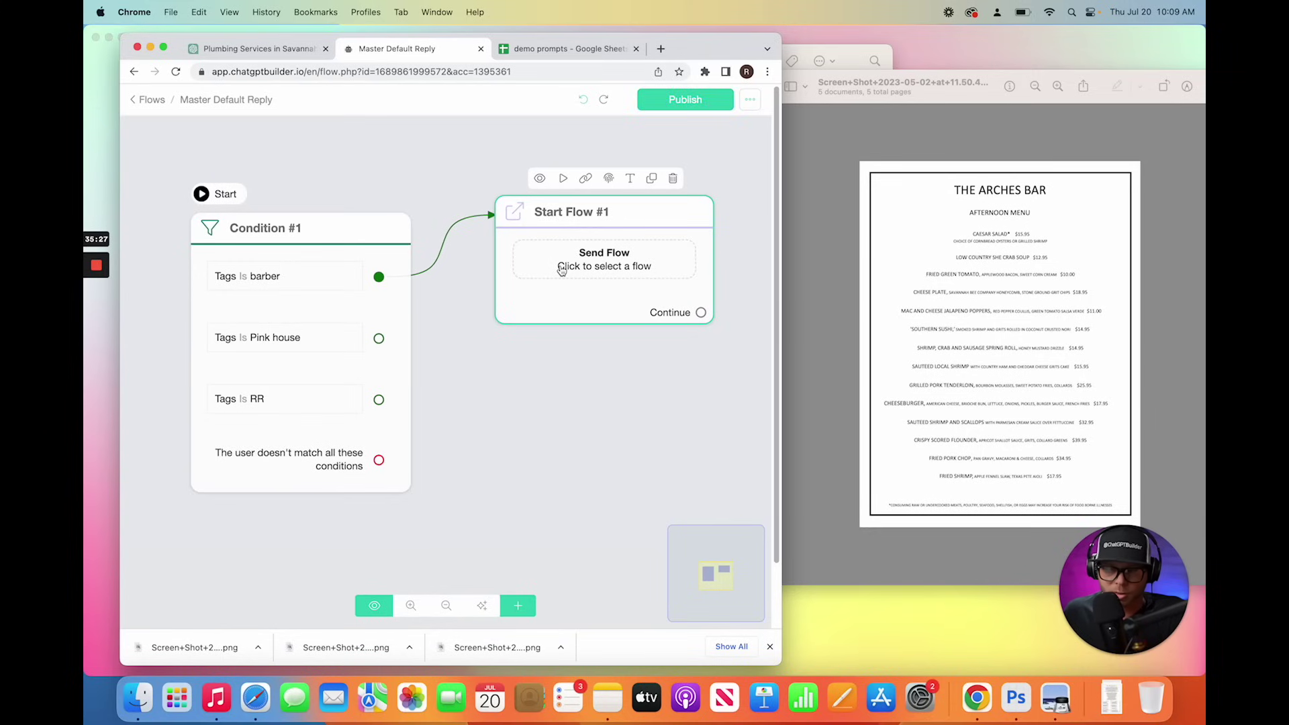
pyautogui.click(562, 269)
pyautogui.click(293, 215)
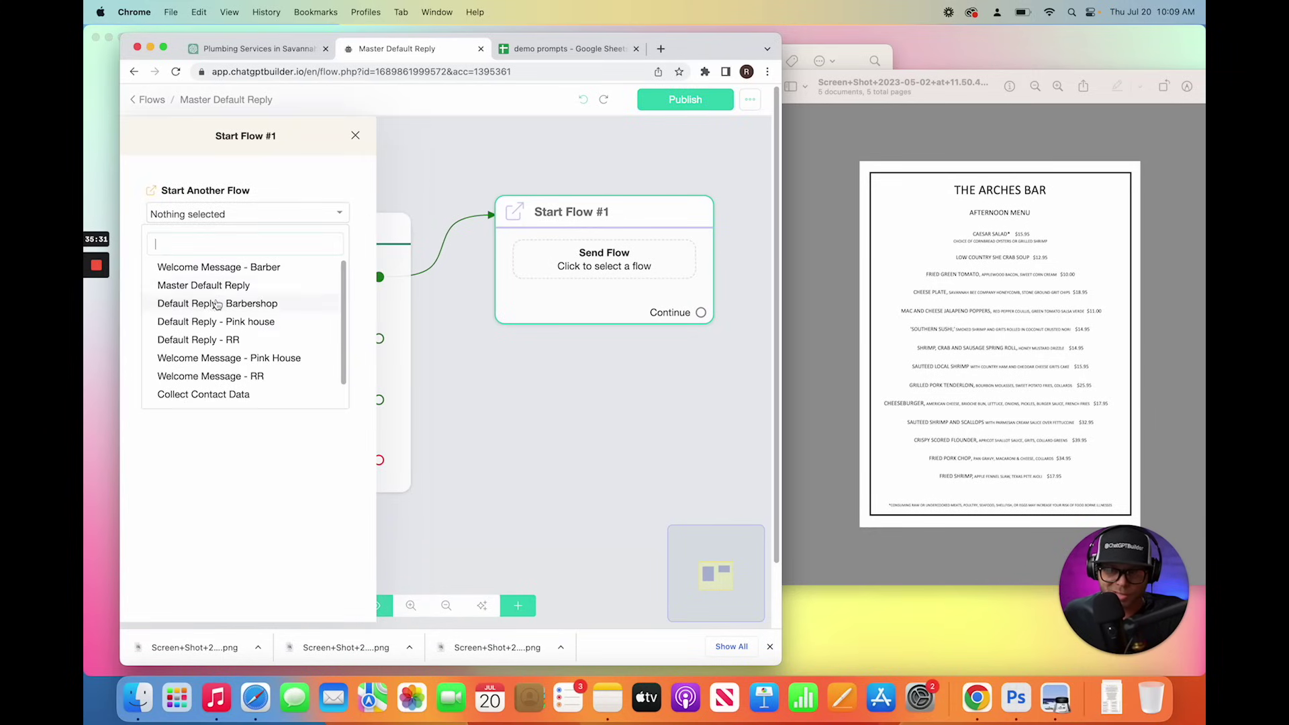
pyautogui.click(193, 303)
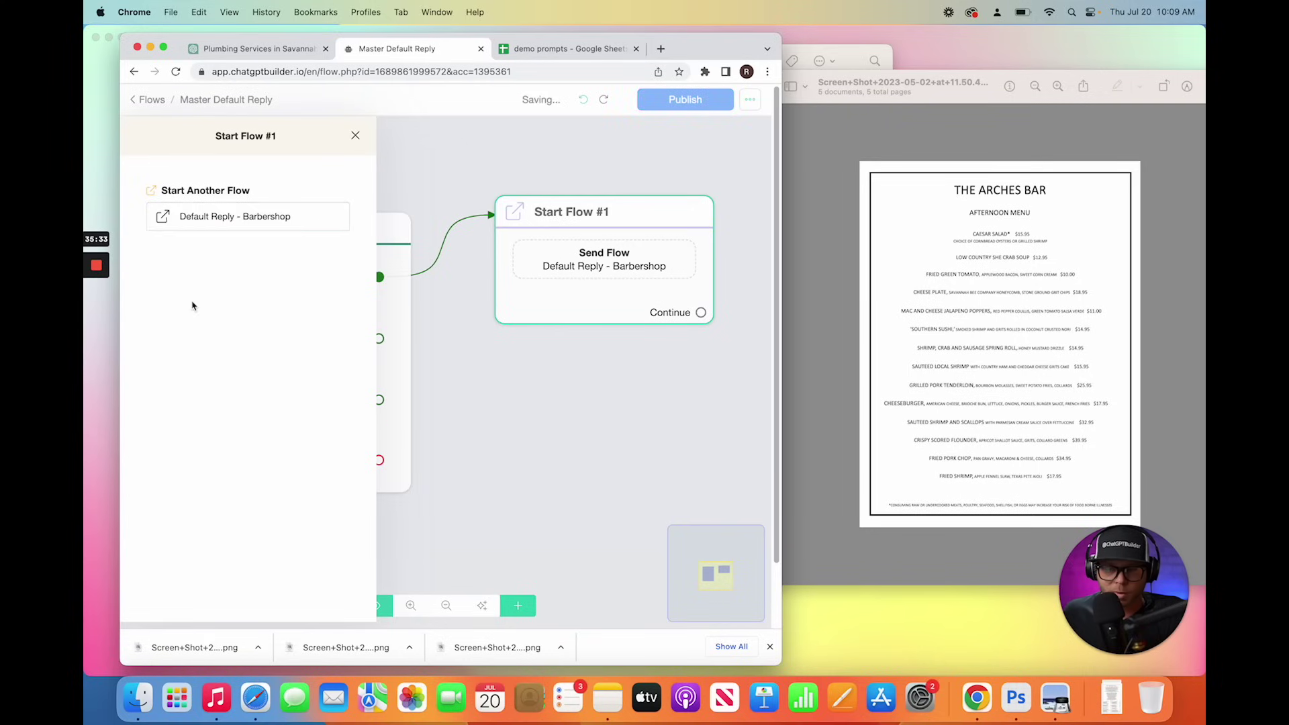
# Step: Connect the Pink house branch to a new Start Flow step that runs Default Reply - Pink house
pyautogui.click(519, 607)
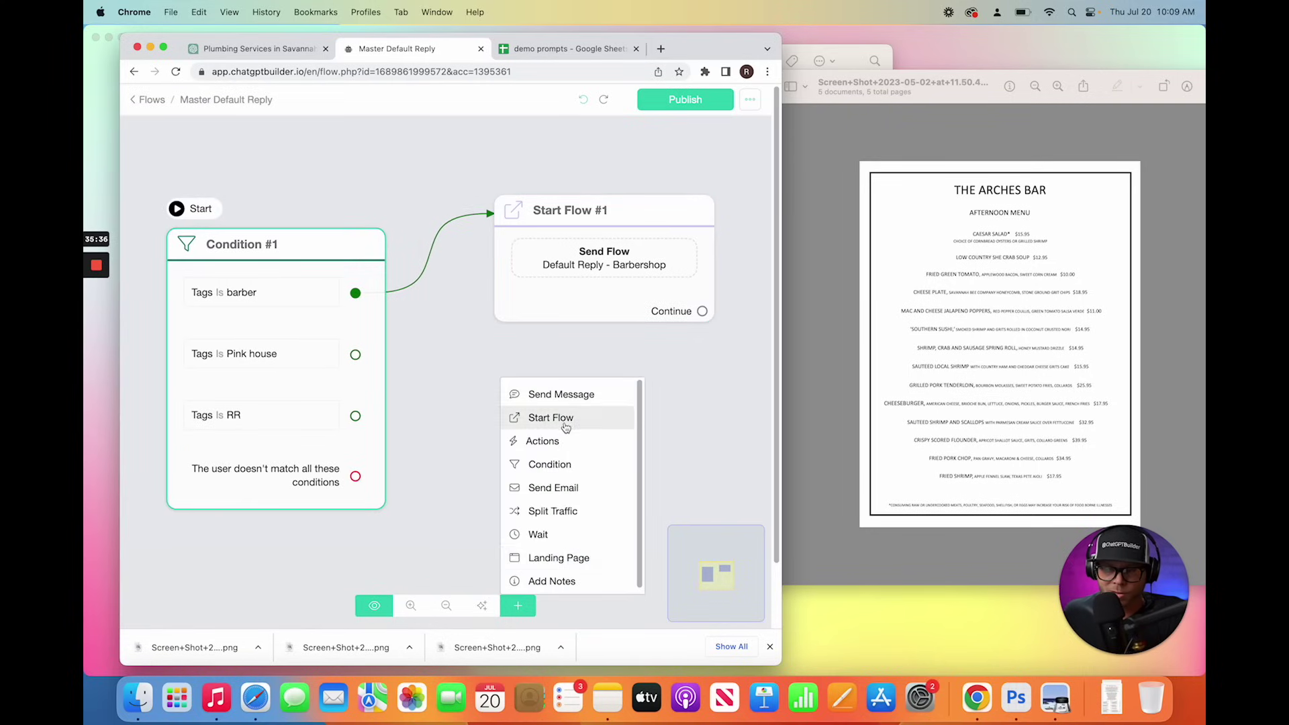
pyautogui.click(540, 418)
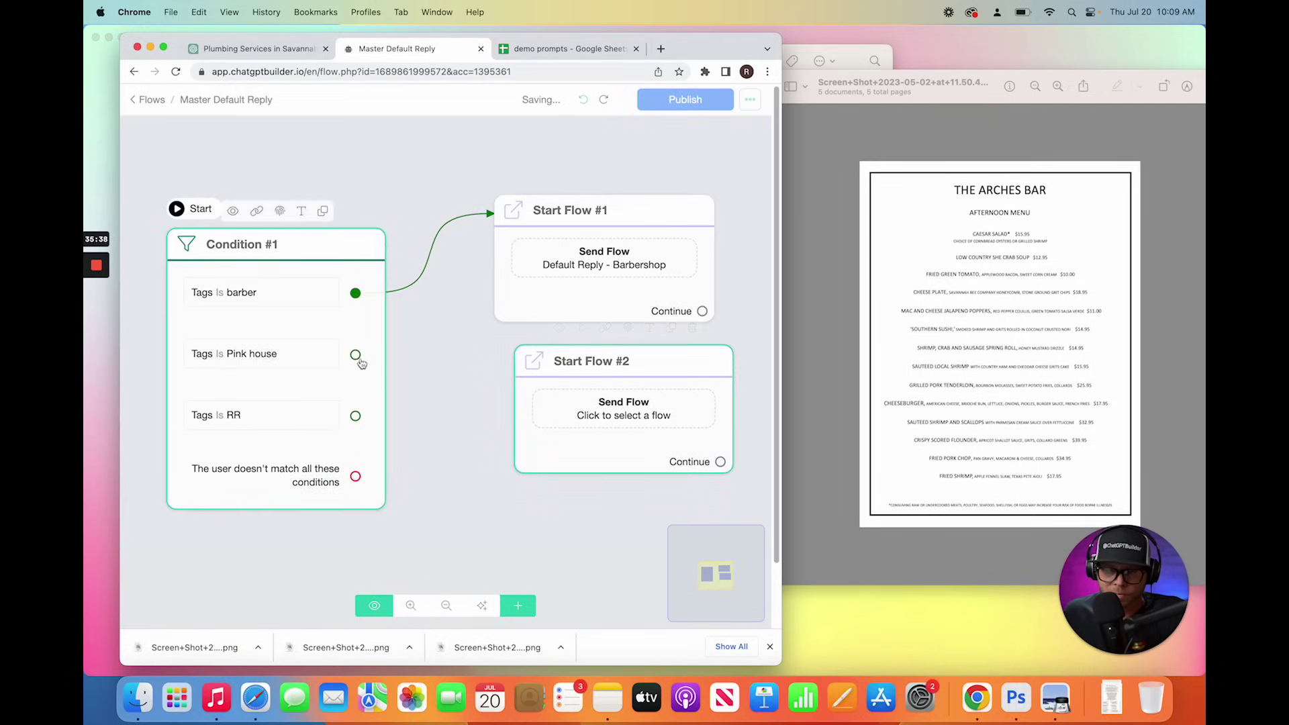
pyautogui.moveTo(355, 355)
pyautogui.mouseDown()
pyautogui.moveTo(403, 383)
pyautogui.moveTo(534, 363)
pyautogui.mouseUp()
pyautogui.moveTo(634, 381); pyautogui.dragTo(599, 372)
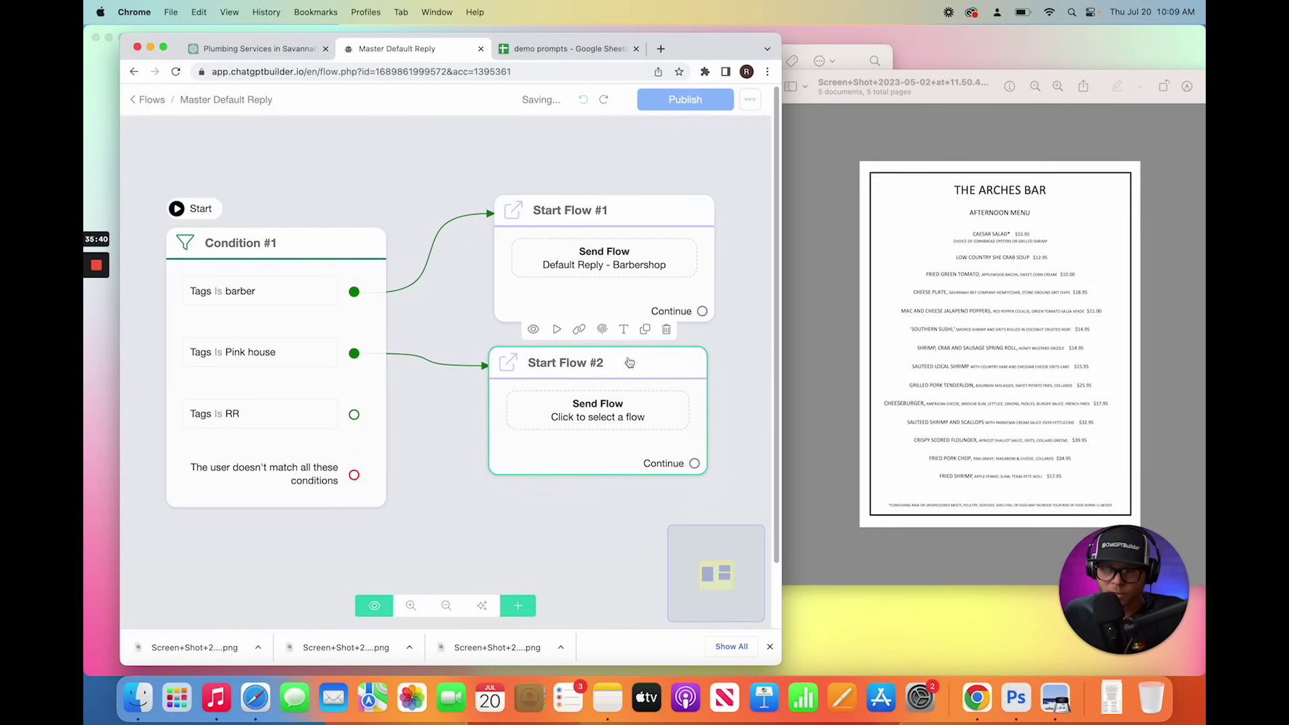
pyautogui.click(600, 371)
pyautogui.click(248, 216)
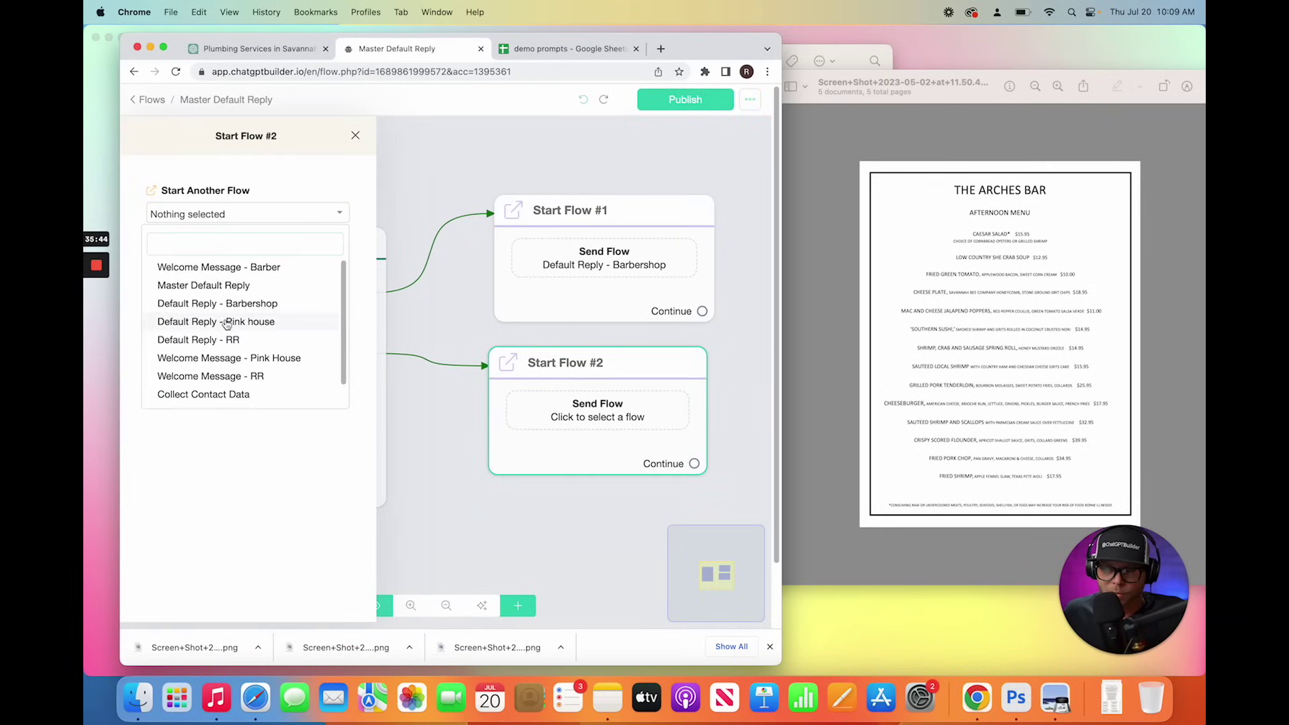
pyautogui.click(245, 319)
pyautogui.click(429, 432)
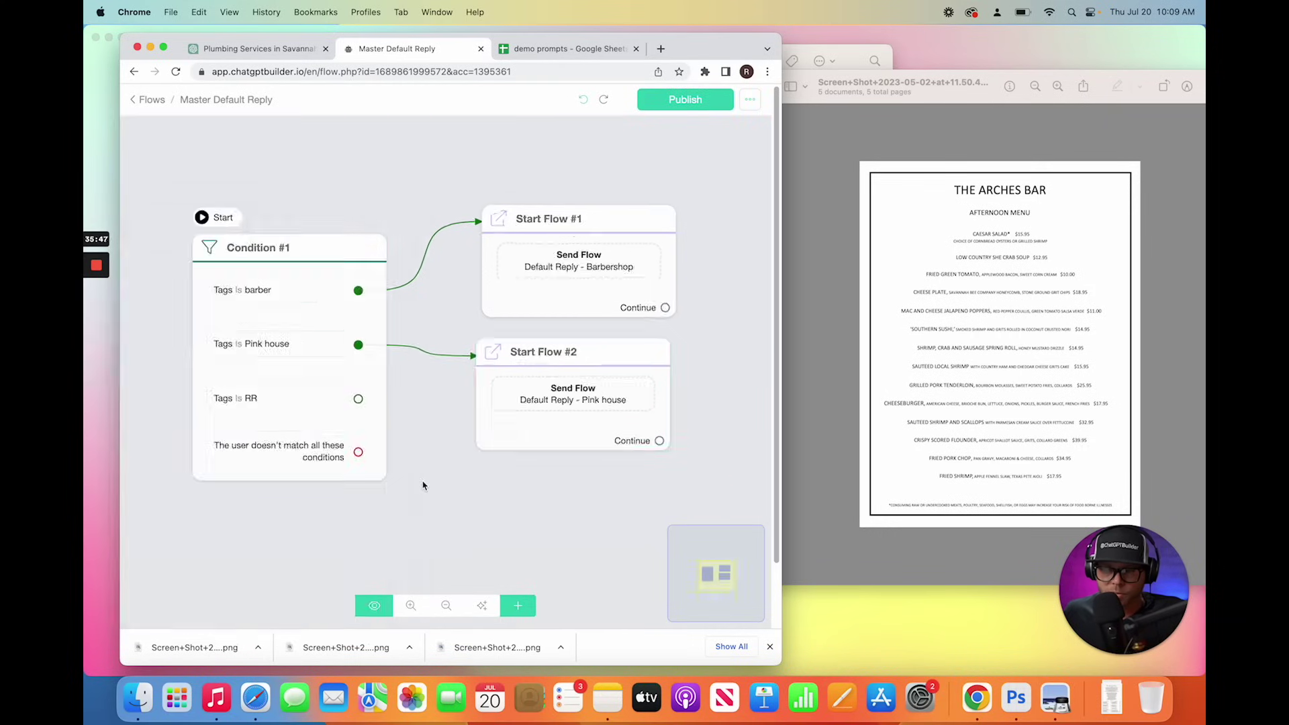
# Step: Route the RR branch to a third Start Flow running Default Reply - RR, then auto-organize the steps
pyautogui.click(524, 606)
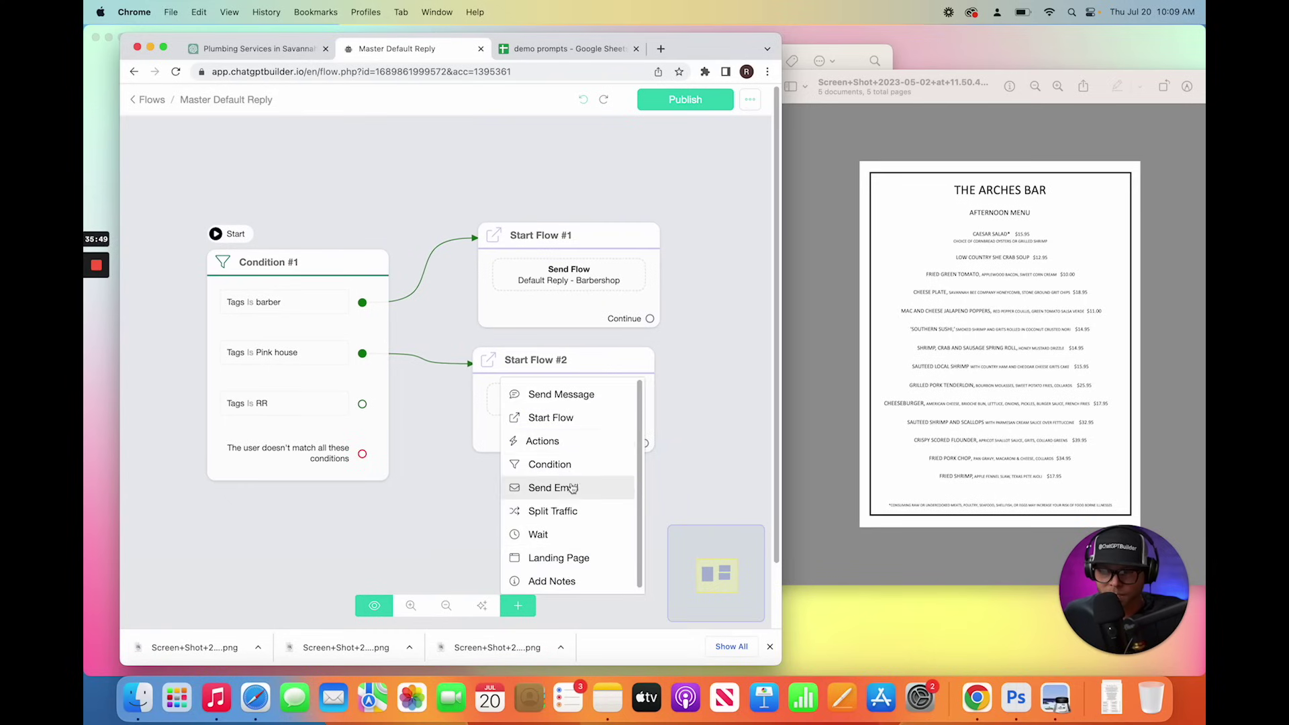
pyautogui.click(567, 418)
pyautogui.moveTo(639, 493); pyautogui.dragTo(513, 529)
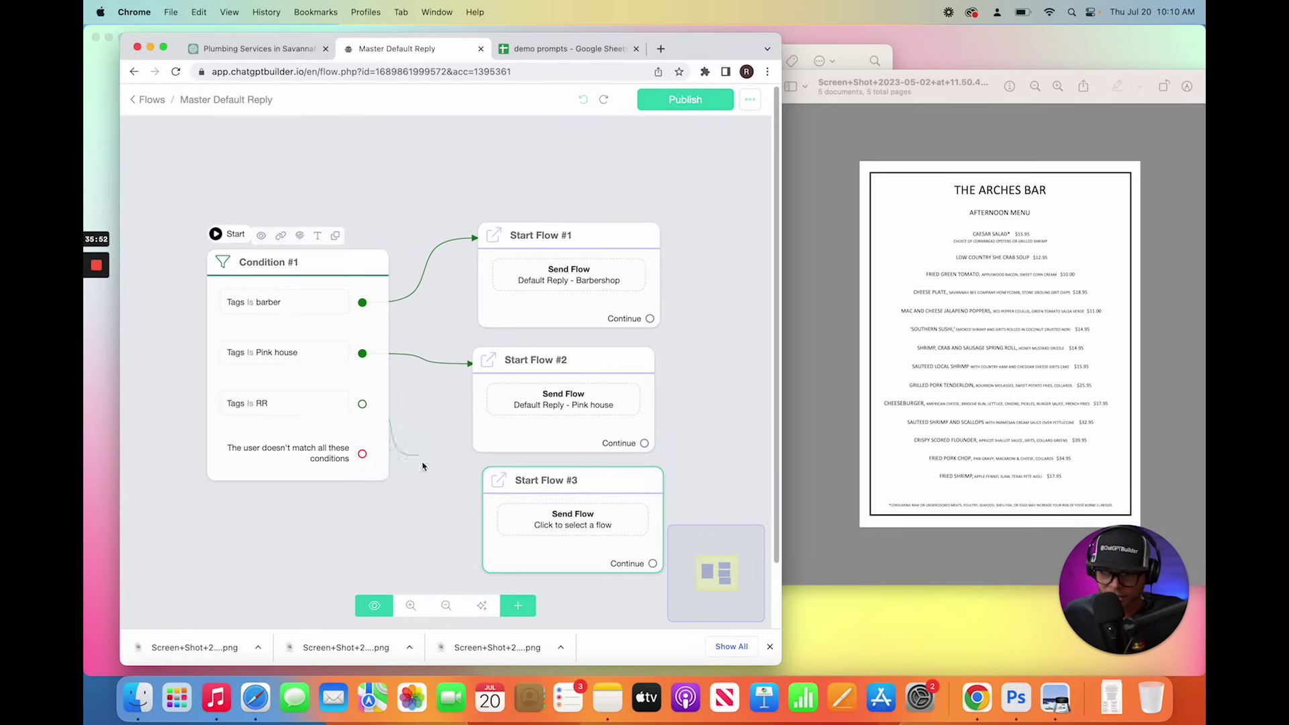
pyautogui.moveTo(430, 493); pyautogui.dragTo(532, 523)
pyautogui.click(536, 518)
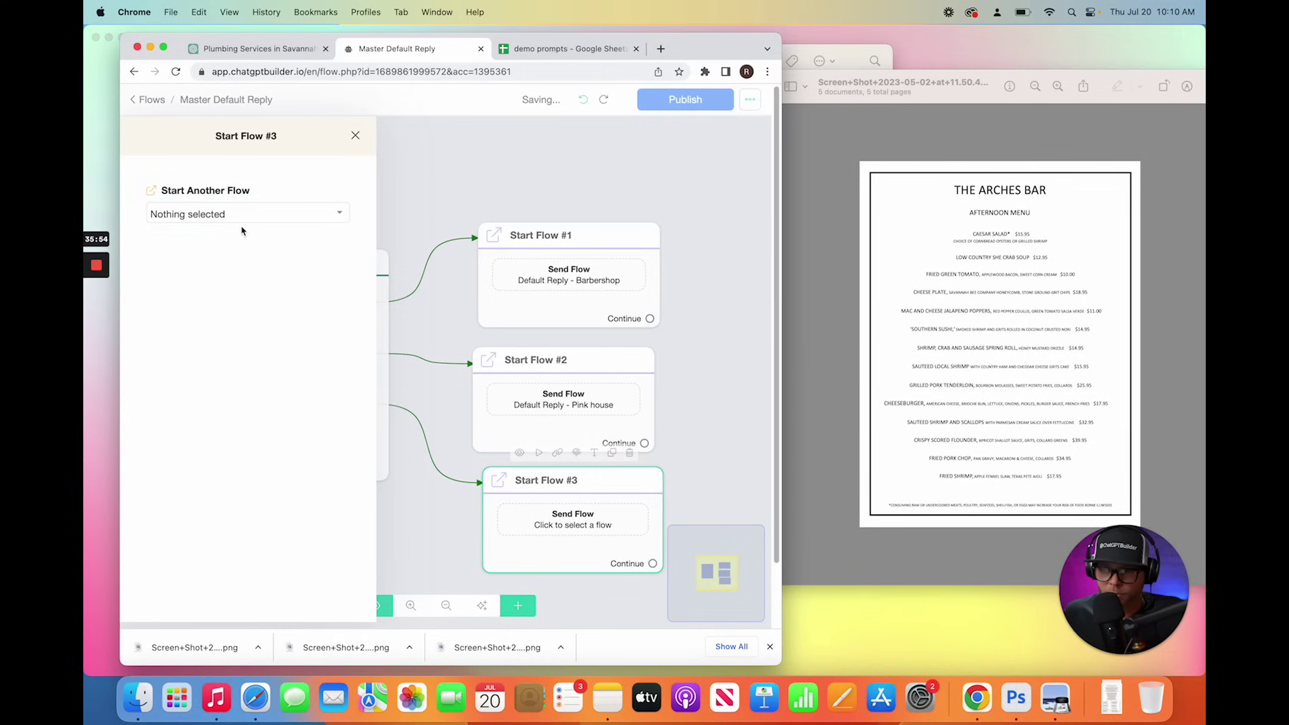
pyautogui.click(242, 222)
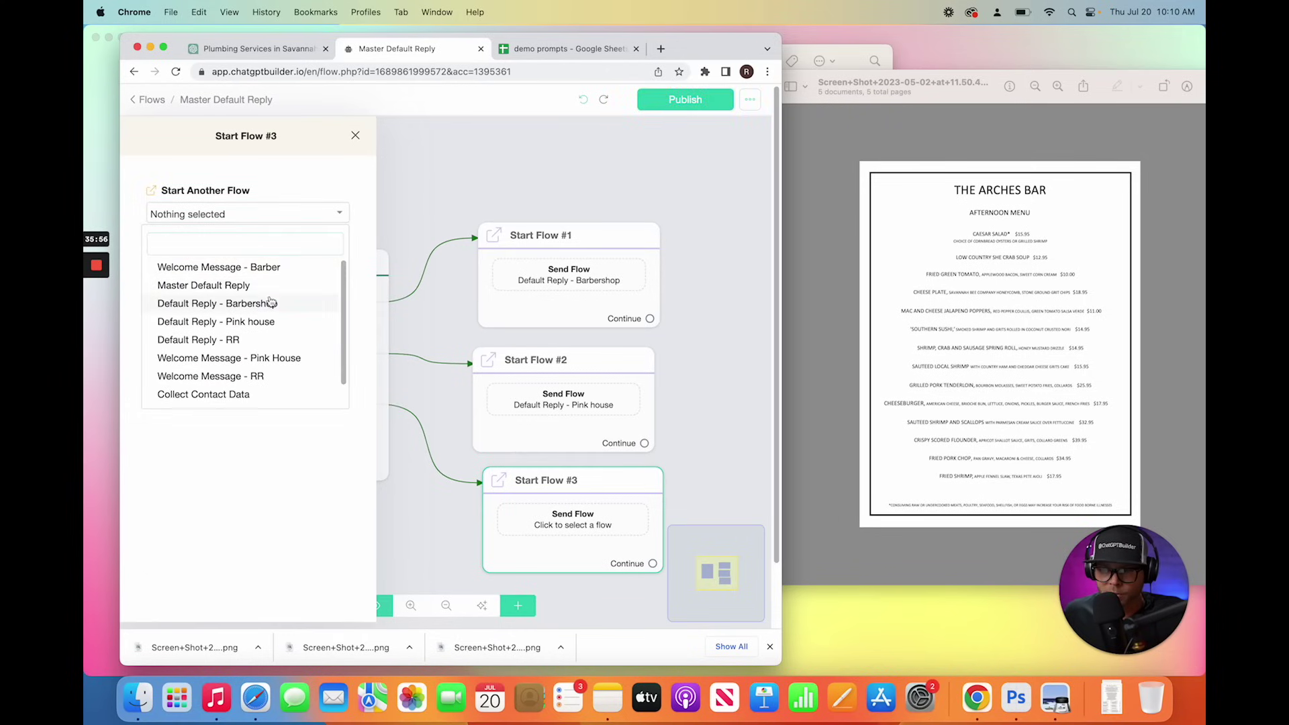
pyautogui.click(266, 339)
pyautogui.click(441, 190)
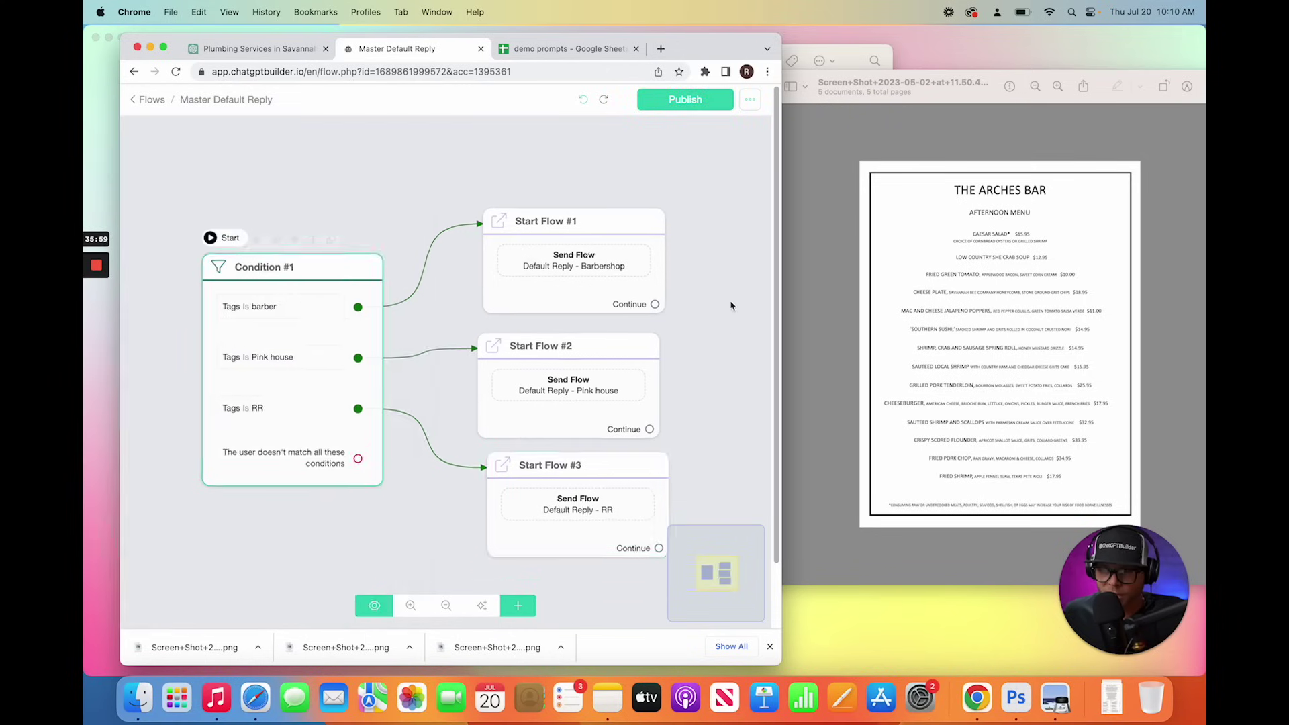
pyautogui.click(482, 606)
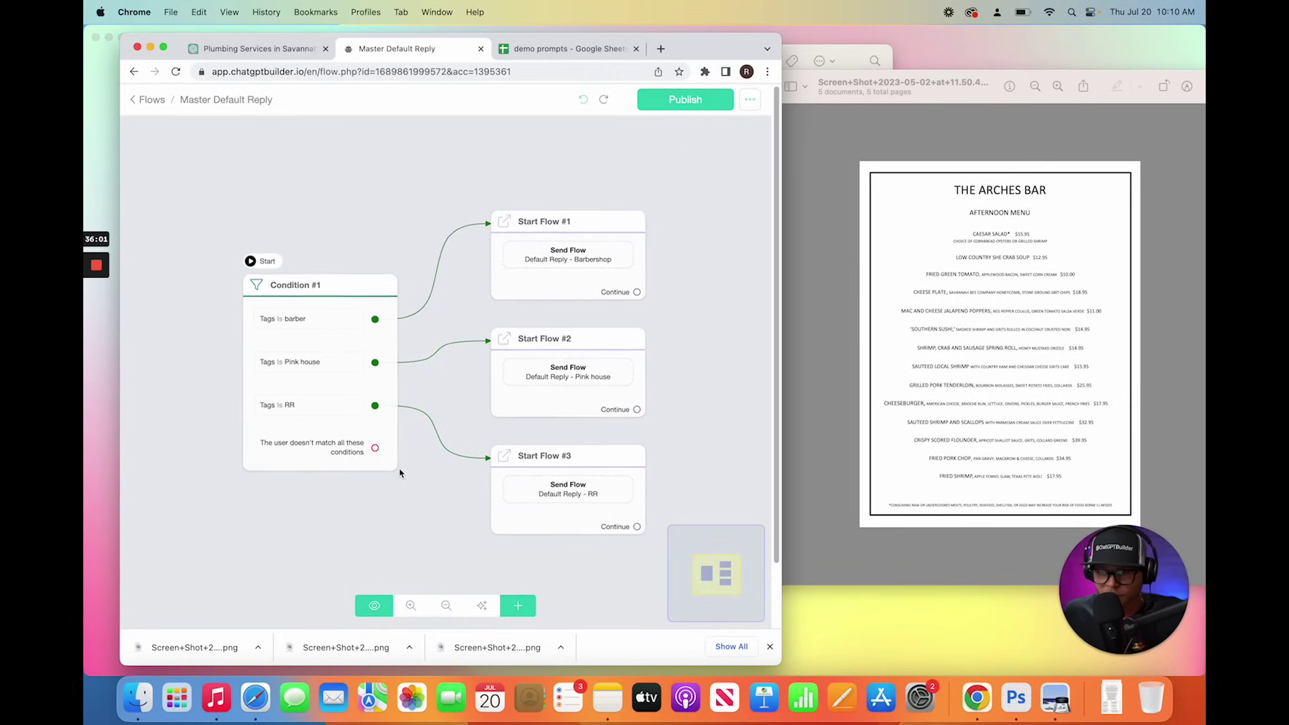
# Step: Publish Master Default Reply, save it as the chatbot's default reply, and return to Flows
pyautogui.click(683, 94)
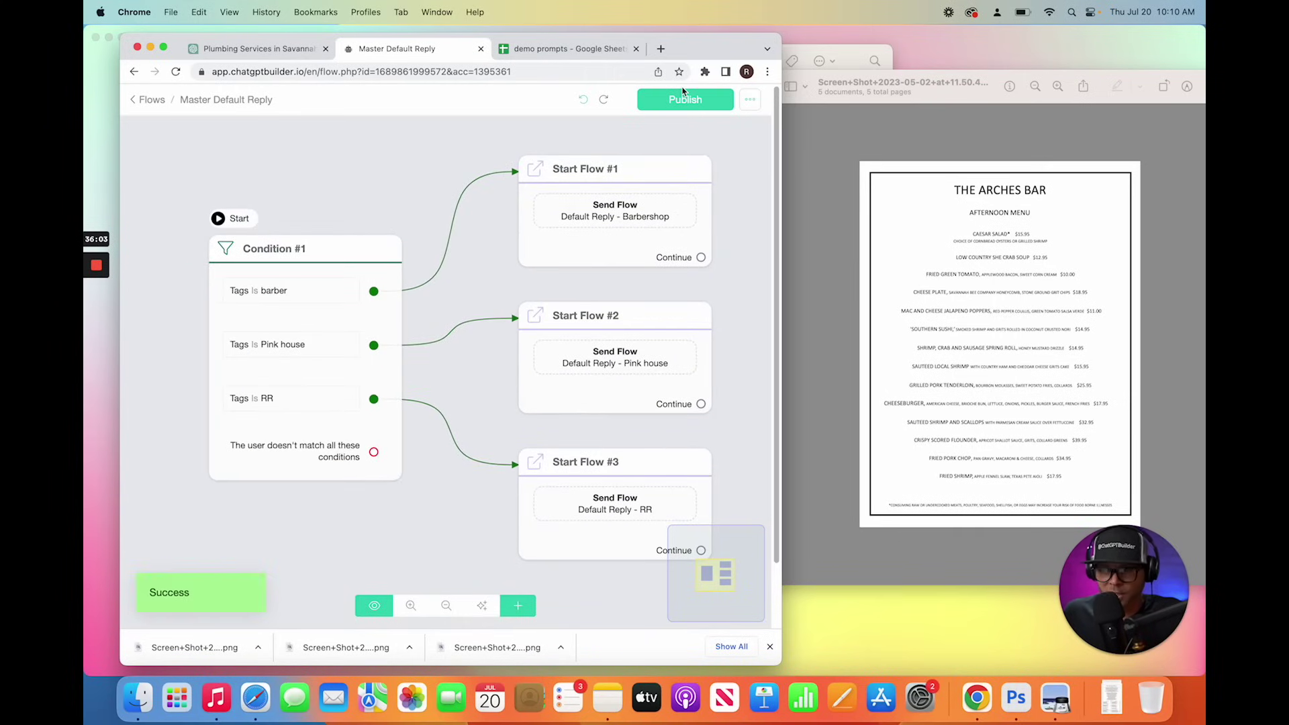
pyautogui.click(150, 100)
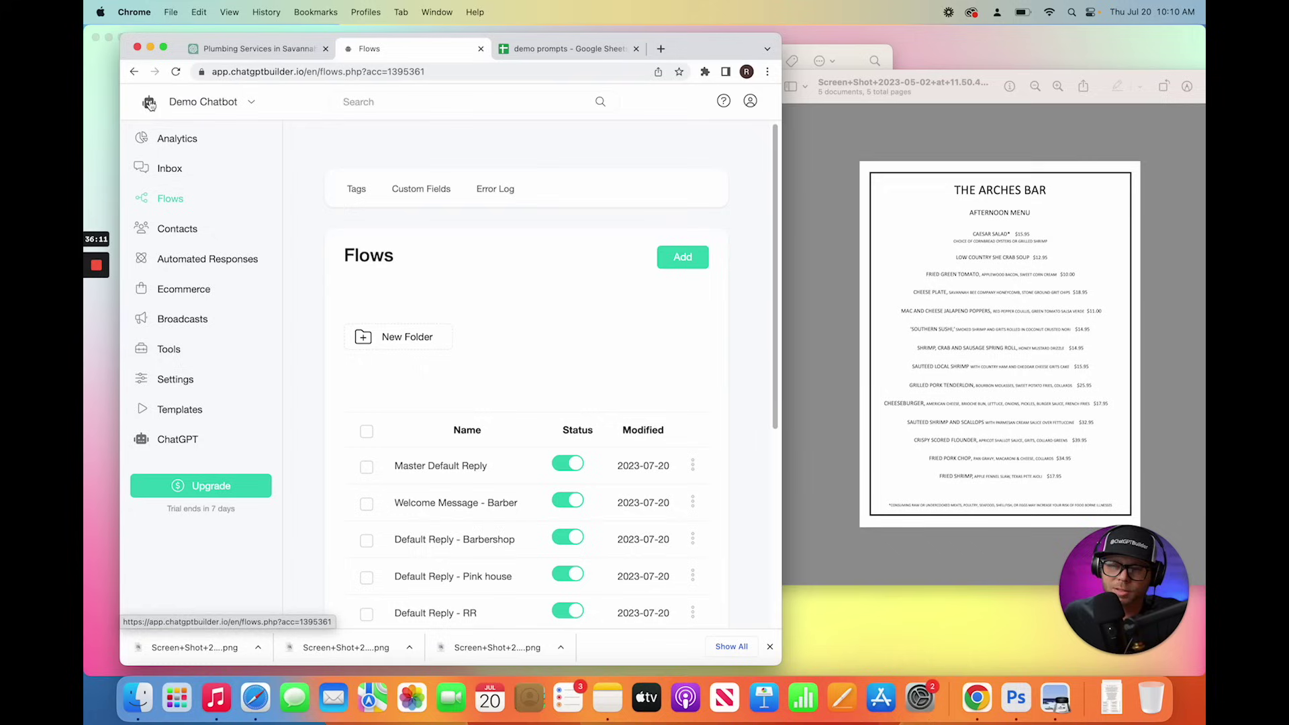
pyautogui.click(184, 382)
pyautogui.click(495, 253)
pyautogui.click(774, 467)
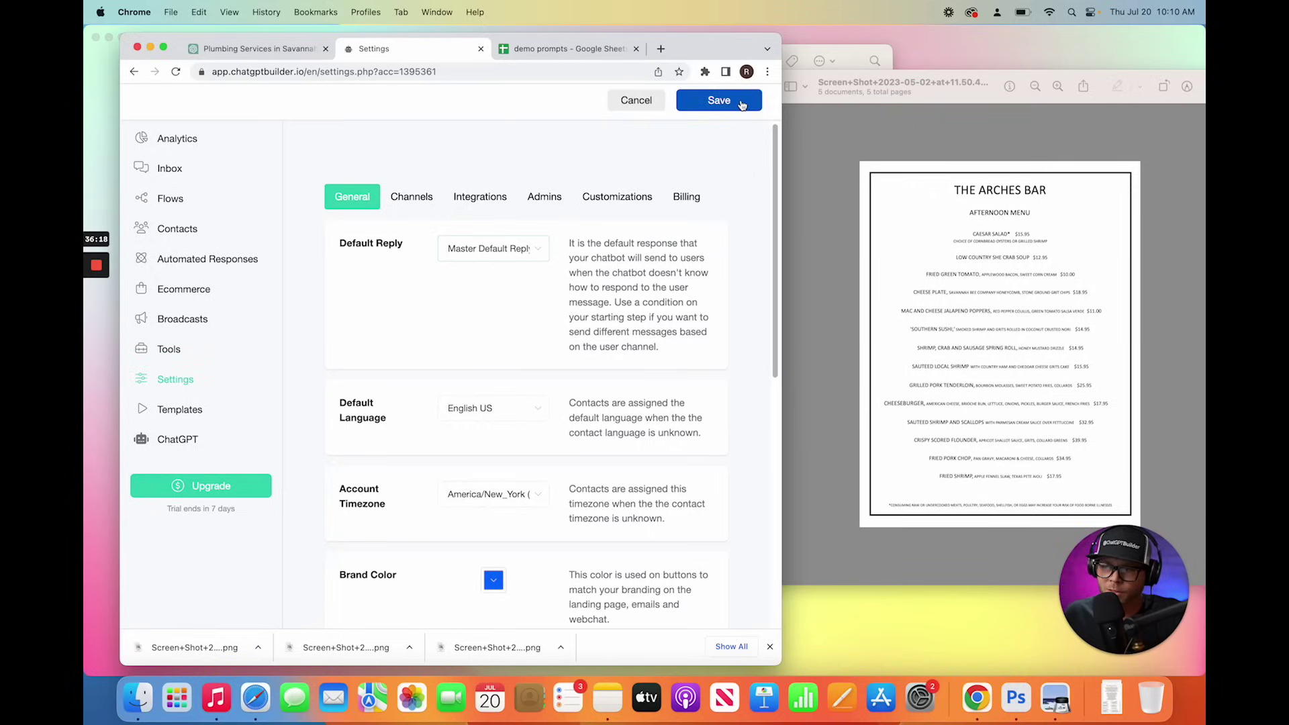
pyautogui.click(742, 102)
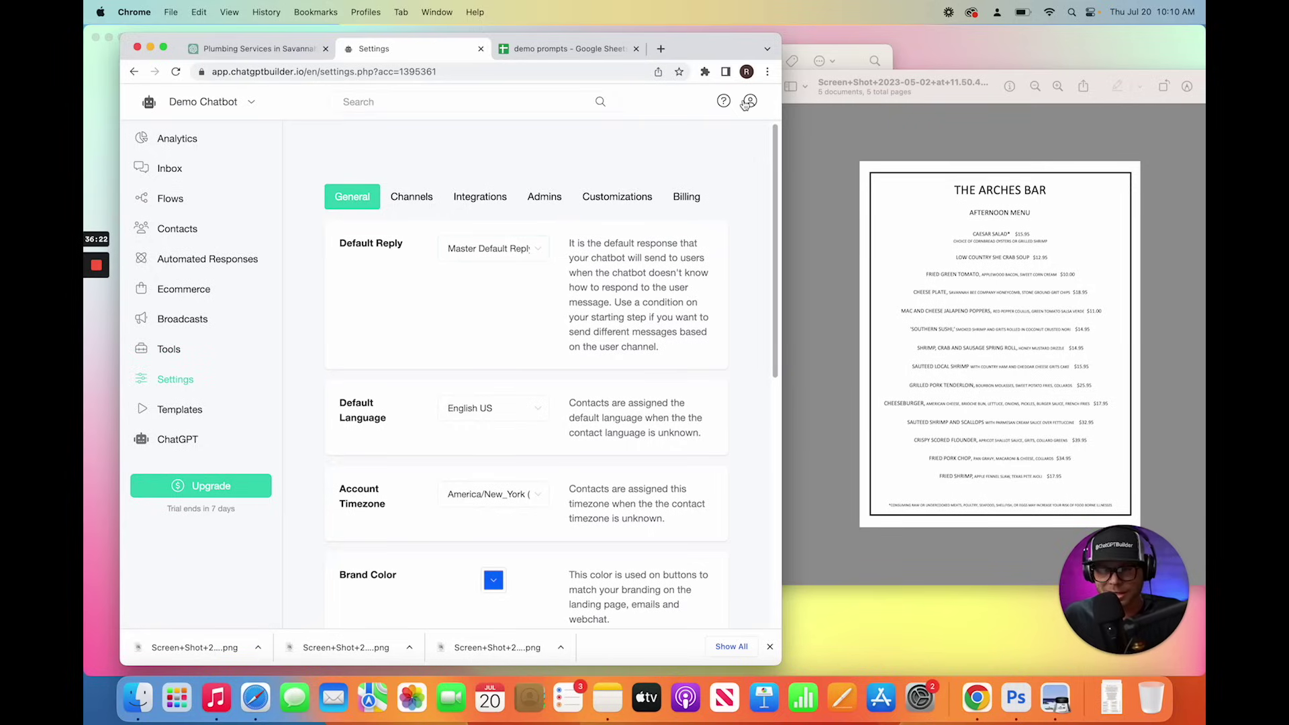
pyautogui.click(164, 198)
# Step: Copy the Welcome Message - RR WebChat link and paste it into a new browser tab
pyautogui.scroll(-2, 406, 373)
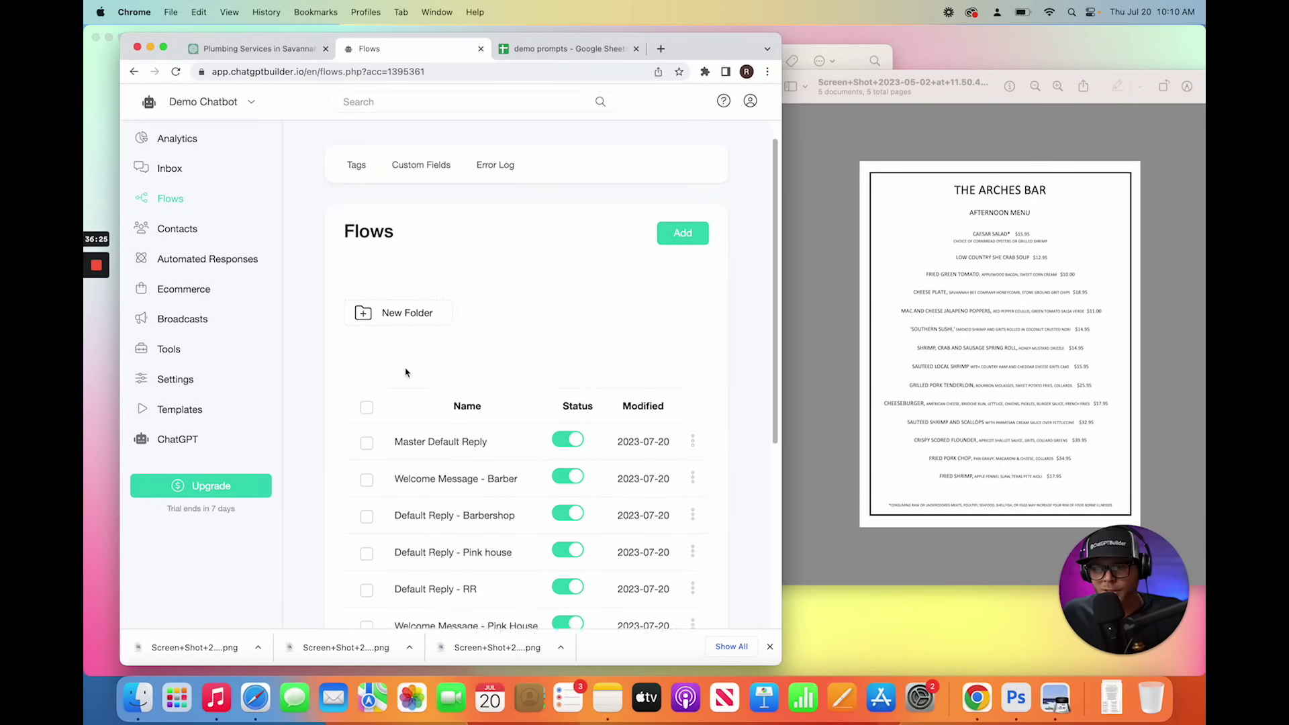
pyautogui.scroll(-3, 405, 373)
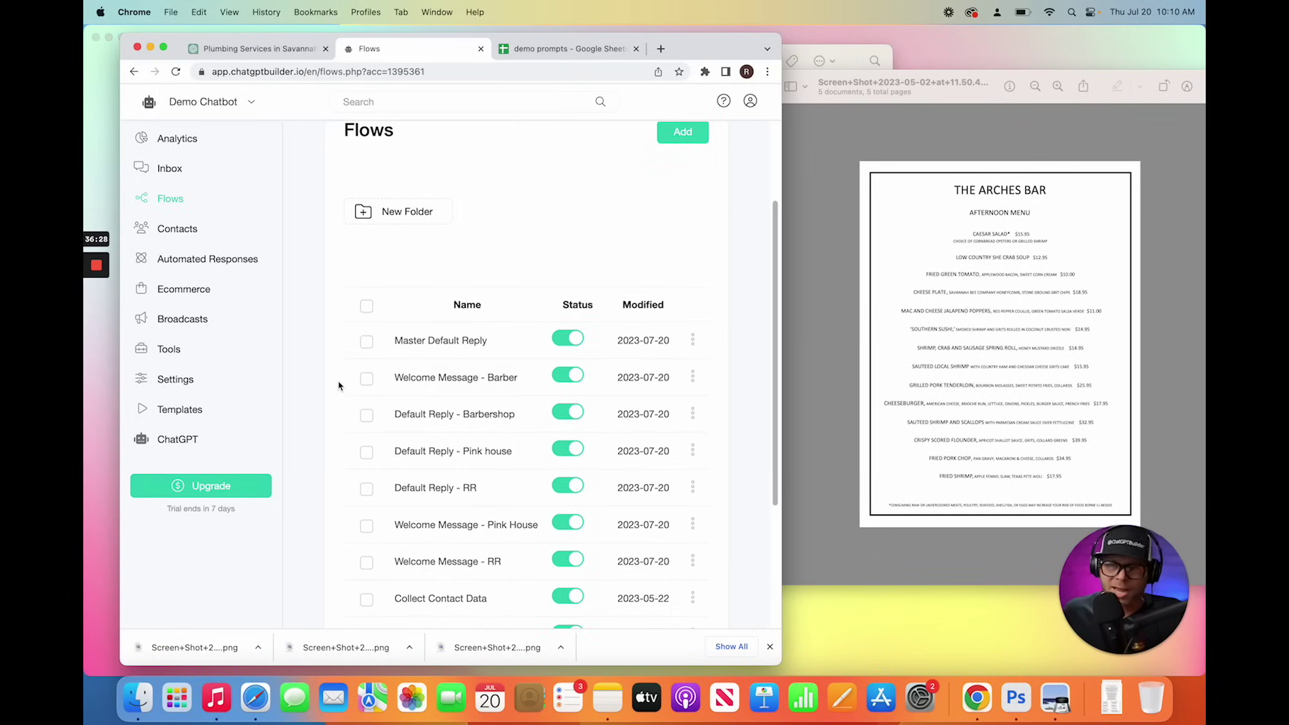
pyautogui.scroll(-2, 363, 410)
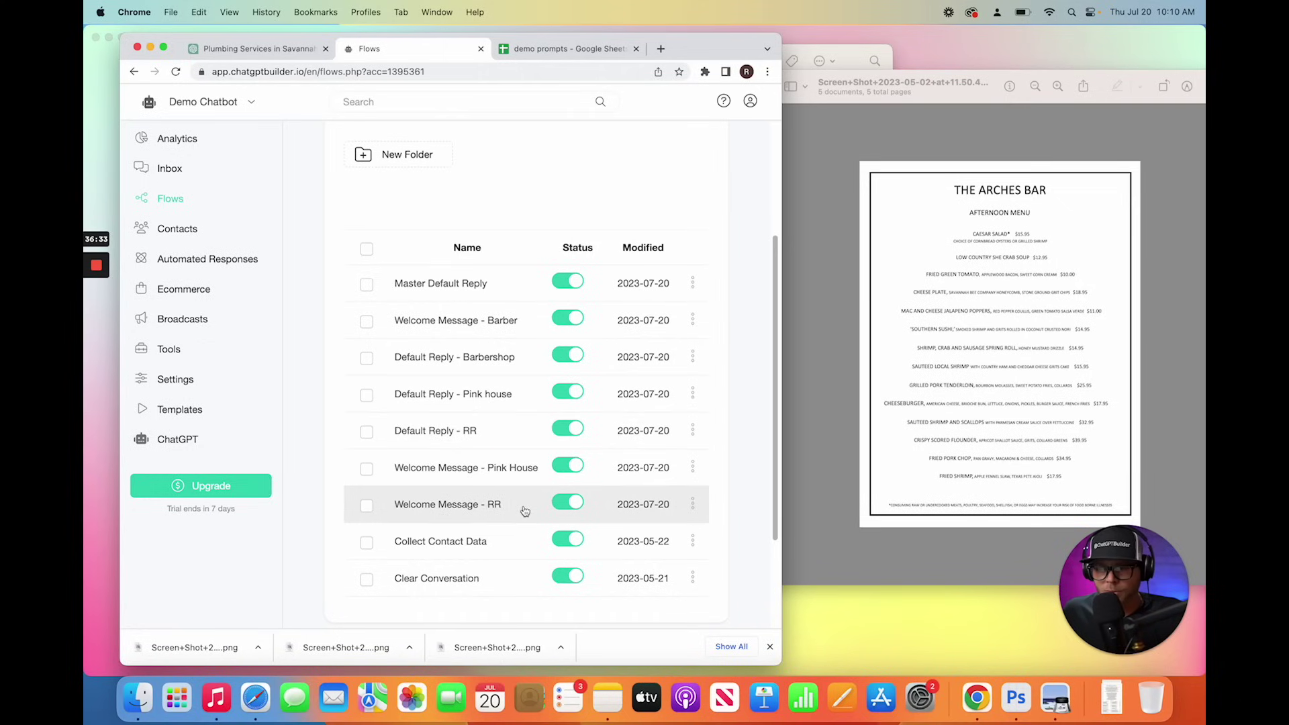
pyautogui.click(692, 504)
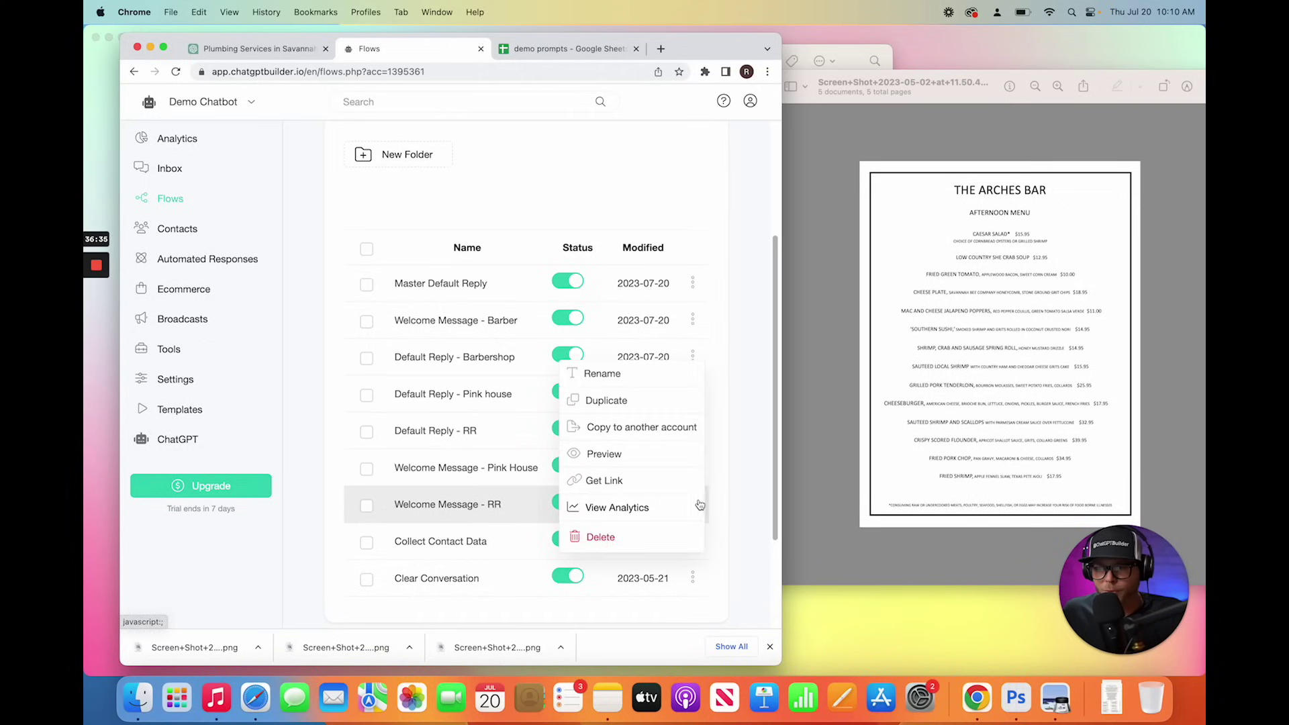
pyautogui.click(651, 481)
pyautogui.click(575, 212)
pyautogui.click(664, 51)
pyautogui.press('cmd+v')
# Step: Load the RR webchat, ask about Roto-Rooter's address, phone and services, then return to Flows
pyautogui.press('Return')
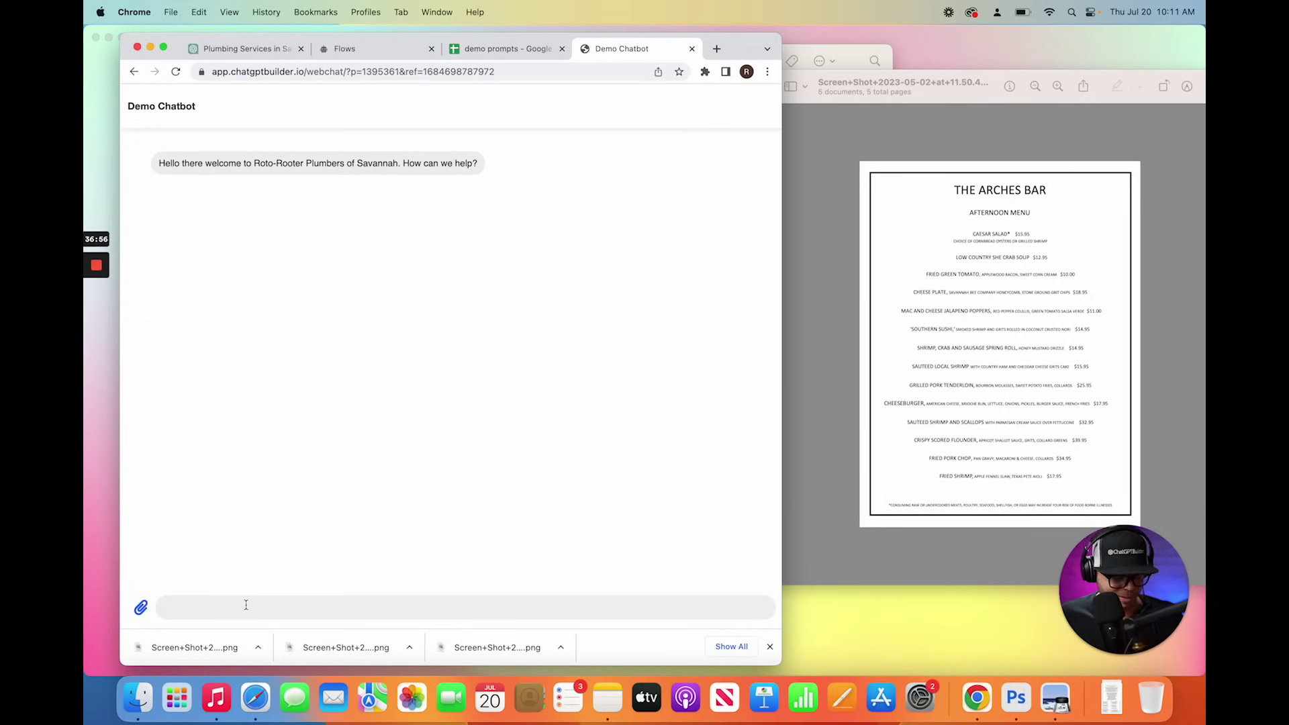
pyautogui.press('fn')
pyautogui.press('fn')
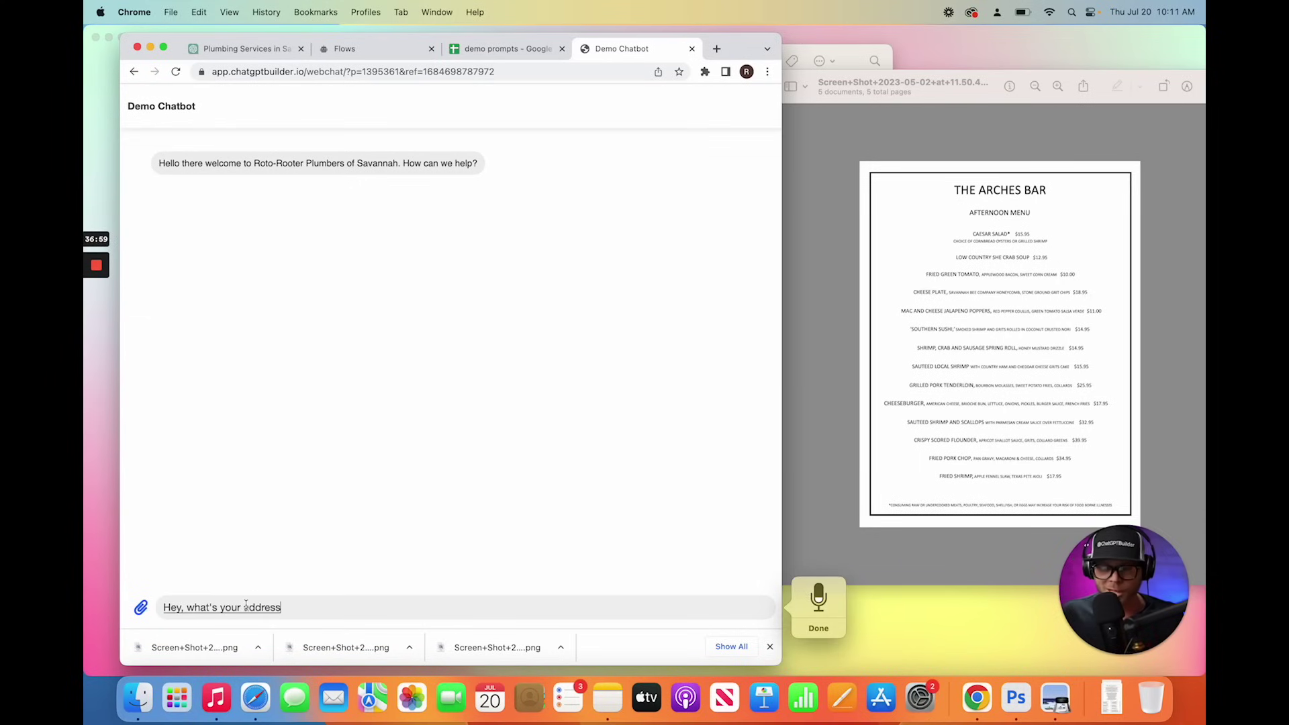
pyautogui.press('Return')
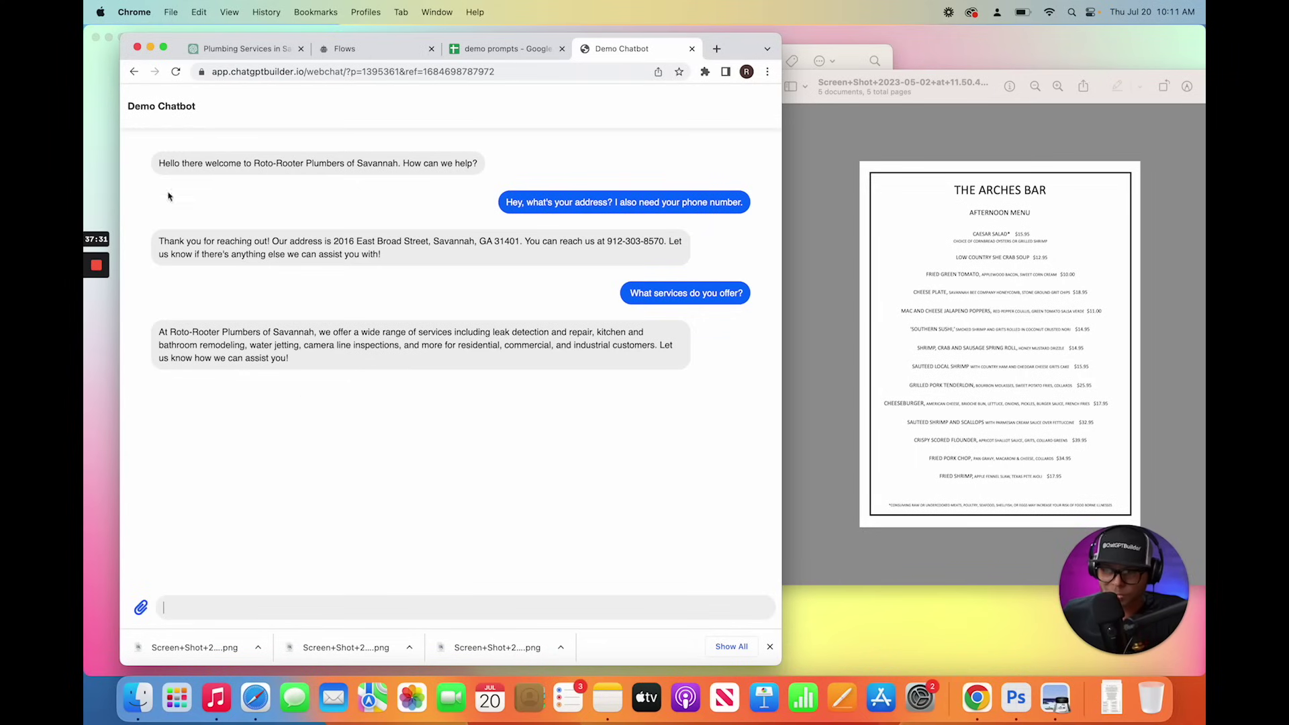
pyautogui.click(344, 48)
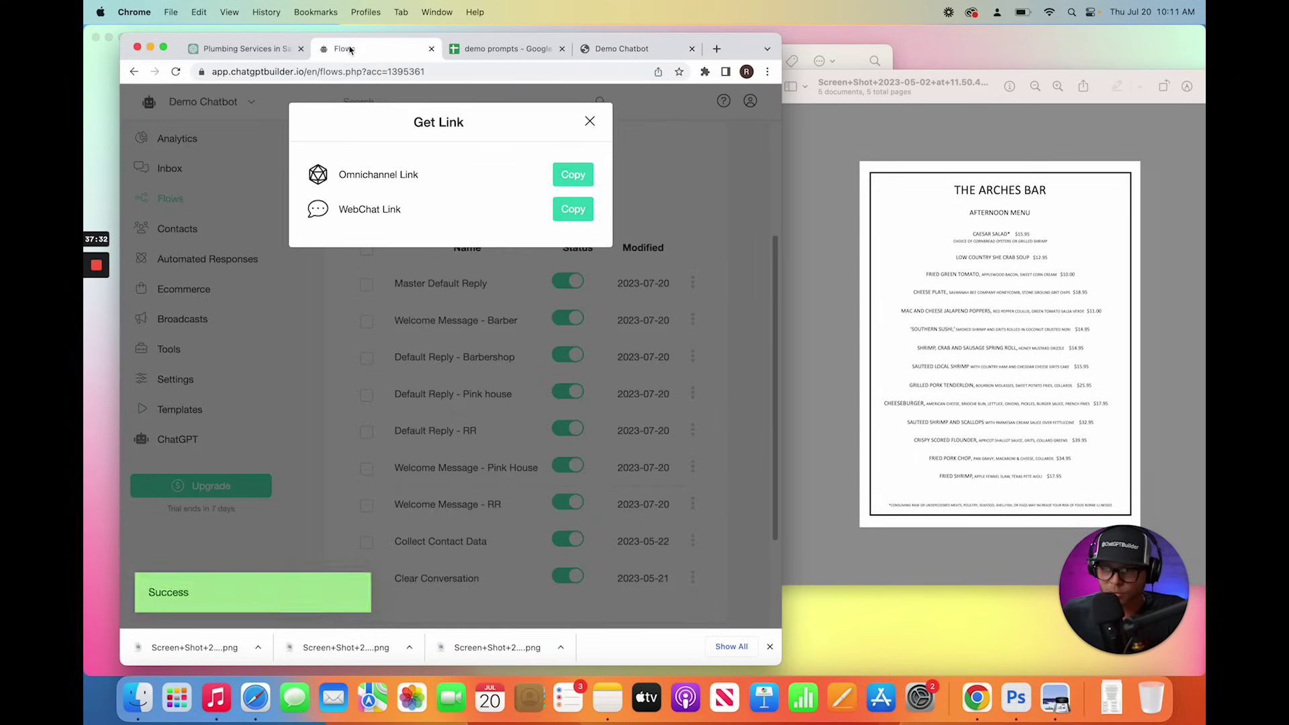
# Step: Copy the Welcome Message - Barber WebChat link and load it in the chat tab
pyautogui.click(591, 122)
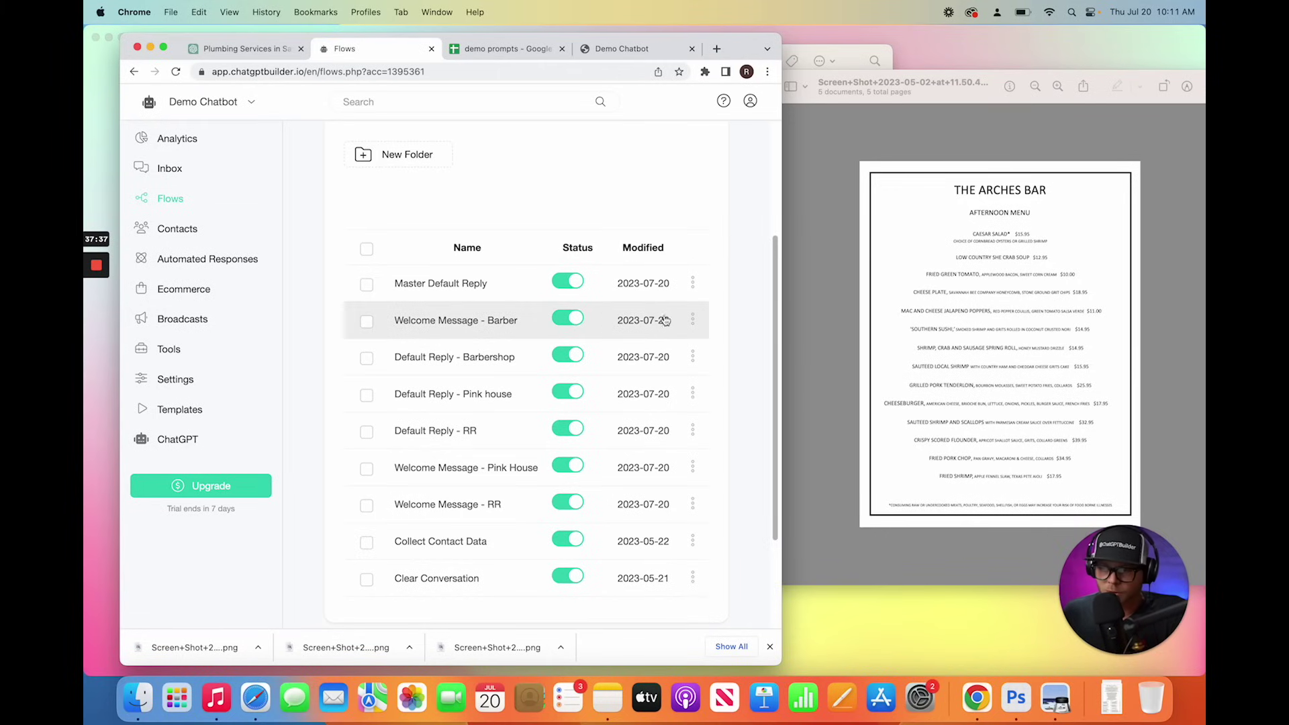
pyautogui.click(692, 320)
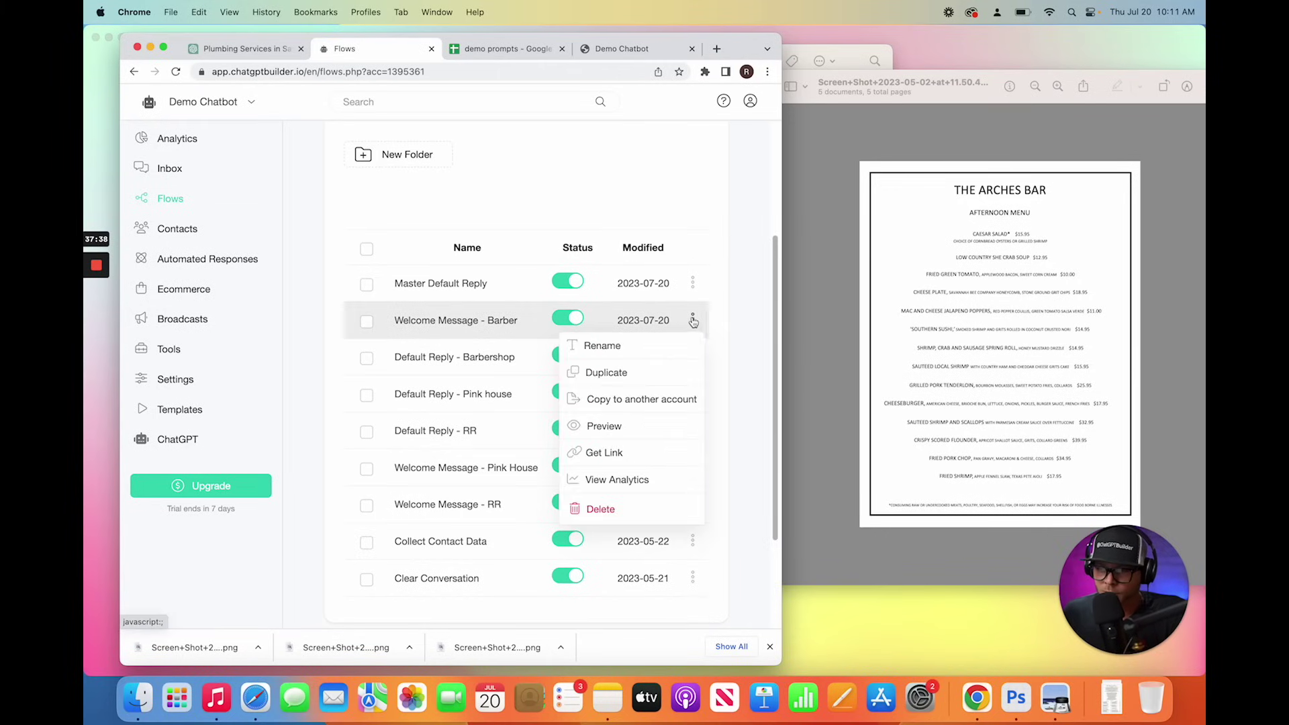
pyautogui.click(635, 452)
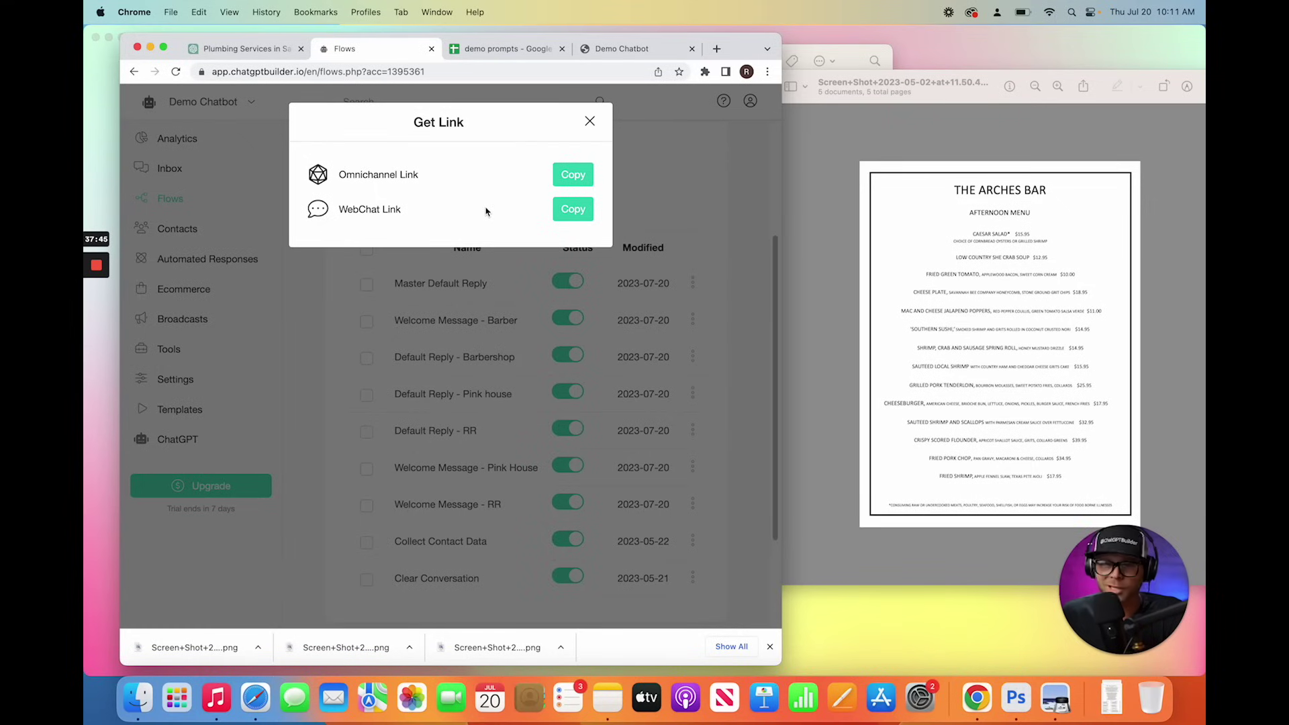
pyautogui.click(573, 216)
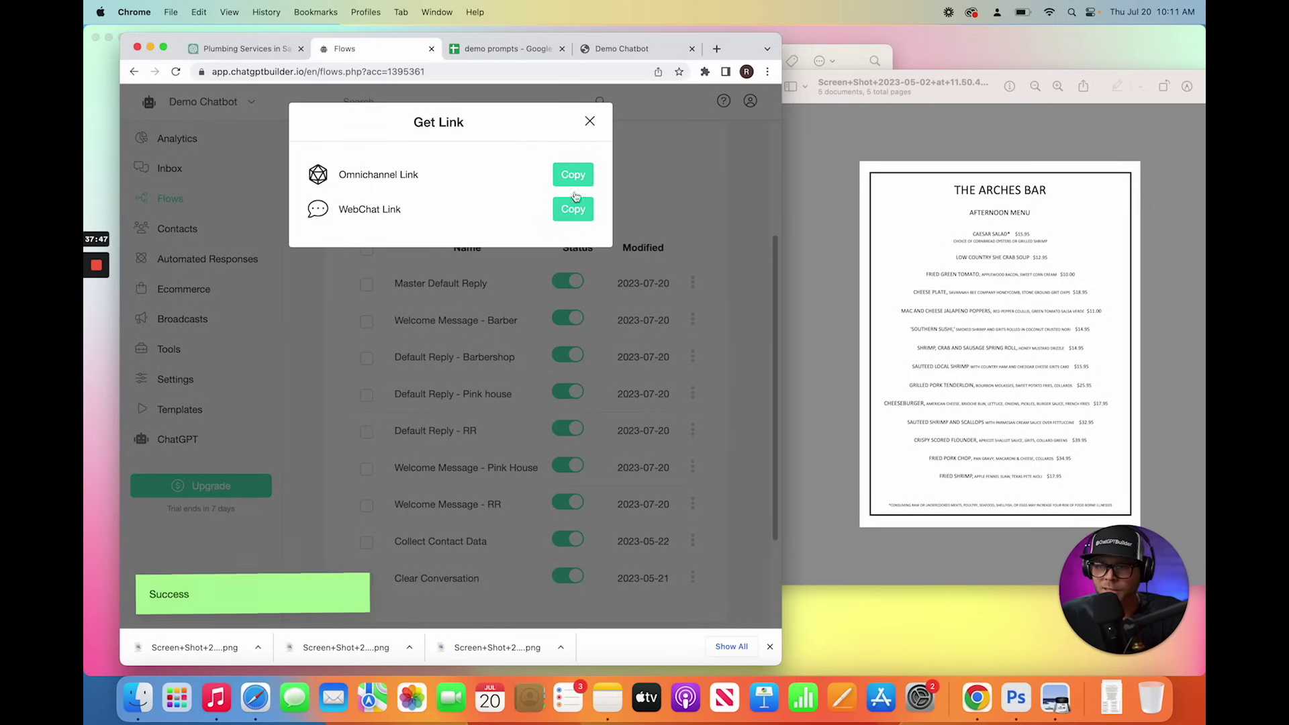
pyautogui.click(615, 50)
pyautogui.click(590, 72)
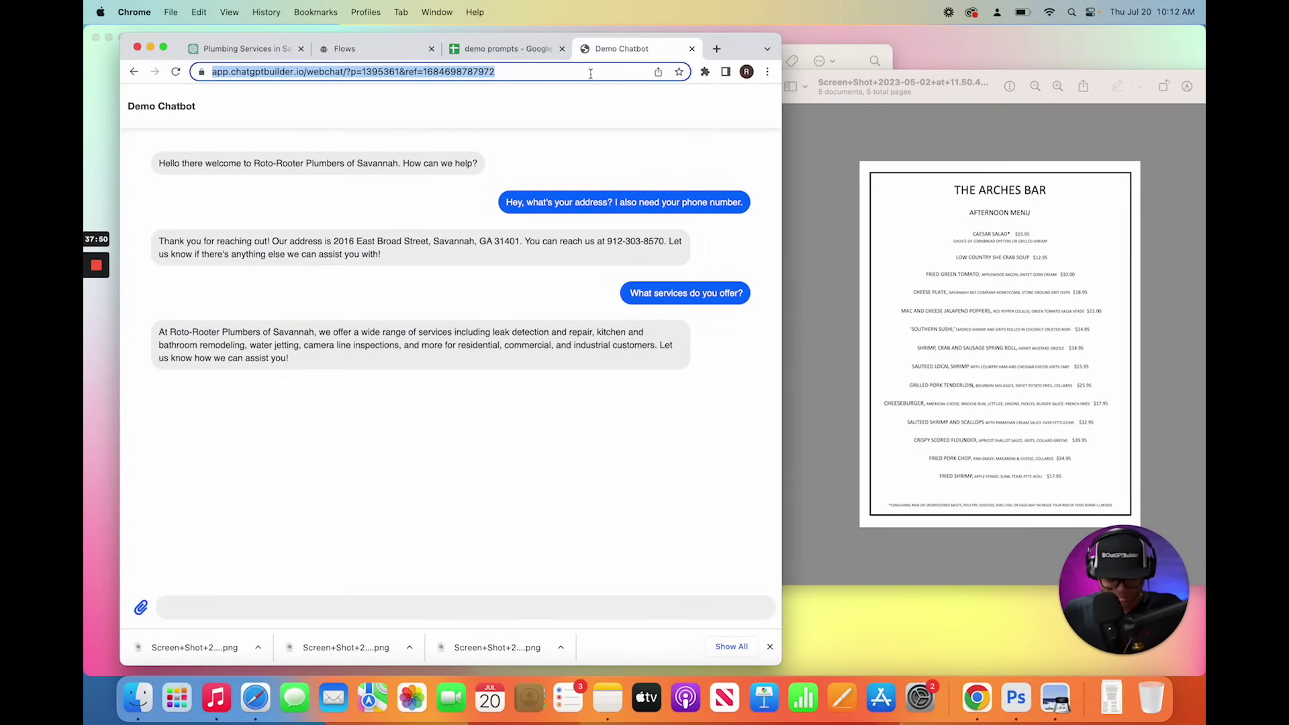
pyautogui.press('cmd+v')
pyautogui.press('Return')
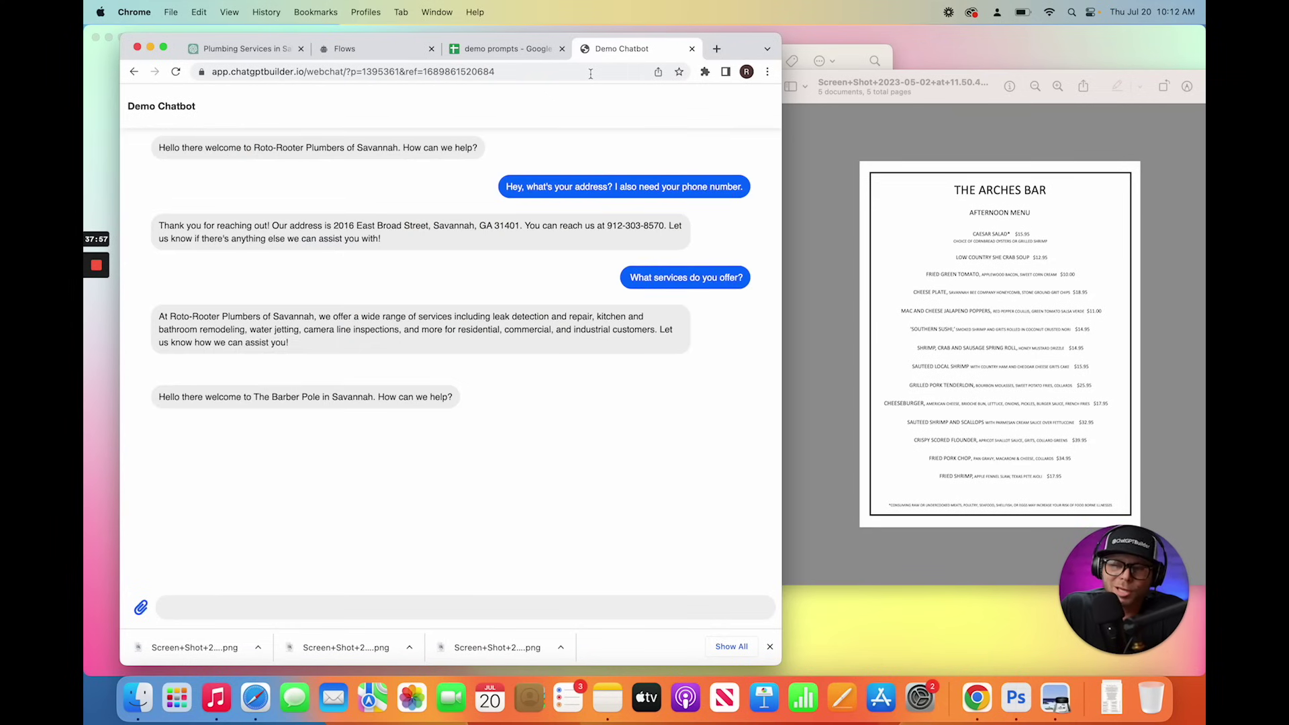
# Step: Append &lc=0 to the webchat address and reload for a fresh conversation
pyautogui.click(591, 71)
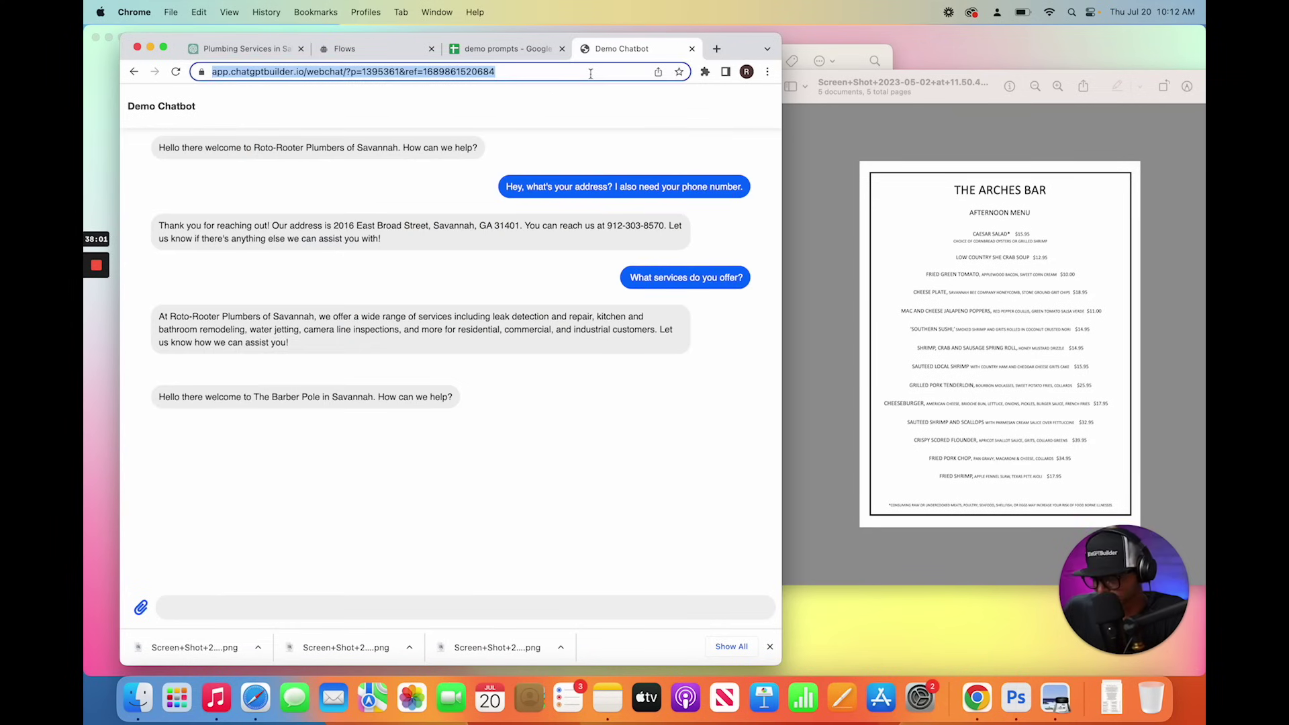
pyautogui.click(590, 72)
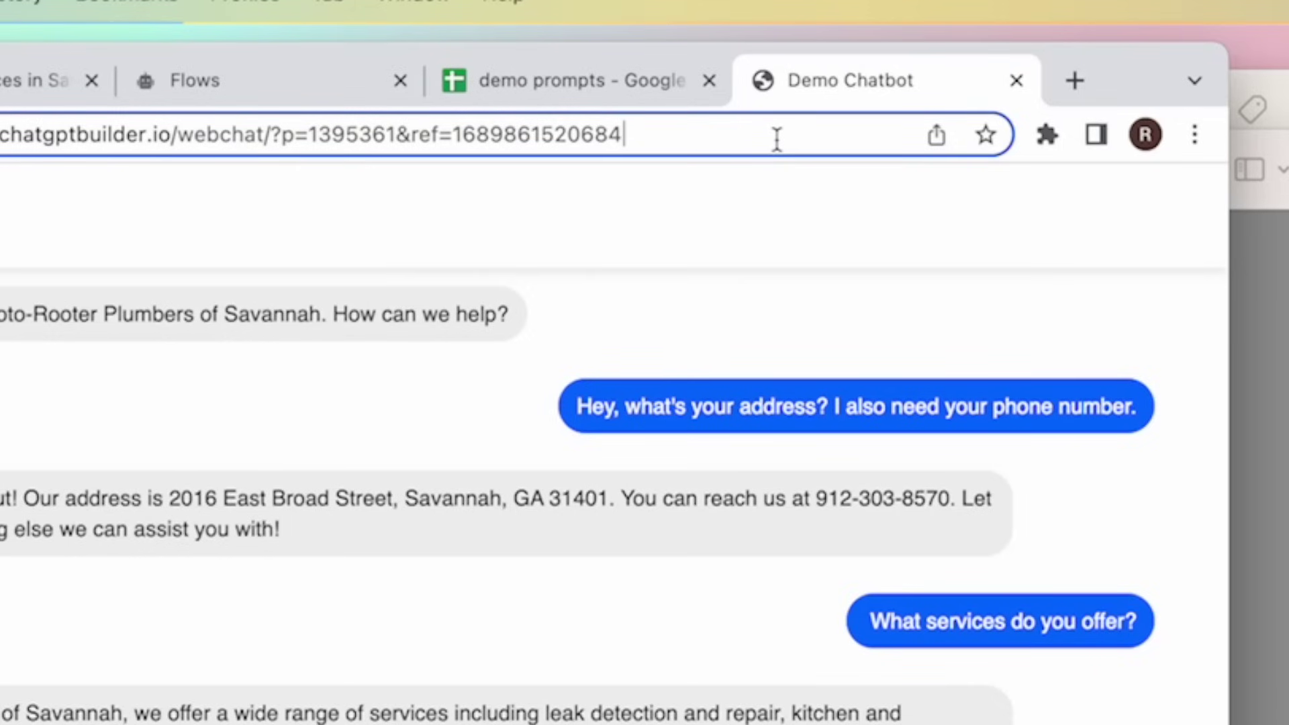
pyautogui.write('&')
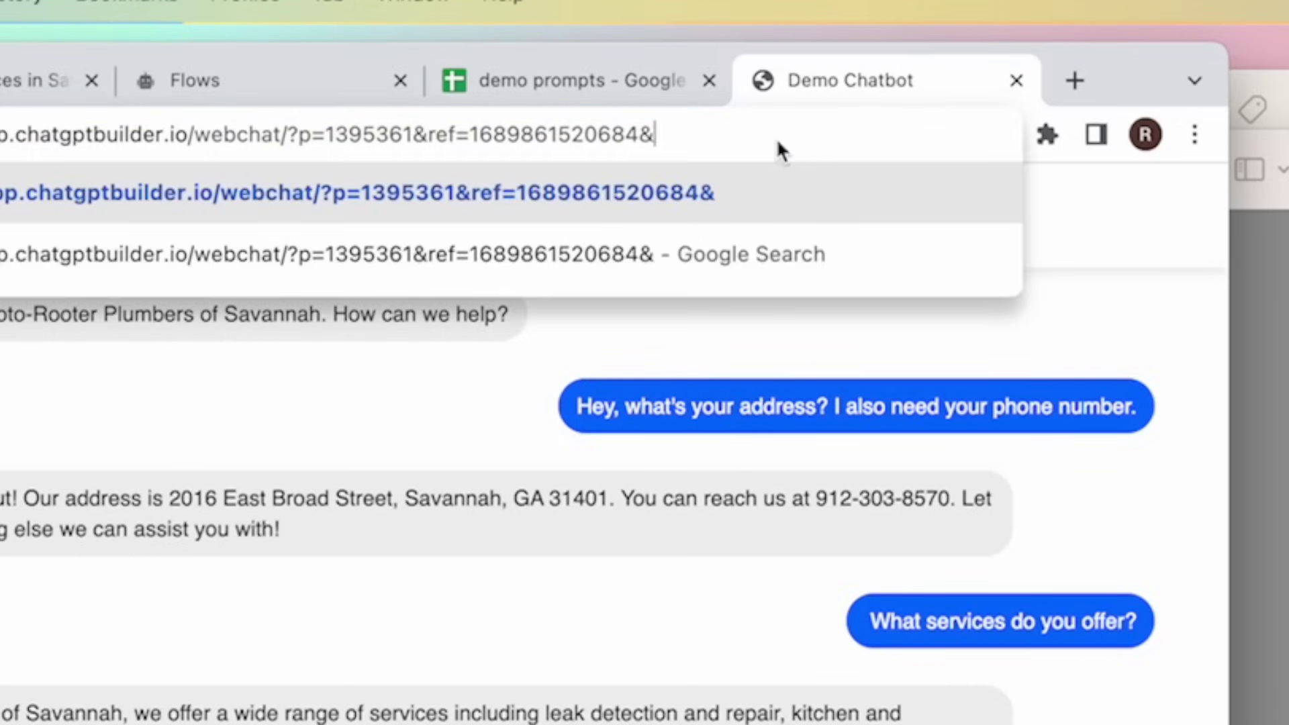
pyautogui.write('lc')
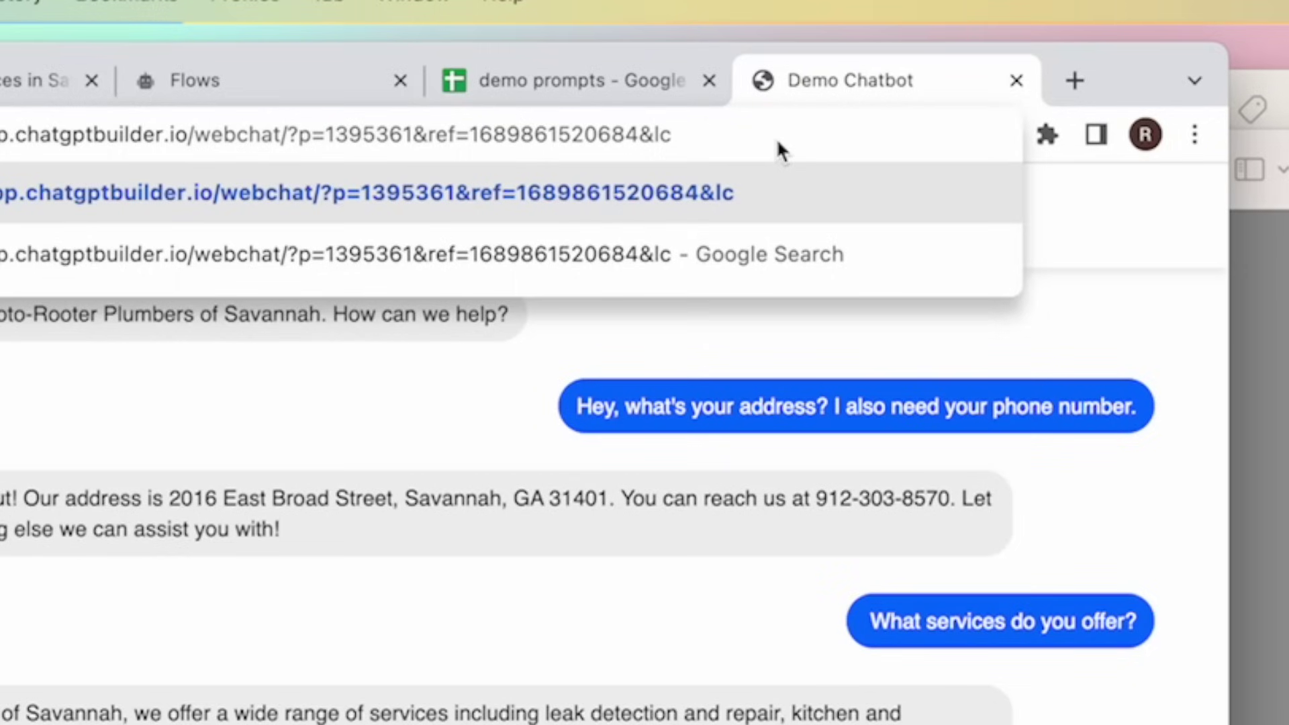
pyautogui.write('=')
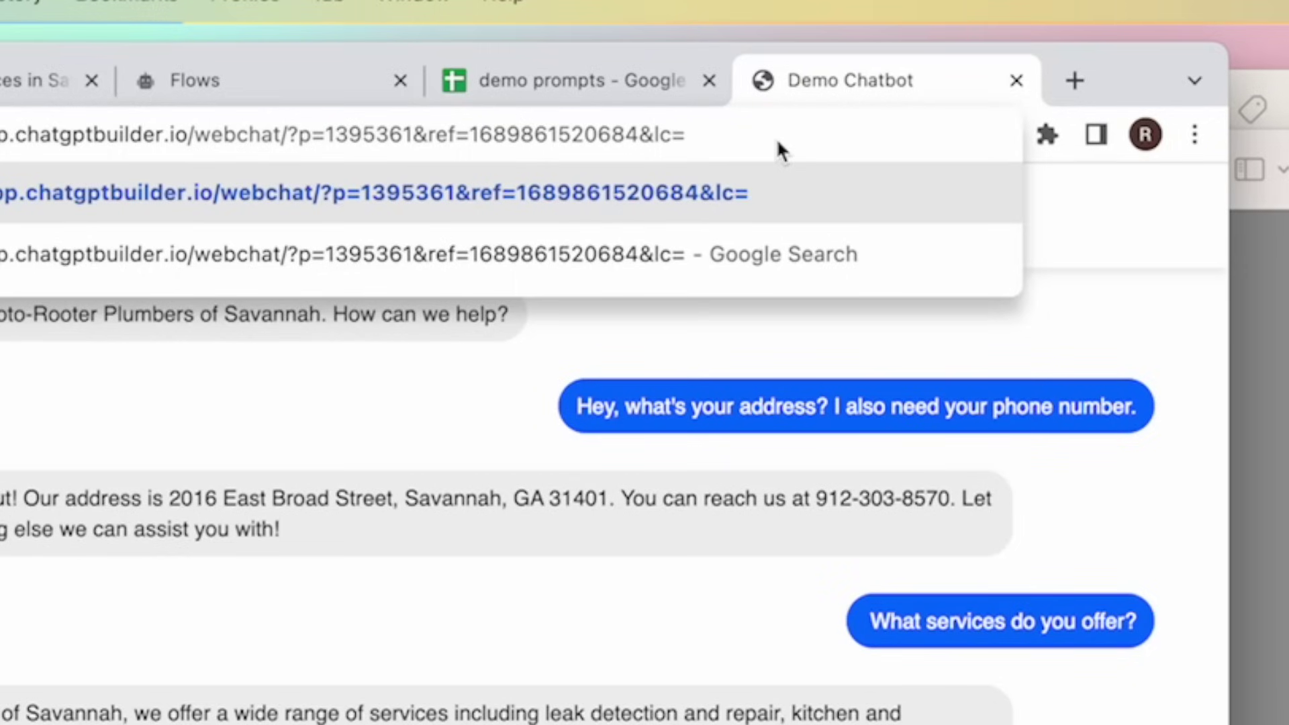
pyautogui.write('0')
pyautogui.press('Return')
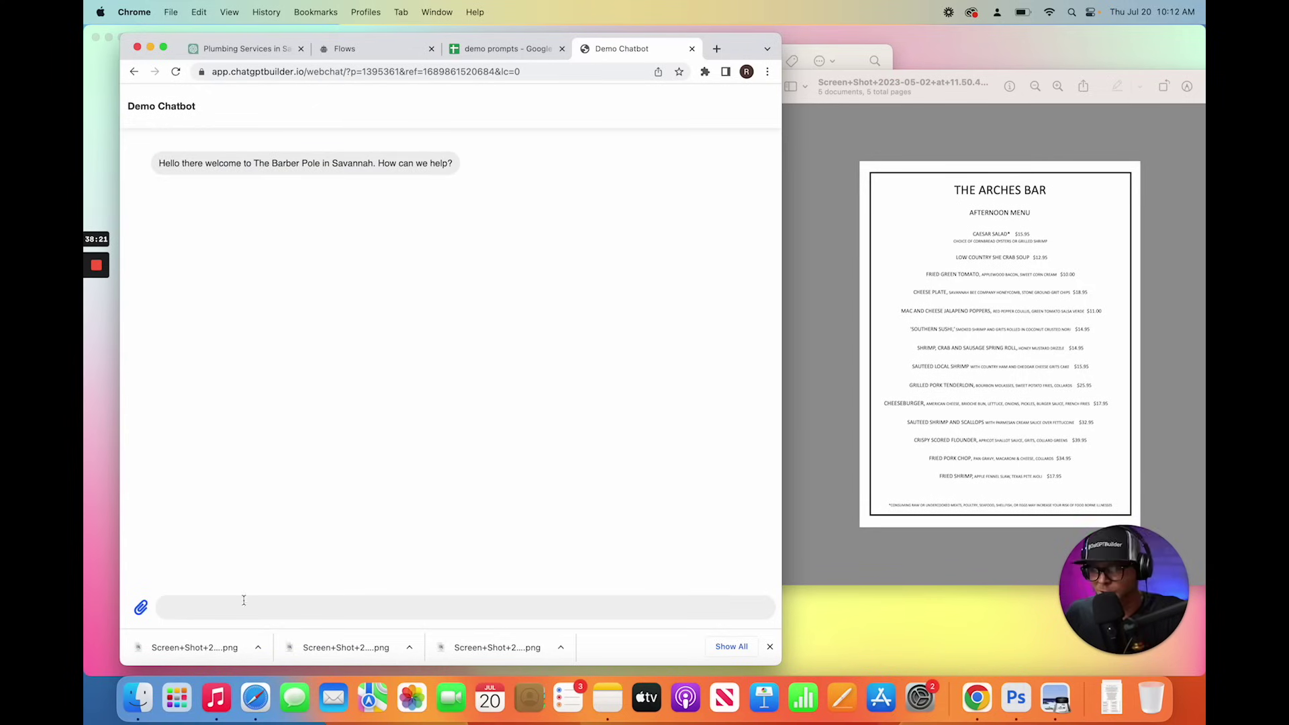
# Step: Dictate "How much is a men's haircut?" to the Barber Pole webchat, then return to Flows
pyautogui.press('fn')
pyautogui.press('fn')
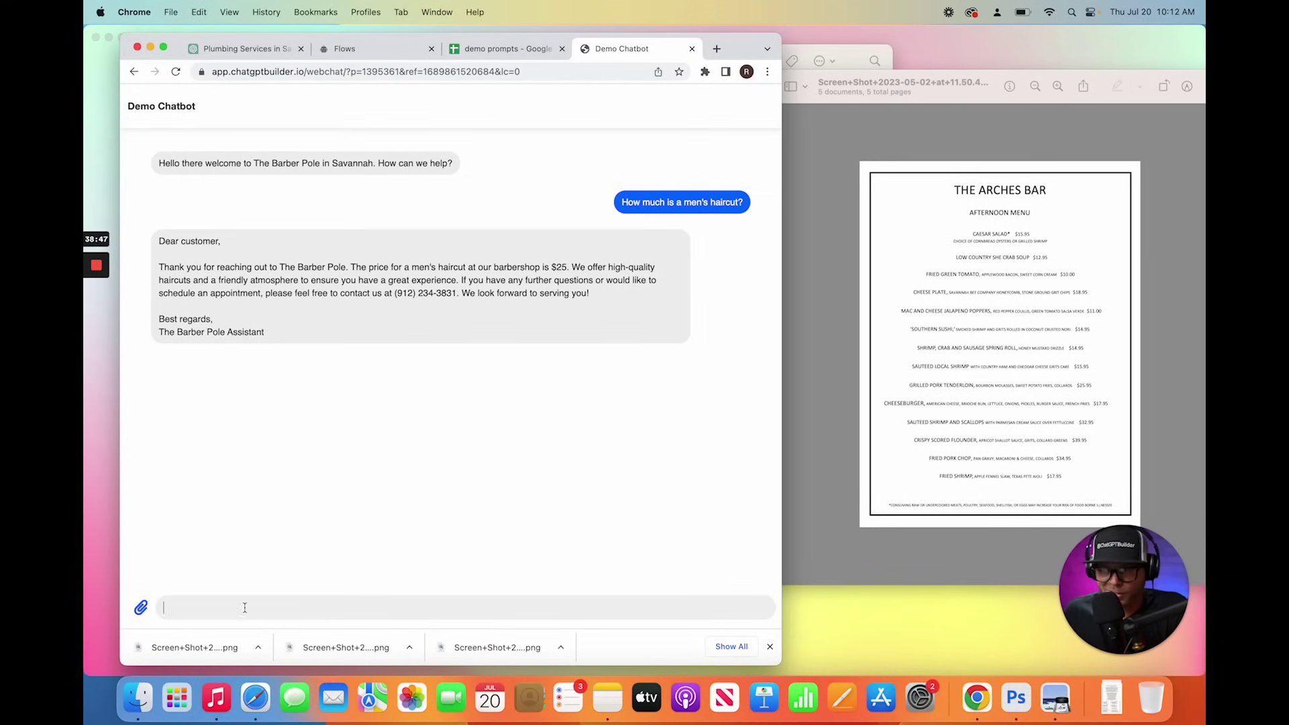
pyautogui.click(344, 48)
# Step: In Default Reply - Barbershop's OpenAI block, add a line requesting one-sentence replies ending with a haircut joke
pyautogui.click(561, 101)
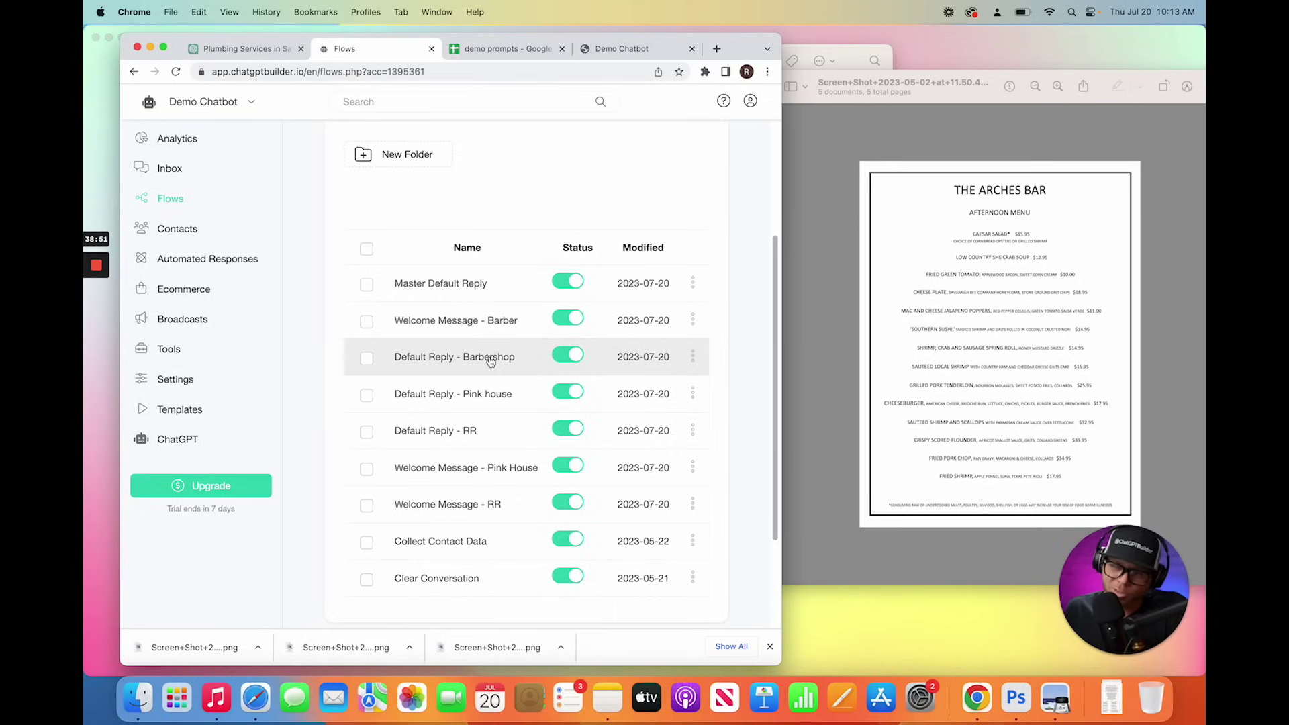
pyautogui.click(491, 358)
pyautogui.click(464, 395)
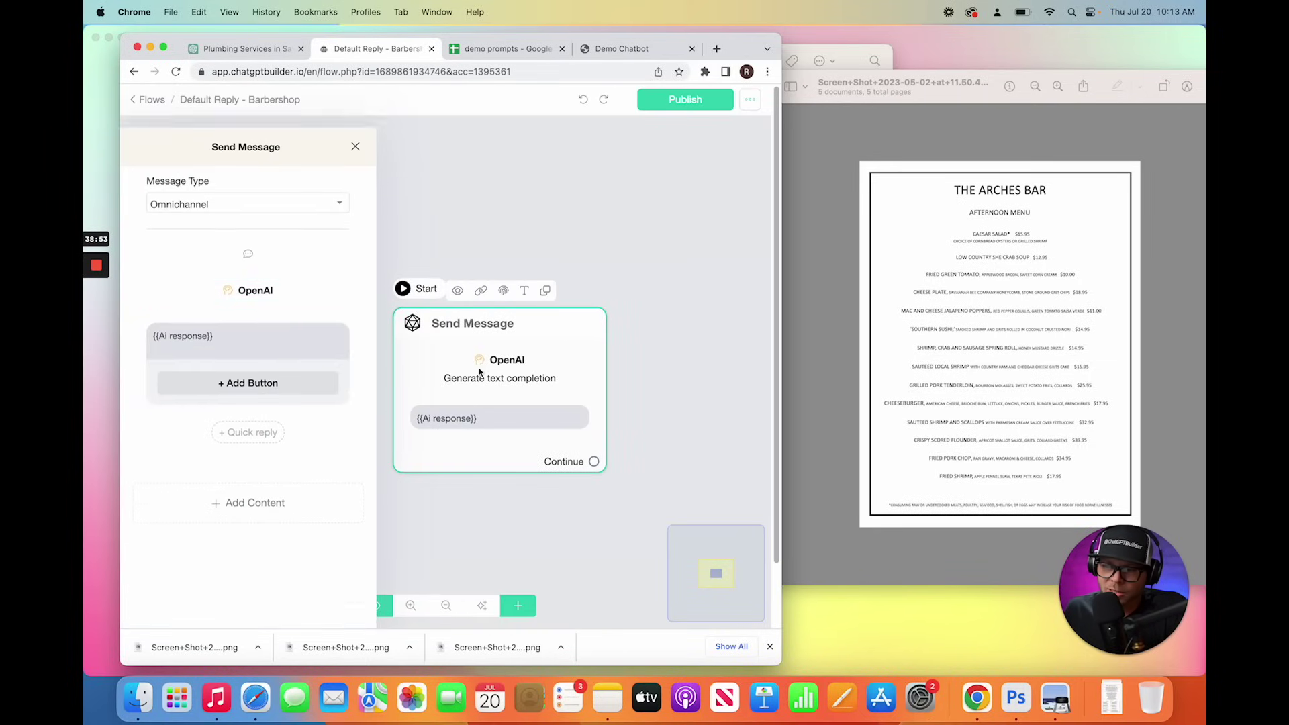
pyautogui.click(256, 282)
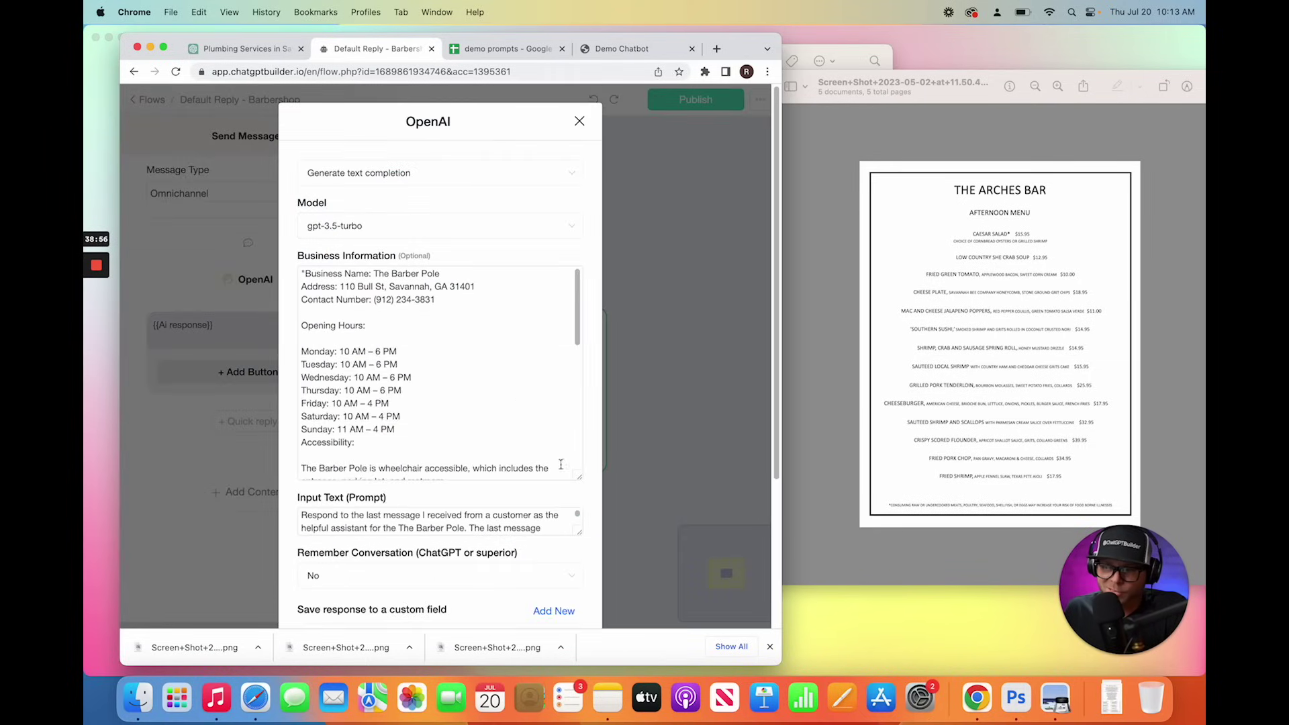
pyautogui.scroll(-15, 552, 449)
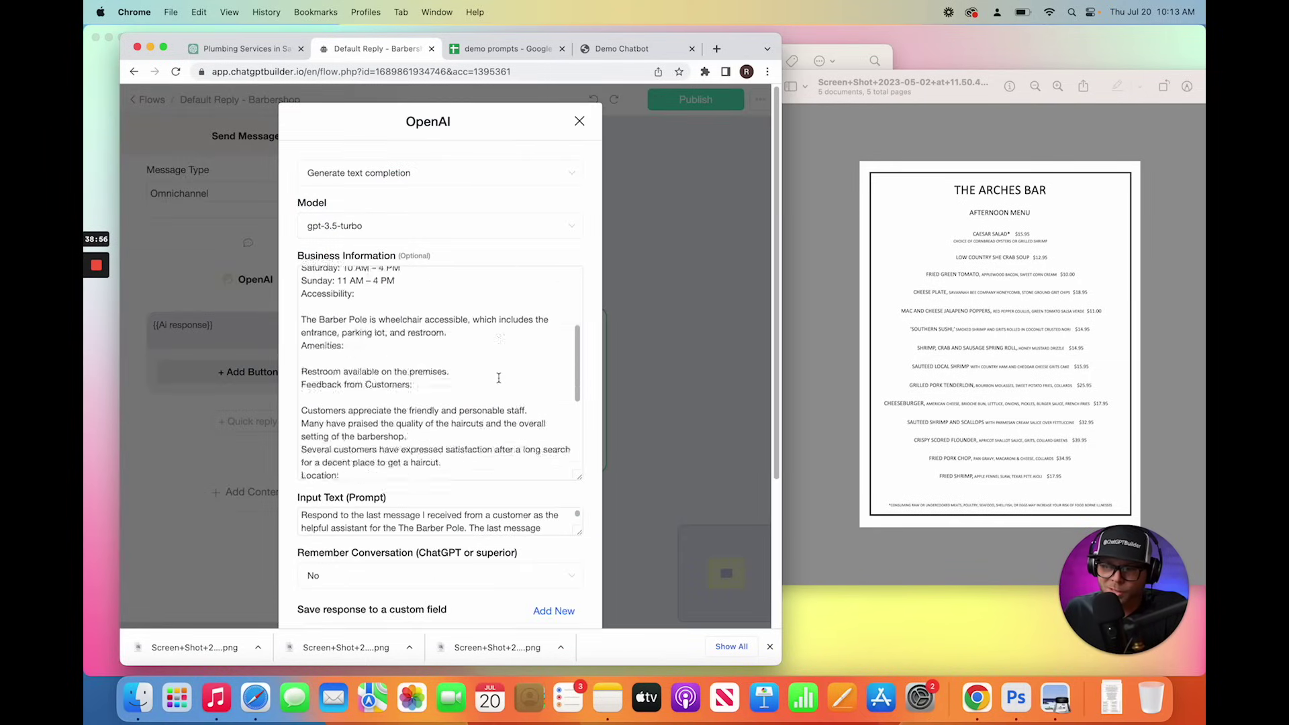
pyautogui.click(361, 274)
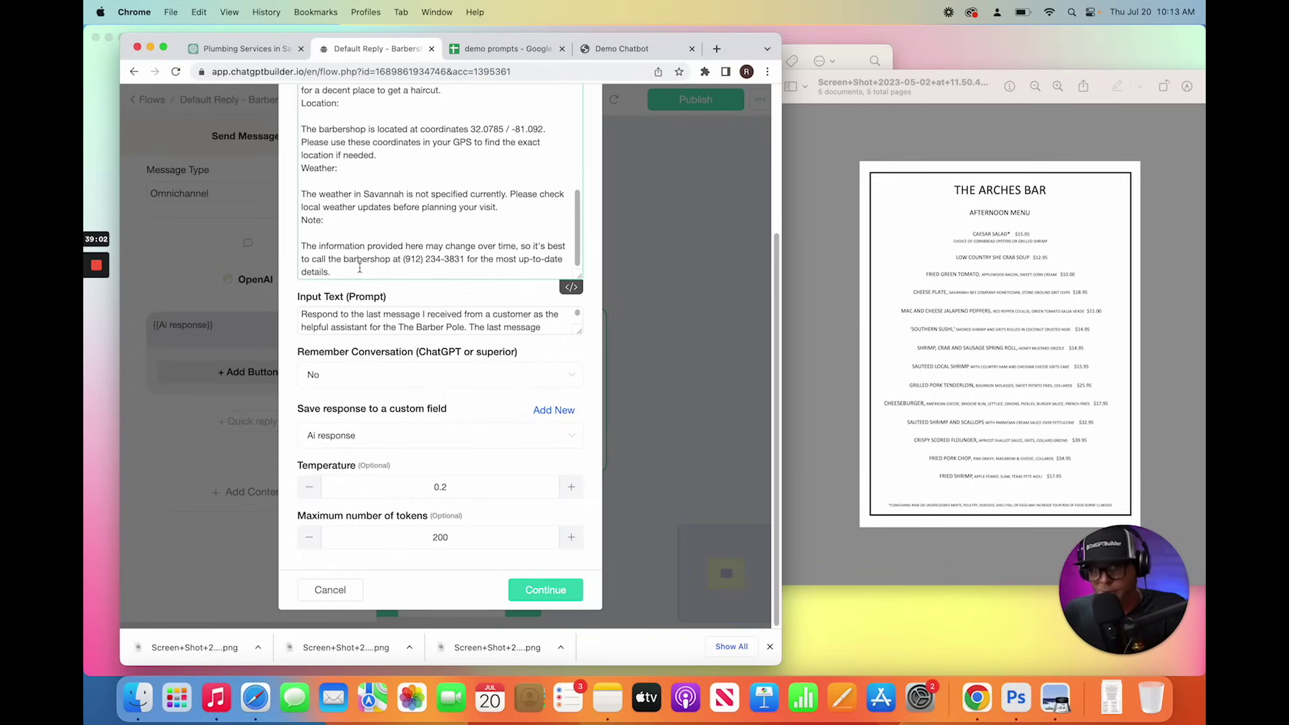
pyautogui.press('Return')
pyautogui.press('Return')
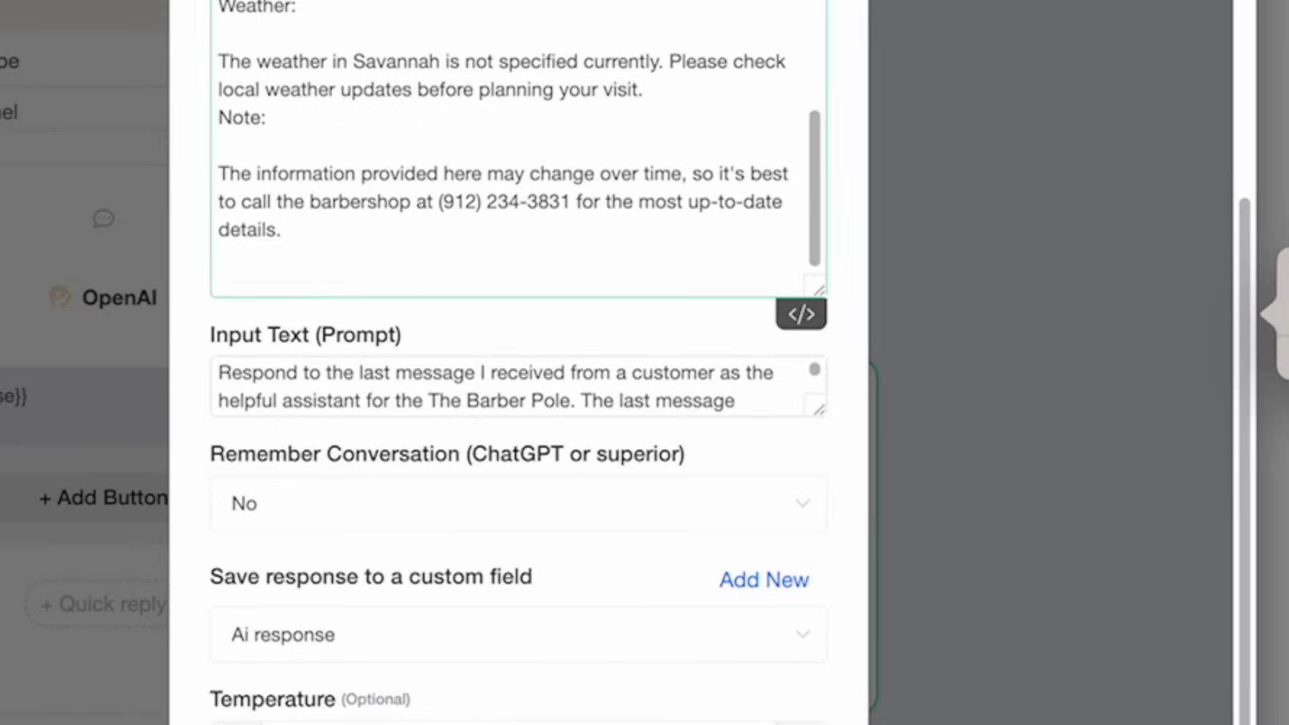
pyautogui.write('Be sure')
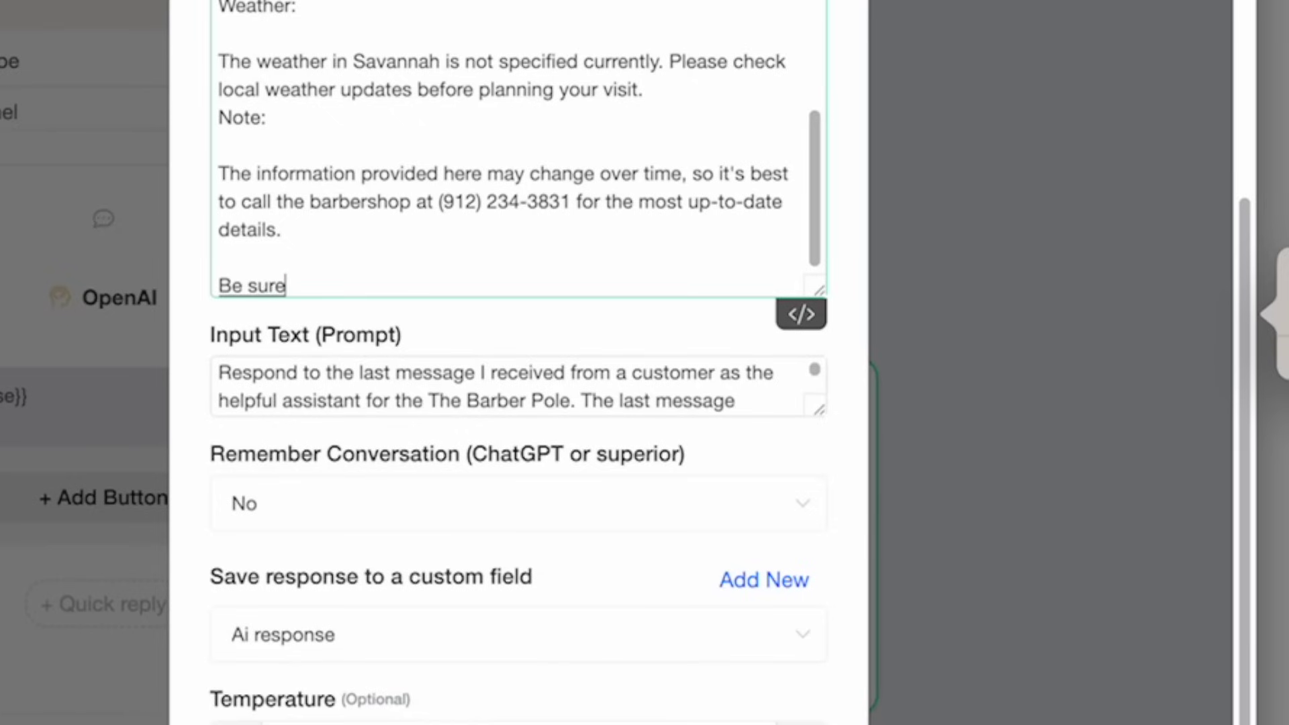
pyautogui.write(' to respond, and')
pyautogui.press('BackSpace')
pyautogui.press('BackSpace')
pyautogui.press('BackSpace')
pyautogui.press('BackSpace')
pyautogui.press('BackSpace')
pyautogui.write('and only one helpful response')
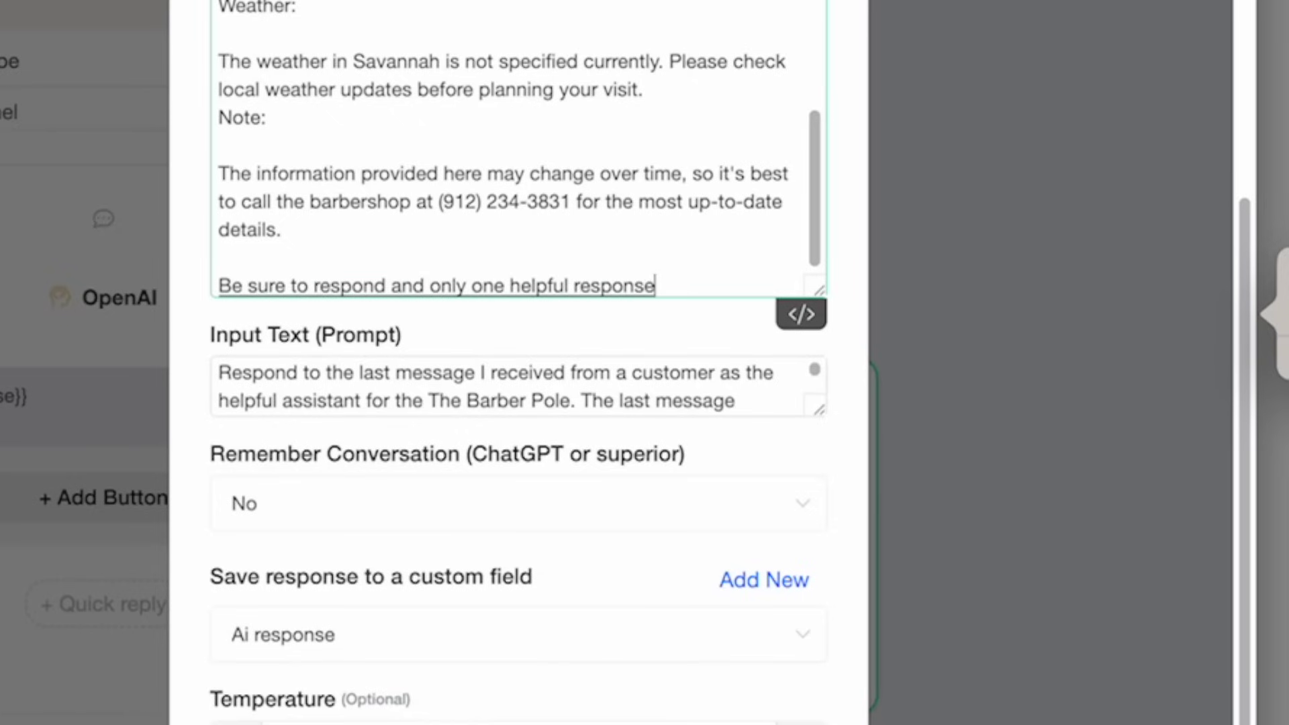
pyautogui.write(' in one sentence or less, but try to')
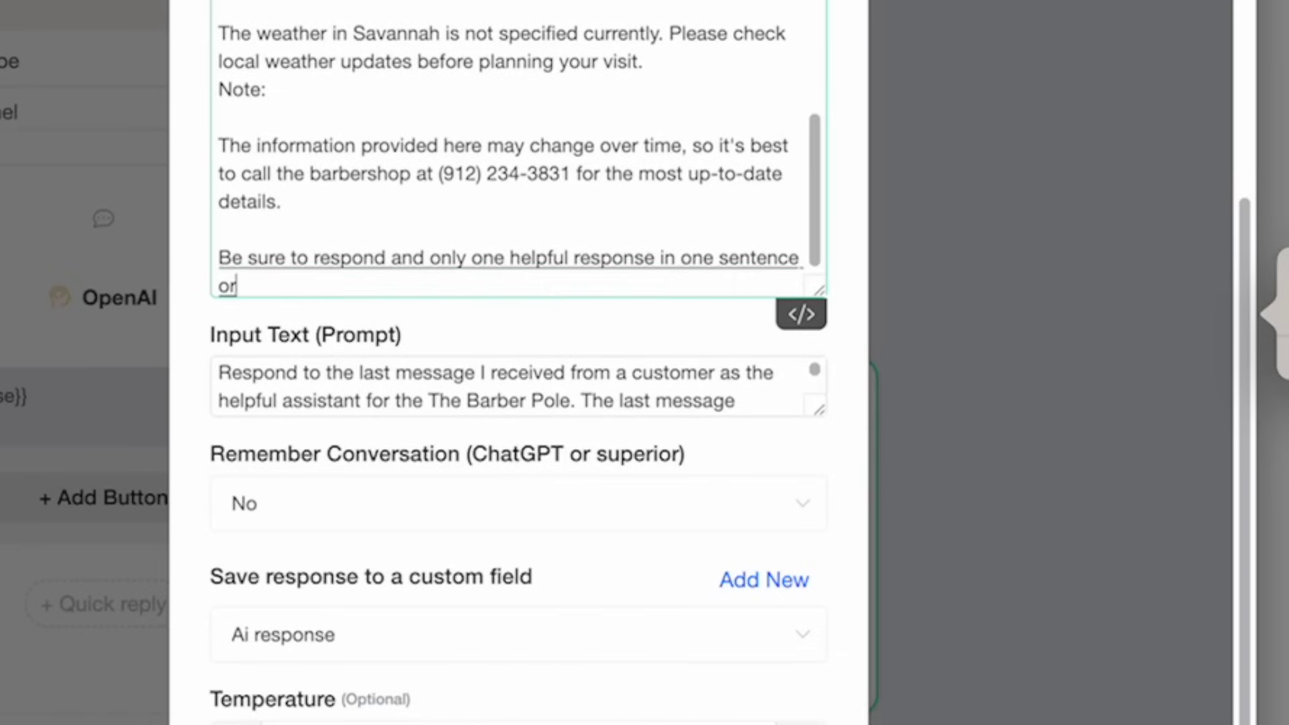
pyautogui.write(' end each sentence with a funny joke related')
pyautogui.write(' to awesome haircuts, and how it allows you to get more girlfriends.')
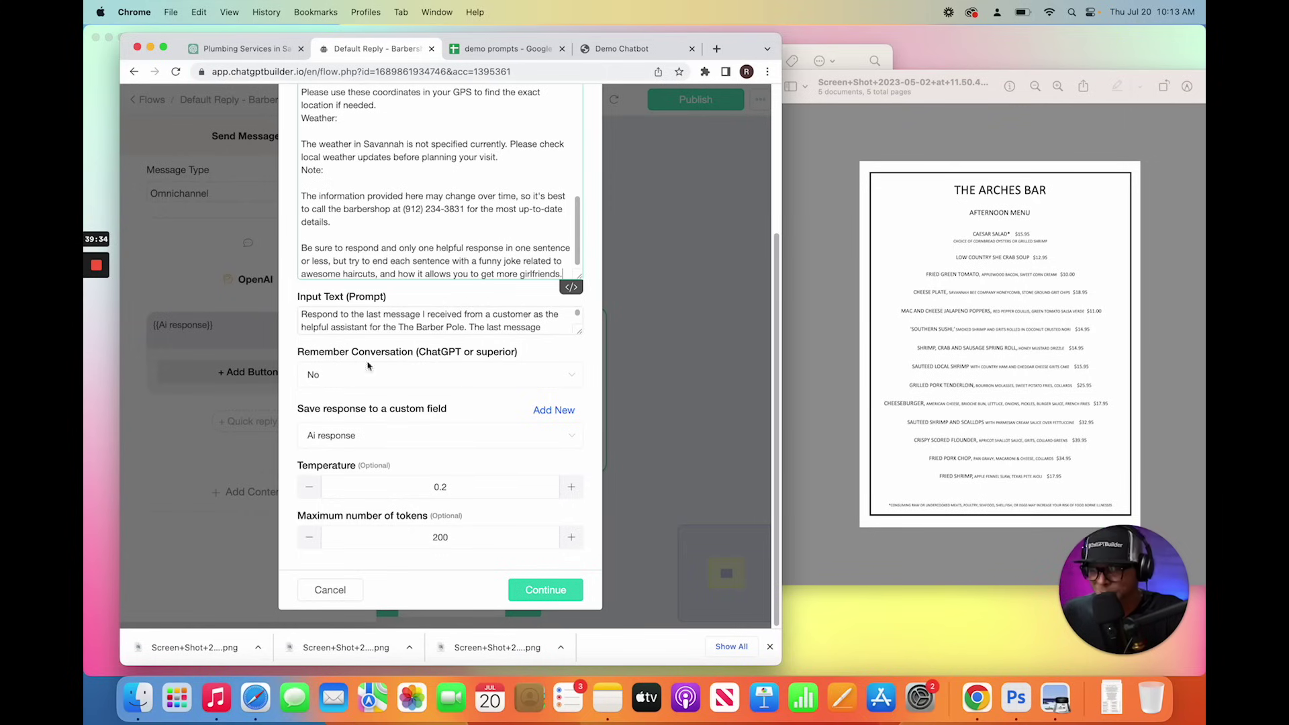
# Step: Save the reply step and copy the men's haircut question from the Barber Pole webchat
pyautogui.click(536, 596)
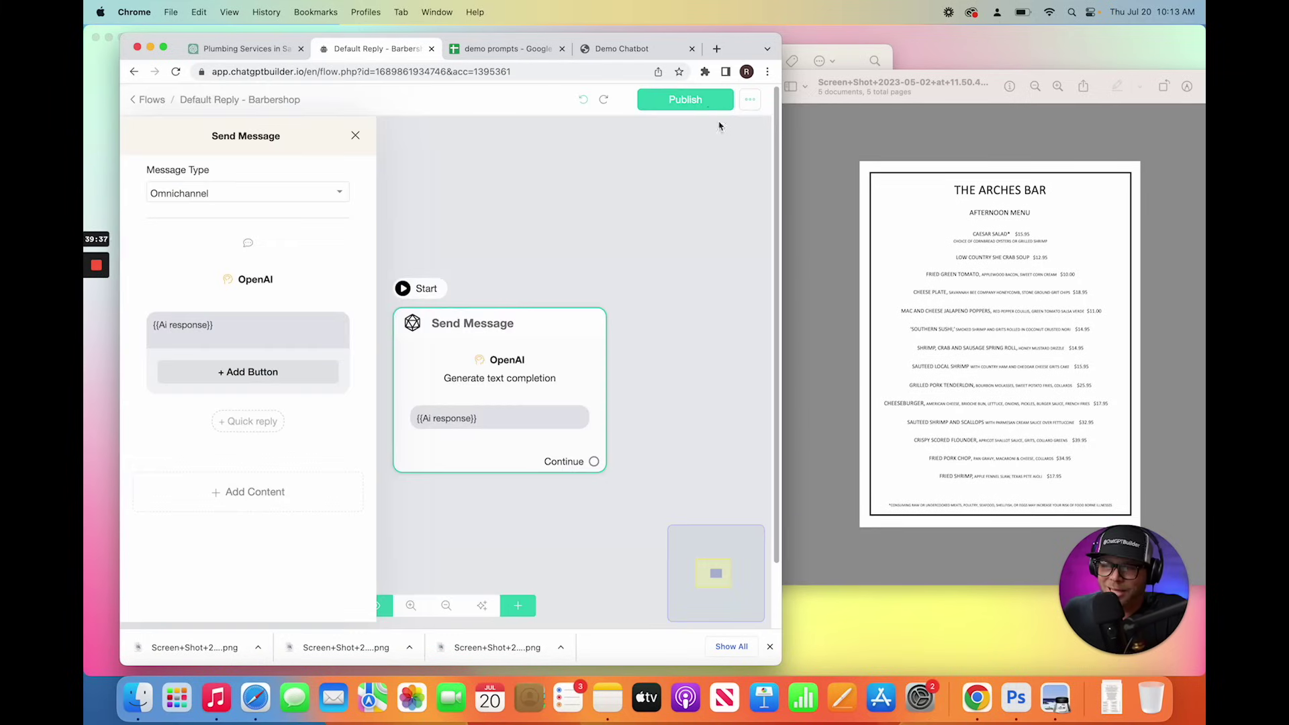
pyautogui.click(625, 51)
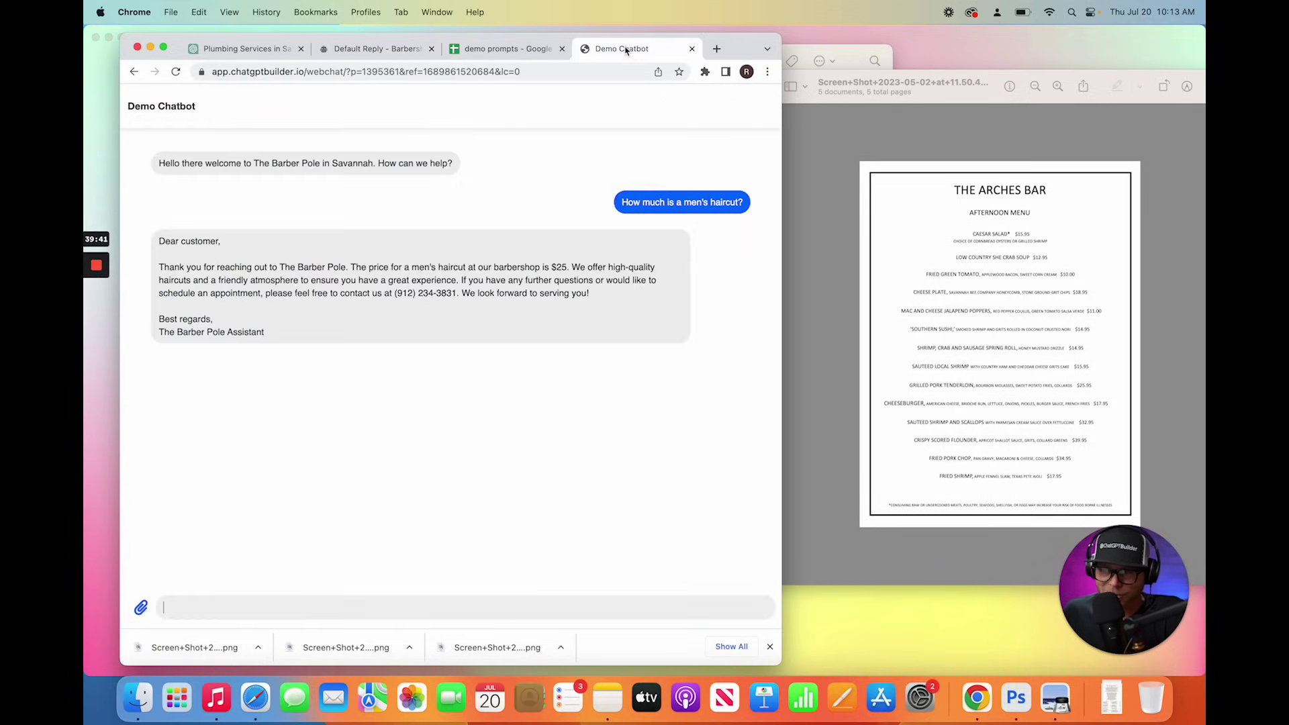
pyautogui.moveTo(626, 199); pyautogui.dragTo(747, 207)
pyautogui.press('super+c')
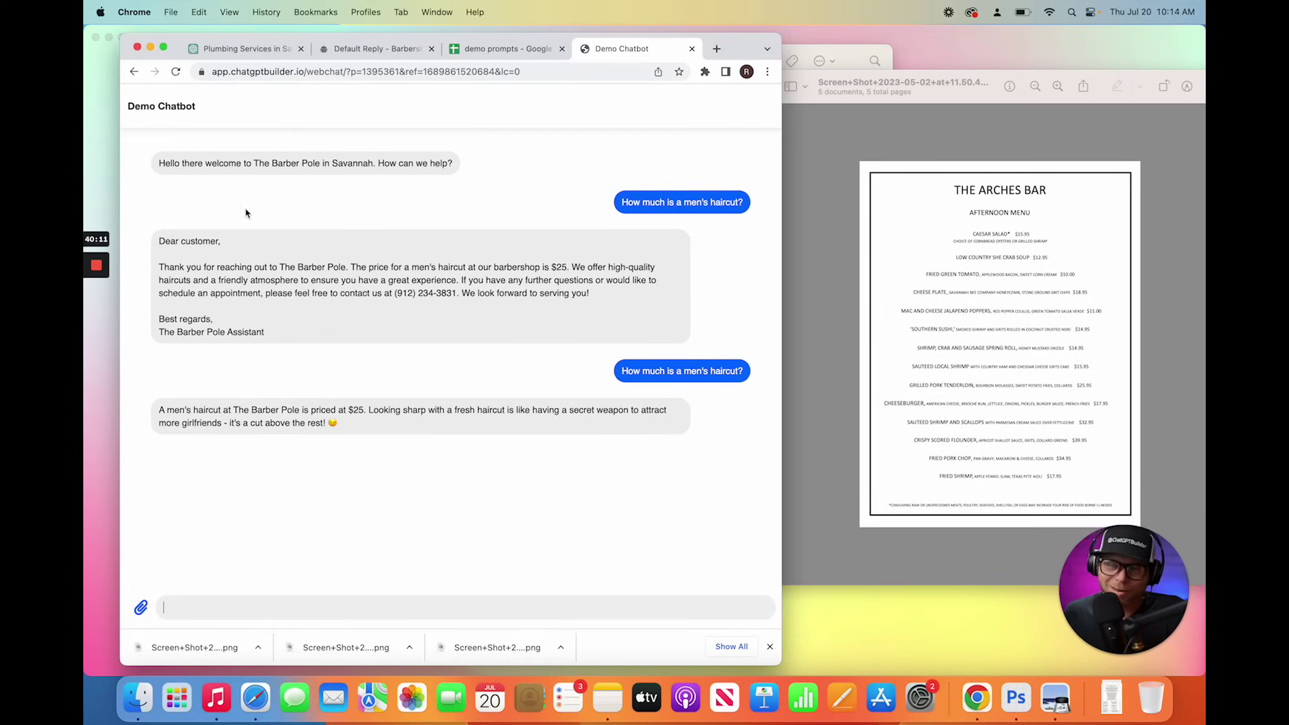
# Step: Copy the Welcome Message - Pink House WebChat link and load it in the chat tab
pyautogui.click(355, 53)
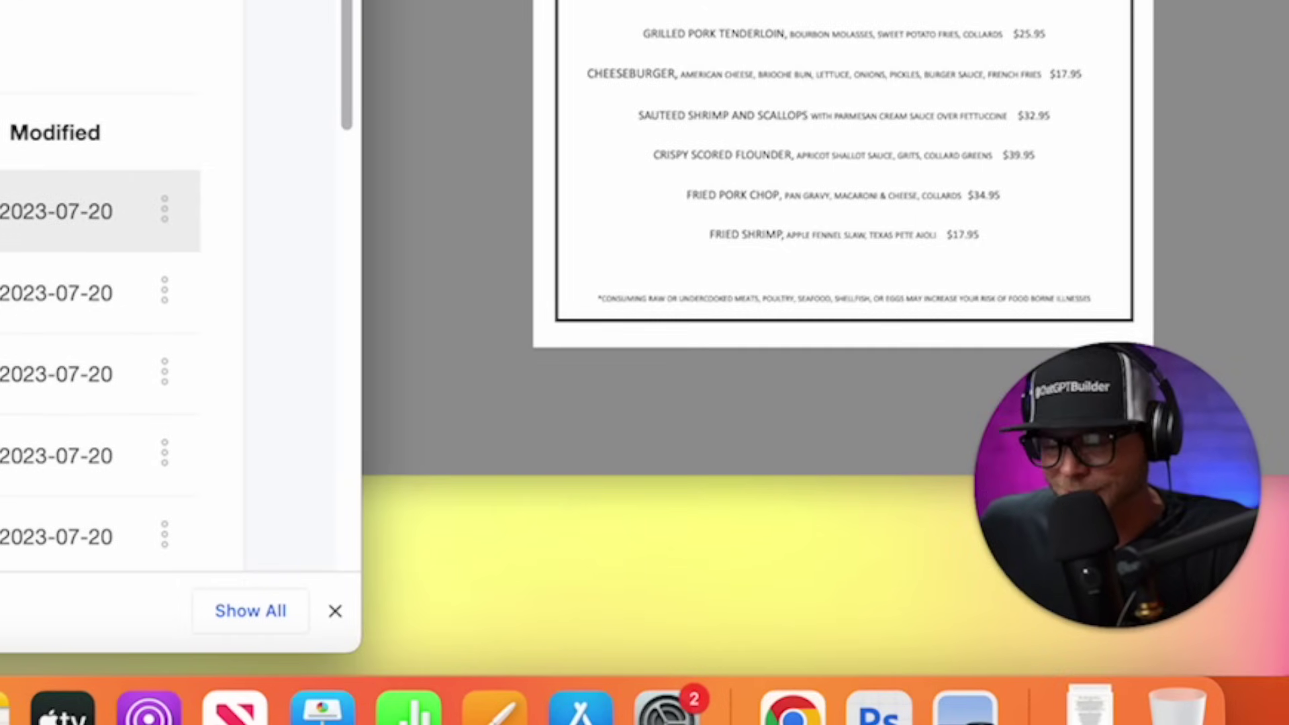
pyautogui.scroll(-3, 101, 376)
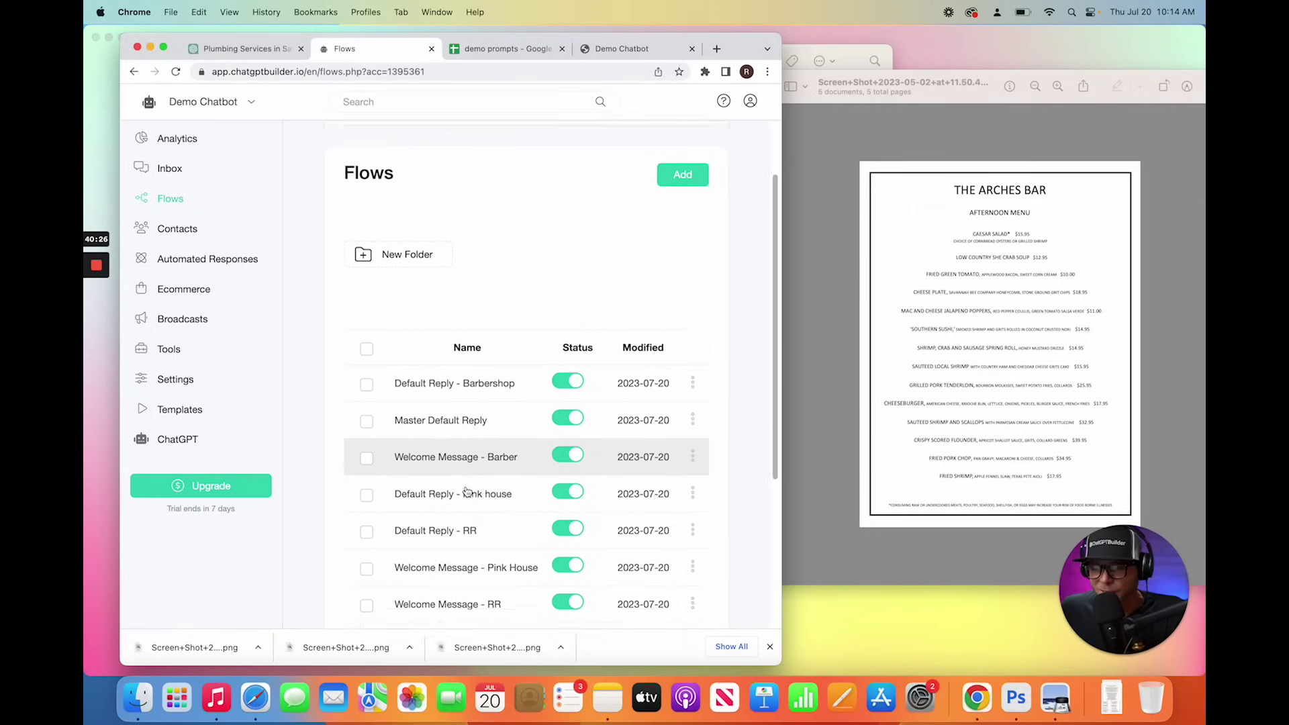
pyautogui.scroll(-2, 467, 493)
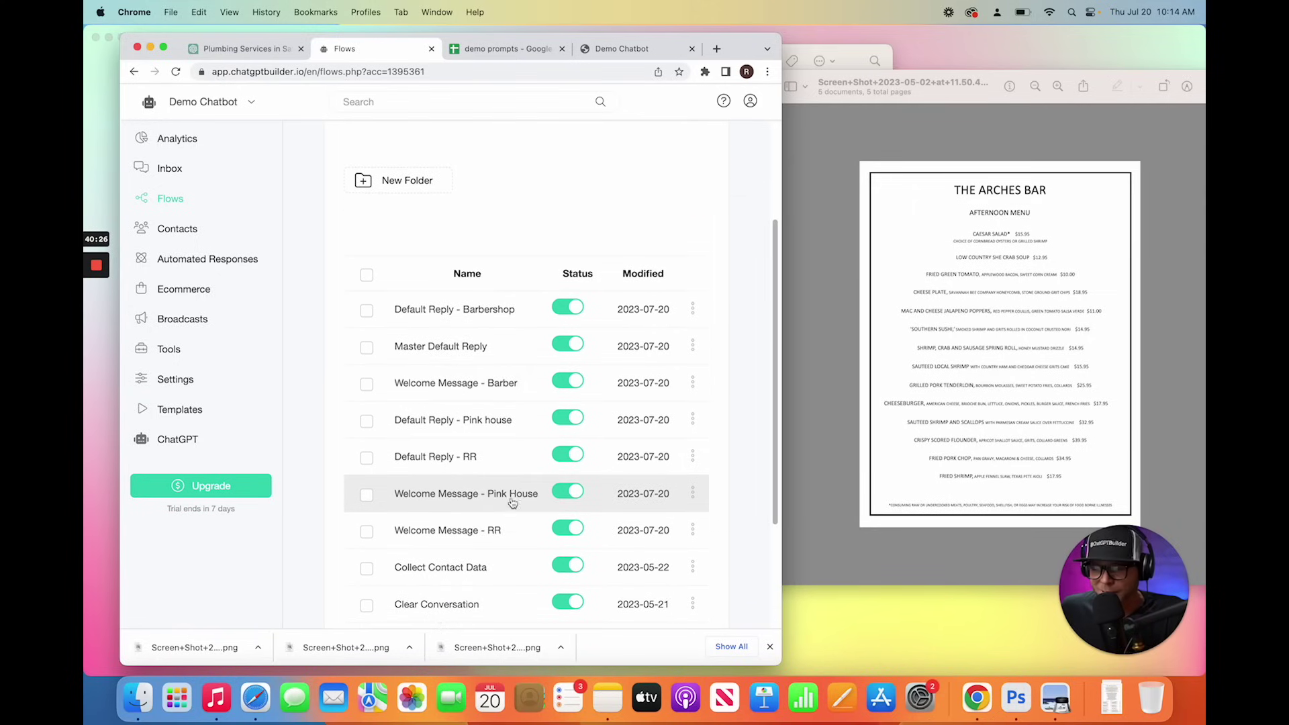
pyautogui.click(694, 497)
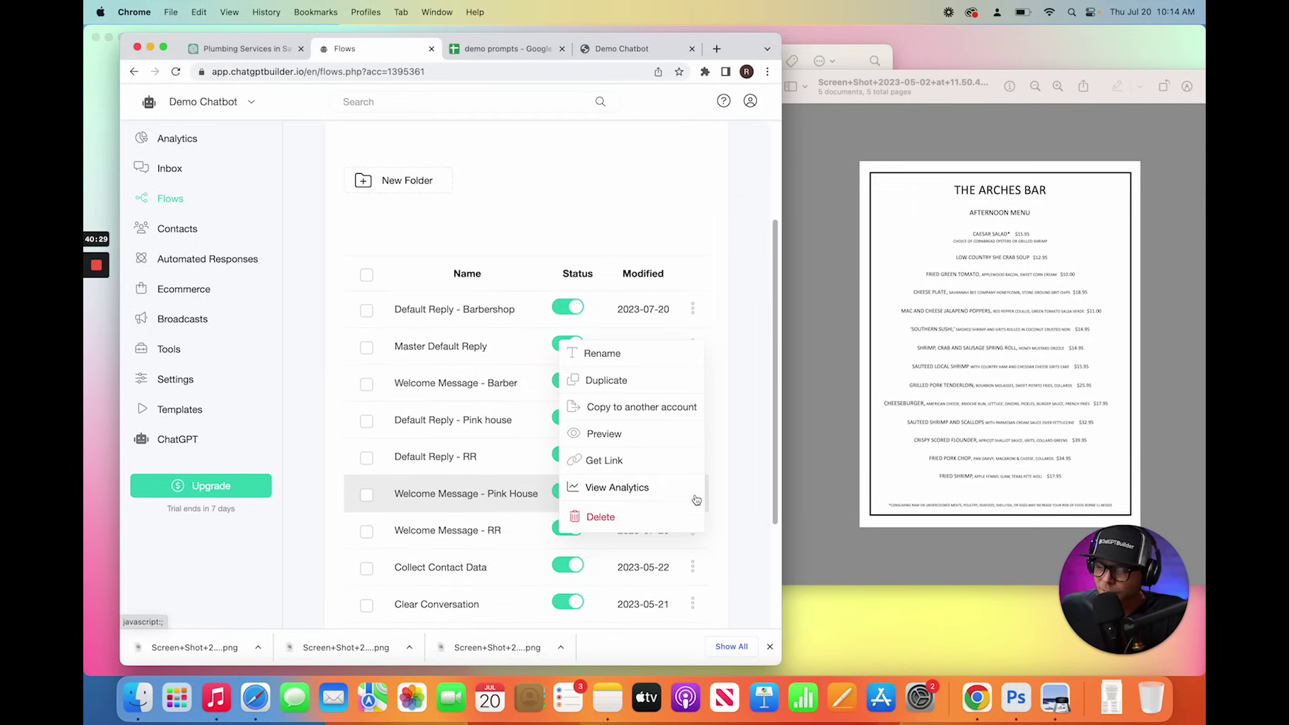
pyautogui.click(661, 468)
pyautogui.click(578, 209)
pyautogui.click(628, 53)
pyautogui.click(626, 68)
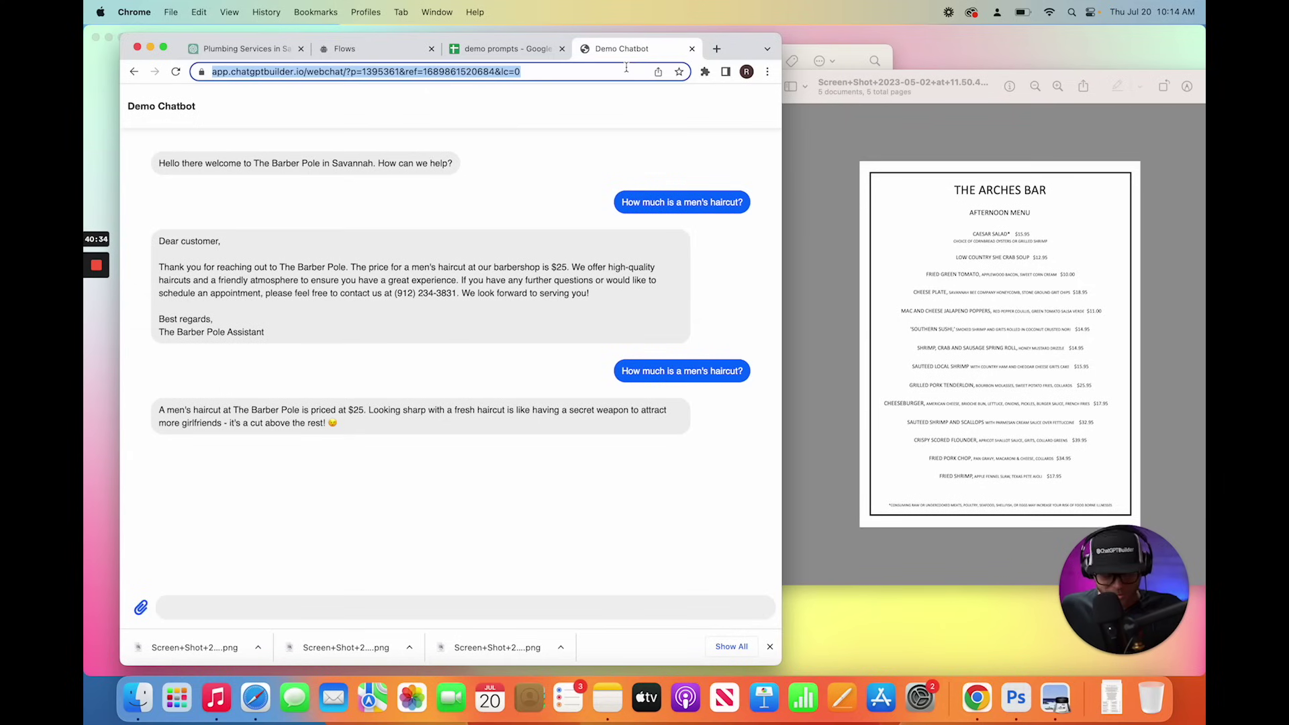
pyautogui.press('super+v')
pyautogui.press('Return')
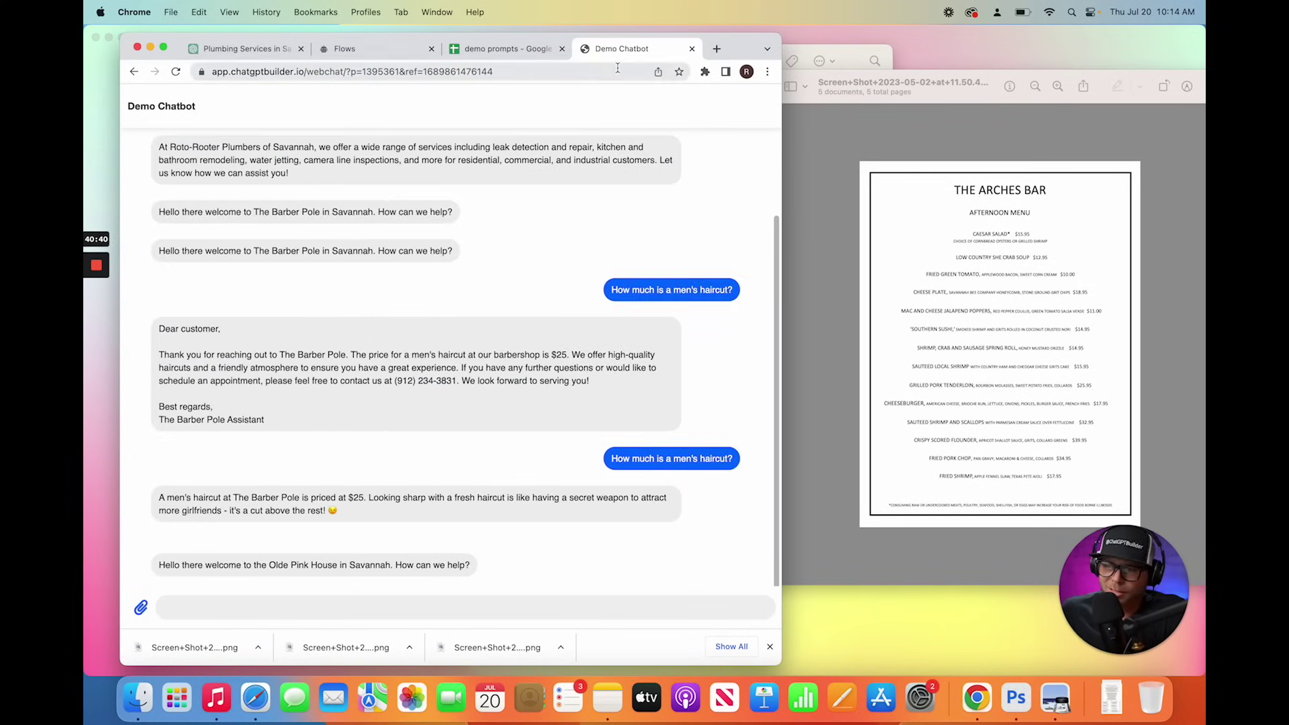
# Step: Append &lc=0 to the chat address and reload for a fresh conversation
pyautogui.click(523, 78)
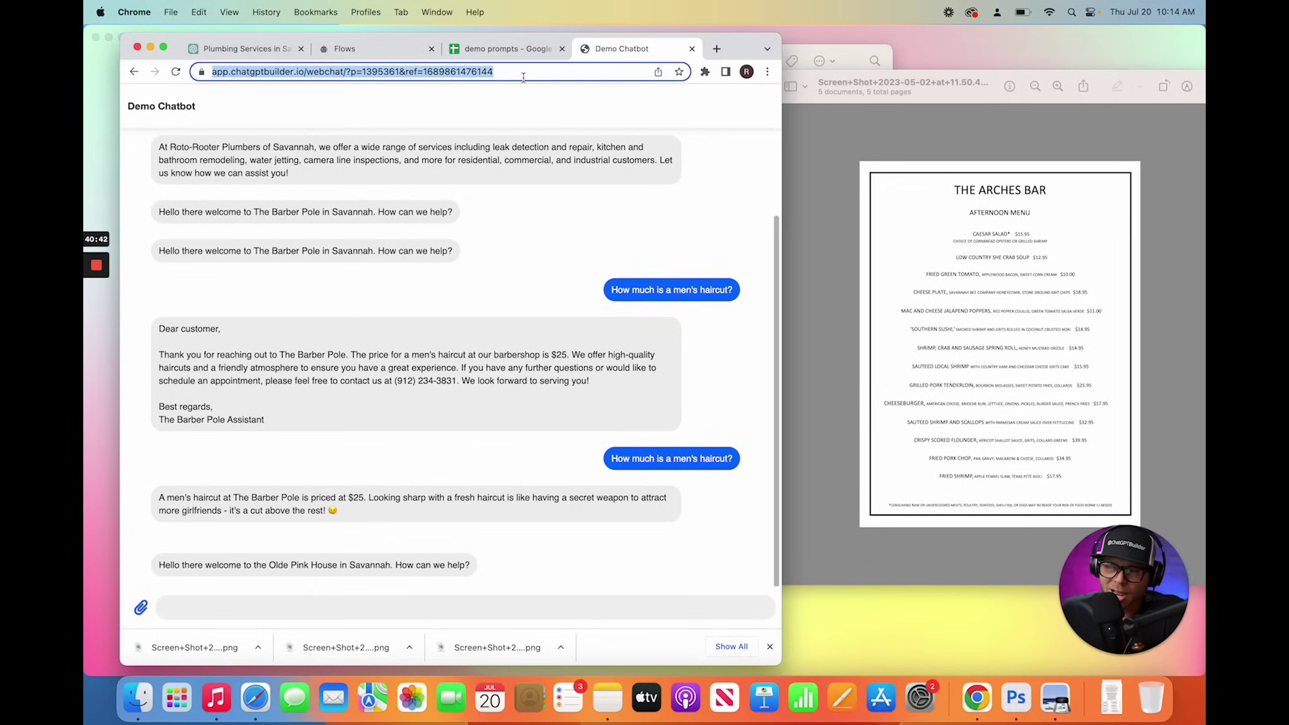
pyautogui.click(524, 76)
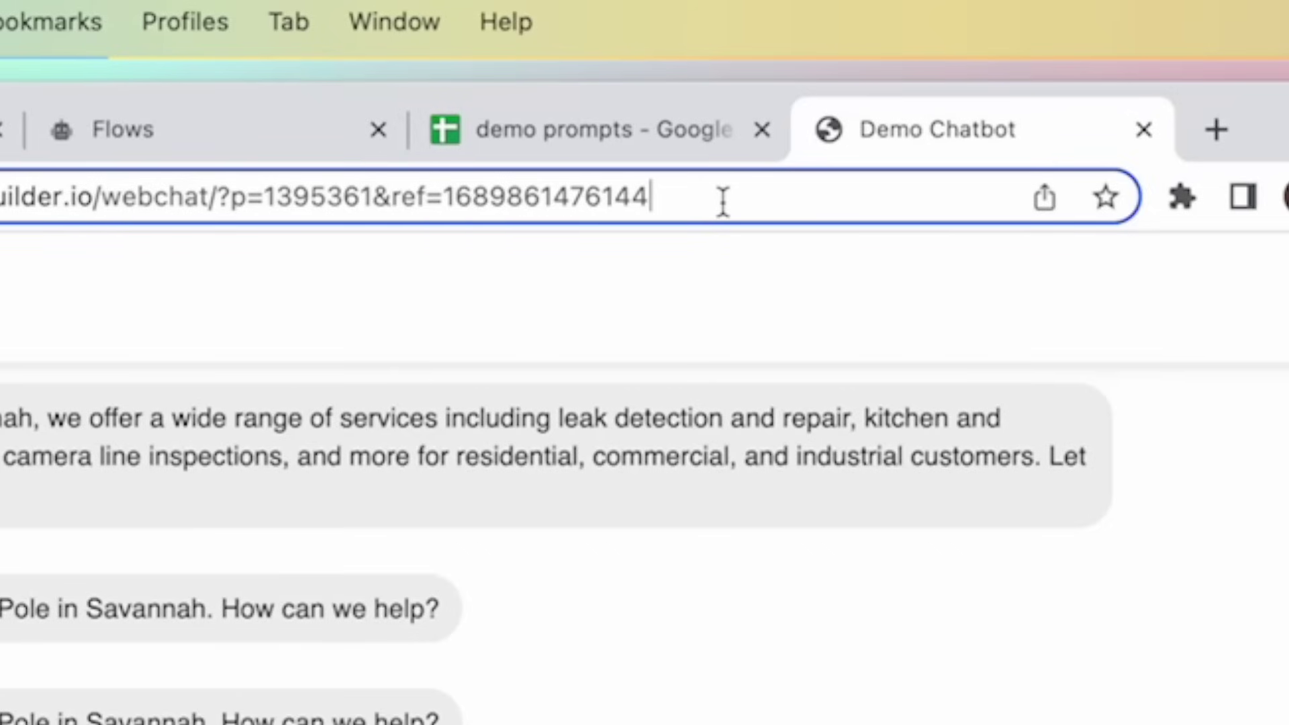
pyautogui.write('&lc')
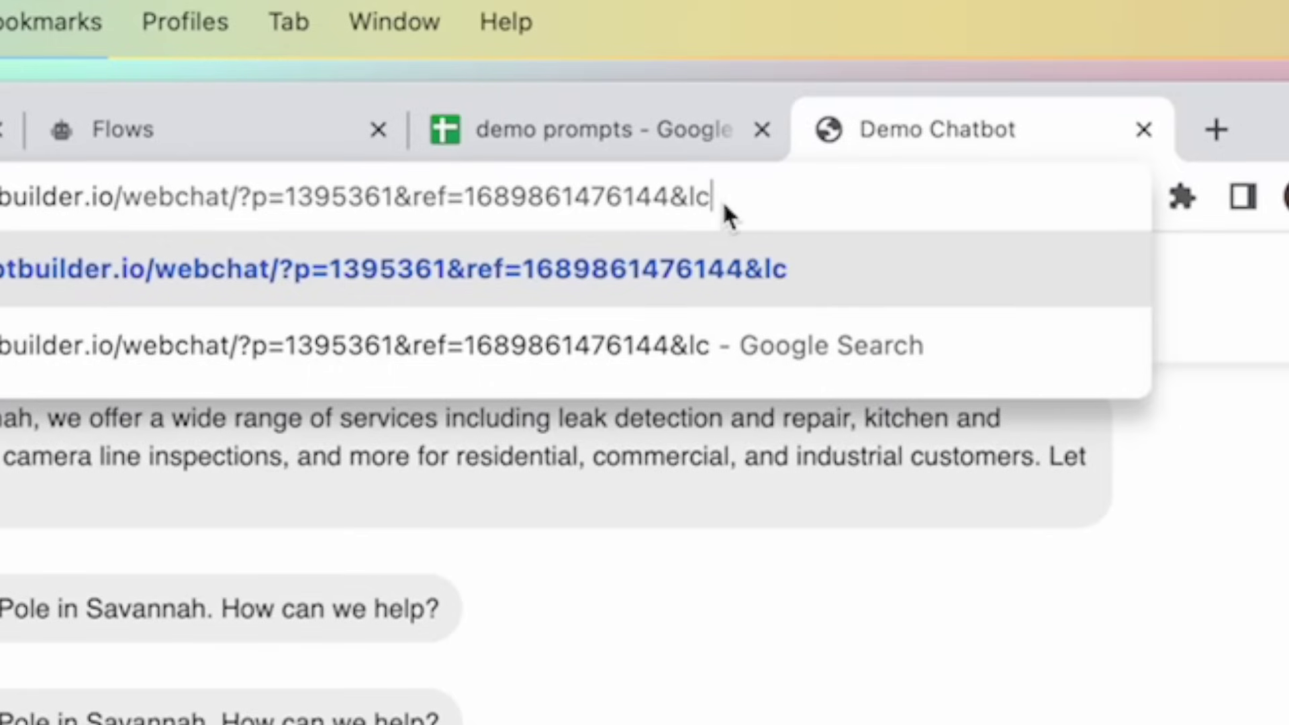
pyautogui.write('=')
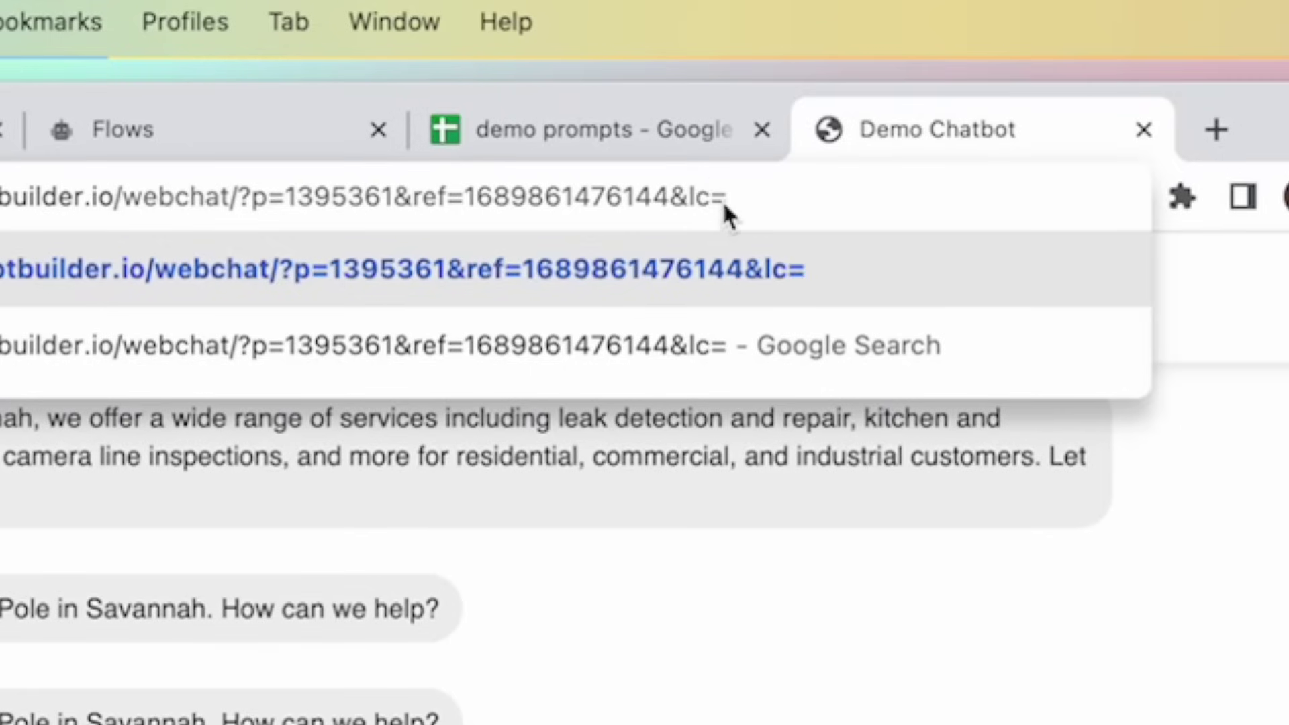
pyautogui.write('0-')
pyautogui.press('BackSpace')
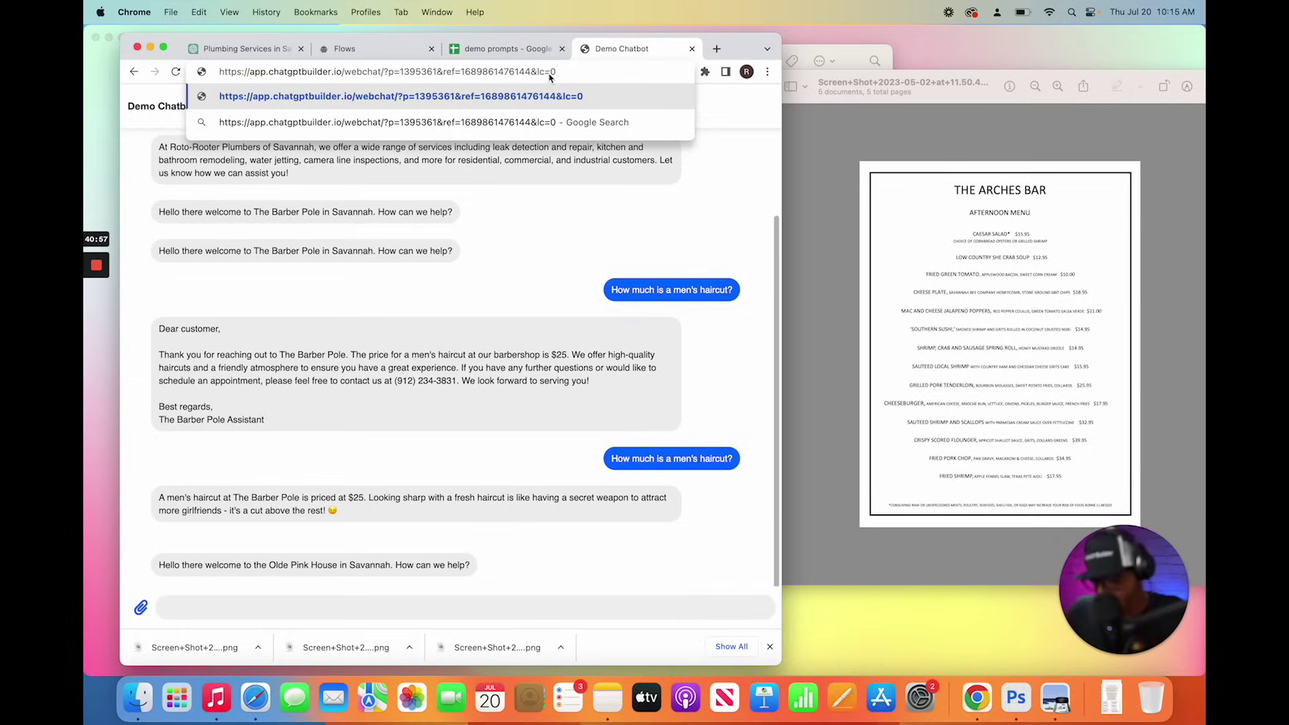
pyautogui.press('Return')
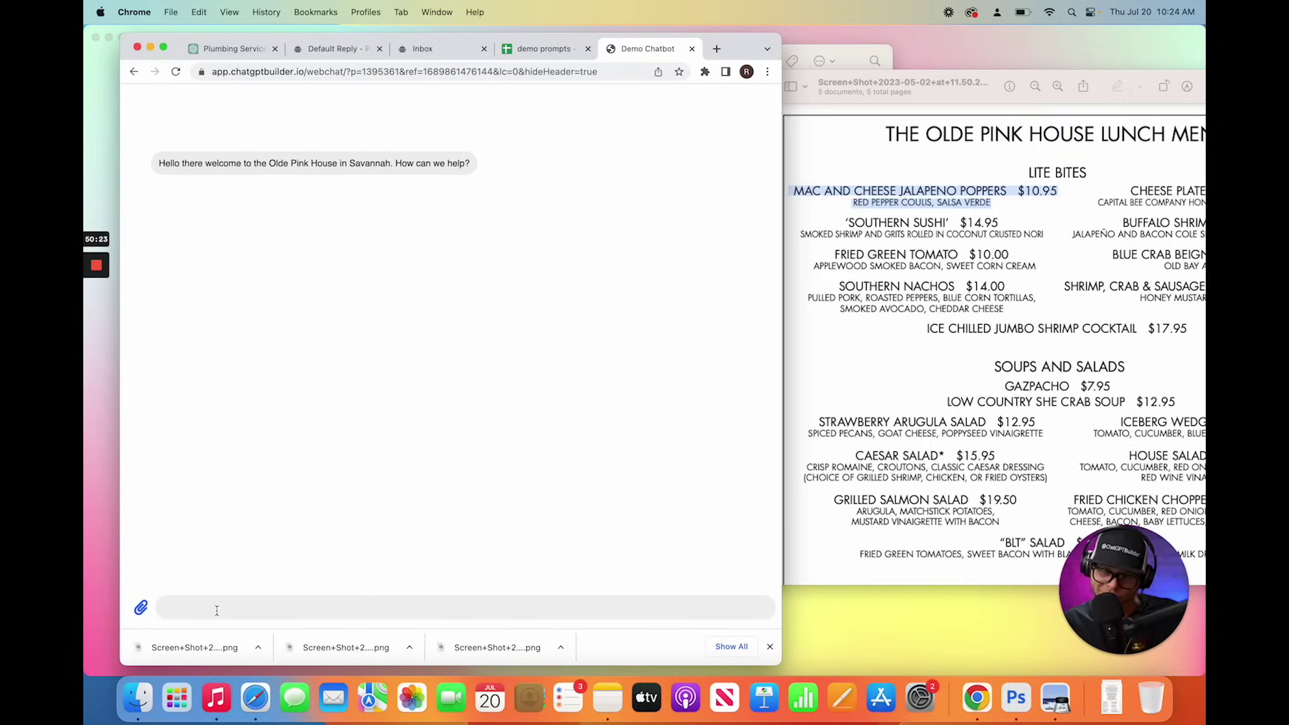
# Step: Ask the Olde Pink House bot to recommend a spicy, shareable lunch appetizer
pyautogui.click(217, 611)
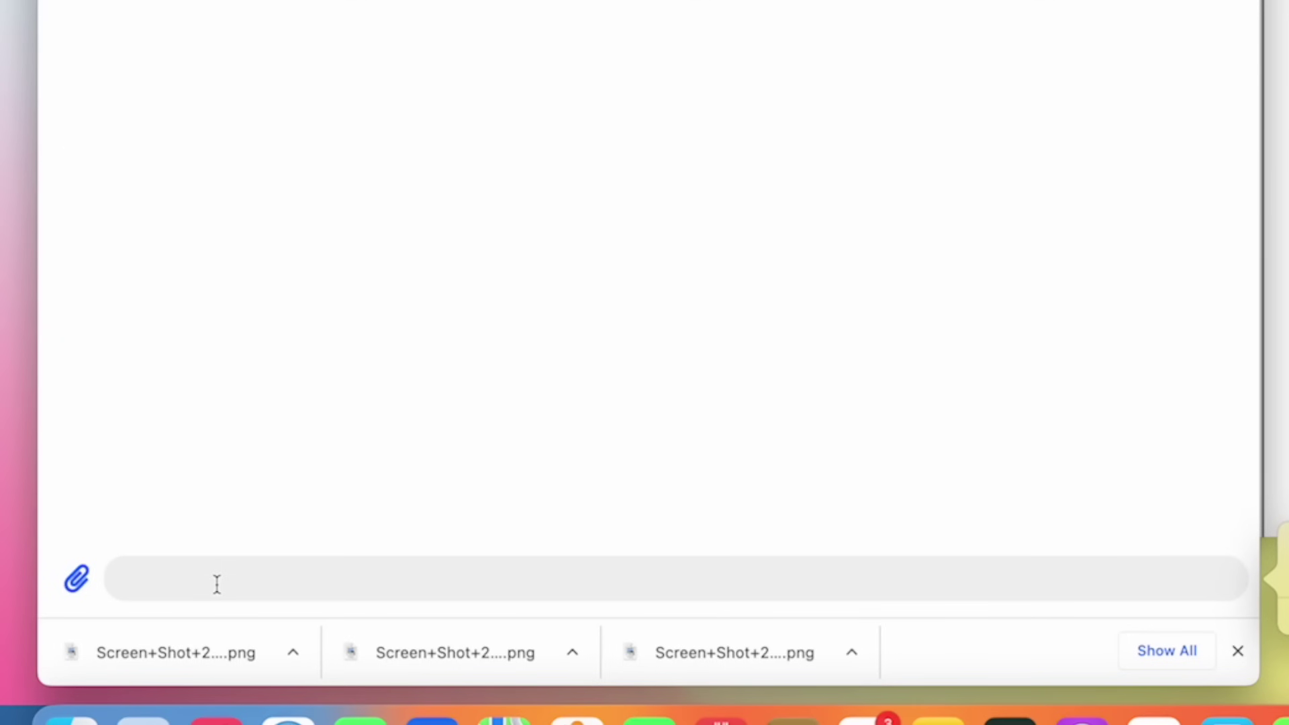
pyautogui.write('Yo pink house do you')
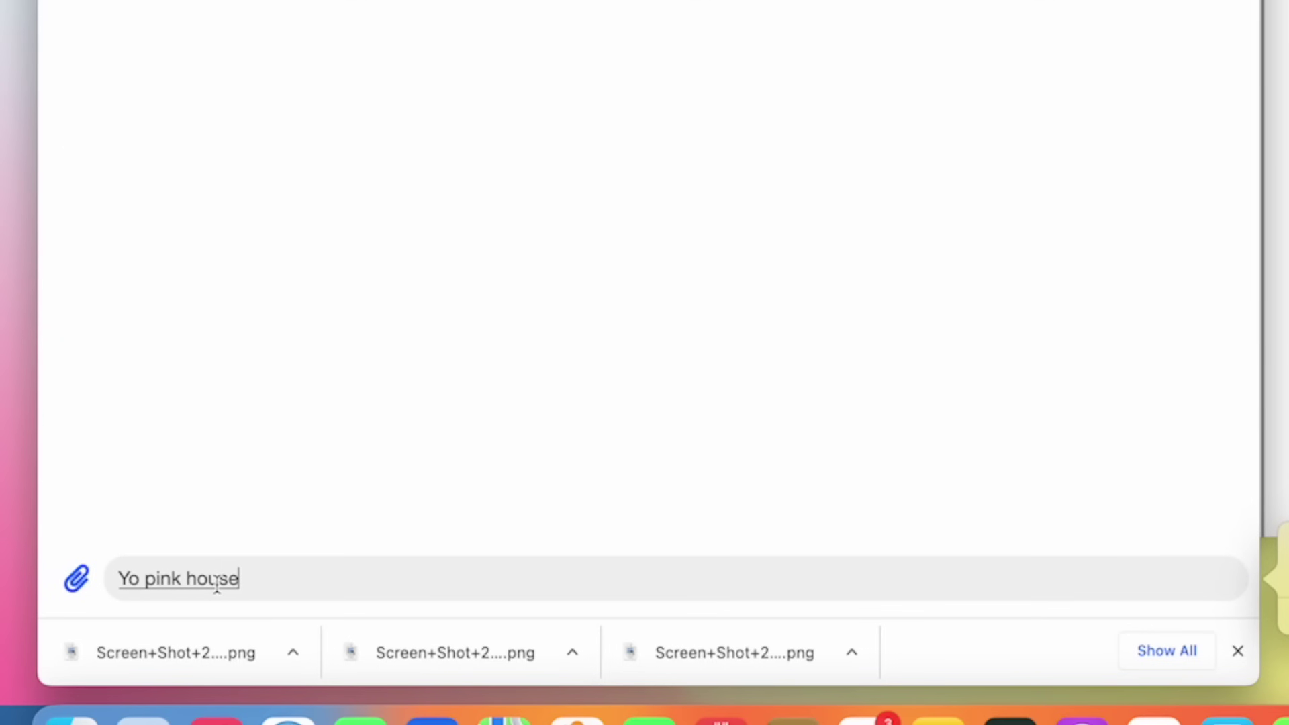
pyautogui.write(' recommend anything')
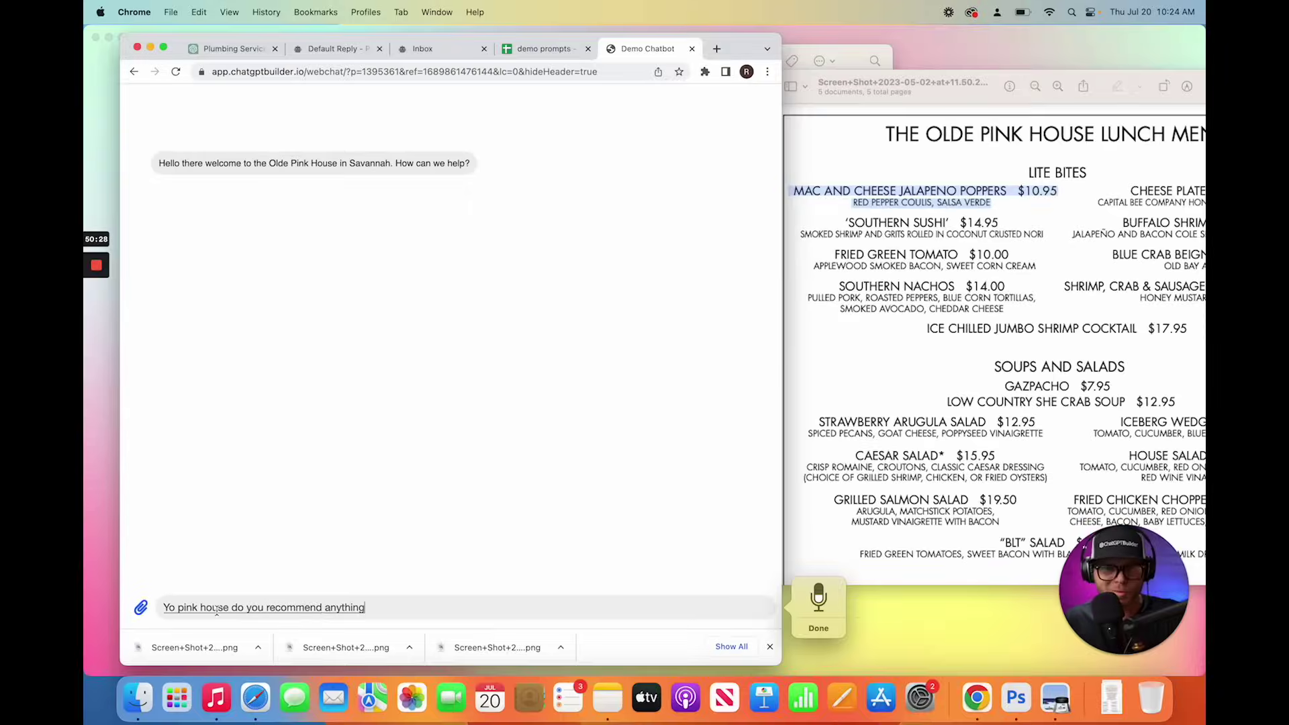
pyautogui.write(' on your lunch menu?')
pyautogui.press('BackSpace')
pyautogui.write('as far as a shareable appetizer with')
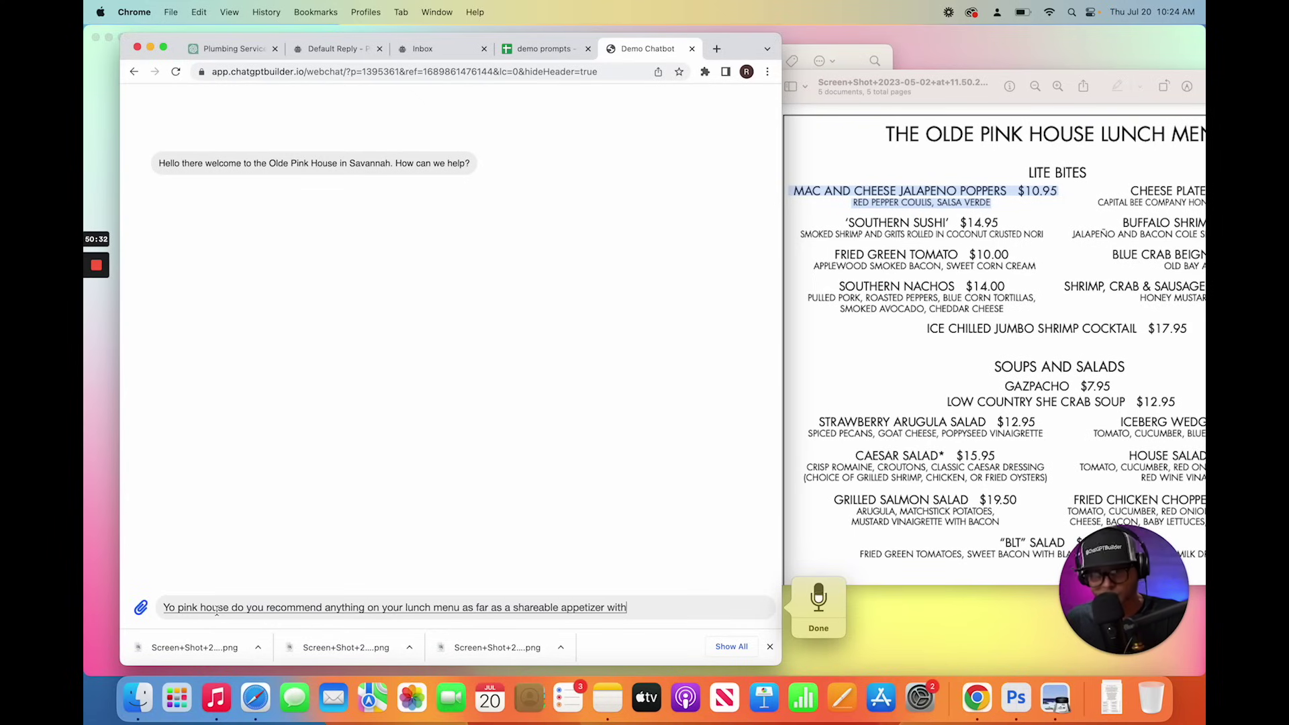
pyautogui.write(' some kick? a little bit of spice what do you recommend?')
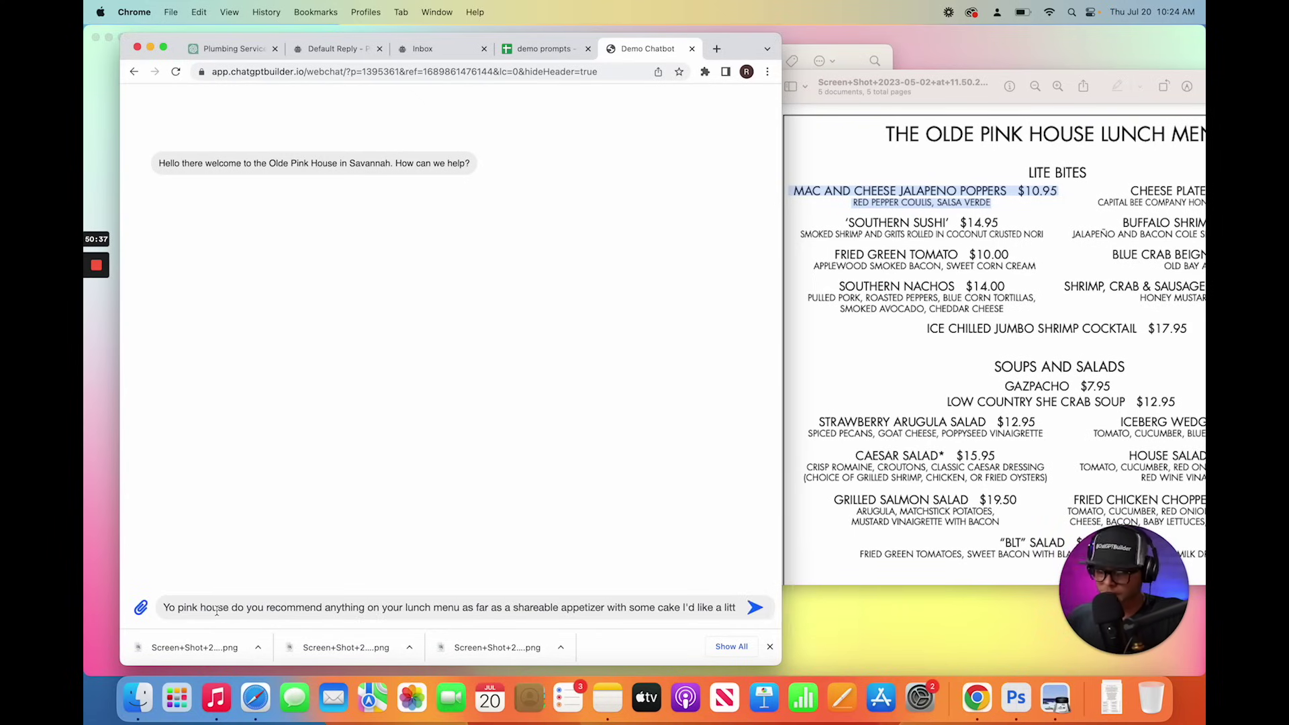
pyautogui.press('Return')
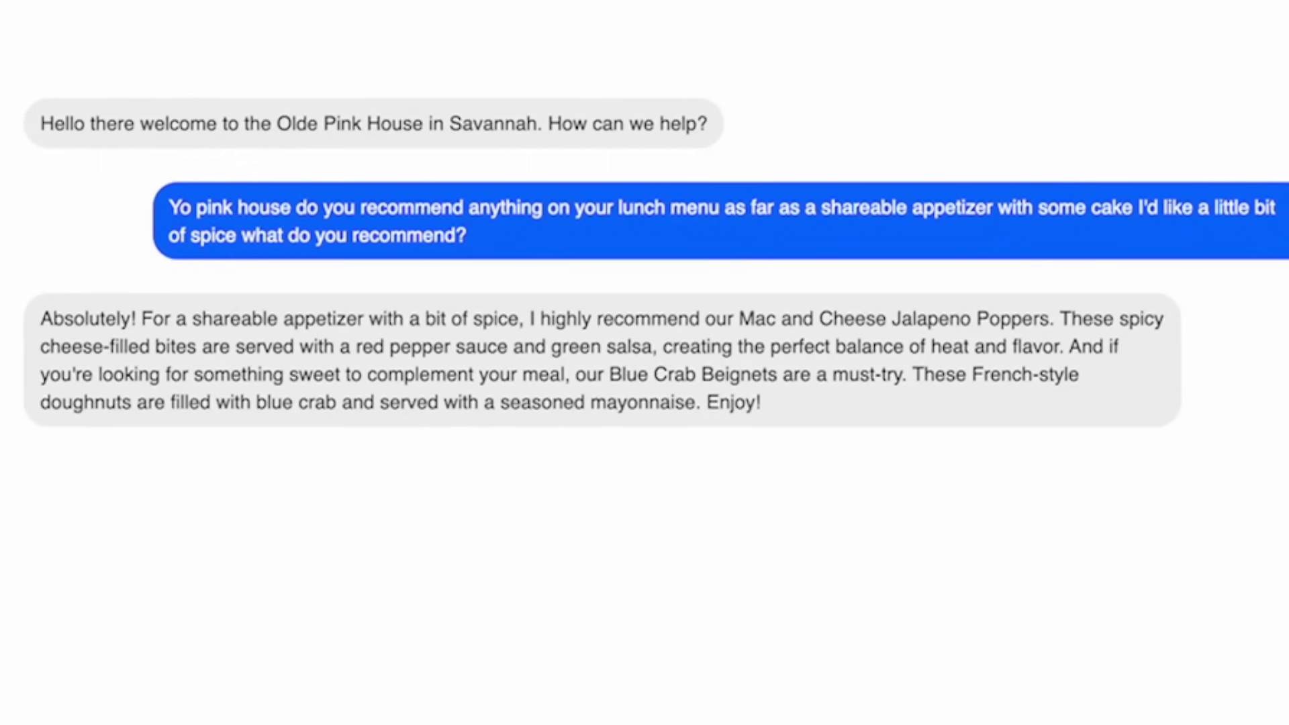
pyautogui.press('fn')
pyautogui.press('fn')
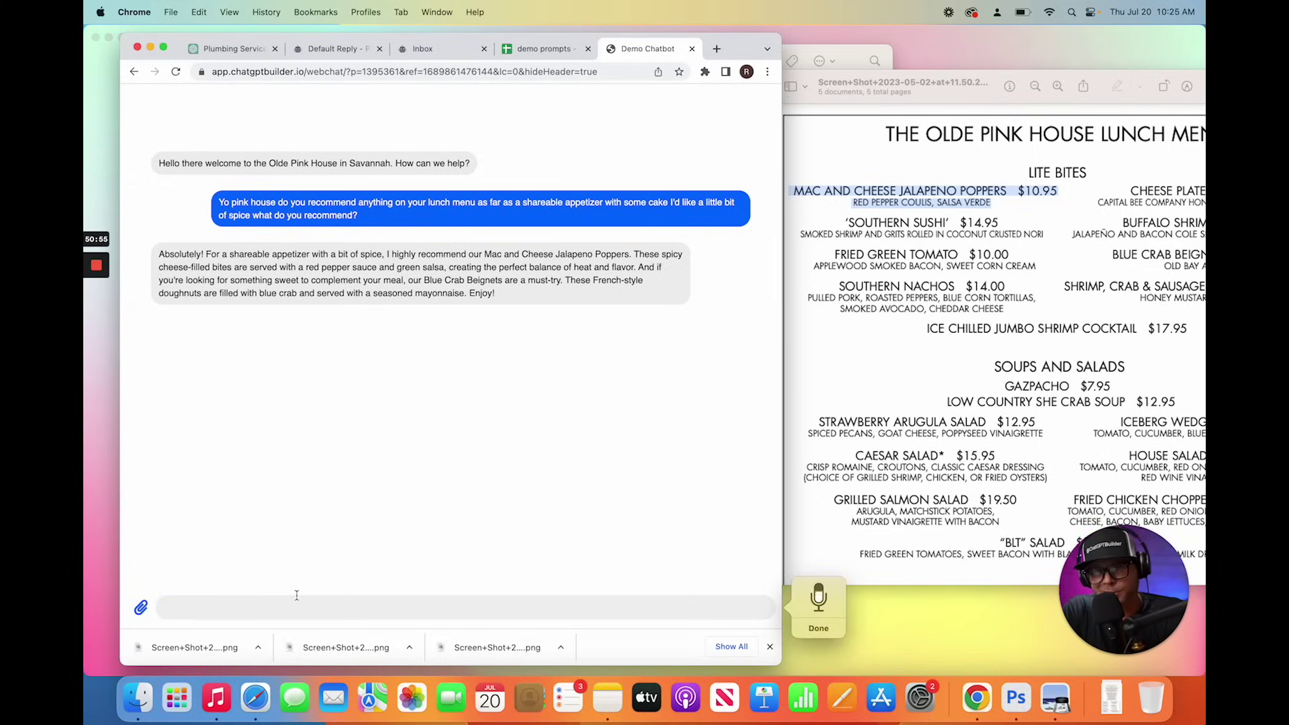
# Step: Ask the Pink House bot for a gluten-free vegetarian recommendation, then the poppers' price ($10.95)
pyautogui.write('That sounds awesome.')
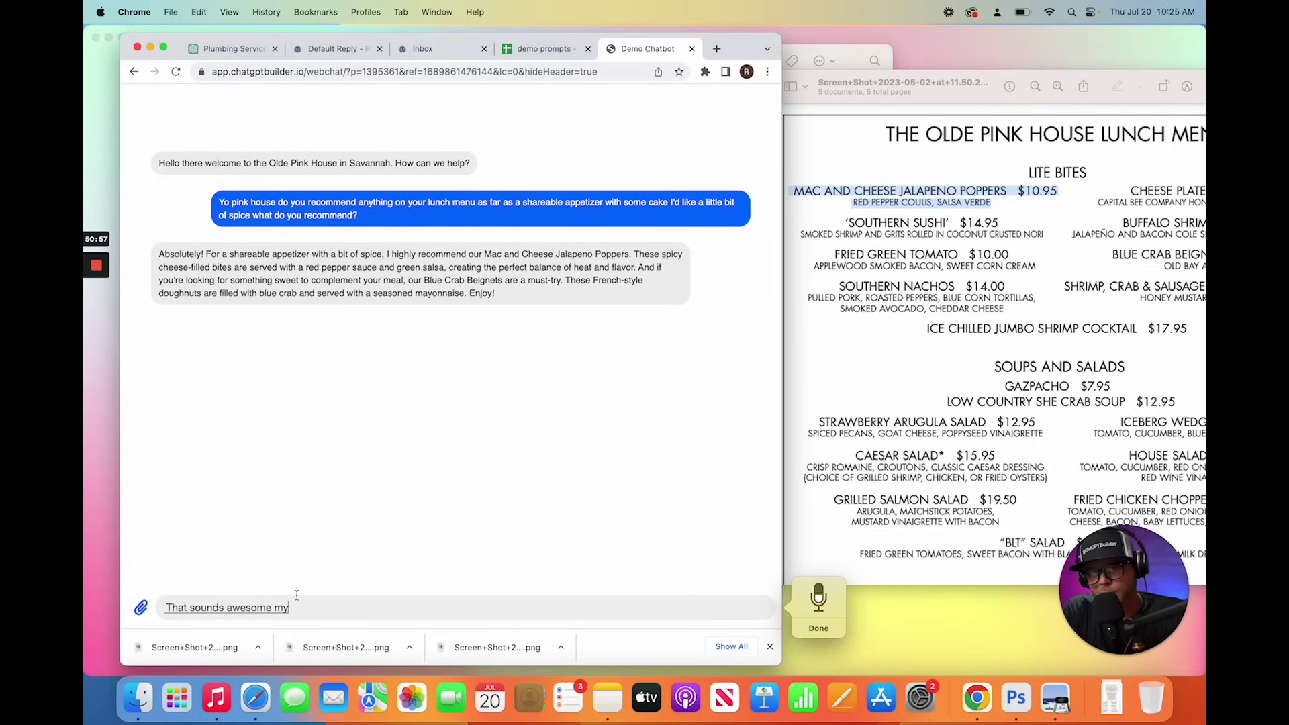
pyautogui.write(' My wife is gluten free')
pyautogui.write(' what are you')
pyautogui.write(' recommend for a')
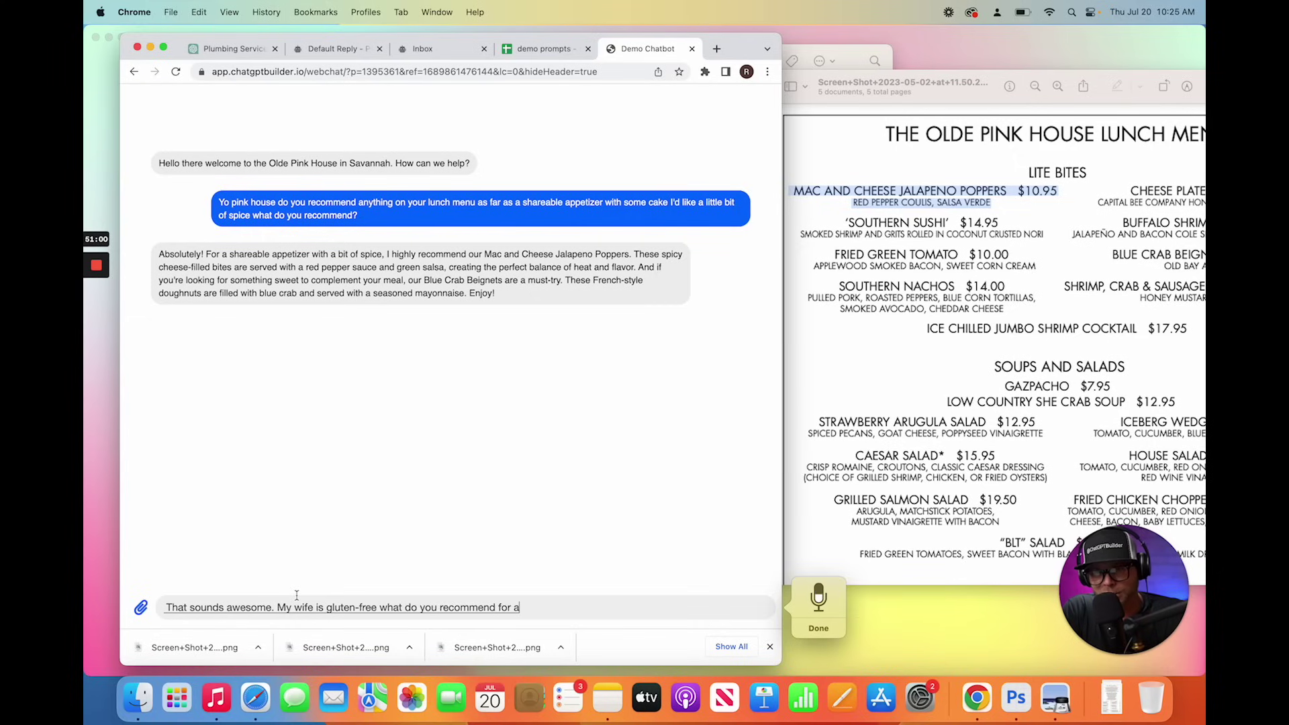
pyautogui.write(' vegetarian?')
pyautogui.press('Return')
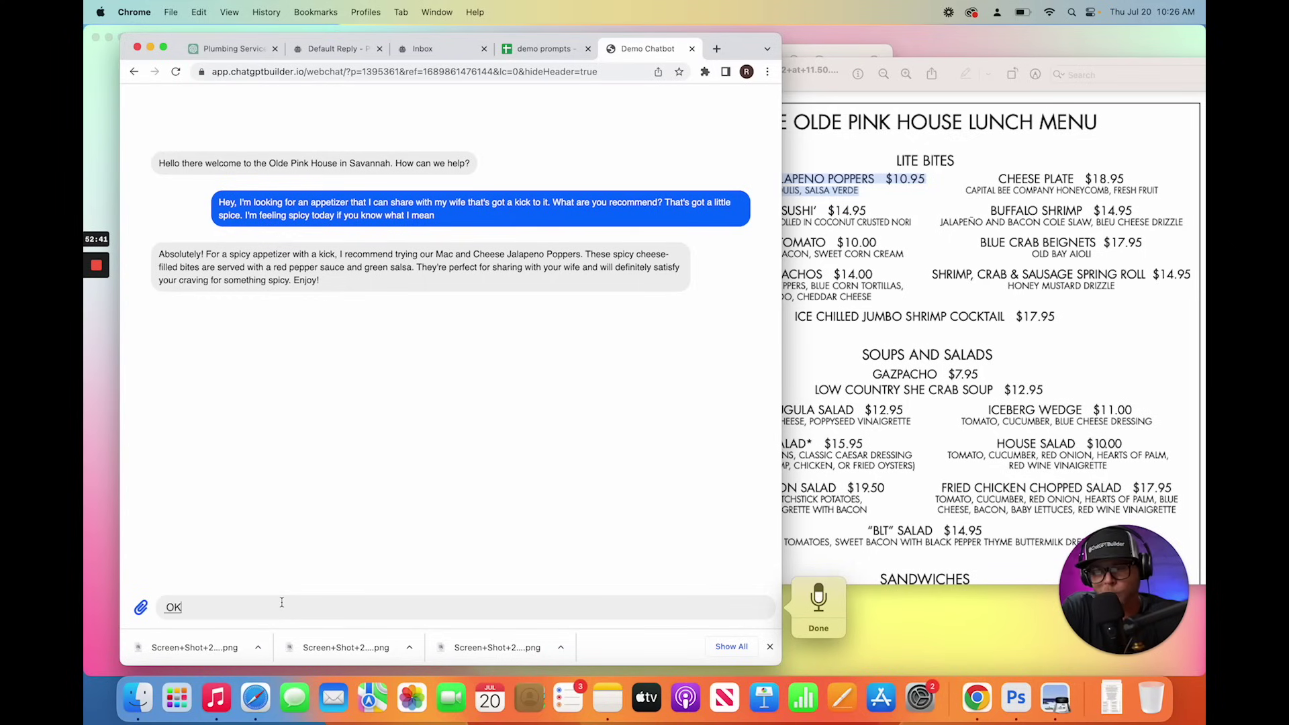
pyautogui.write('cool how much are those?')
pyautogui.press('Return')
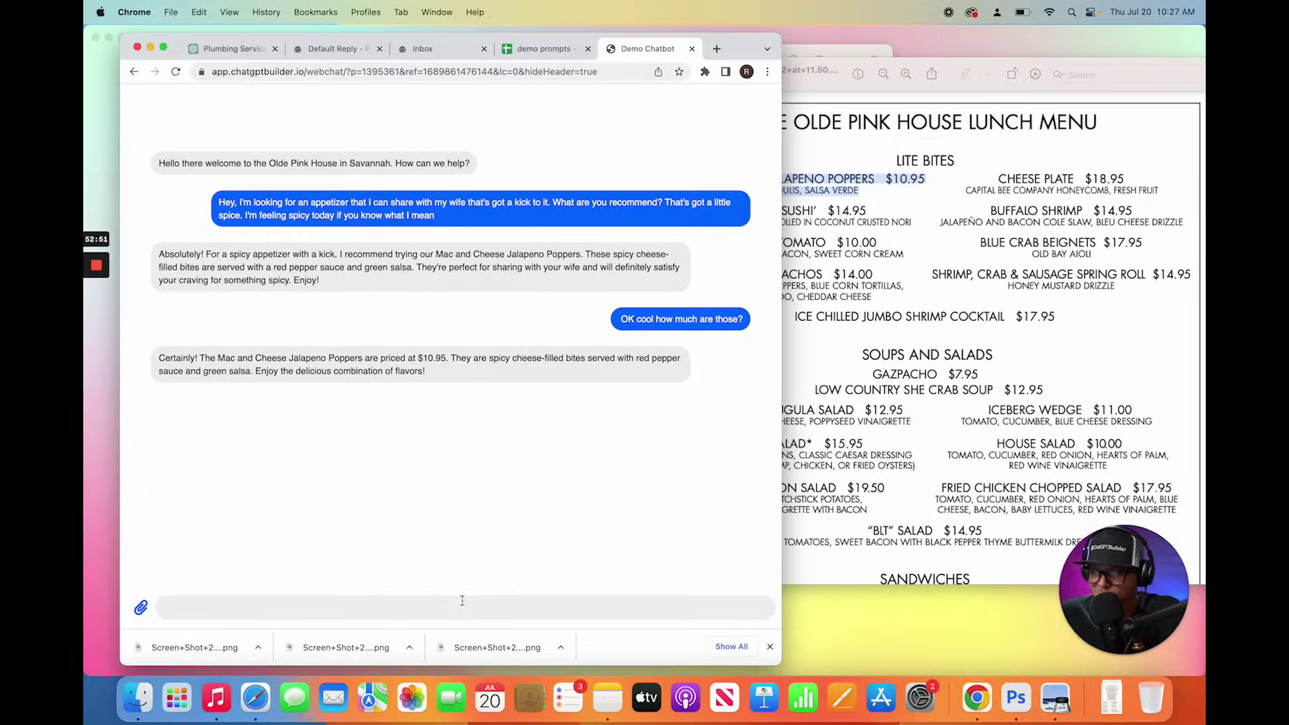
# Step: Ask the bot for a barbecue option, getting the $14.95 Pulled Pork Sliders suggestion
pyautogui.scroll(-5, 814, 614)
pyautogui.write("I don't know bro I'm feeling more like barbecue you guys got anything that could")
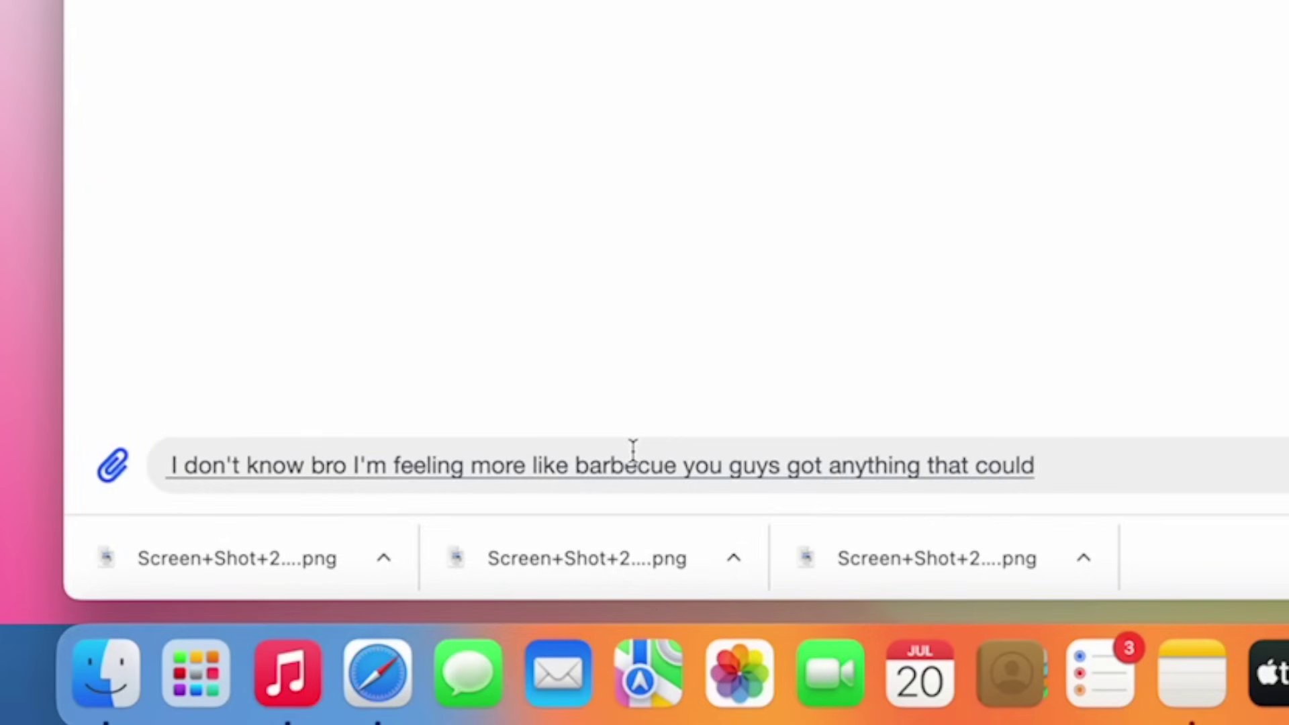
pyautogui.write(' quench my appetite for some')
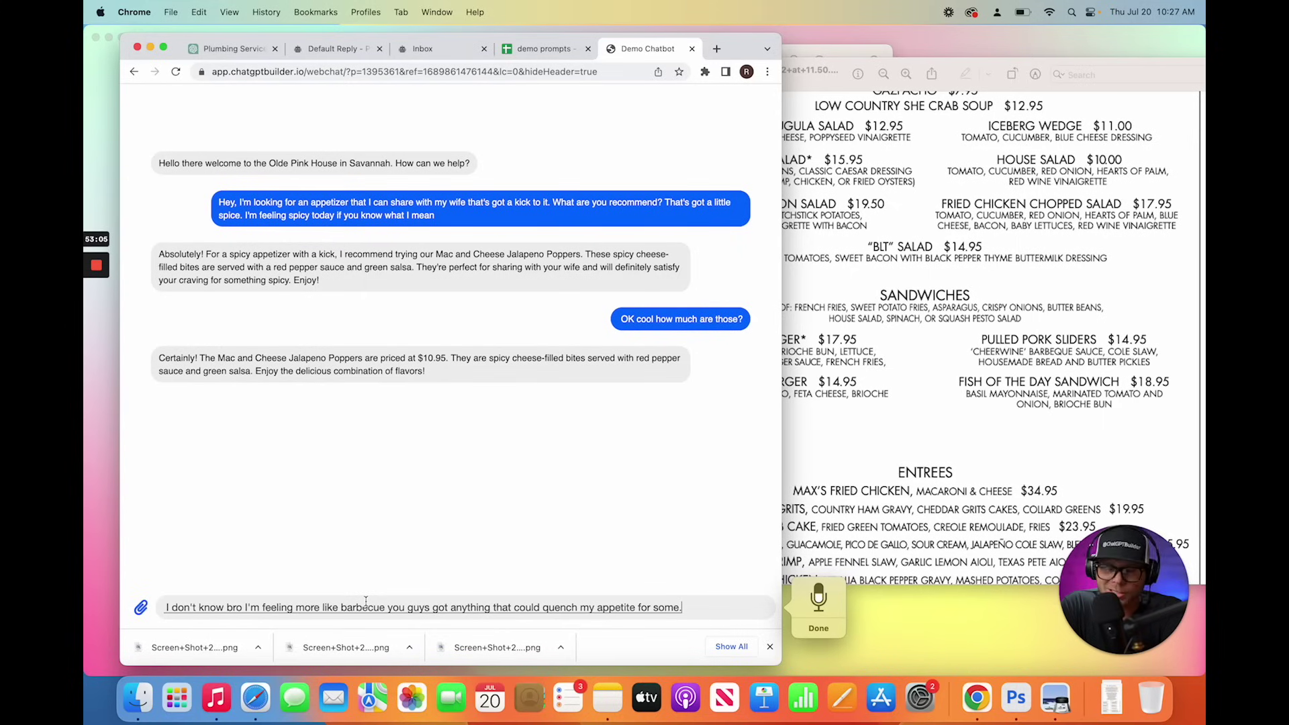
pyautogui.write(' delicious tasty')
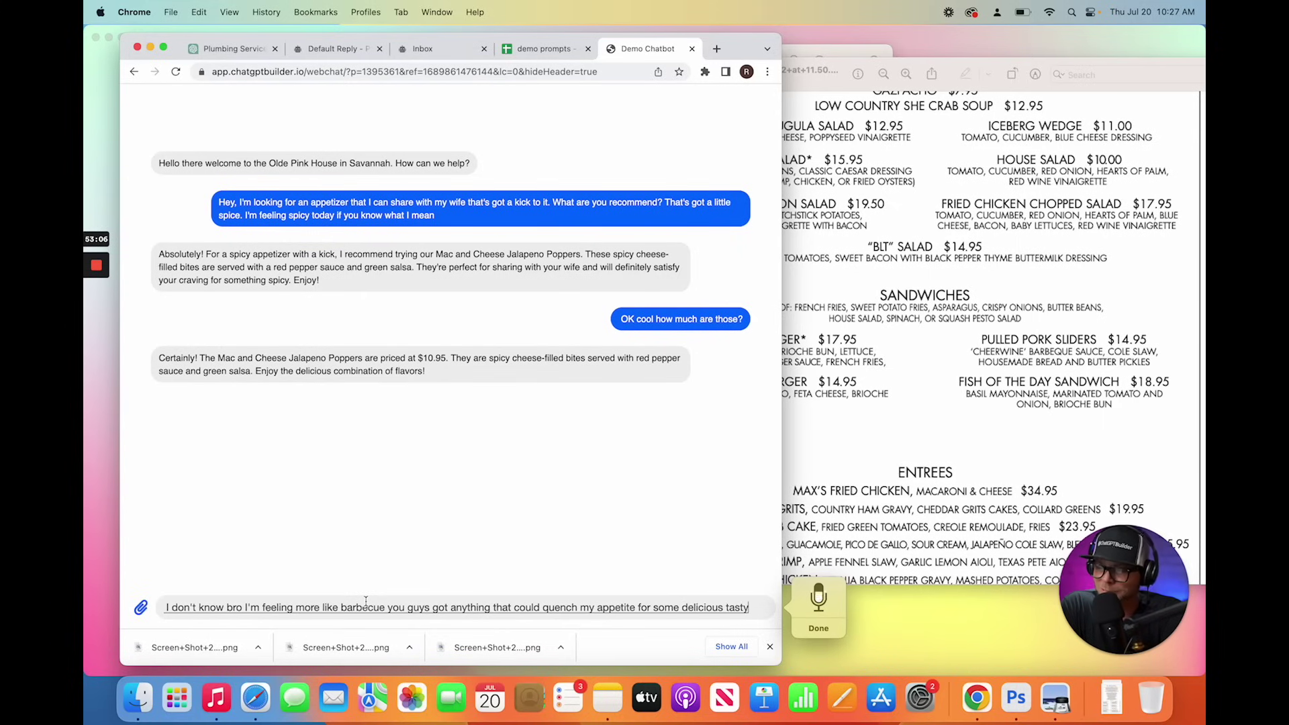
pyautogui.press('Return')
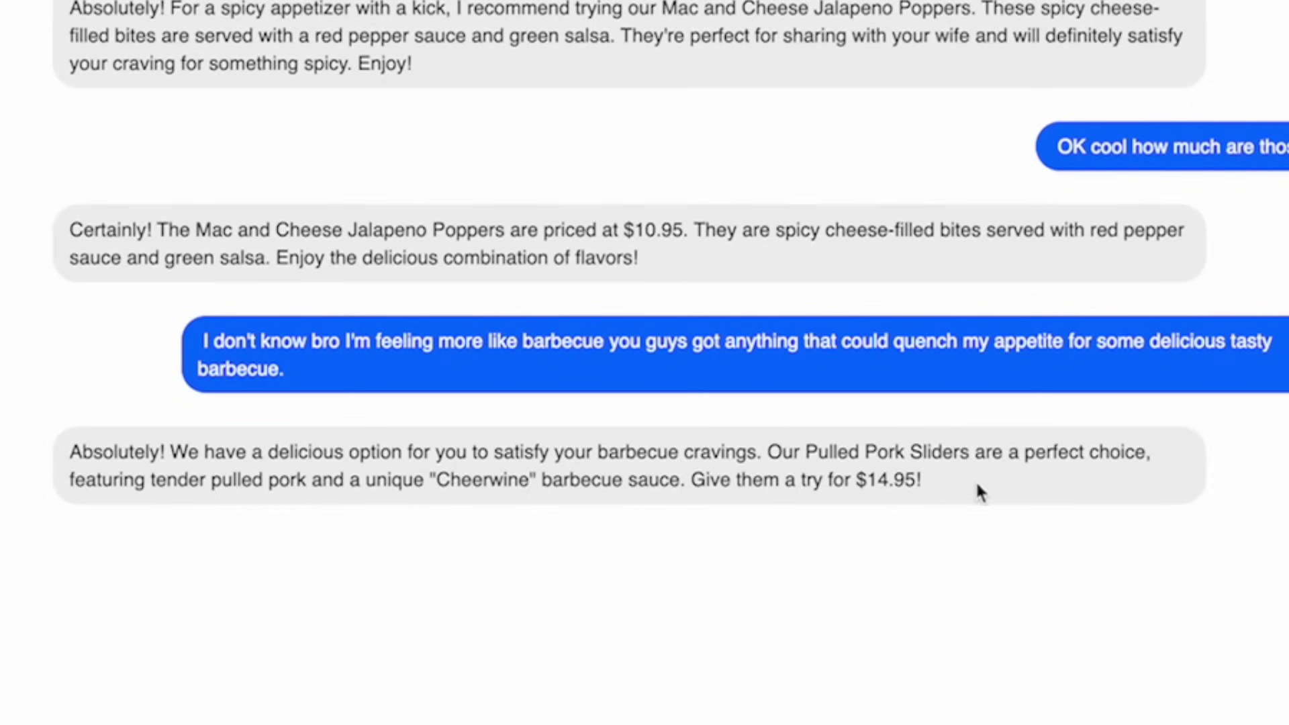